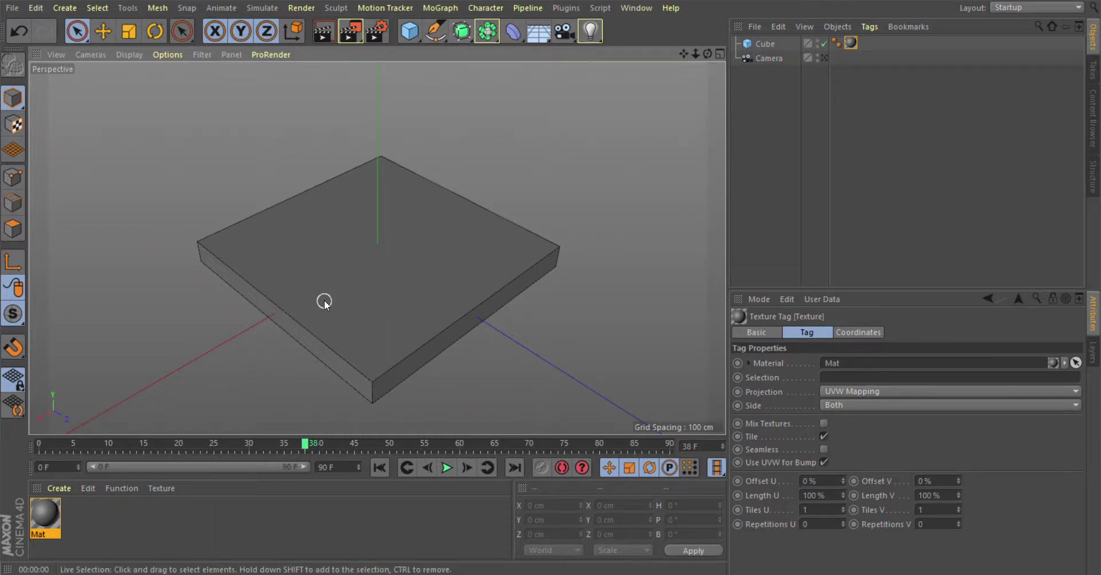
Step: In Polygons mode, convert the flat Cube slab into an editable polygon object
left_click(13, 228)
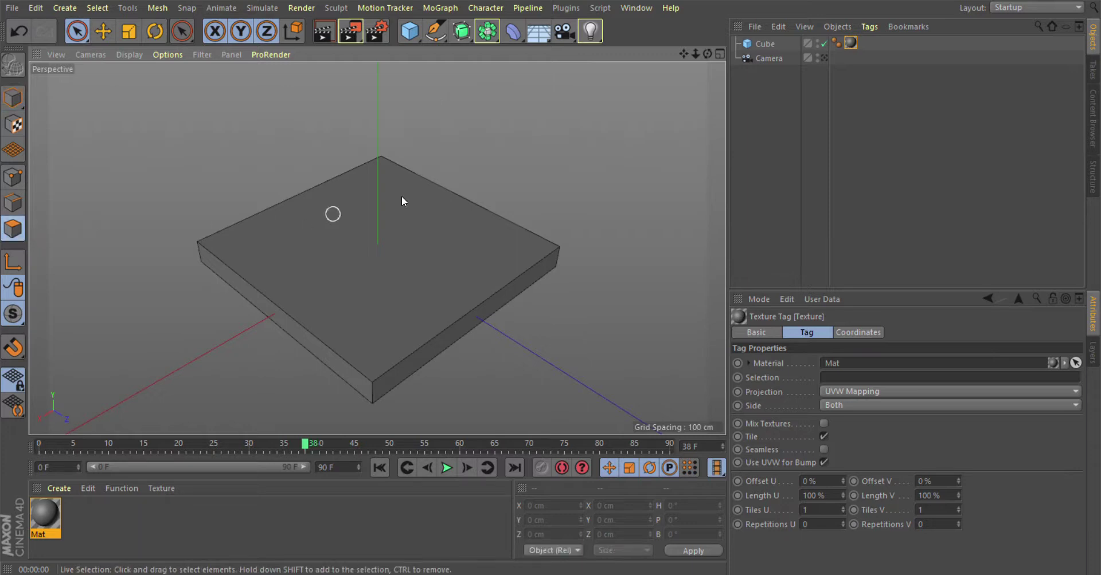
left_click(752, 44)
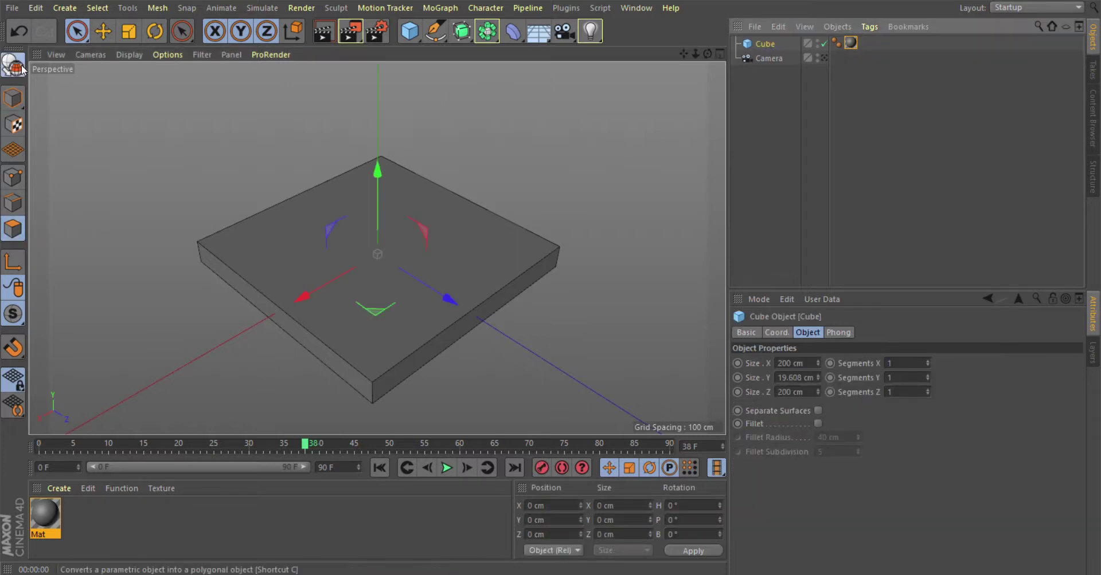
key("c")
scroll(132, 331, "down", 1)
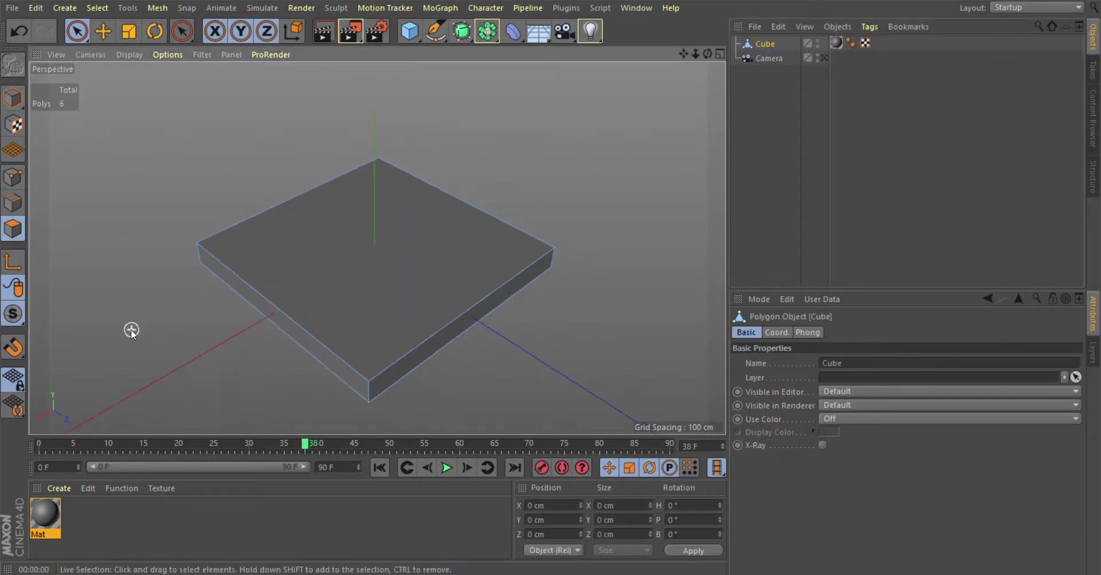
key("k")
key("l")
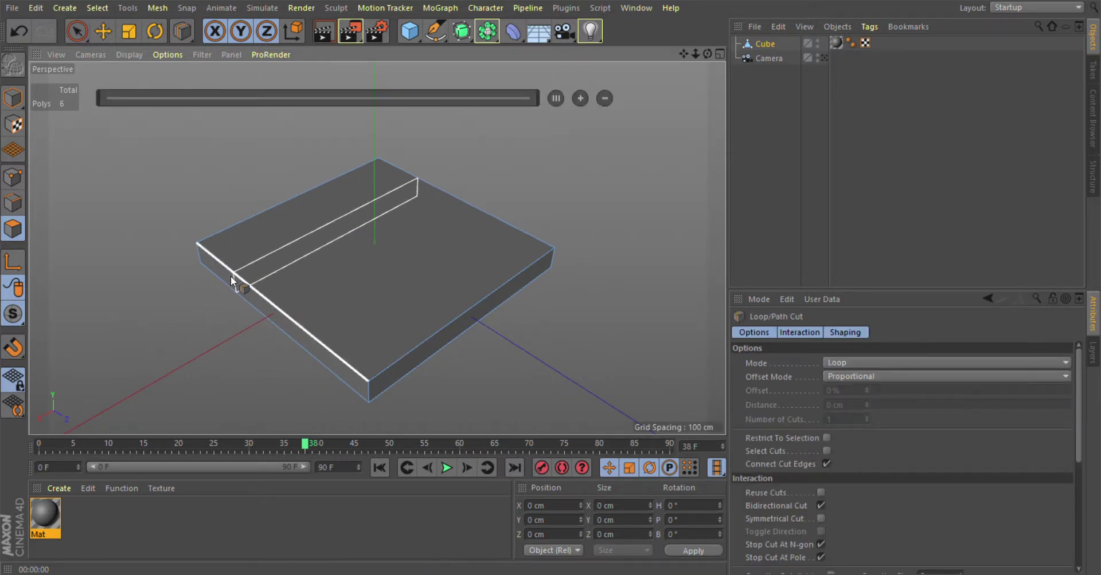
left_click(233, 301)
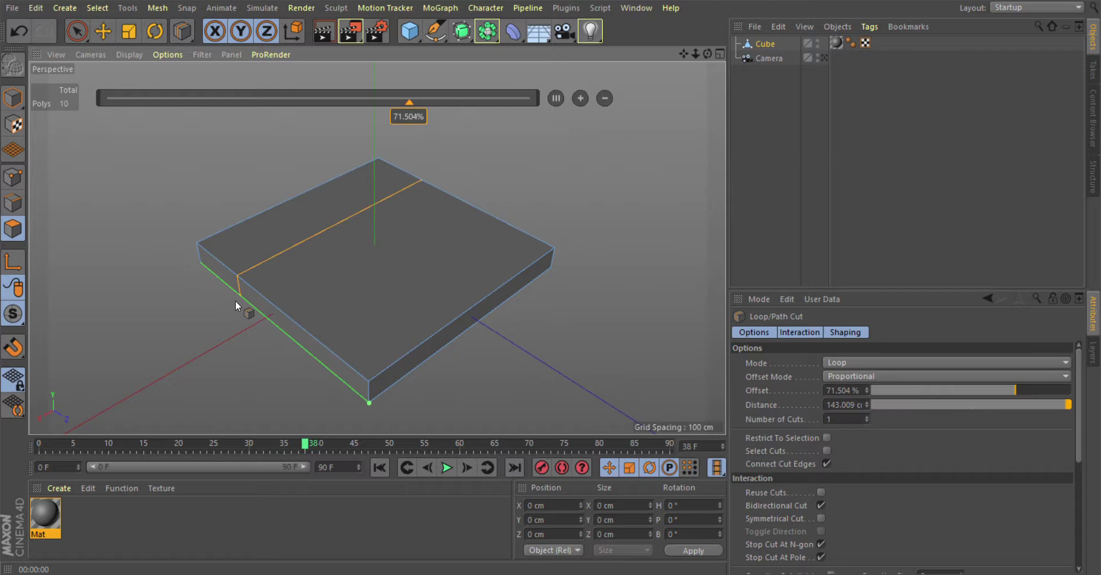
left_click(299, 353)
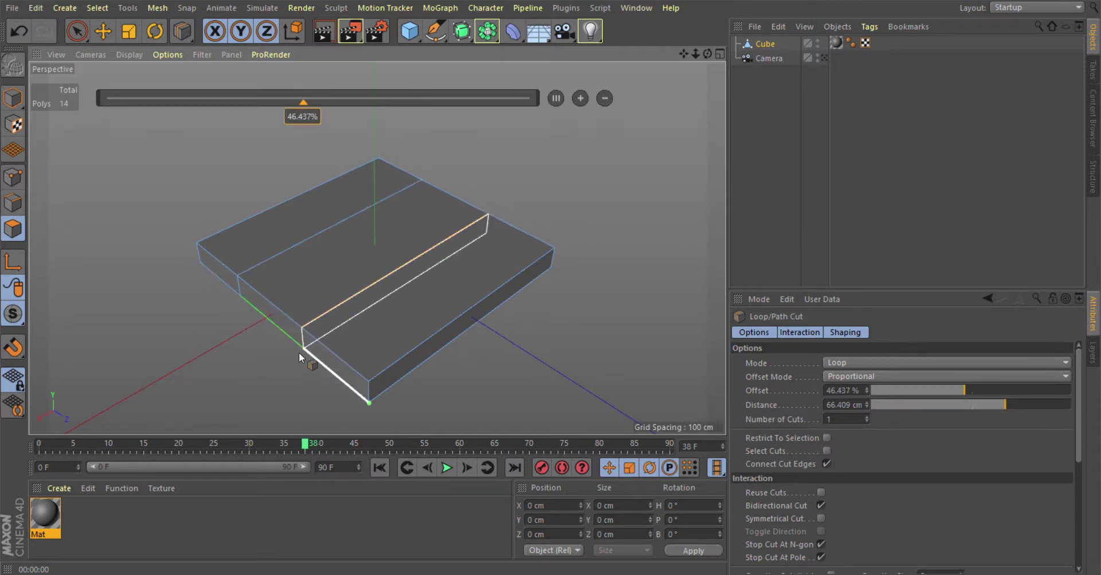
key("9")
left_click(298, 270)
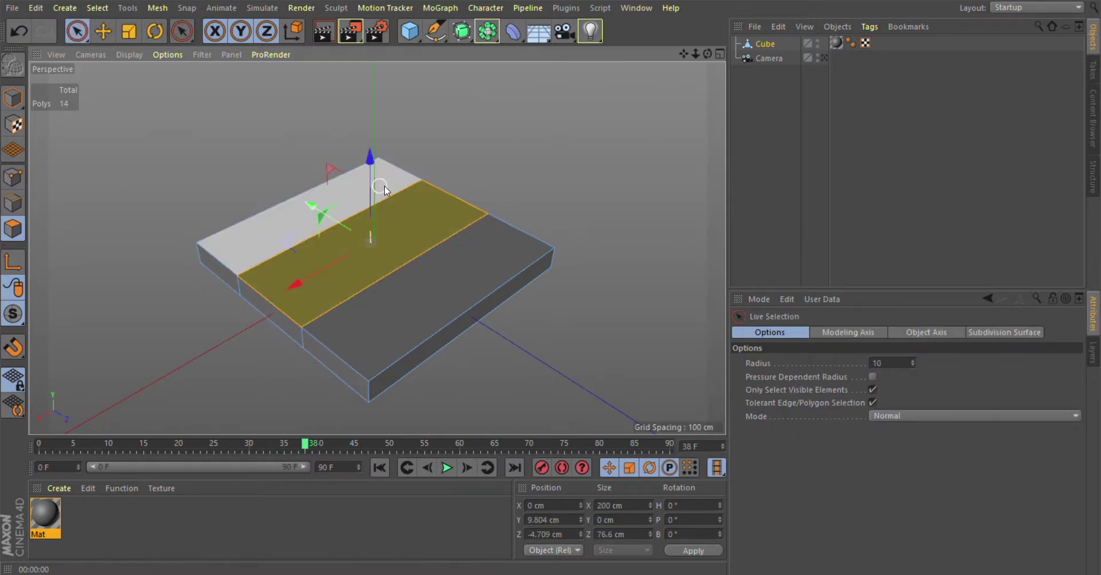
left_click_drag(384, 186, 524, 255, "alt")
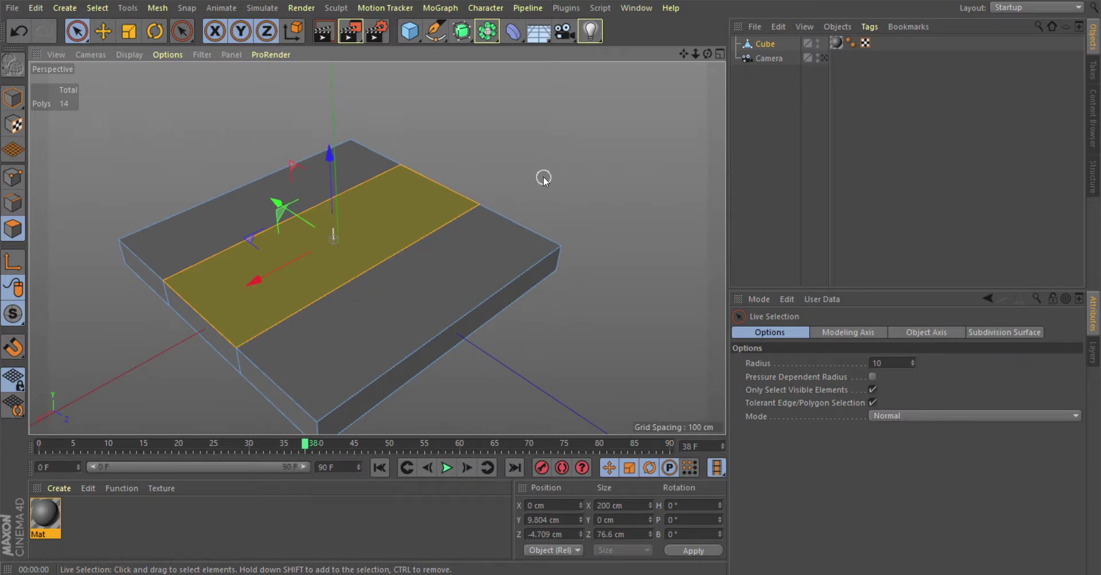
key("i")
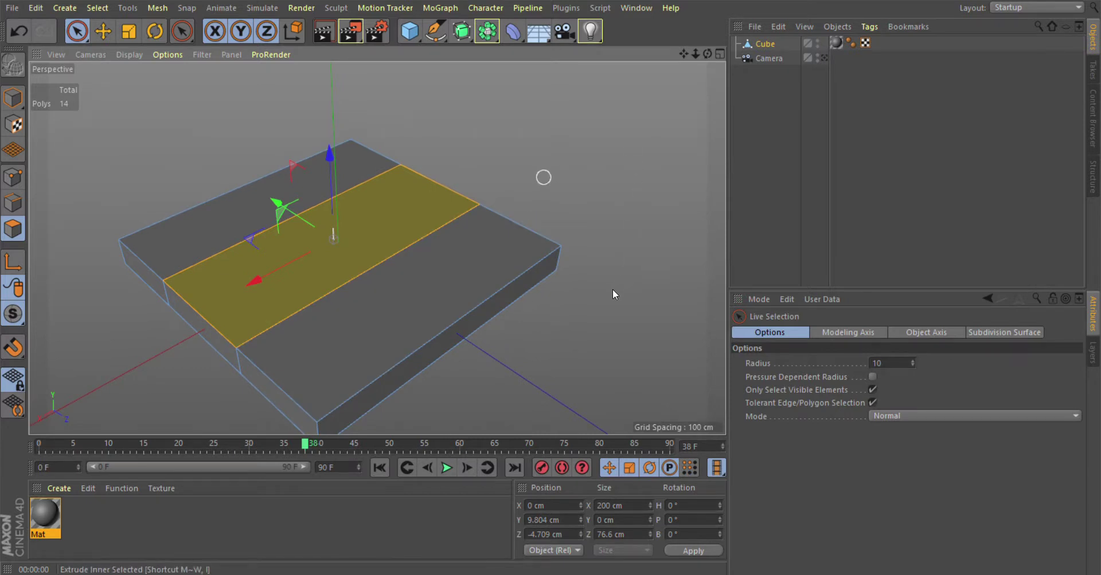
left_click_drag(611, 190, 637, 193)
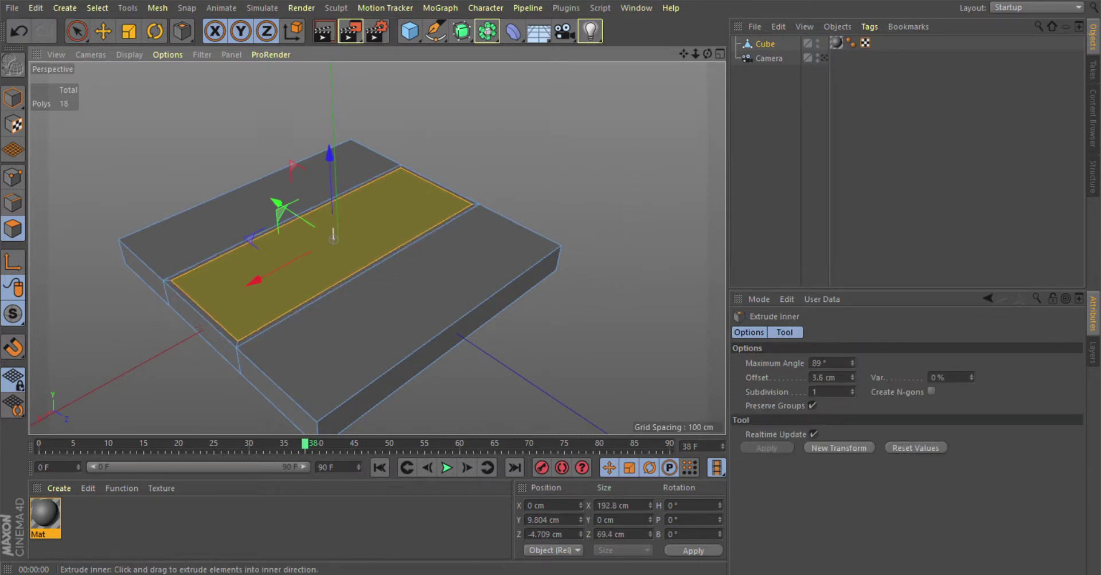
key("d")
mouse_move(649, 183)
left_mouse_down()
mouse_move(616, 186)
mouse_move(627, 170)
left_mouse_up()
key("ctrl+z")
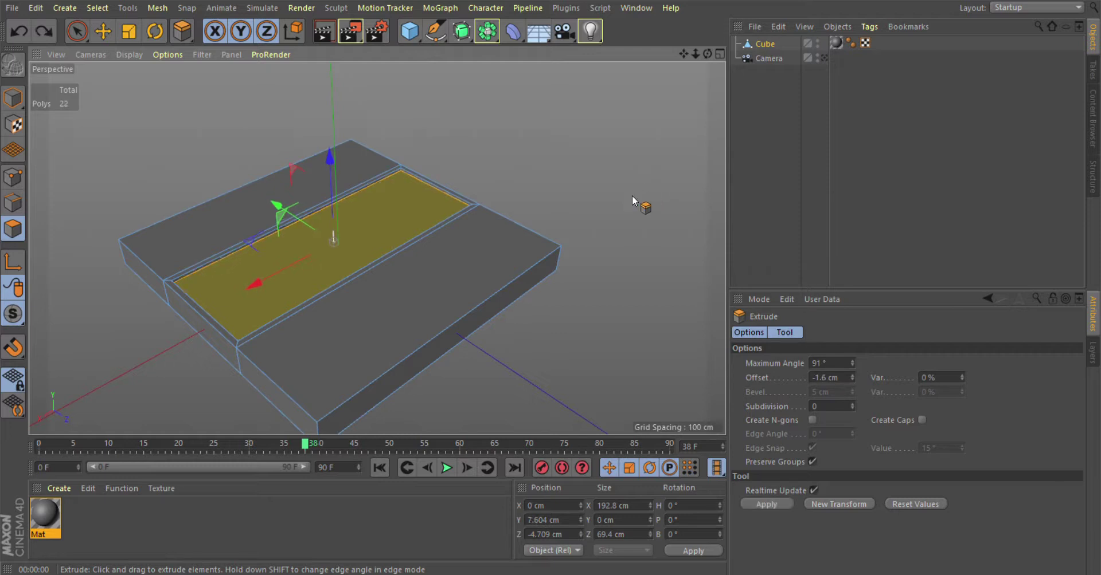
key("ctrl+z")
key("ctrl+z")
key("ctrl+z")
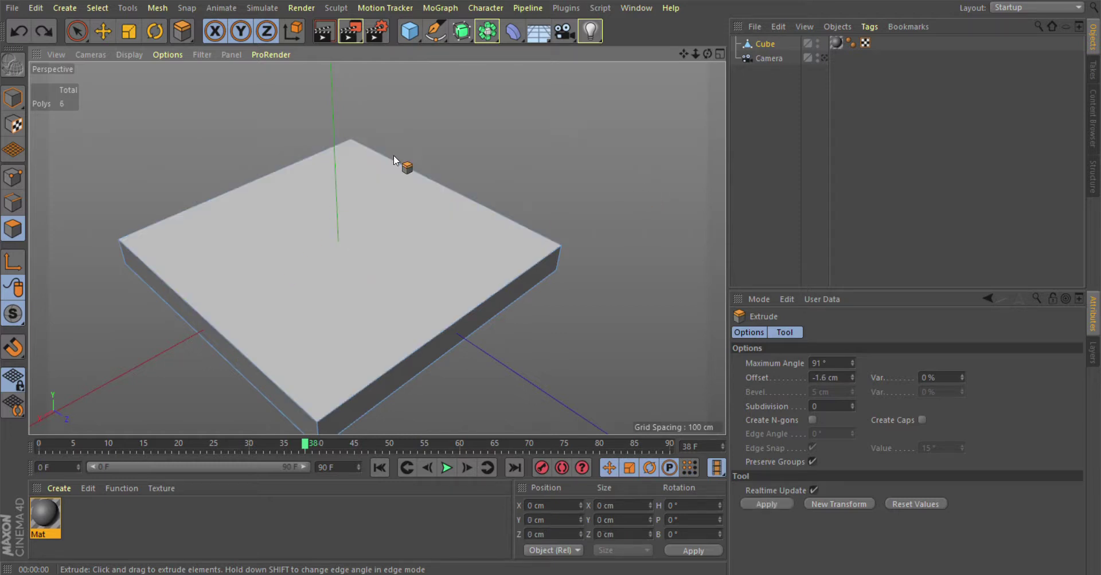
key("space")
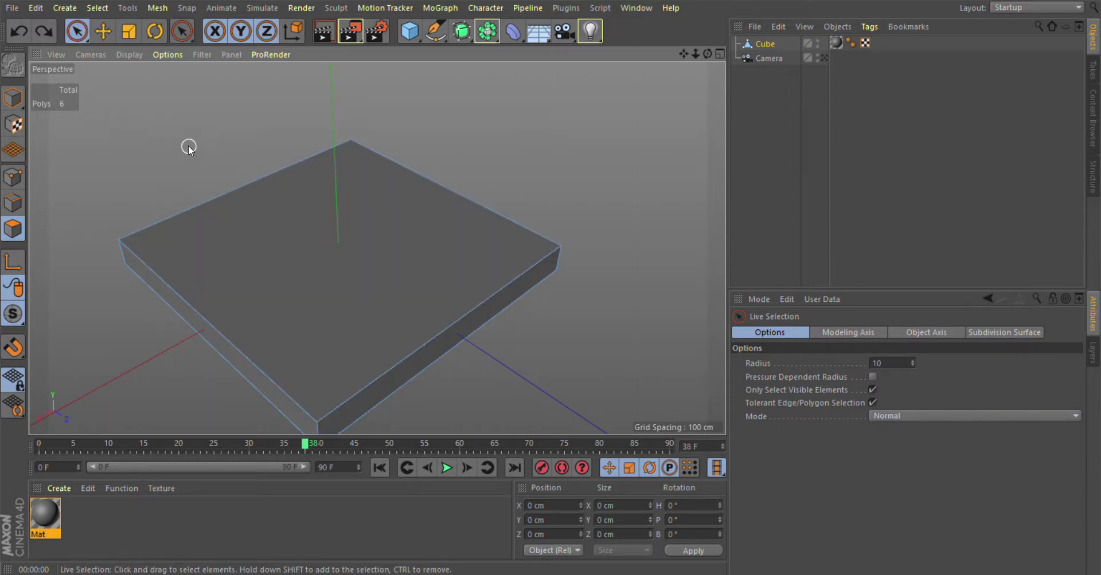
Step: Add four parallel loop cuts across the slab, bringing it to 22 polygons
key("k")
key("l")
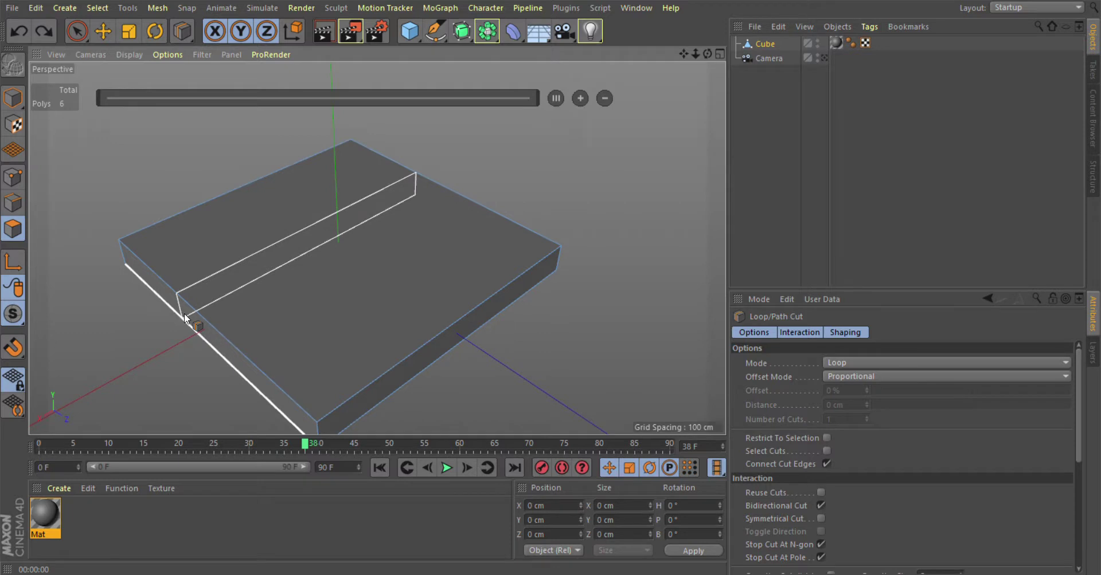
left_click(157, 285)
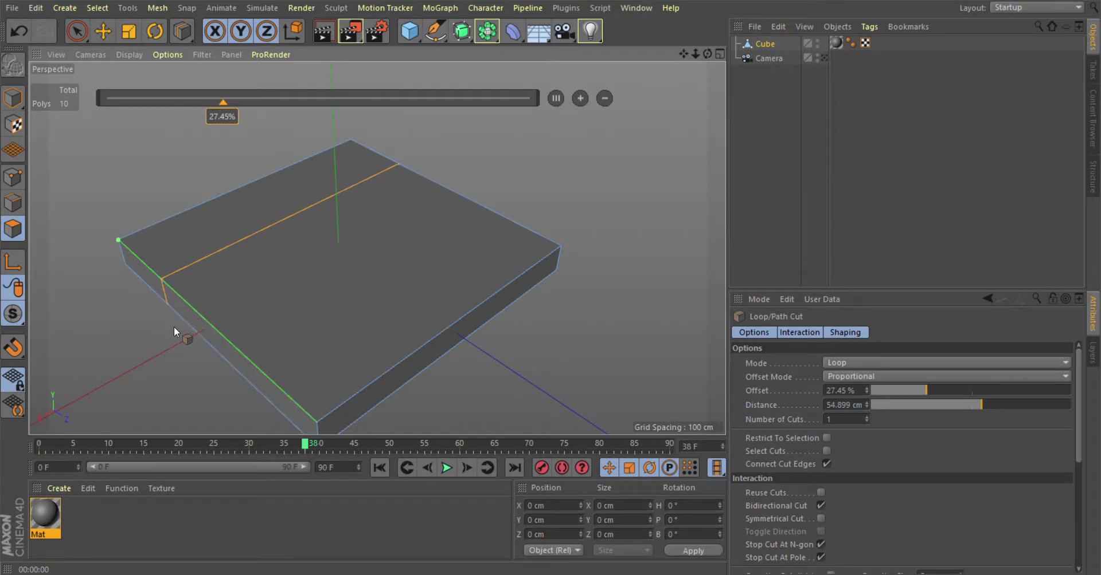
left_click(179, 322)
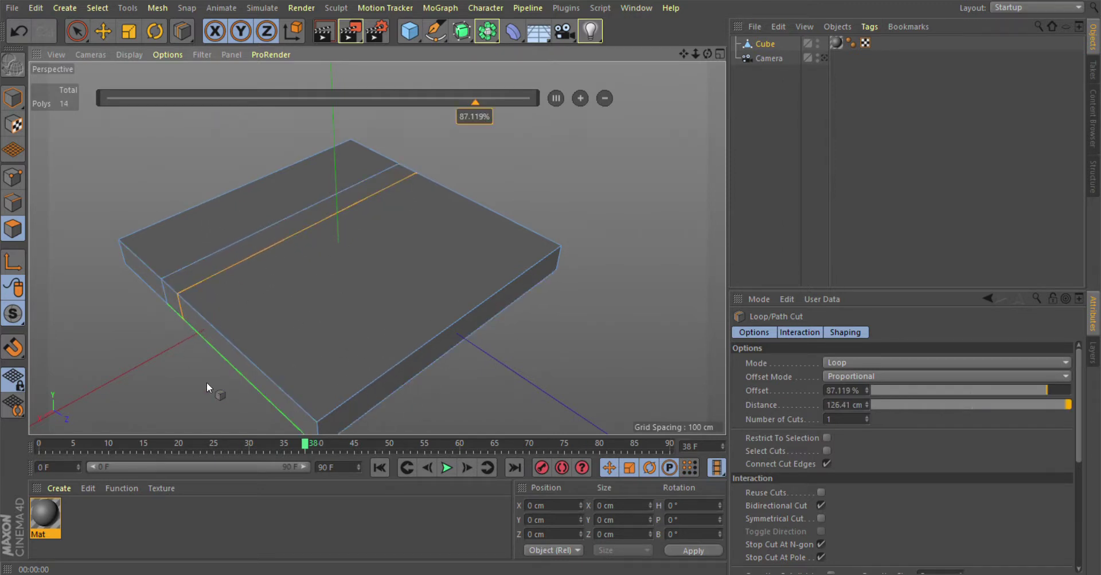
left_click(226, 347)
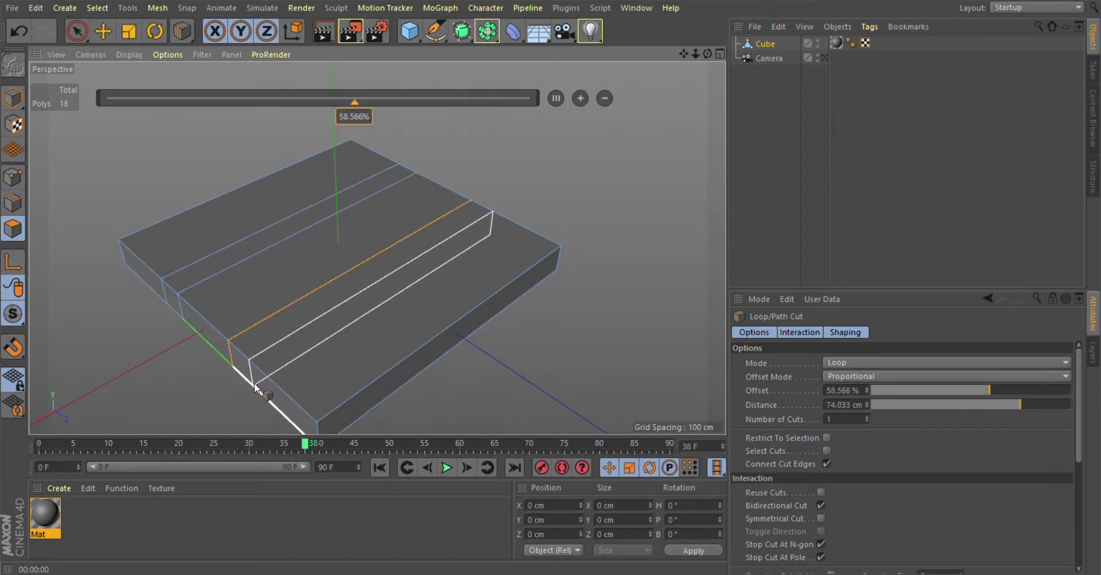
left_click(244, 379)
scroll(126, 412, "up", 1)
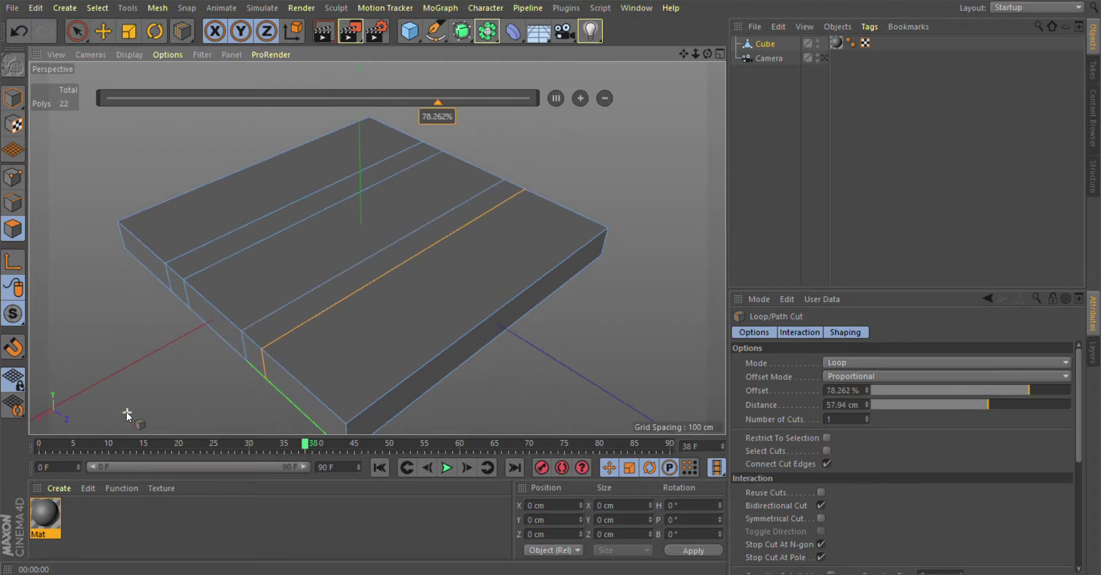
Step: Extrude both narrow strips about 6 cm upward into curbs, making the slab 30 polygons
key("space")
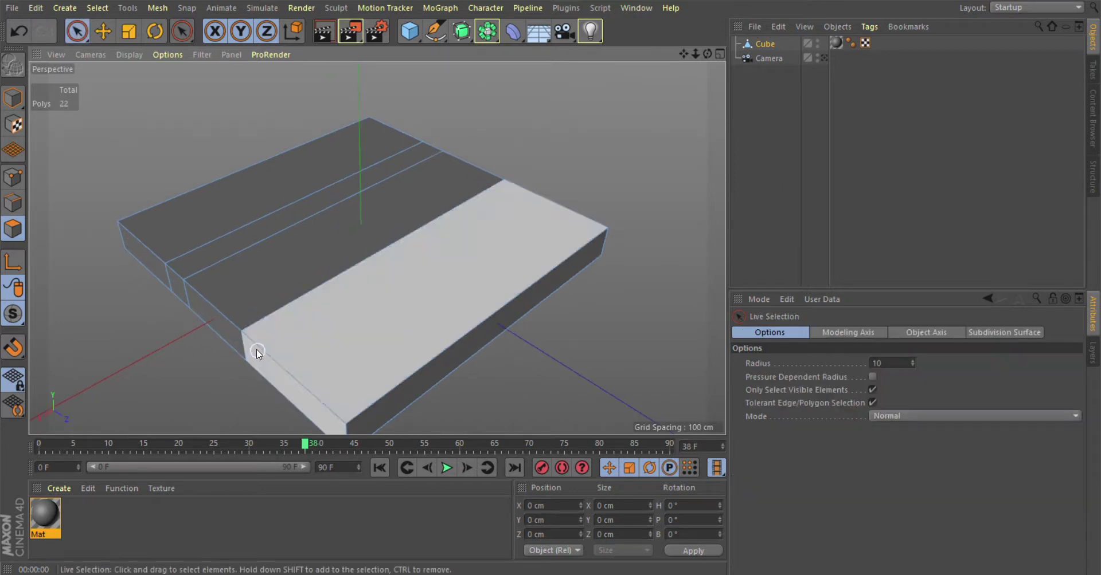
left_click(268, 333)
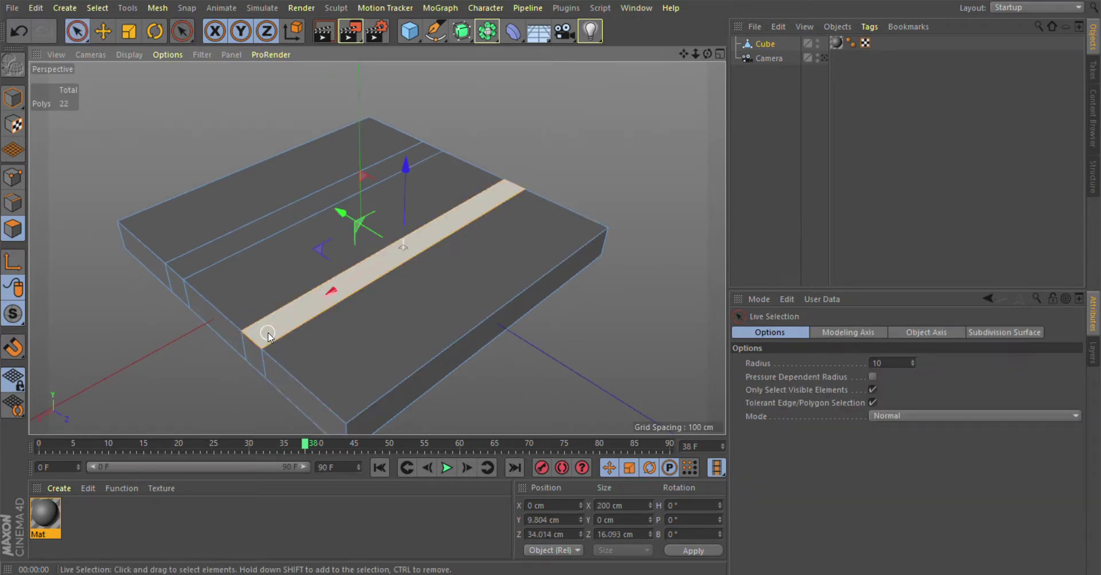
left_click(205, 252, "shift")
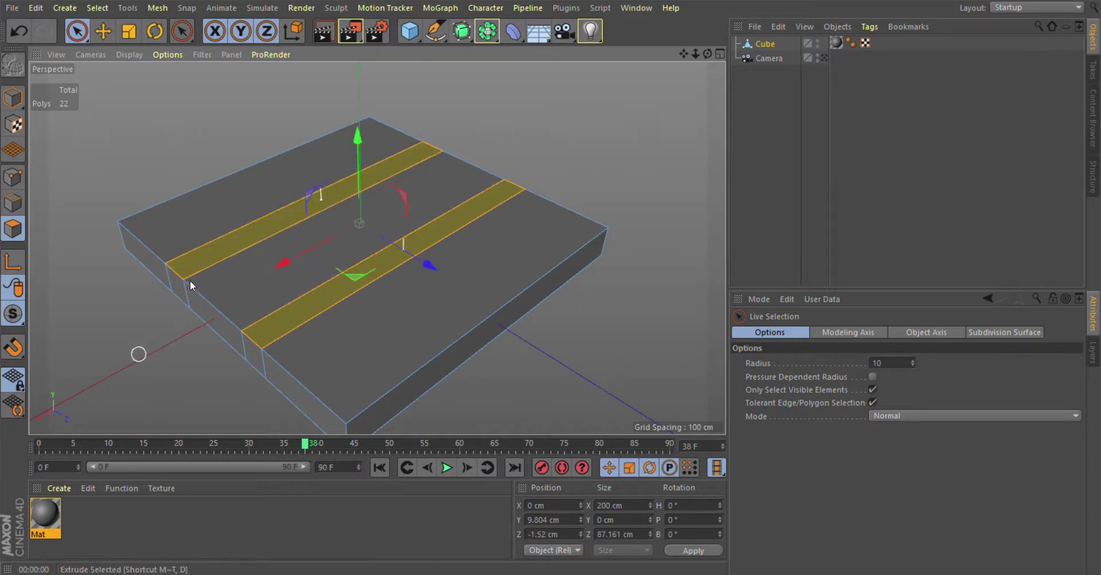
key("d")
left_click_drag(160, 329, 189, 328)
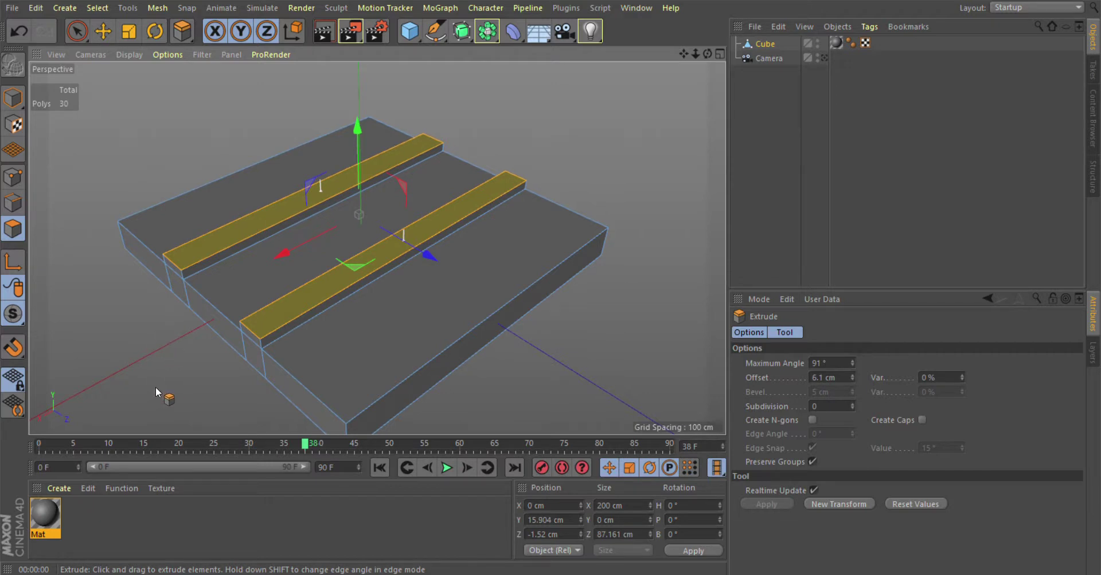
key("space")
left_click_drag(156, 387, 170, 363, "alt")
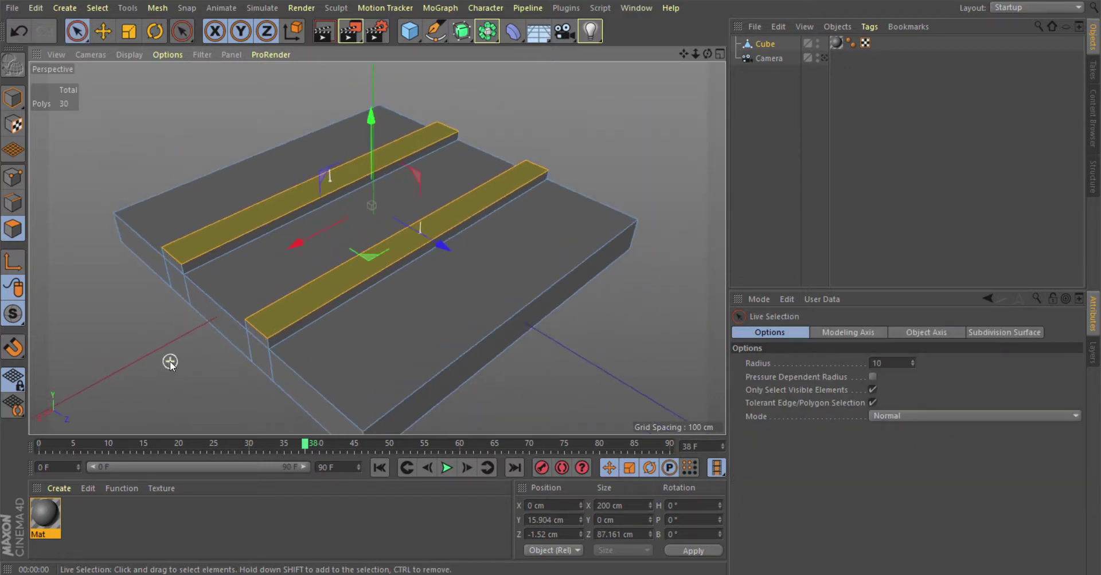
left_click_drag(683, 53, 377, 248)
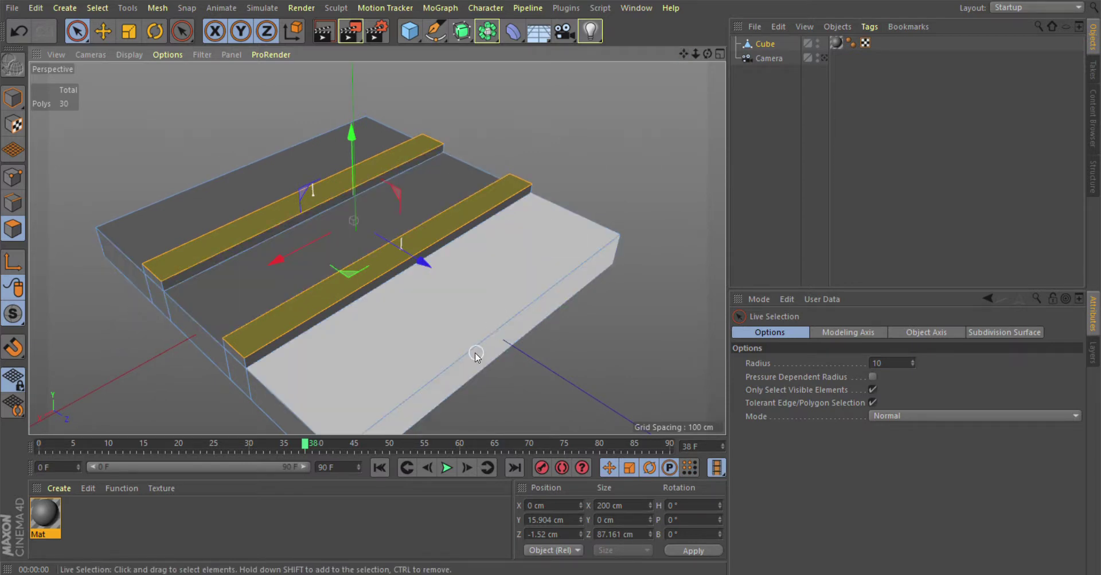
scroll(599, 281, "down", 2)
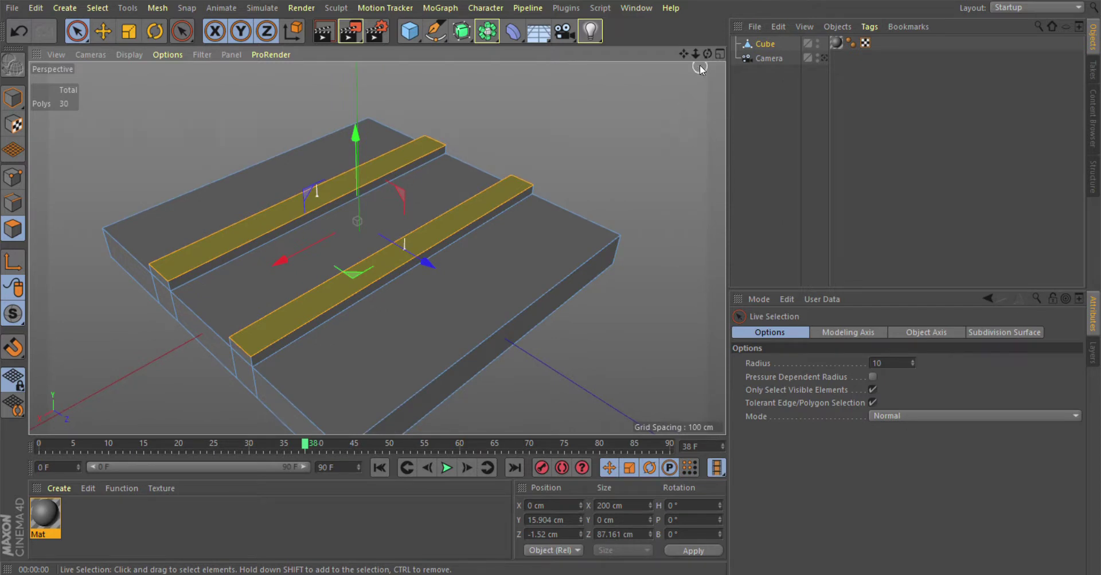
mouse_move(683, 54)
left_mouse_down()
mouse_move(377, 248)
mouse_move(689, 50)
left_mouse_up()
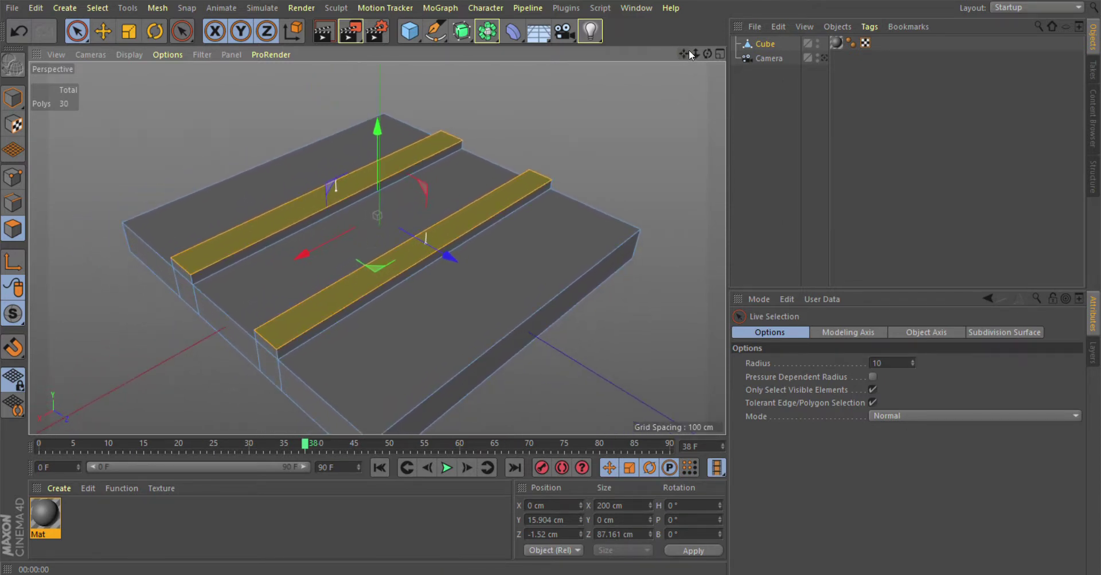
mouse_move(708, 54)
left_mouse_down()
mouse_move(682, 69)
mouse_move(704, 51)
mouse_move(686, 53)
mouse_move(706, 51)
mouse_move(683, 54)
left_mouse_up()
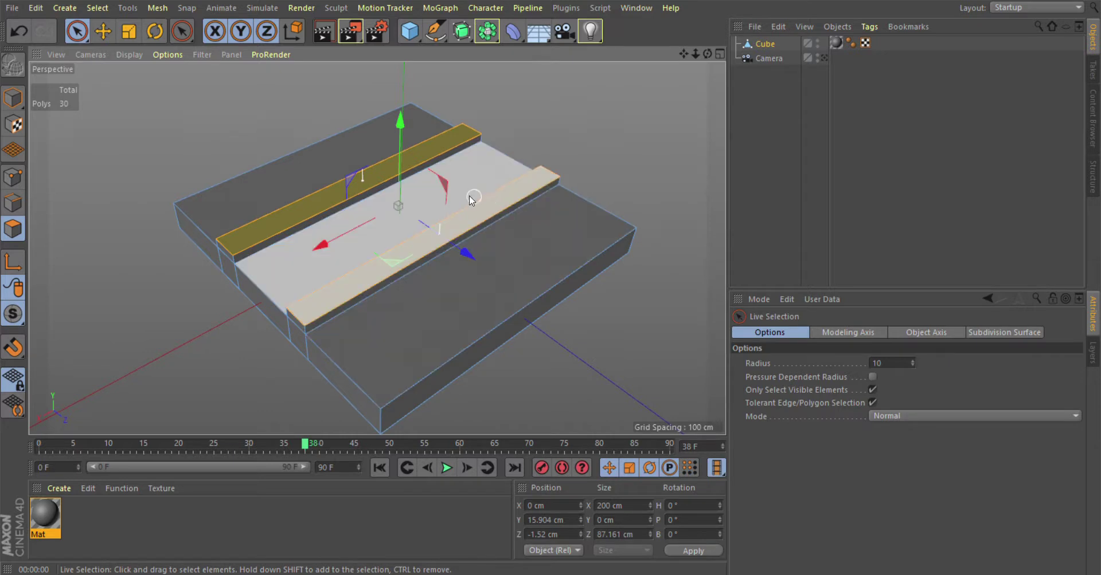
Step: Create Mat.1 and apply it to the road strip between the curbs
left_click(363, 240)
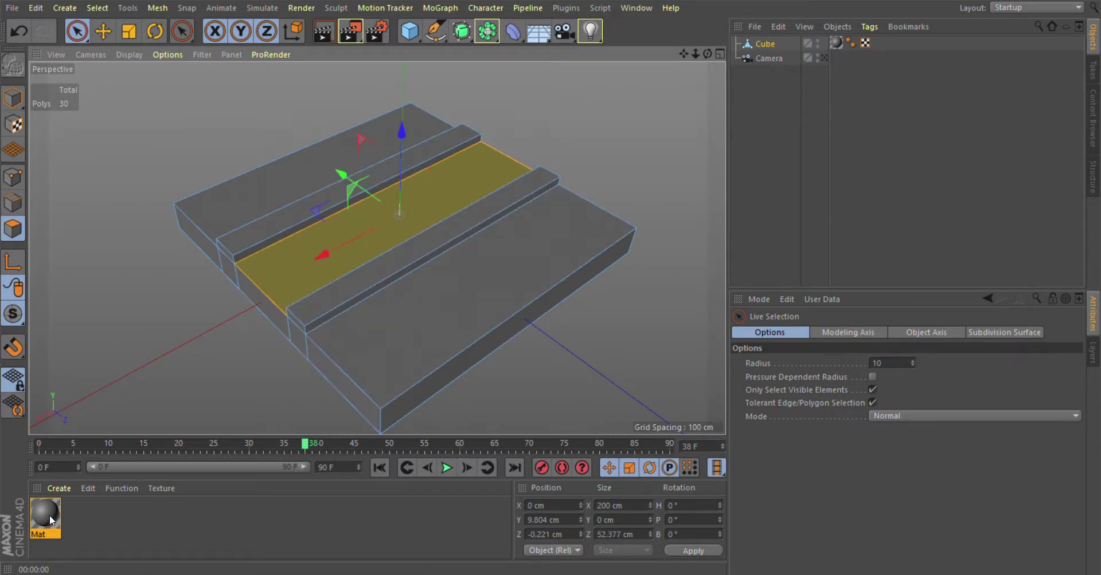
left_click_drag(49, 515, 76, 520, "ctrl")
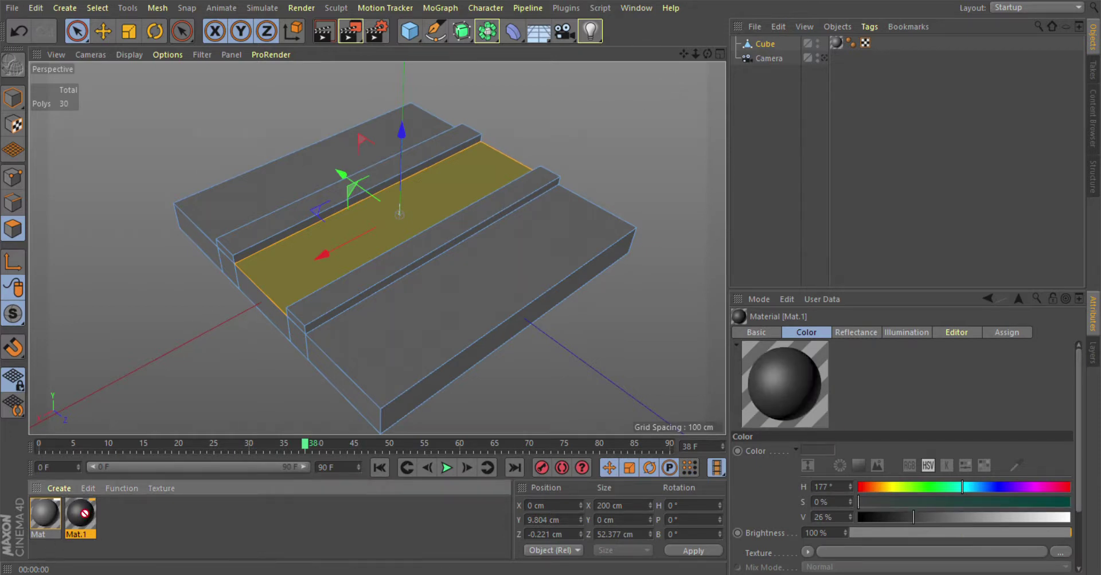
left_click_drag(277, 281, 276, 279)
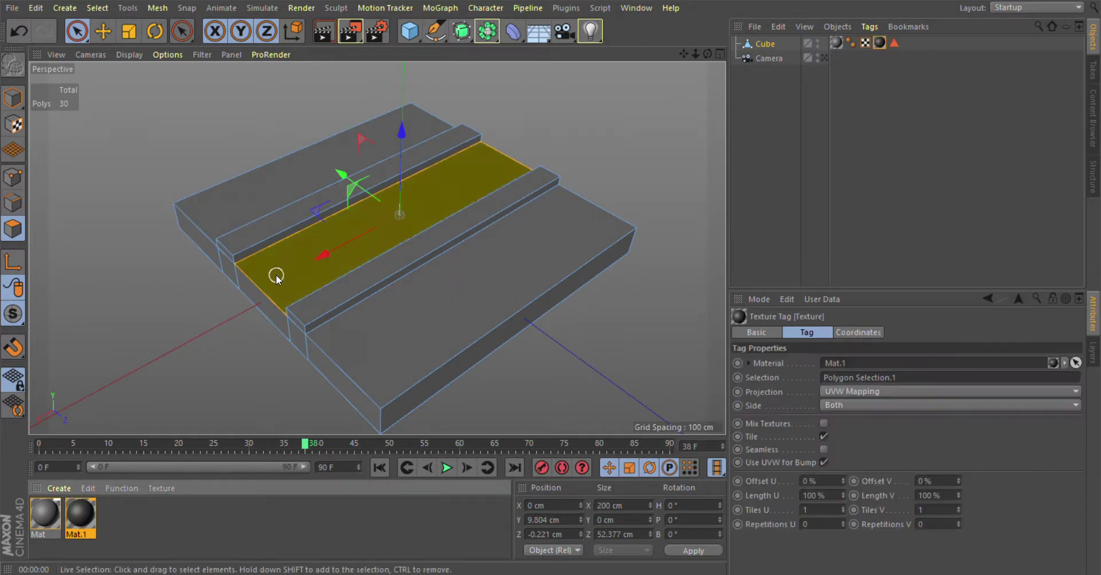
left_click(231, 407)
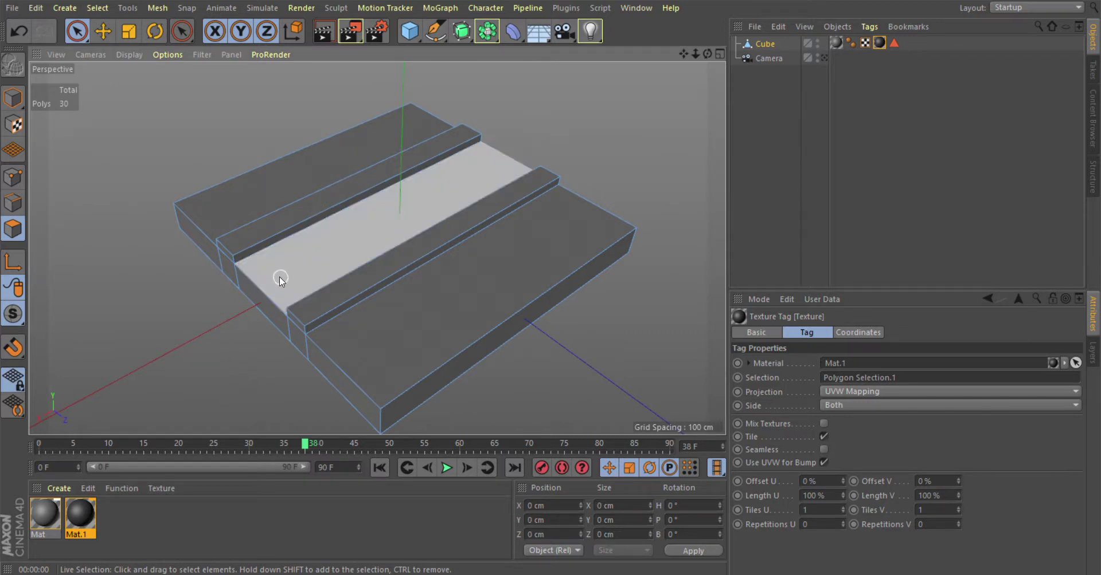
Step: Zoom out so the whole road slab fits in view
scroll(230, 335, "up", 1)
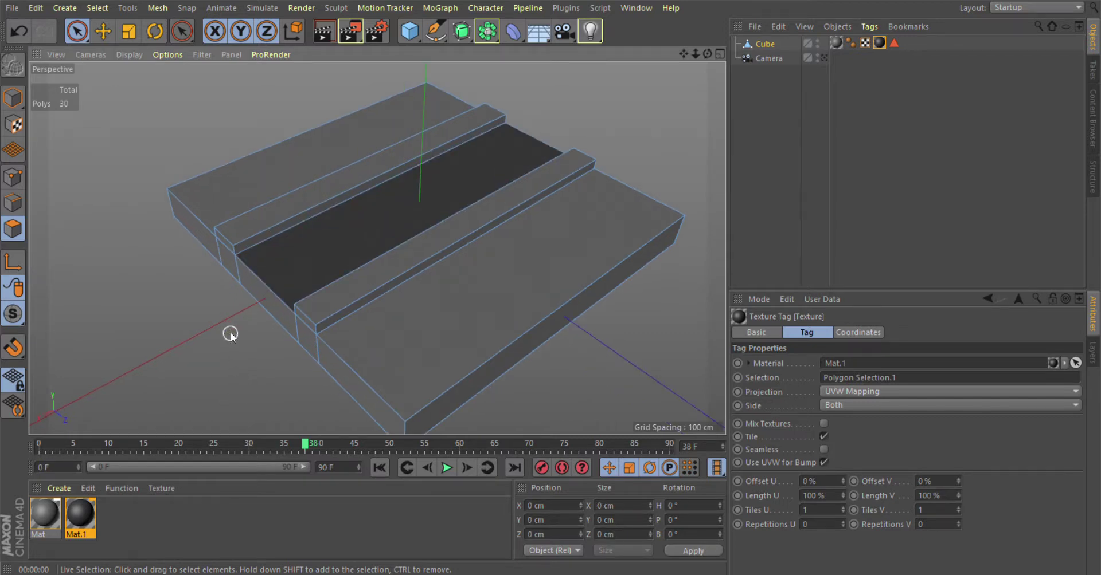
scroll(231, 335, "up", 1)
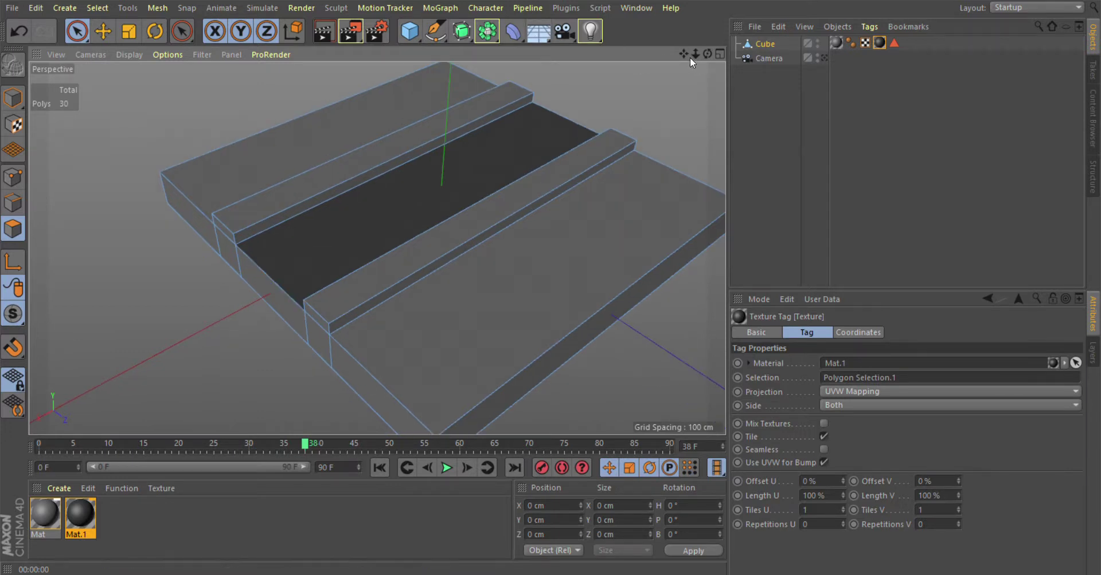
left_click_drag(690, 57, 679, 60)
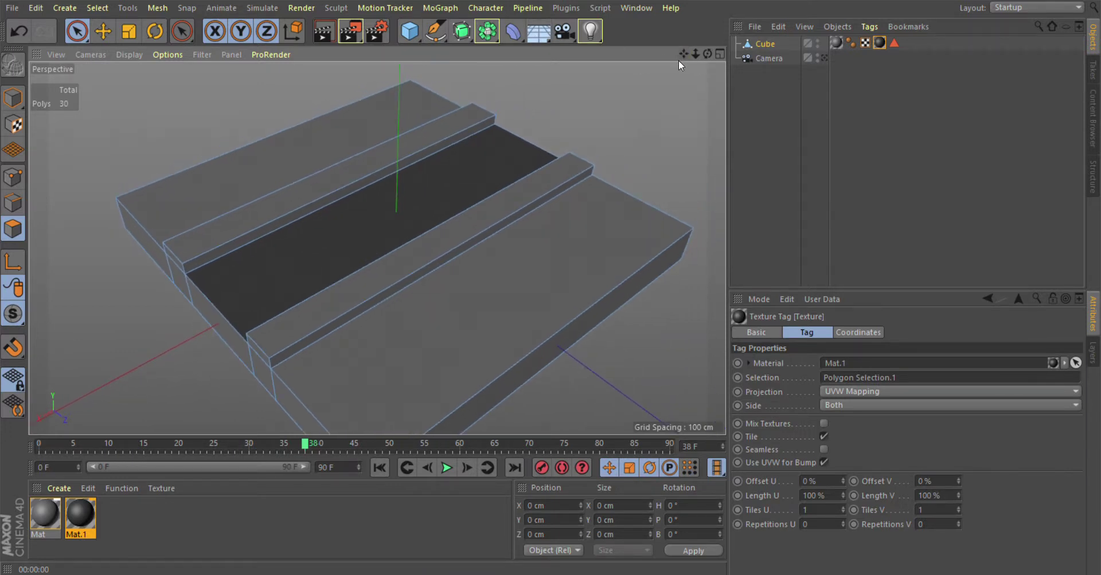
key("k")
key("k")
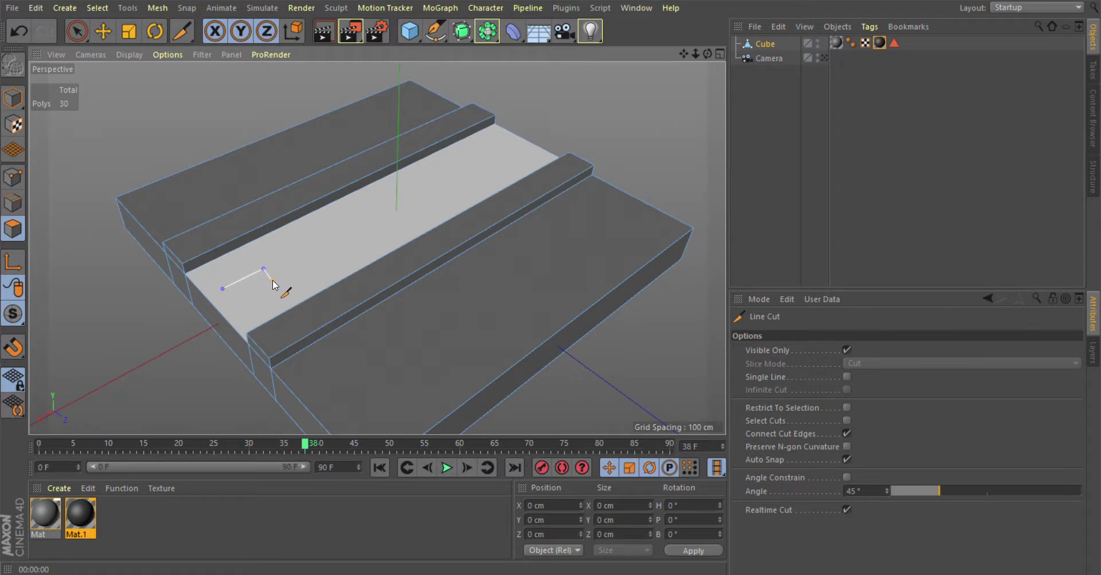
left_click(223, 290)
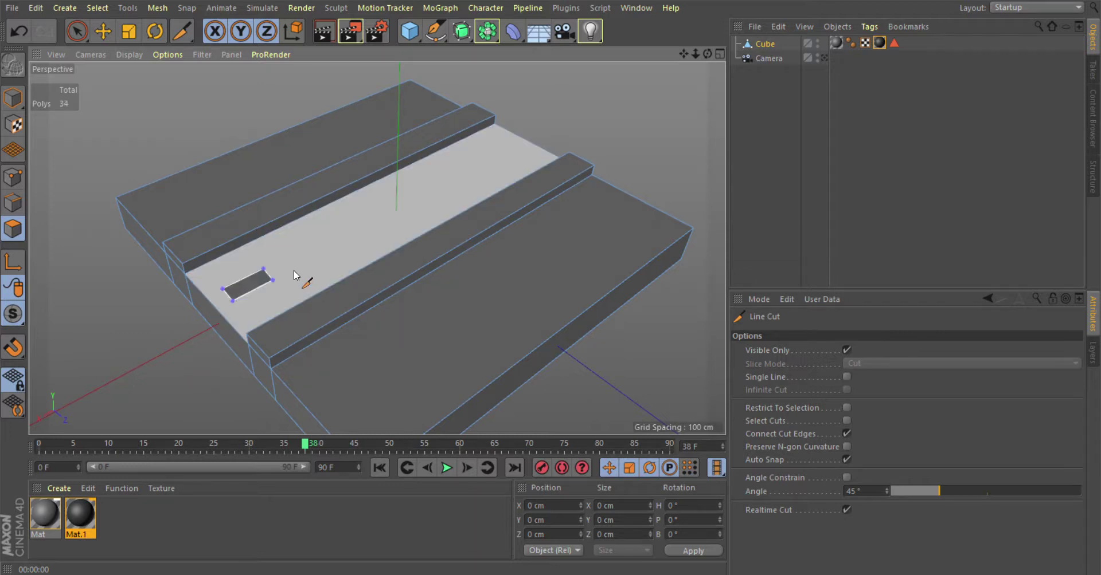
left_click_drag(706, 53, 688, 115)
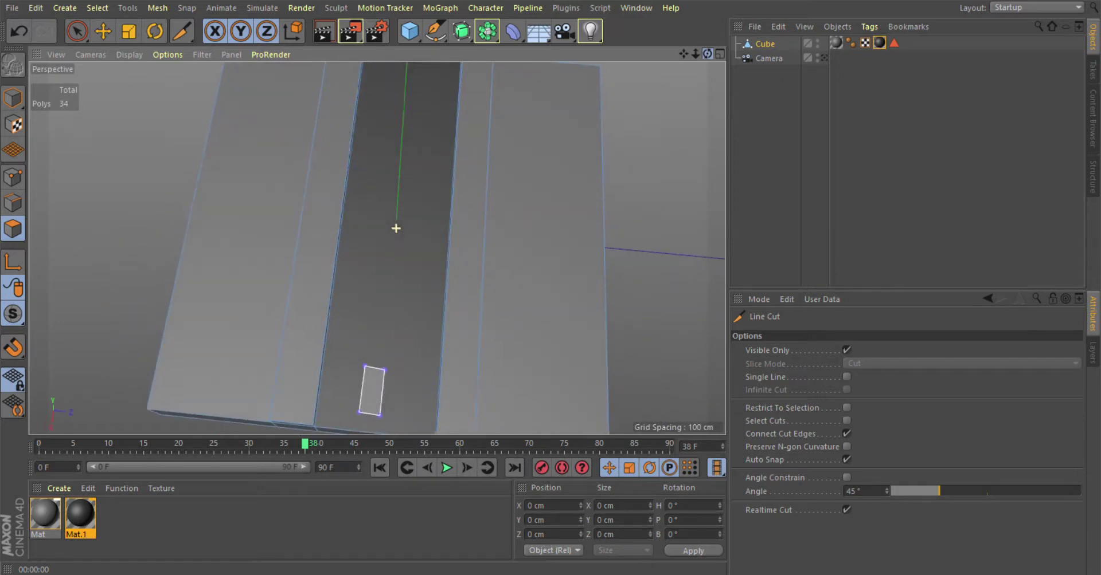
left_click_drag(395, 228, 288, 276)
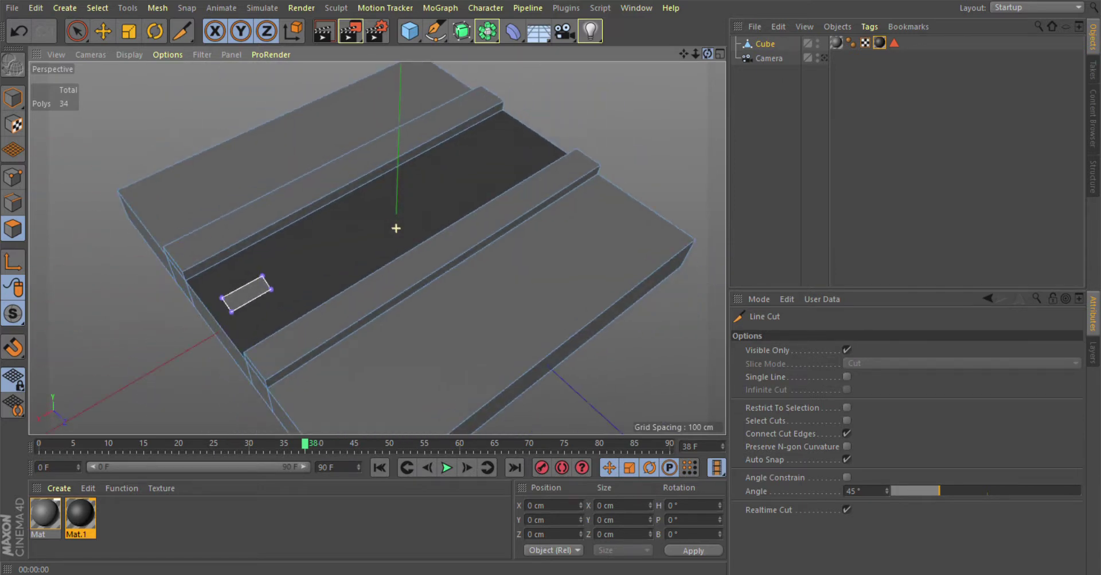
left_click(290, 266)
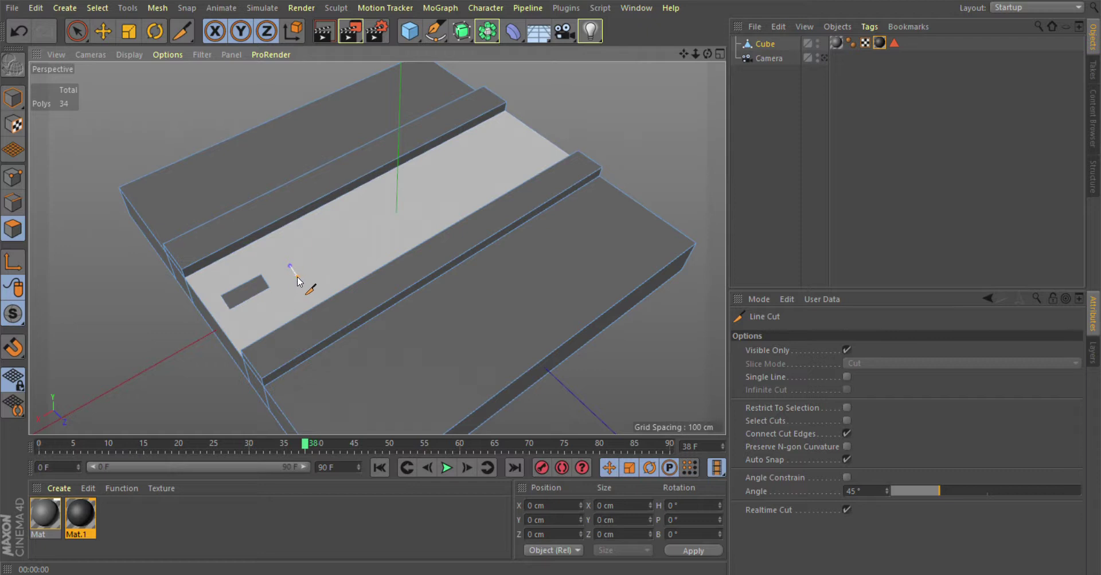
left_click(297, 277)
left_click(334, 260)
left_click(325, 248)
left_click(290, 266)
key("ctrl+z")
key("ctrl+z")
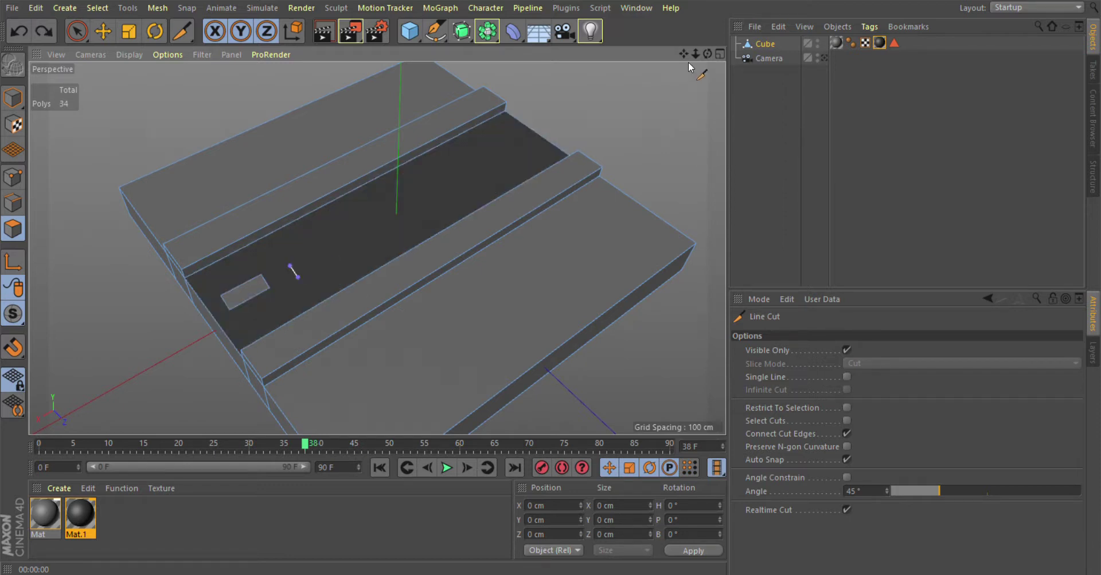
left_click_drag(708, 54, 640, 193)
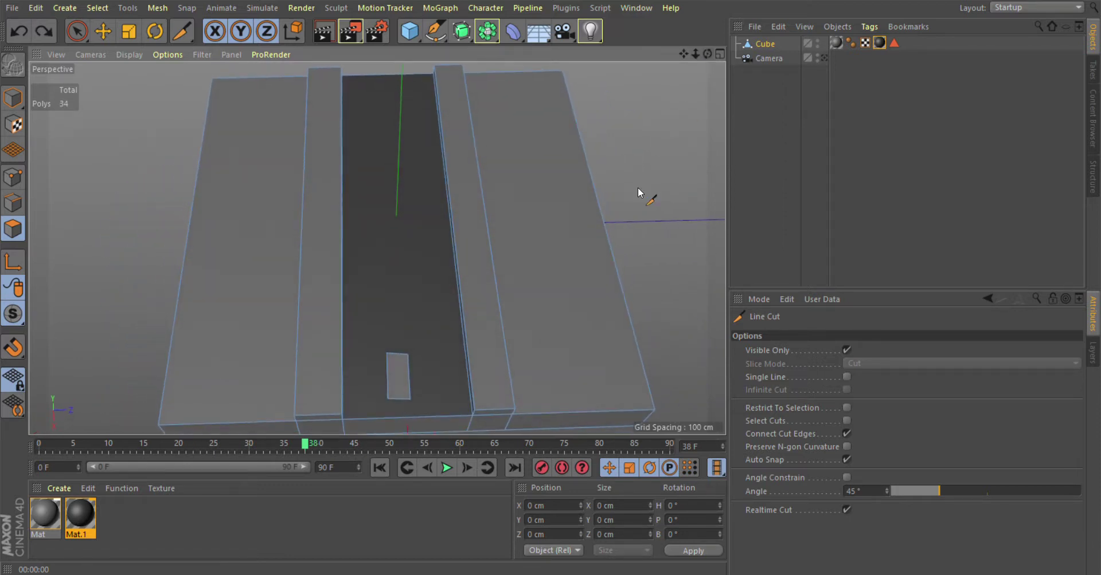
key("Escape")
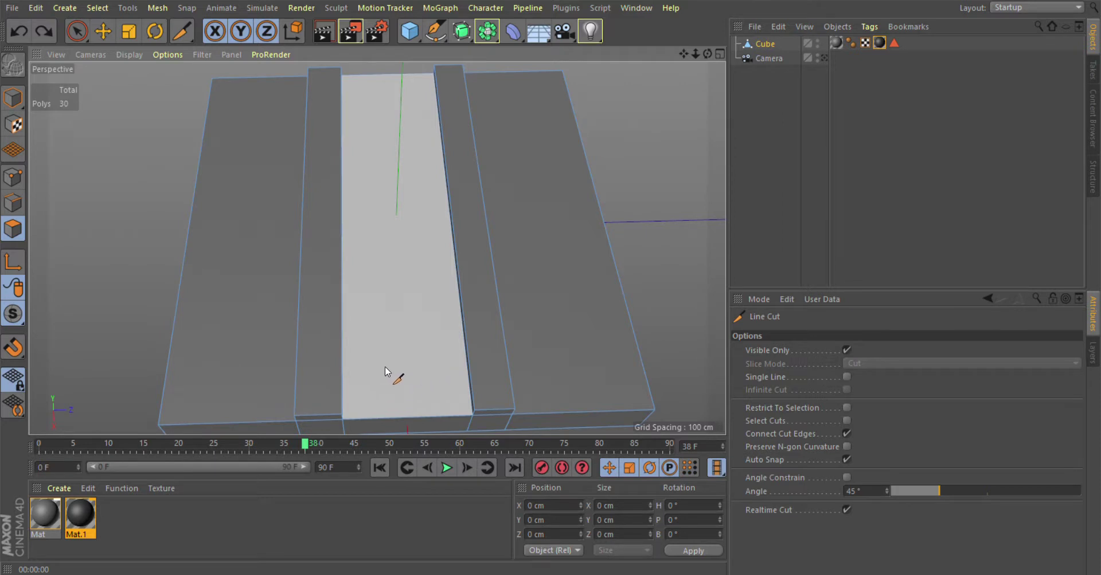
Step: Cut the first two rectangular dash outlines near the road's near end
left_click(387, 361)
left_click(388, 401)
left_click(411, 401)
left_click(410, 362)
left_click(386, 361)
left_click(387, 342)
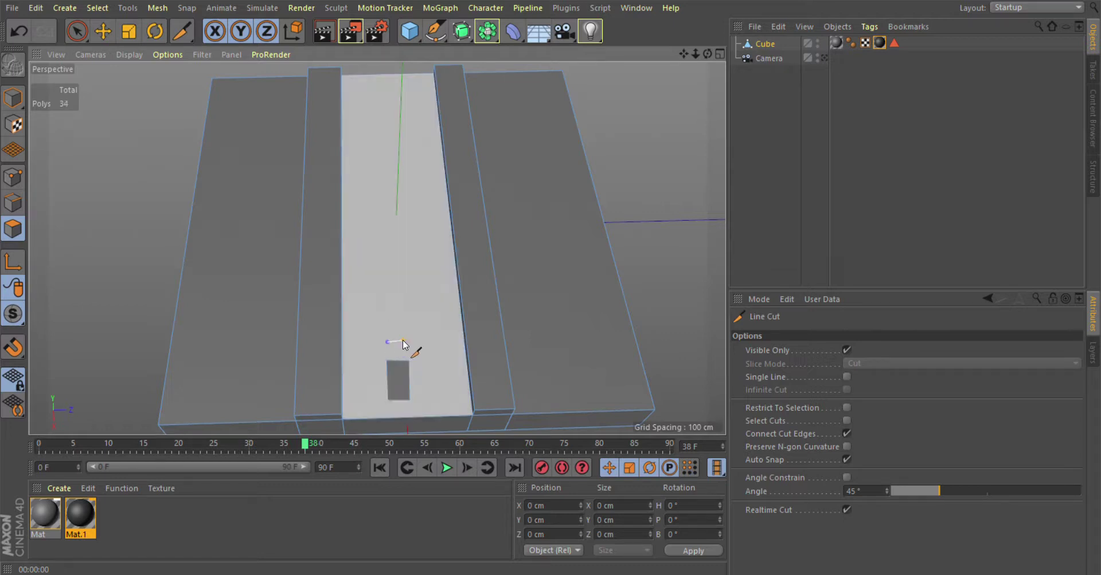
left_click(410, 342)
left_click(384, 304)
key("ctrl+z")
left_click(386, 307)
left_click(387, 342)
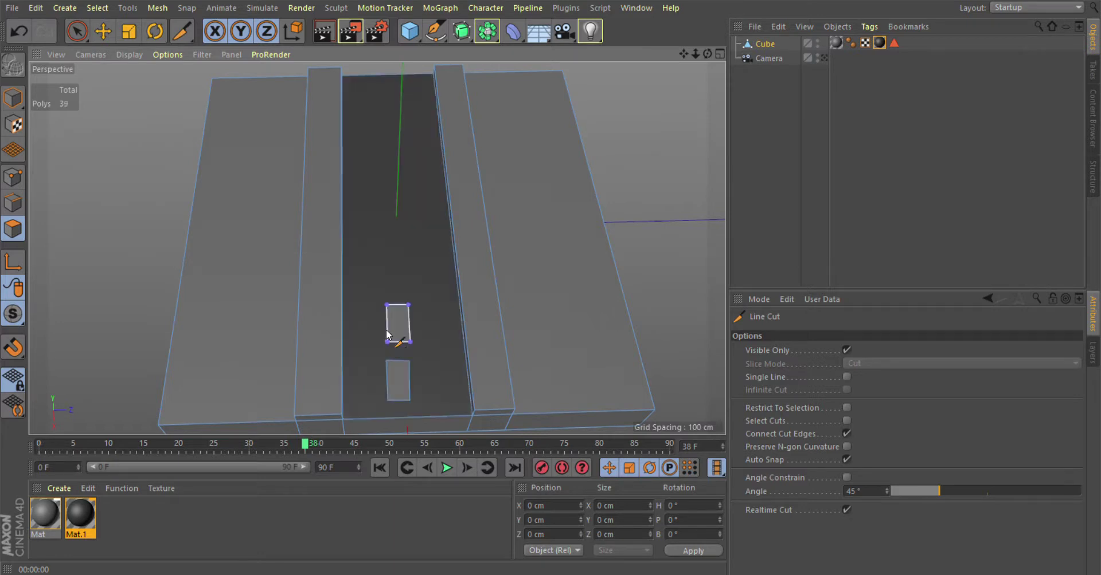
Step: Cut the third and fourth dash rectangles further up the road
left_click(385, 283)
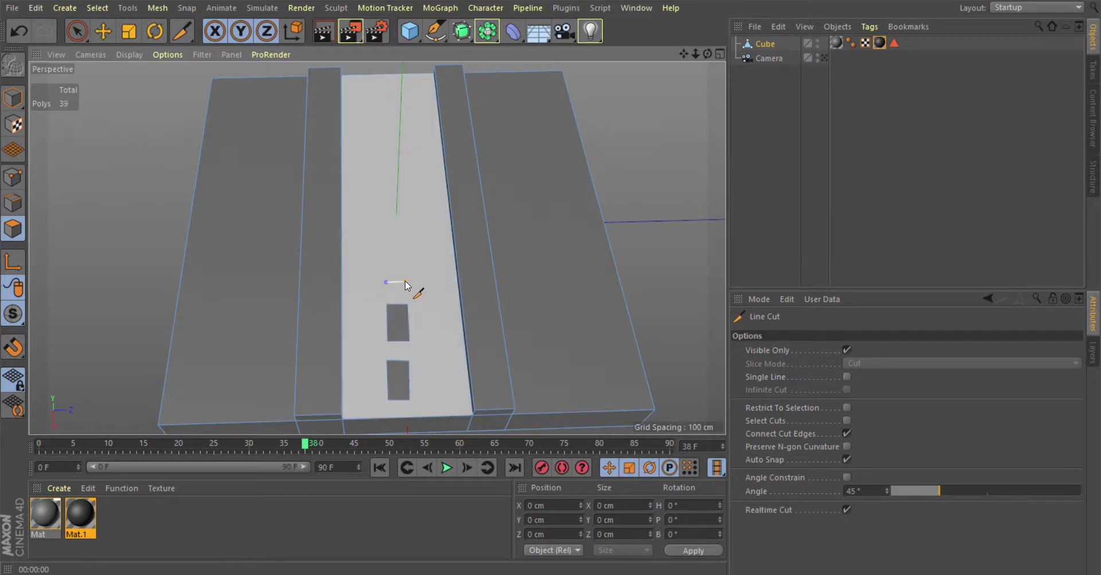
left_click(406, 282)
left_click(404, 245)
left_click(383, 277)
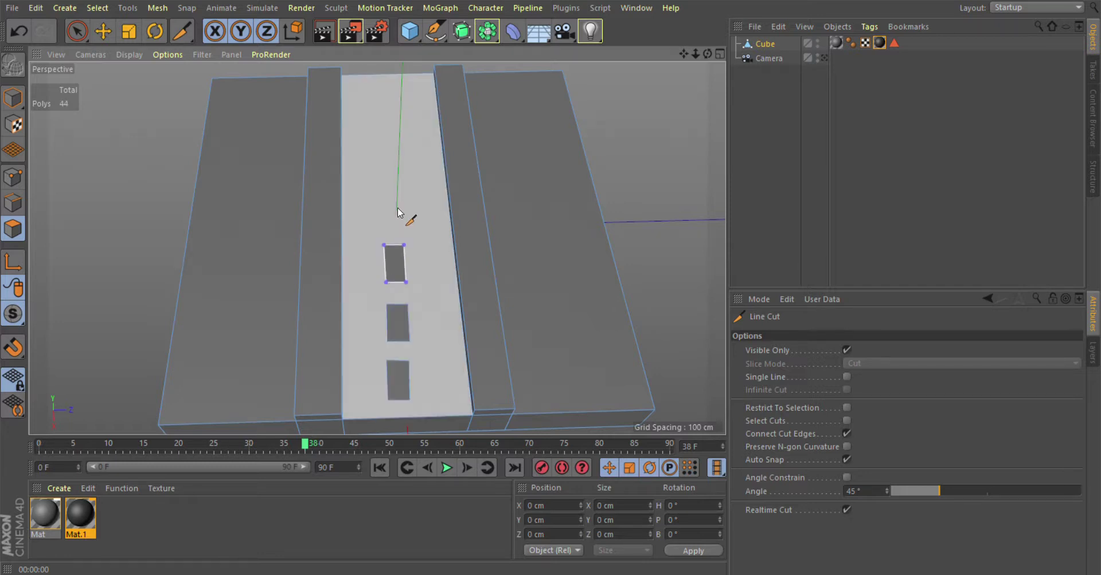
left_click(382, 223)
left_click(404, 223)
left_click(383, 184)
left_click(382, 223)
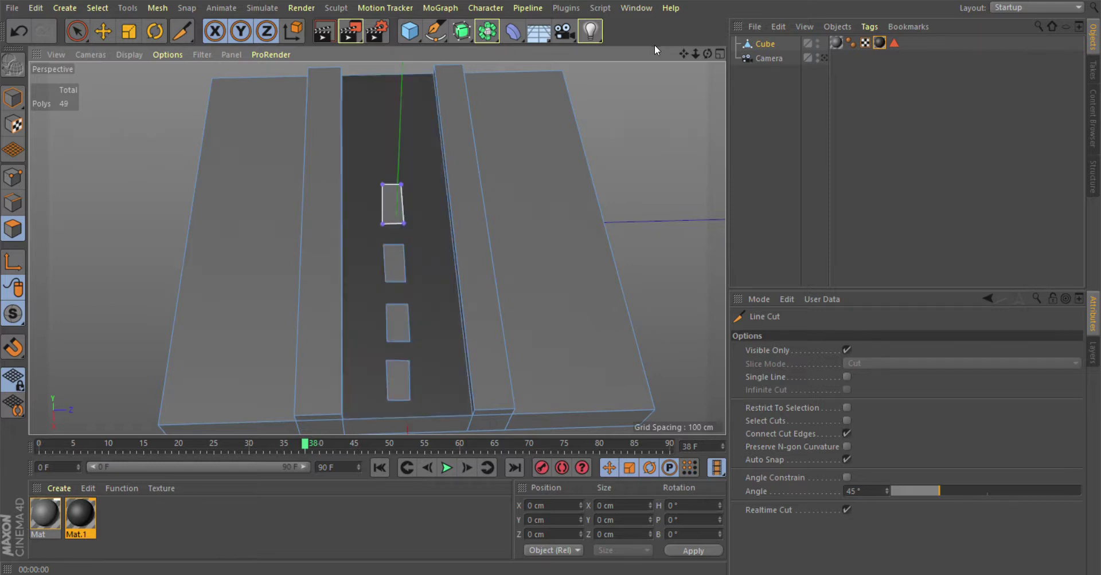
Step: Cut the fifth and sixth dashes, the last at the road's far edge, bringing the slab to 59 polygons
left_click_drag(683, 53, 683, 109)
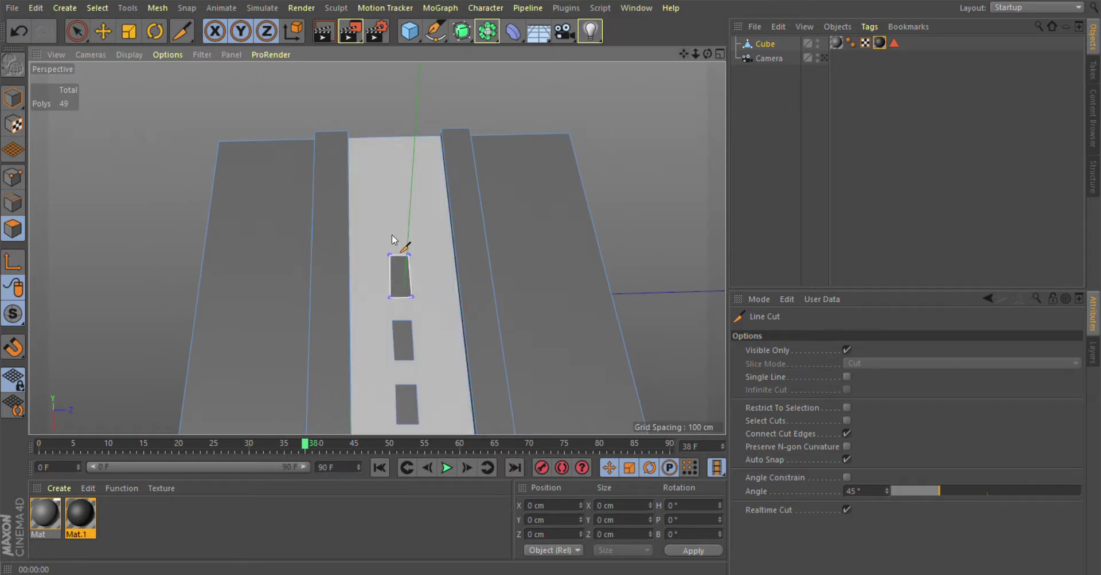
left_click(391, 235)
left_click(412, 234)
left_click(411, 192)
left_click(391, 191)
left_click(391, 235)
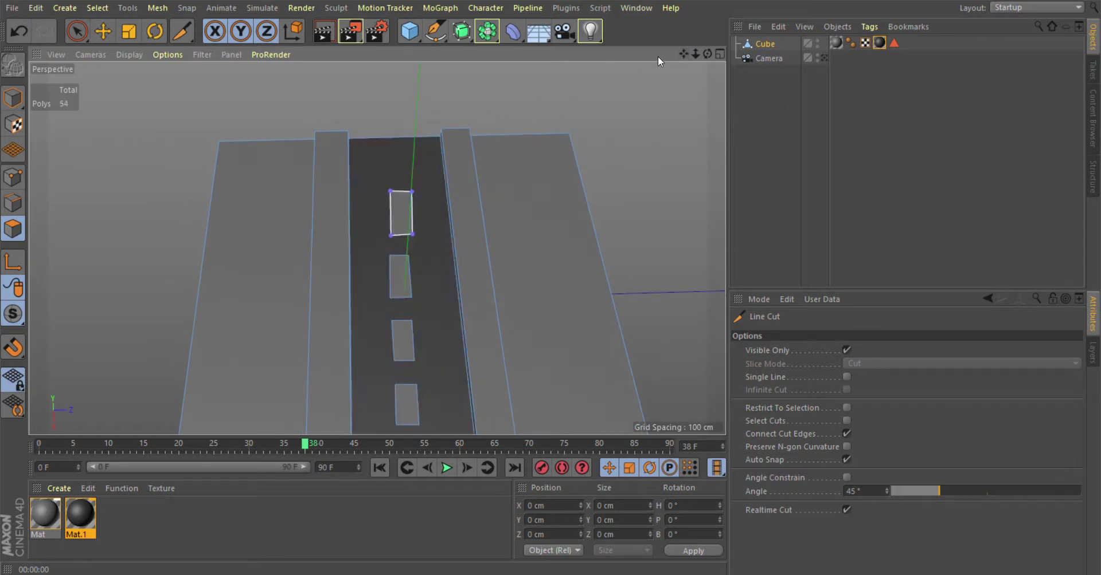
left_click_drag(683, 53, 661, 122)
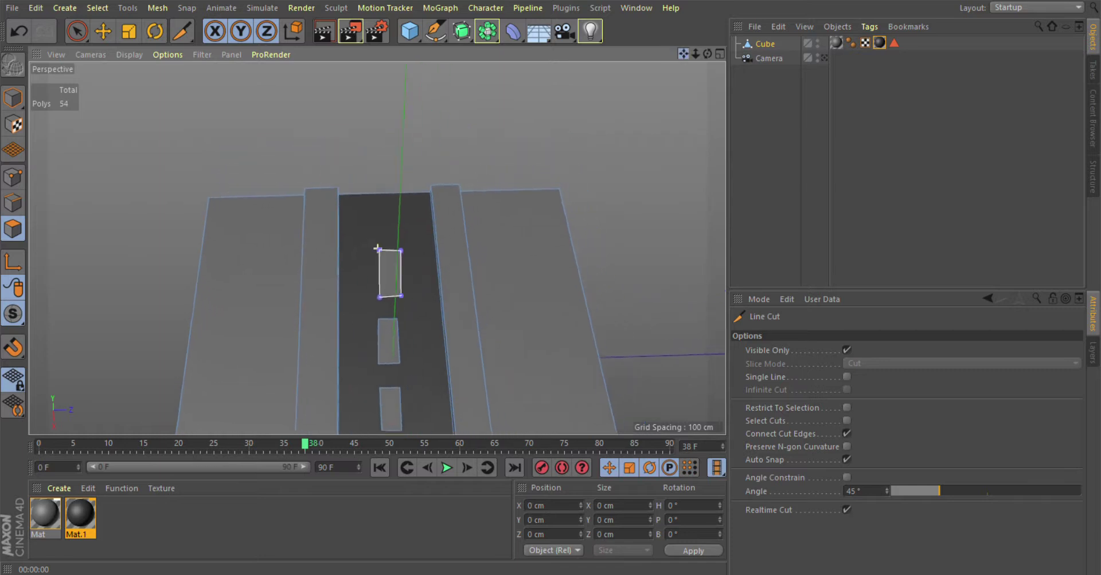
left_click(390, 202)
left_click(392, 236)
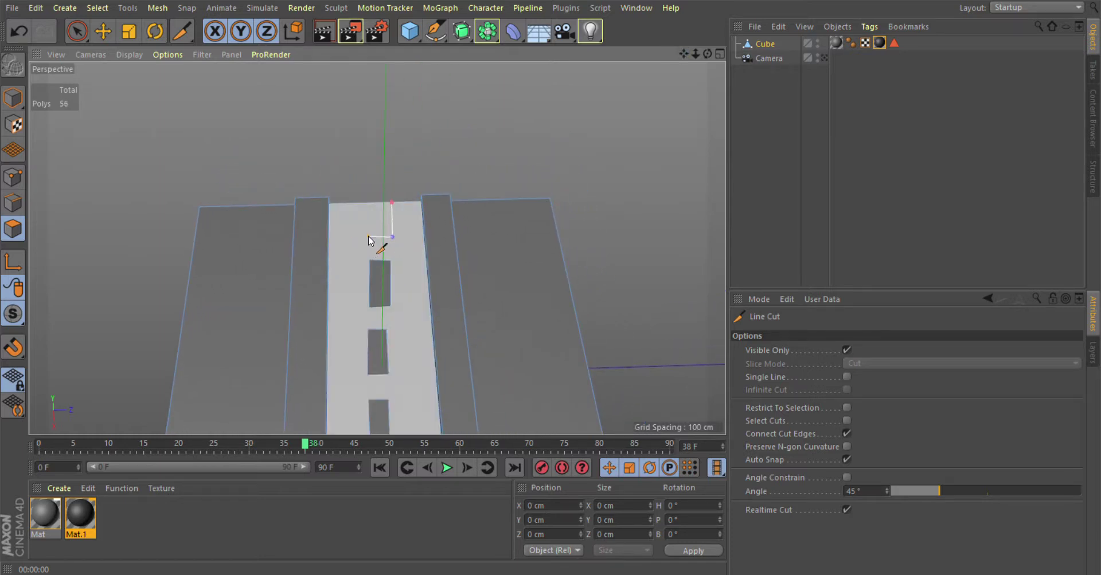
left_click(373, 237)
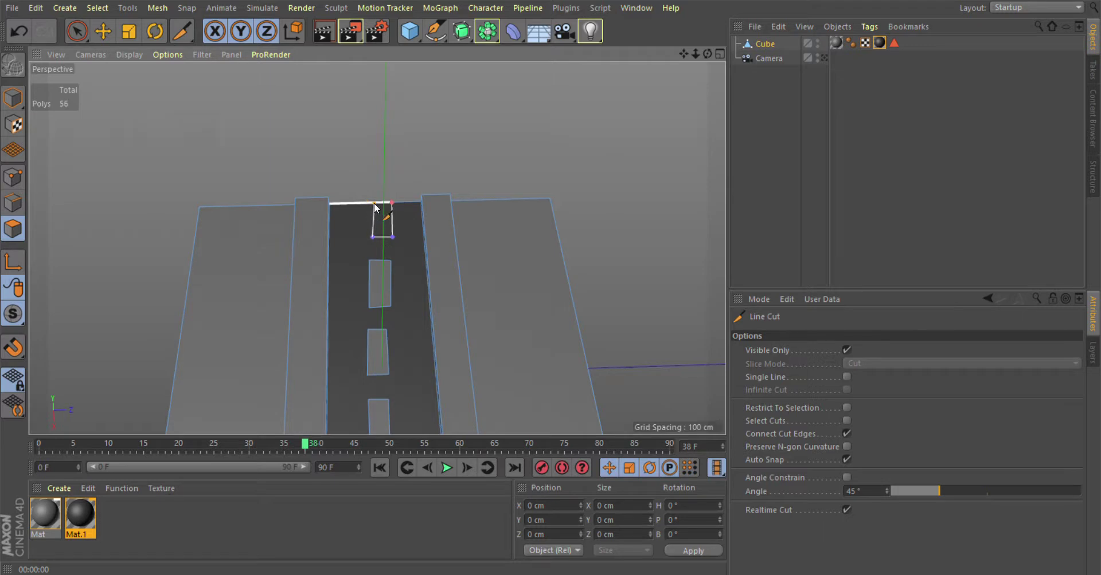
left_click(372, 203)
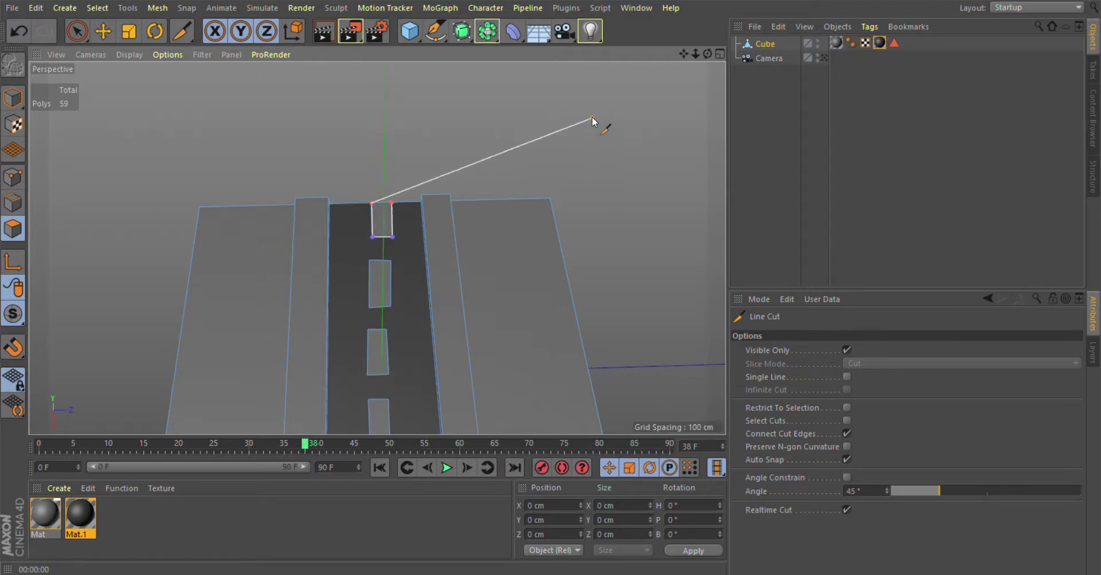
left_click(392, 203)
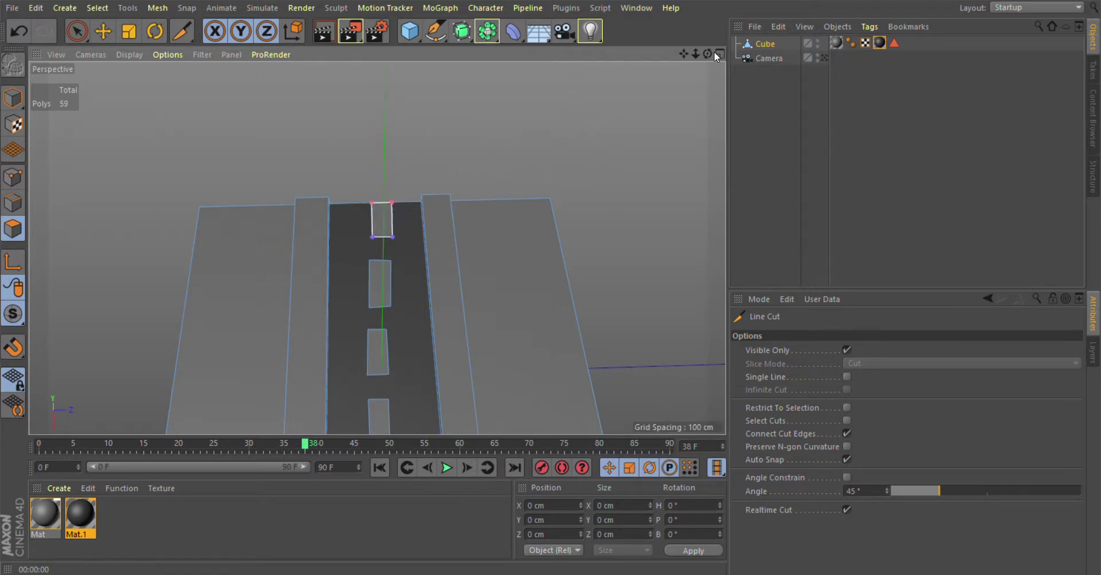
left_click_drag(707, 53, 696, 53)
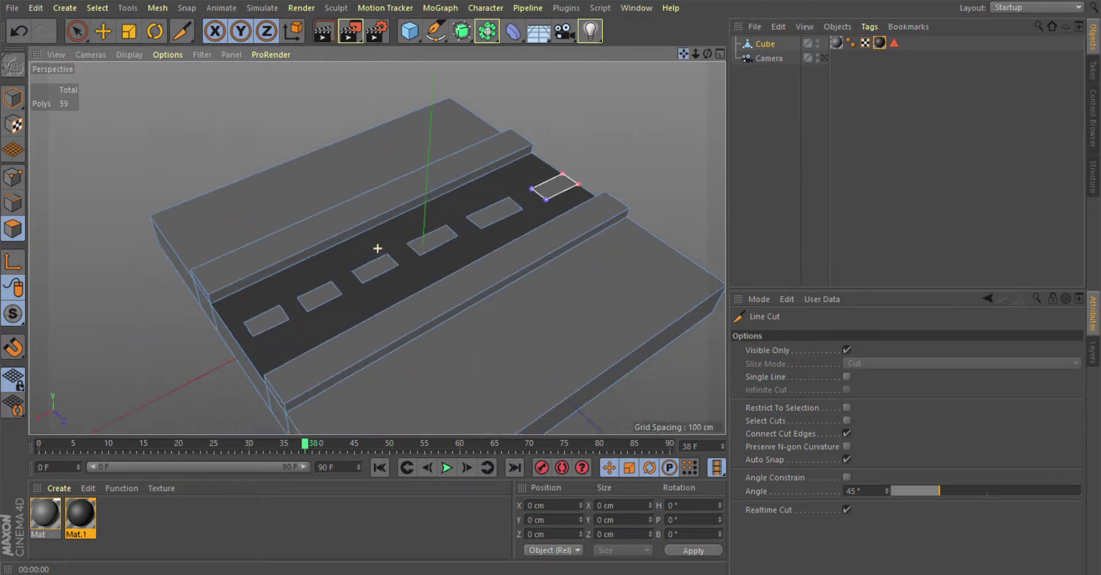
key("space")
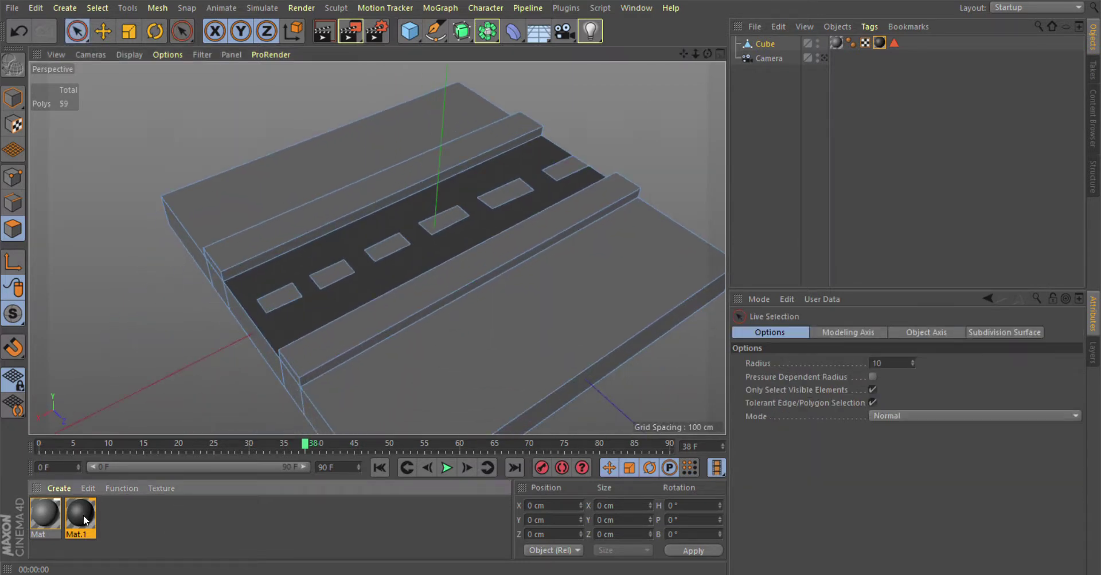
Step: Create a new light material Mat.2 and apply it to the nearest dash
double_click(119, 521)
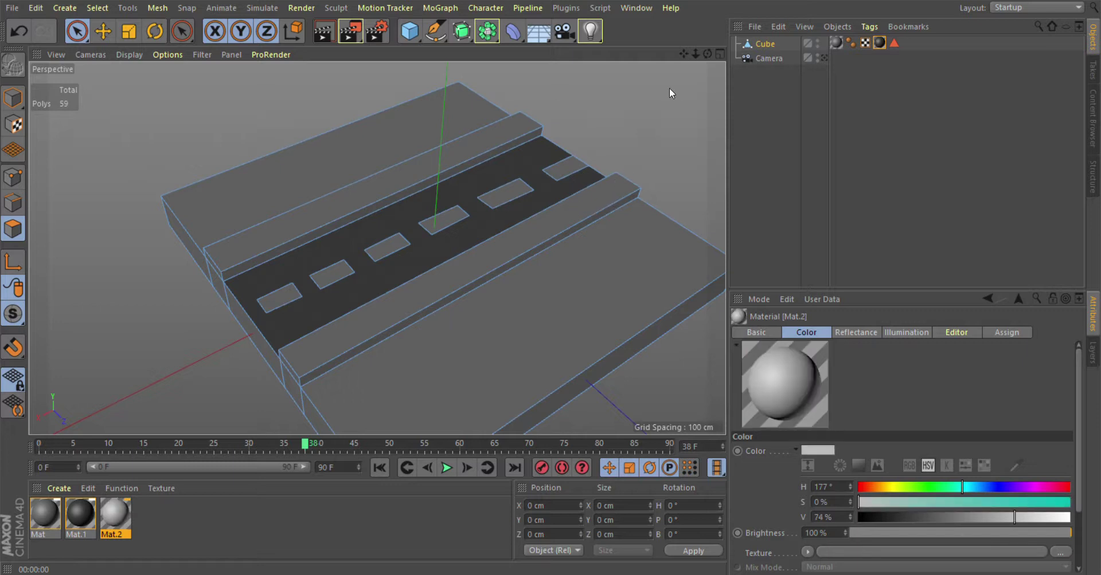
left_click_drag(669, 93, 667, 76, "alt")
scroll(243, 344, "up", 3)
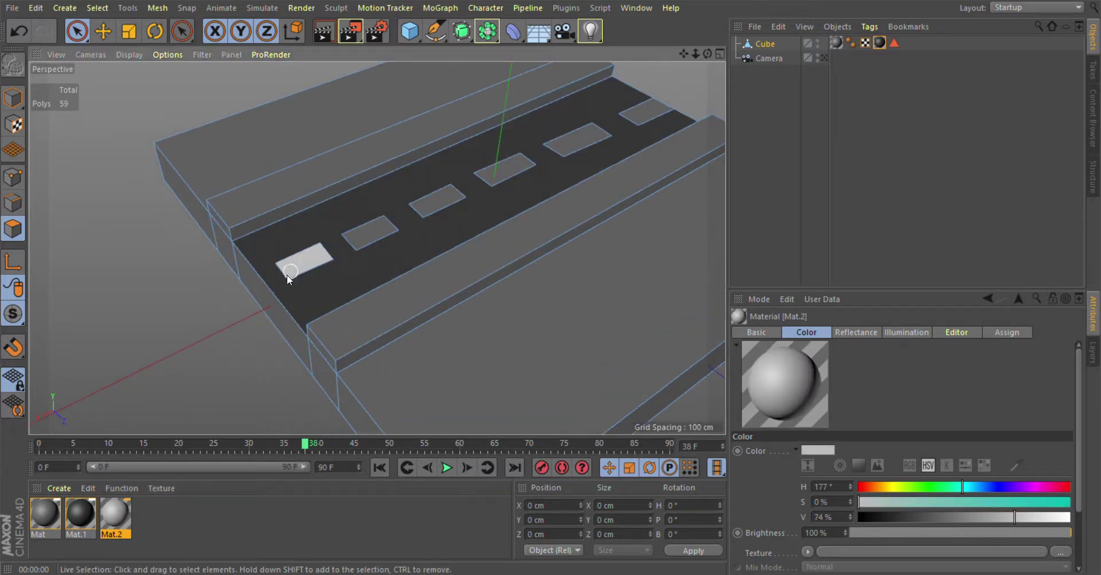
scroll(209, 380, "up", 2)
left_click_drag(122, 516, 330, 228)
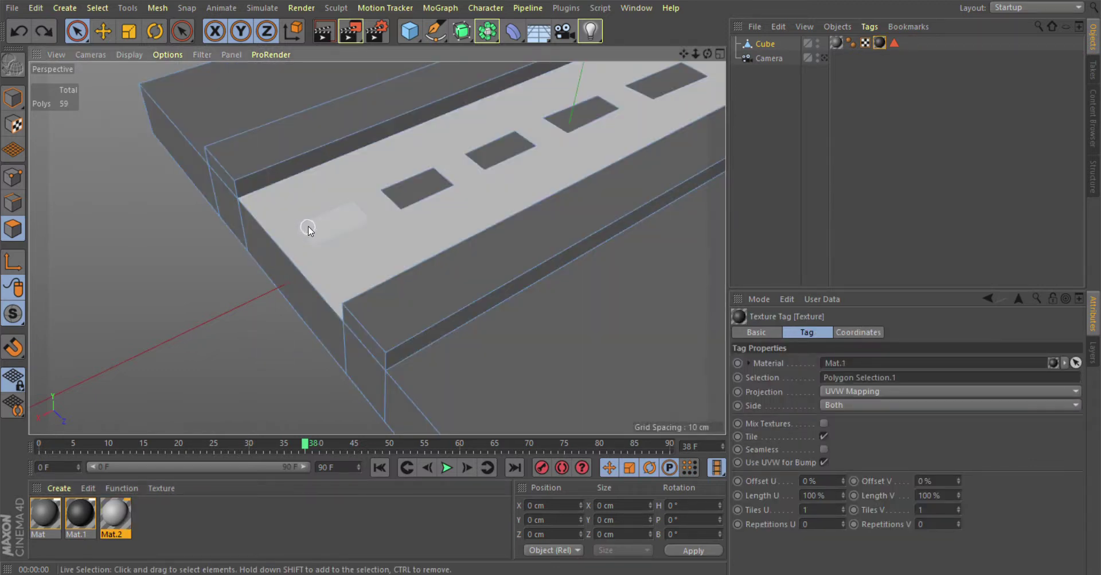
left_click(332, 223)
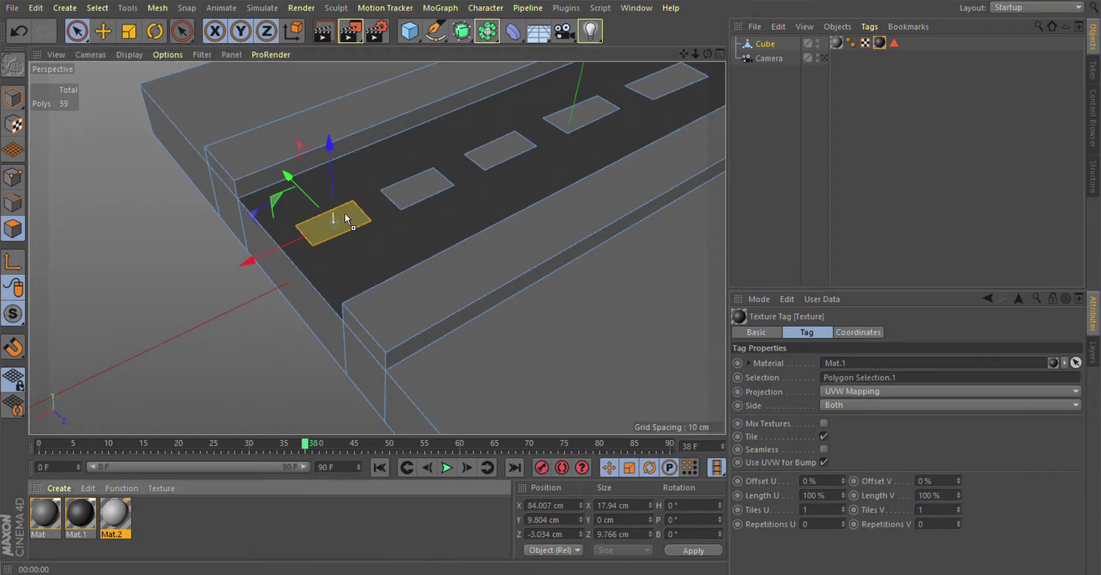
left_click_drag(345, 218, 345, 219)
Step: Apply Mat.2 to the second and third dashes
left_click(421, 188)
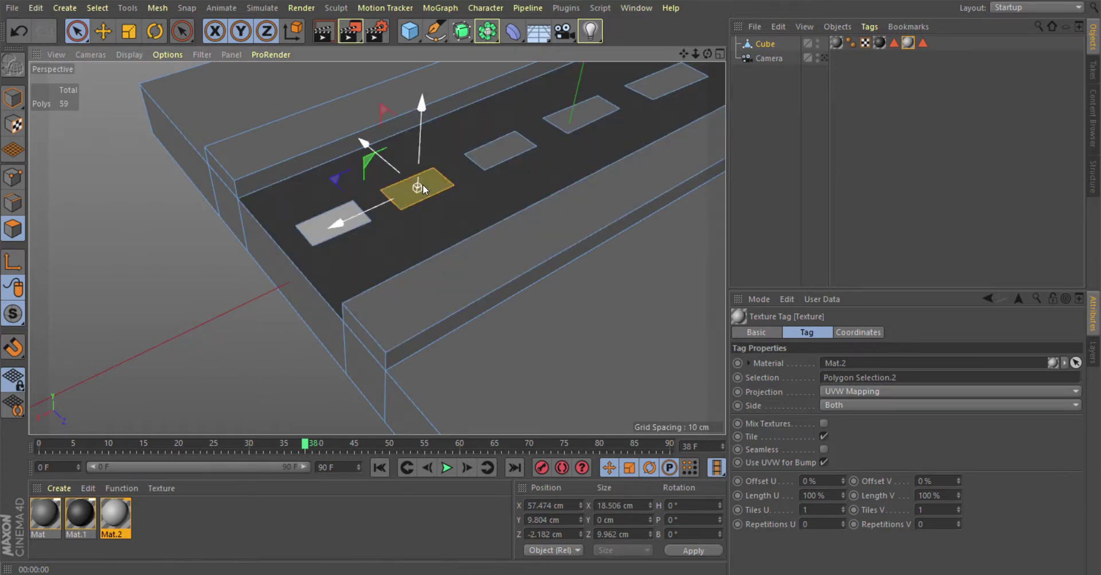
left_click_drag(115, 519, 320, 281)
left_click_drag(425, 183, 426, 184)
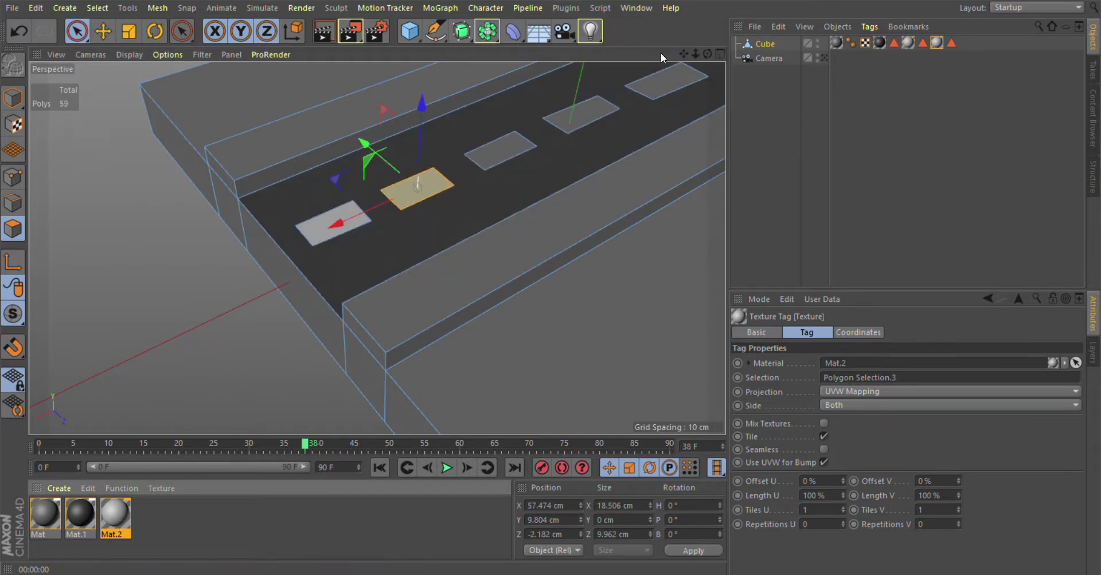
left_click_drag(684, 55, 376, 245)
left_click(359, 281)
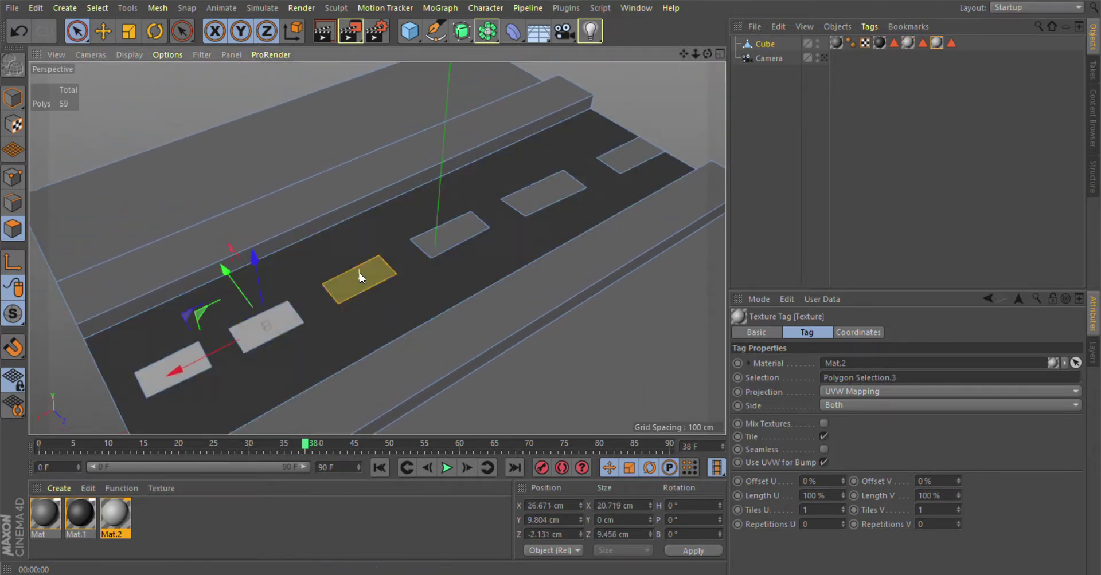
mouse_move(122, 518)
left_mouse_down()
mouse_move(313, 306)
mouse_move(347, 285)
left_mouse_up()
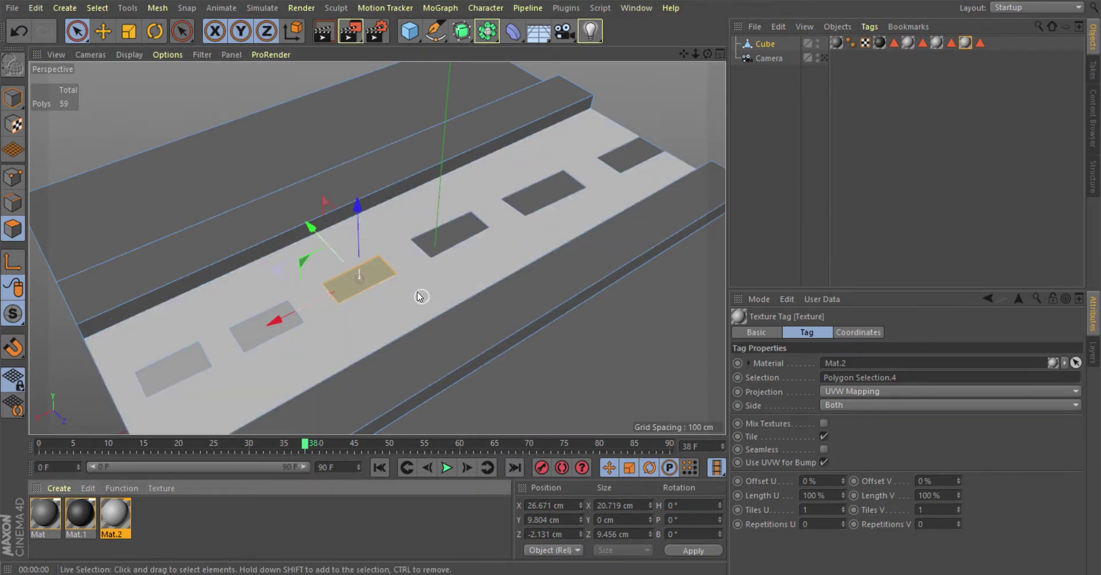
Step: Apply Mat.2 to the fourth, fifth and last dashes along the road
left_click(438, 240)
left_click_drag(120, 524, 183, 462)
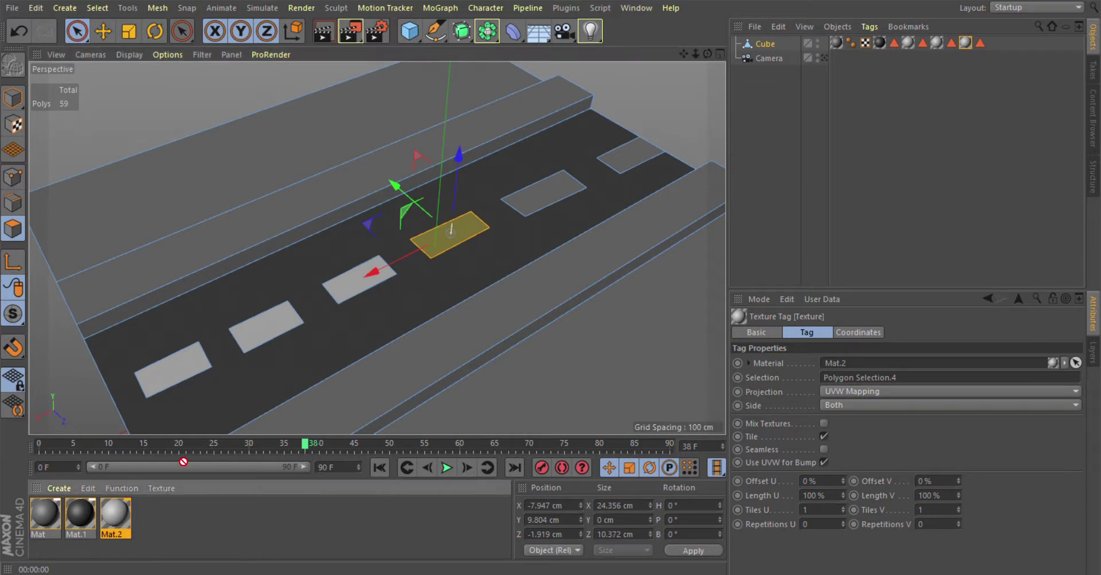
left_click_drag(475, 228, 475, 229)
left_click(541, 193)
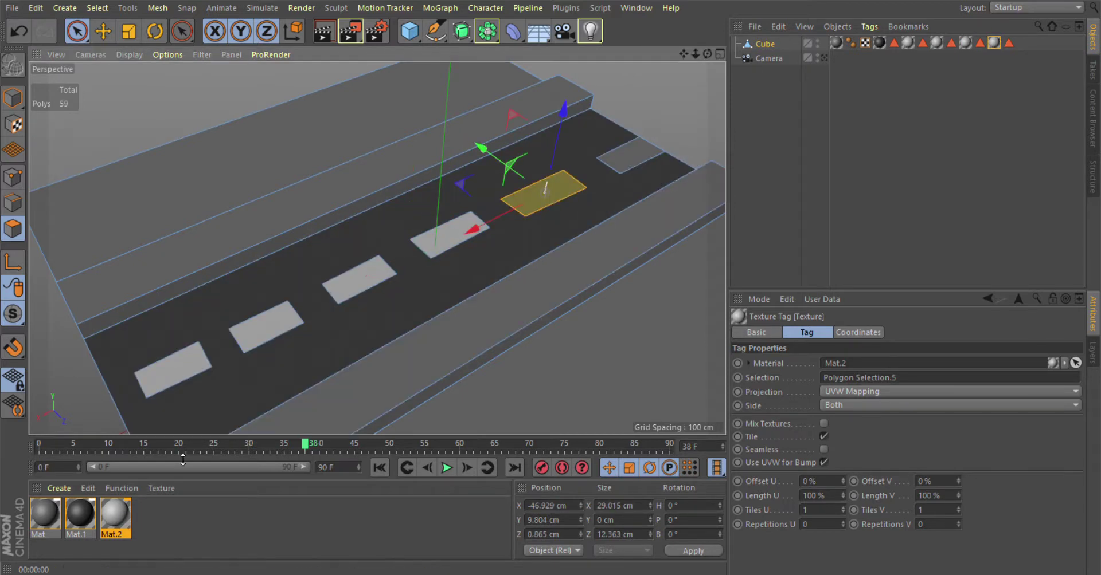
left_click_drag(116, 518, 609, 140)
left_click_drag(566, 185, 563, 184)
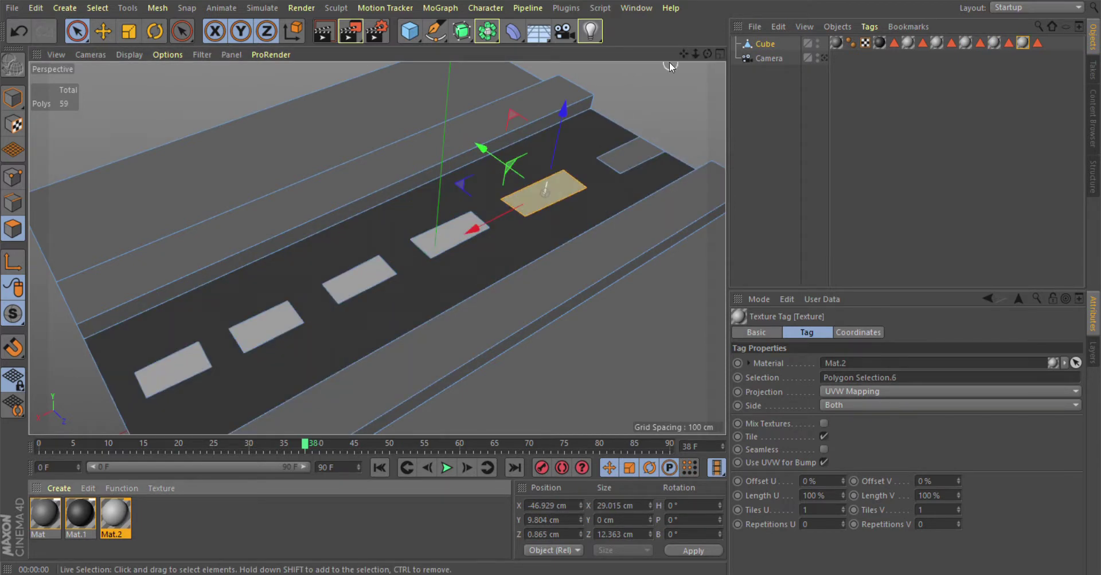
left_click_drag(684, 53, 493, 234)
left_click(493, 234)
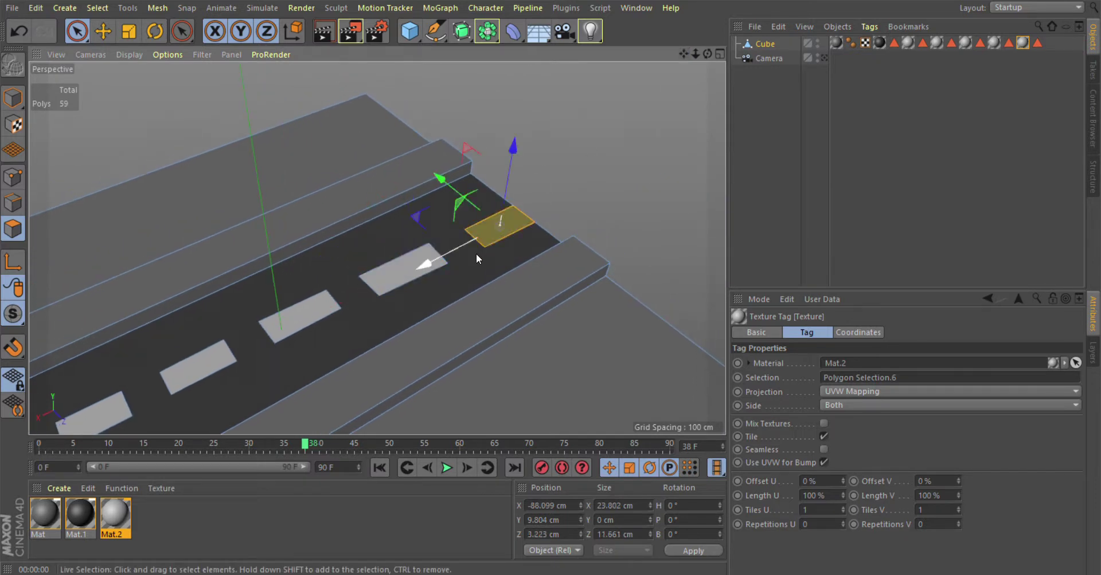
left_click_drag(115, 516, 141, 493)
left_click_drag(481, 235, 481, 234)
scroll(592, 187, "down", 3)
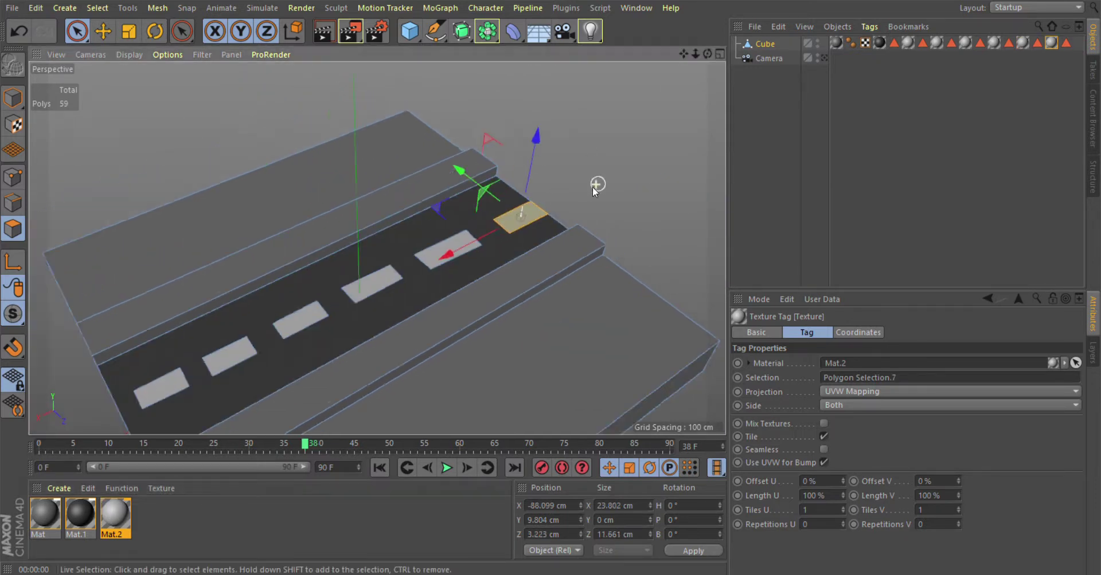
scroll(599, 166, "down", 3)
left_click(322, 32)
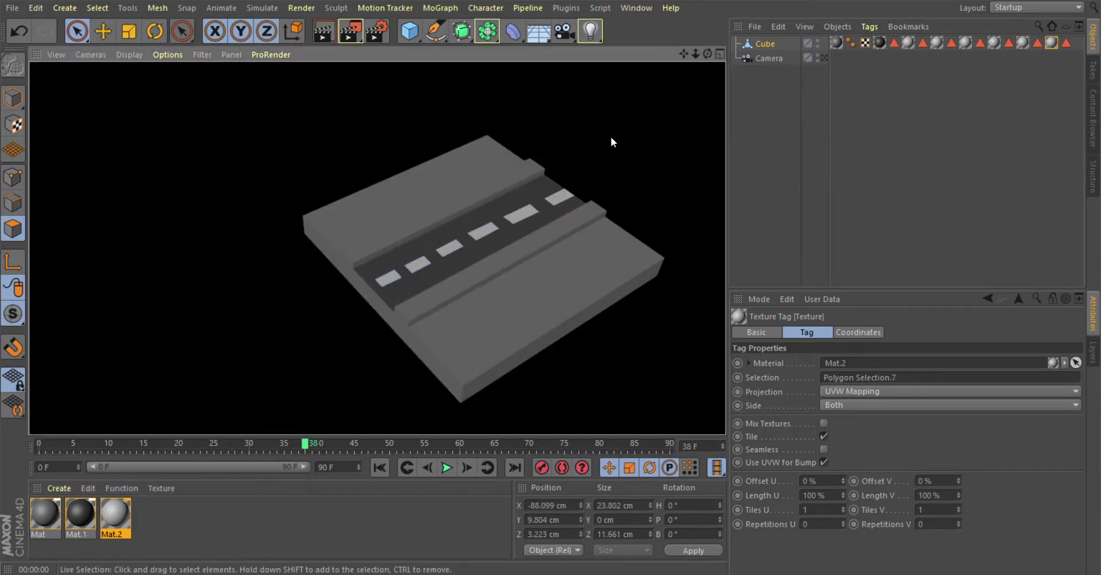
left_click_drag(611, 136, 687, 57, "alt")
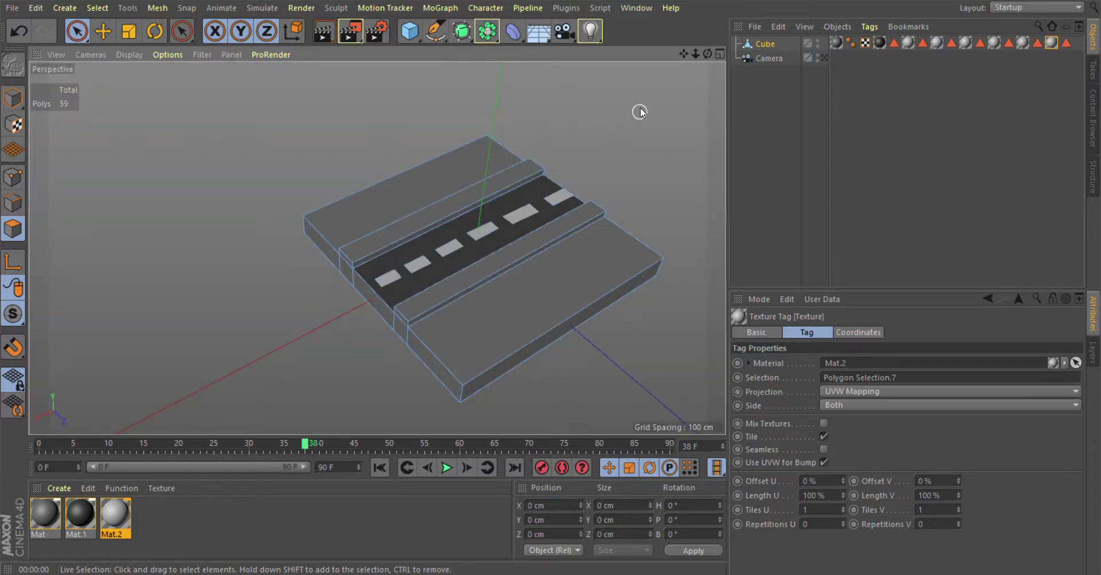
left_click_drag(439, 276, 439, 276, "alt")
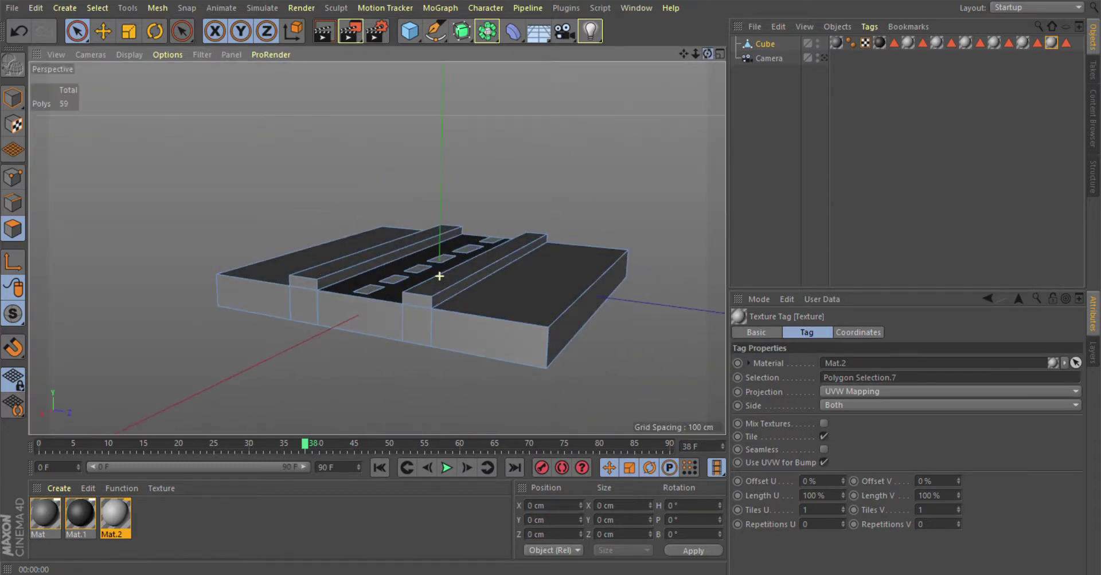
left_click_drag(683, 54, 830, 56)
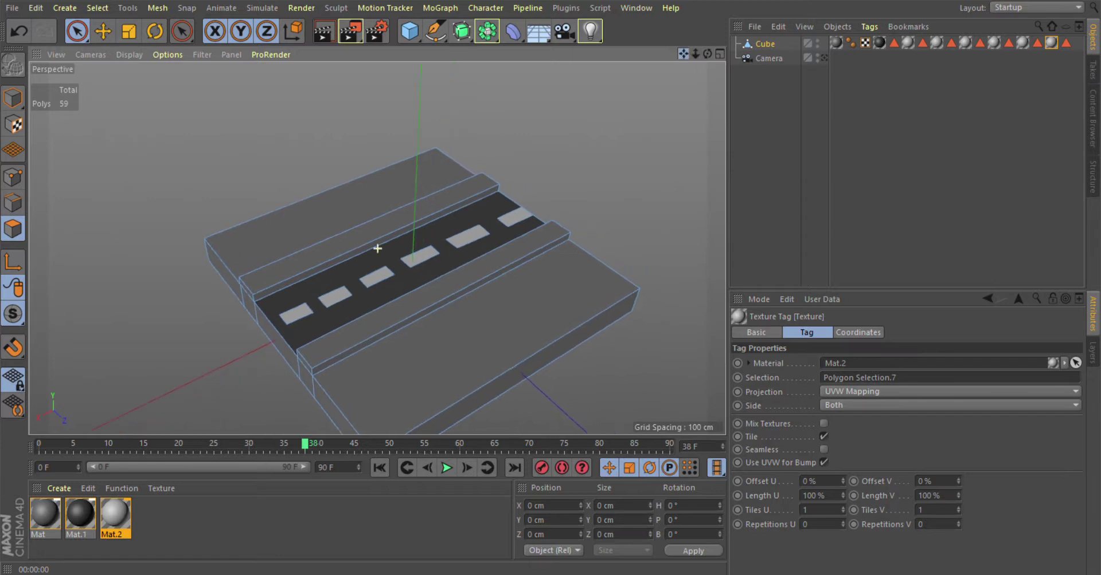
left_click(825, 58)
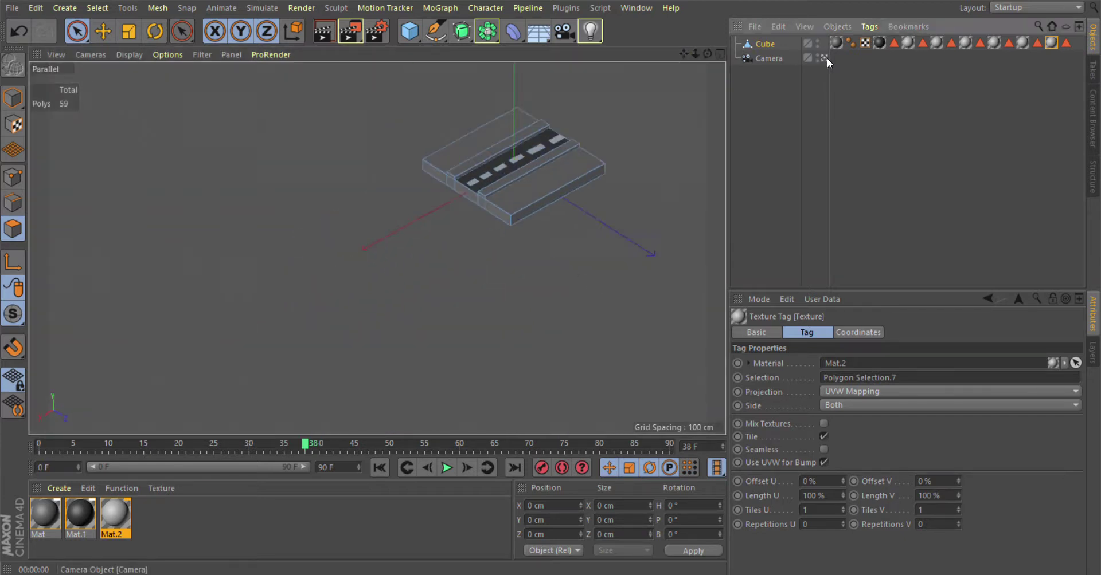
left_click(824, 58)
scroll(566, 162, "up", 3)
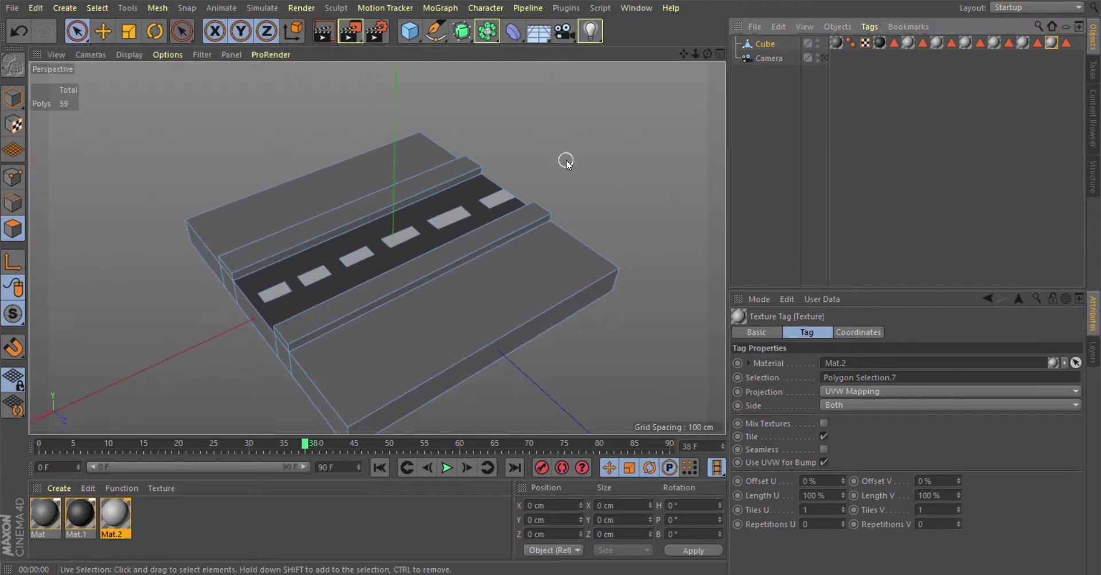
mouse_move(659, 72)
left_mouse_down("alt")
mouse_move(377, 248)
mouse_move(435, 223)
left_mouse_up("alt")
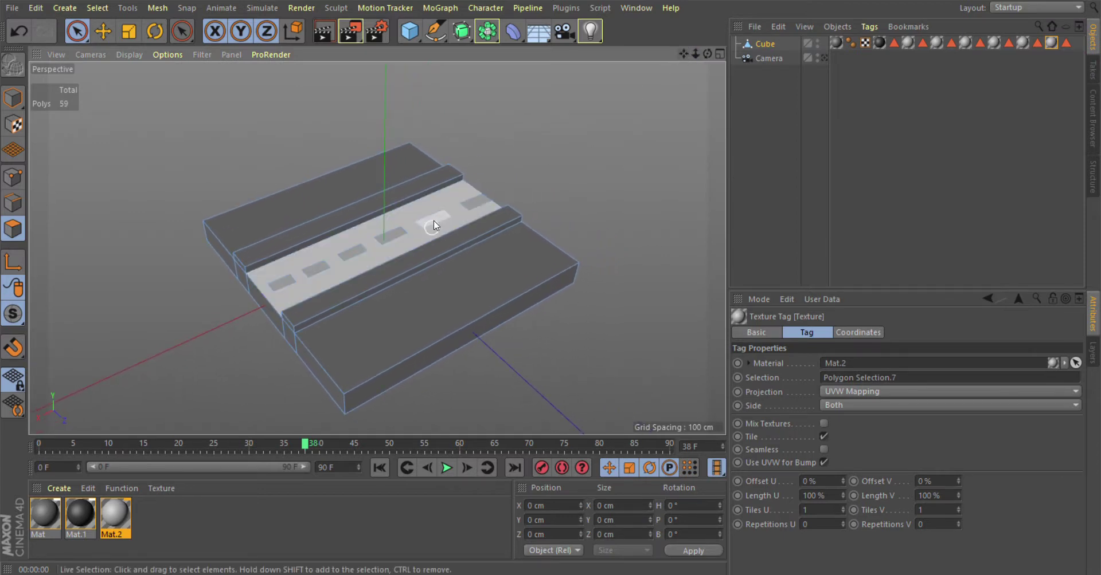
Step: Add a new cube, shrink it to a small block and narrow it along X and Z
left_click(409, 31)
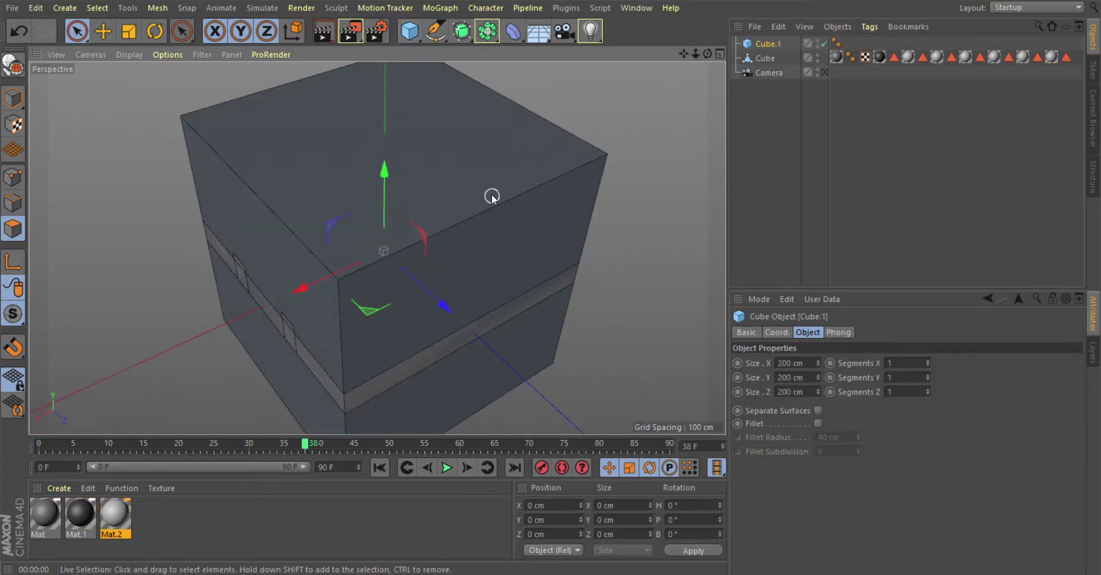
key("t")
mouse_move(561, 193)
left_mouse_down()
mouse_move(268, 205)
mouse_move(94, 228)
mouse_move(107, 223)
left_mouse_up()
key("space")
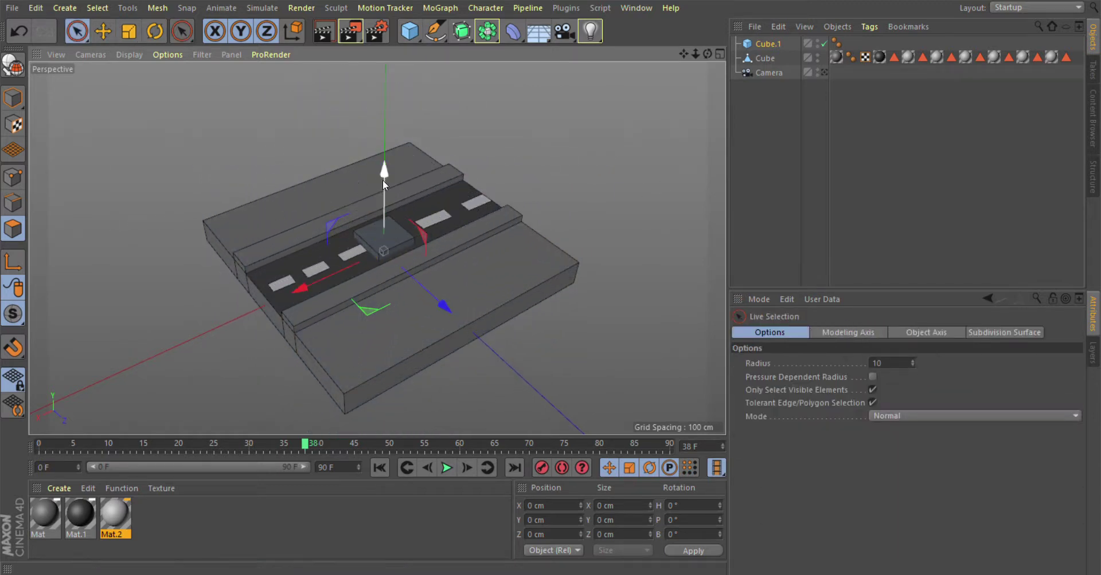
mouse_move(383, 180)
left_mouse_down()
mouse_move(390, 83)
mouse_move(389, 119)
left_mouse_up()
scroll(390, 119, "up", 3)
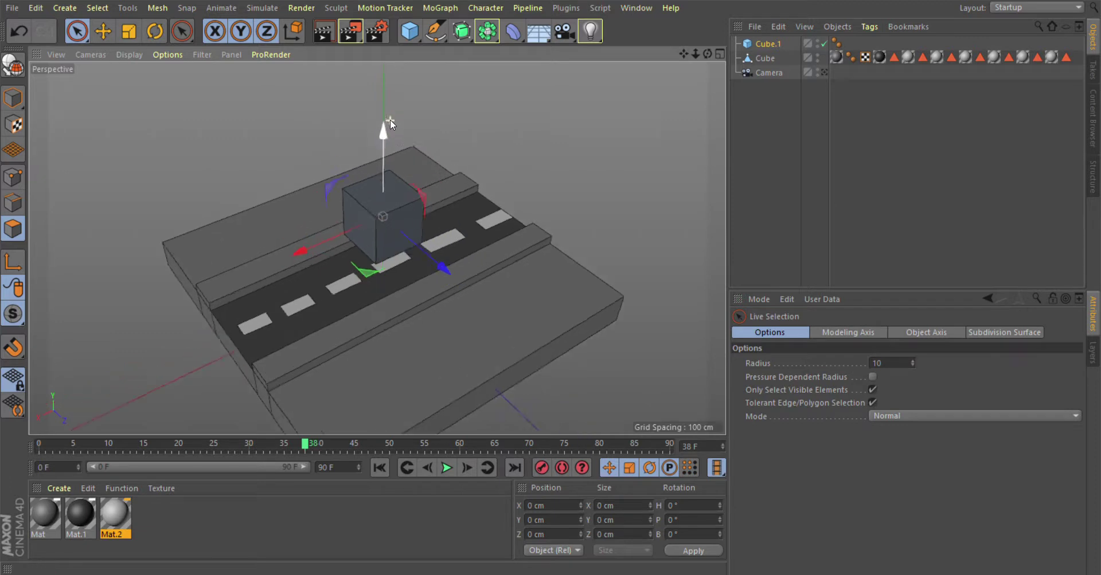
scroll(238, 171, "up", 2)
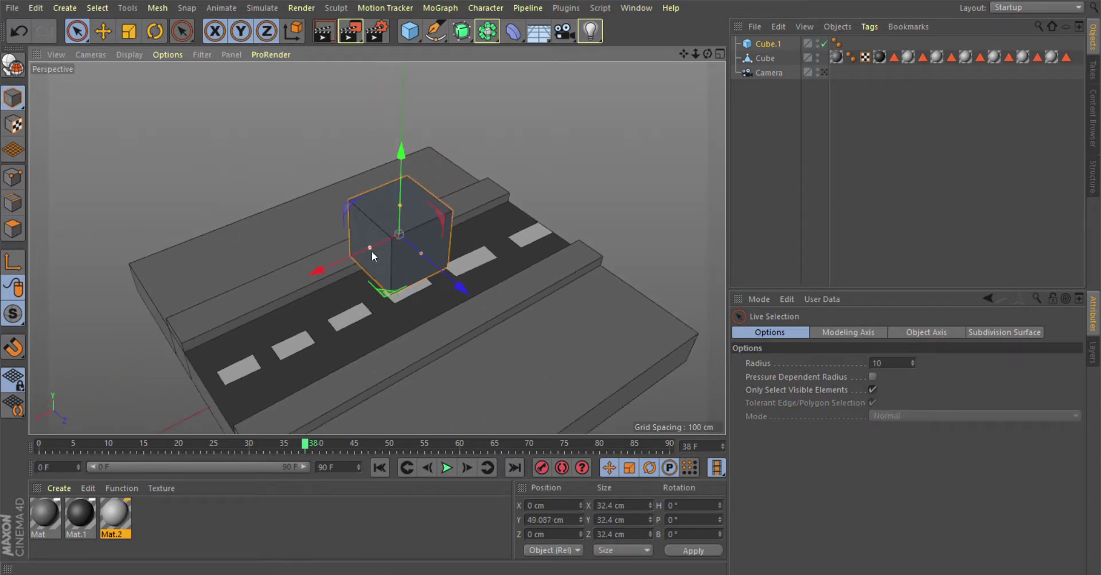
left_click_drag(376, 244, 412, 242)
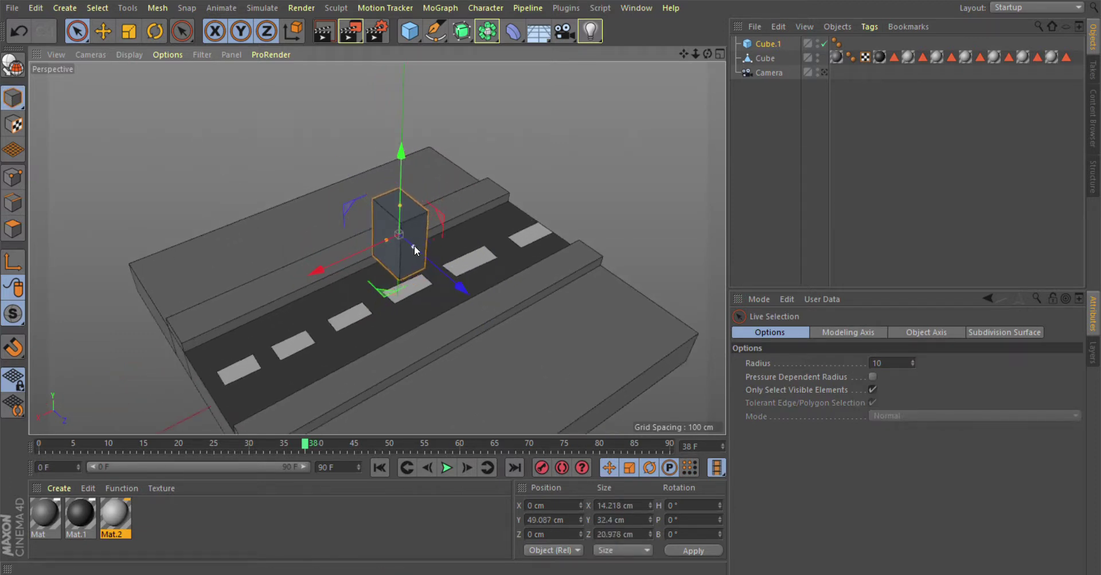
Step: Scale the narrow box into a tall tower about 67 cm high on the road and make it editable
key("t")
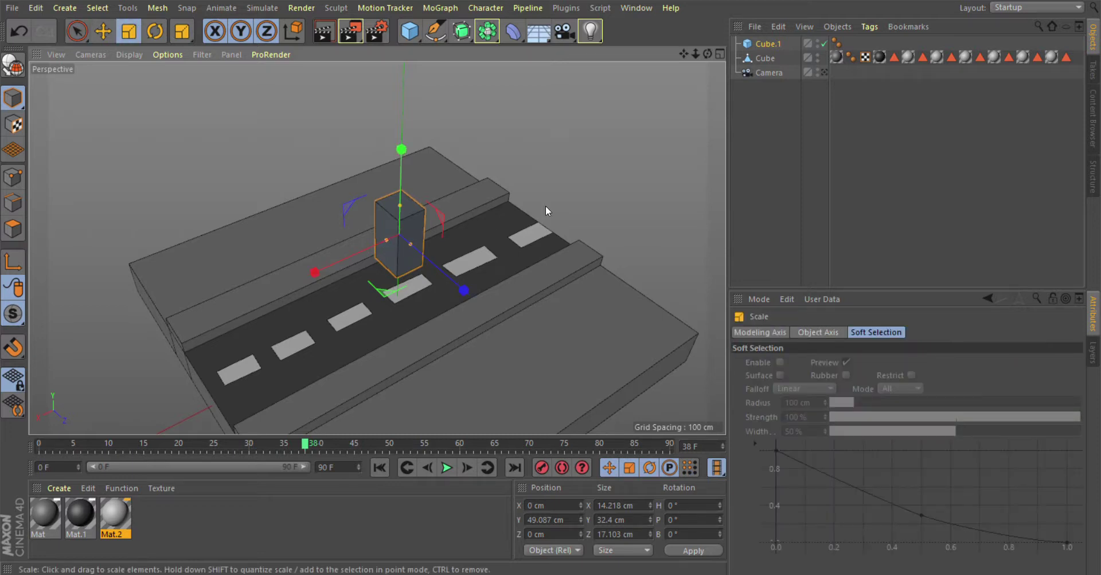
left_click_drag(545, 205, 711, 135)
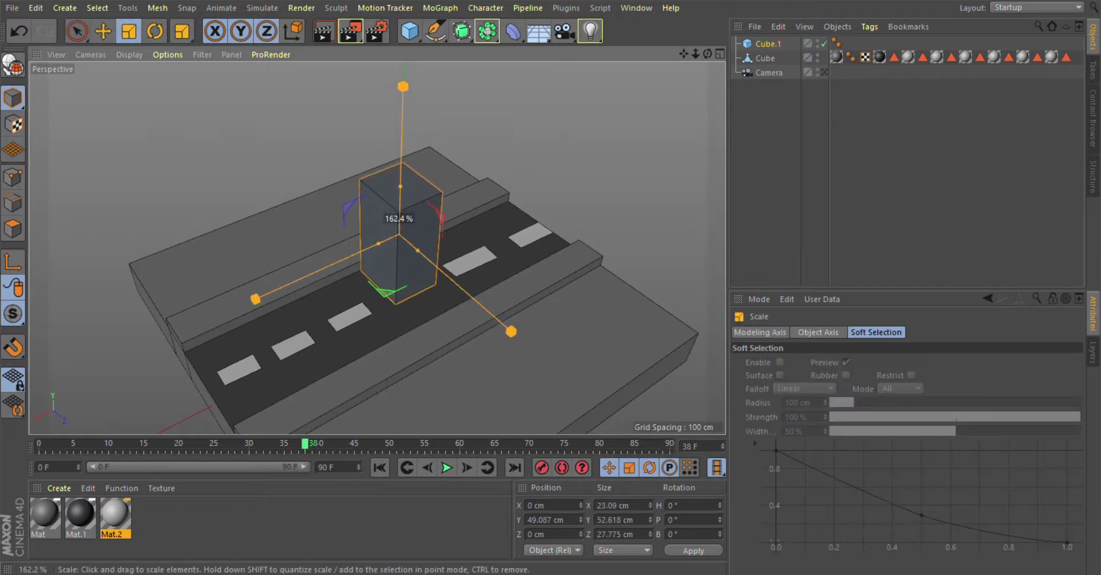
key("space")
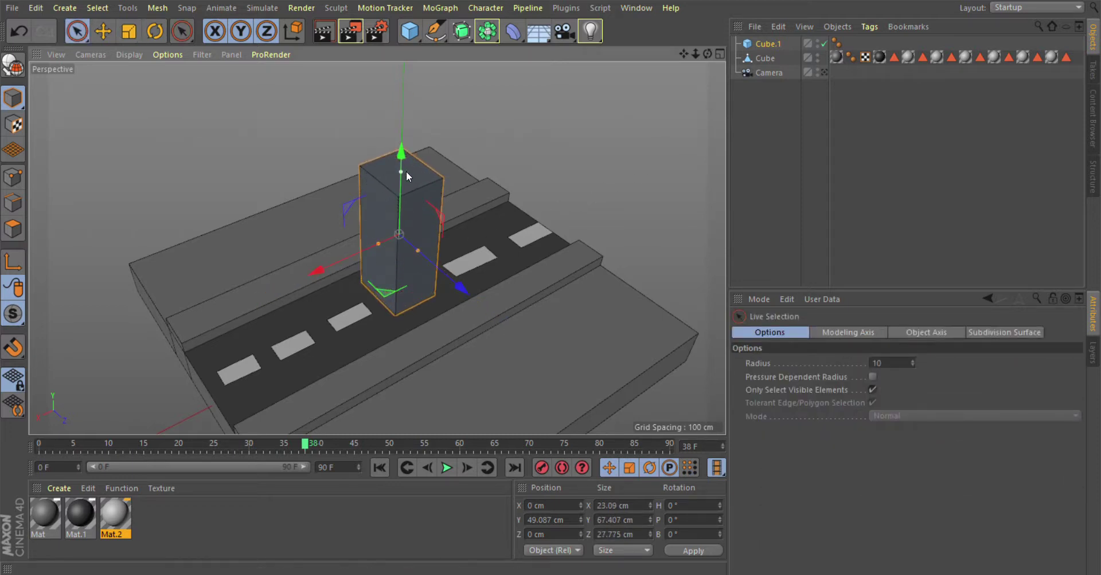
left_click_drag(405, 173, 404, 112)
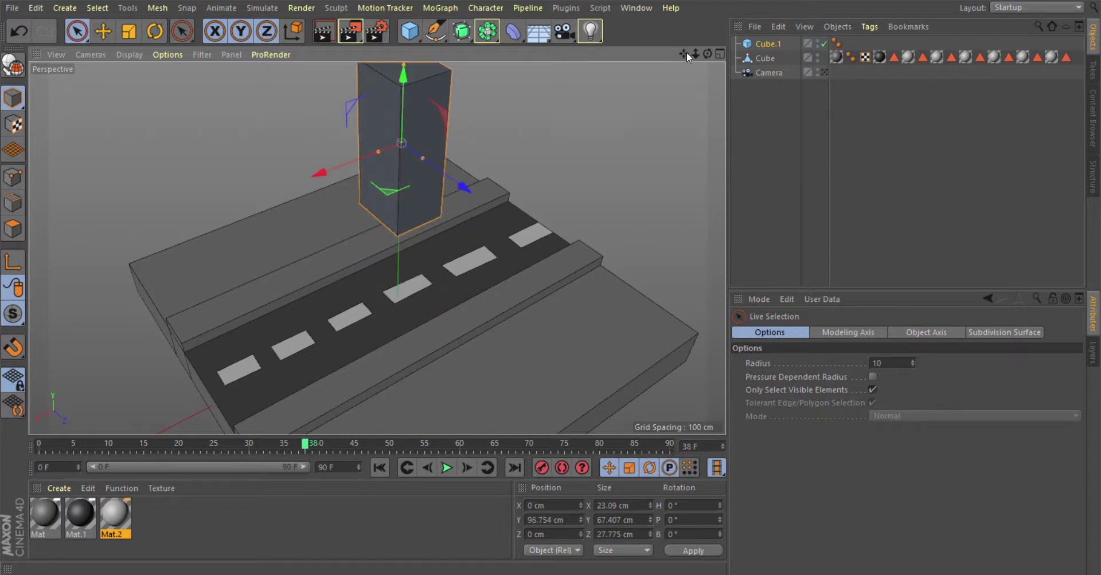
left_click_drag(688, 54, 631, 7)
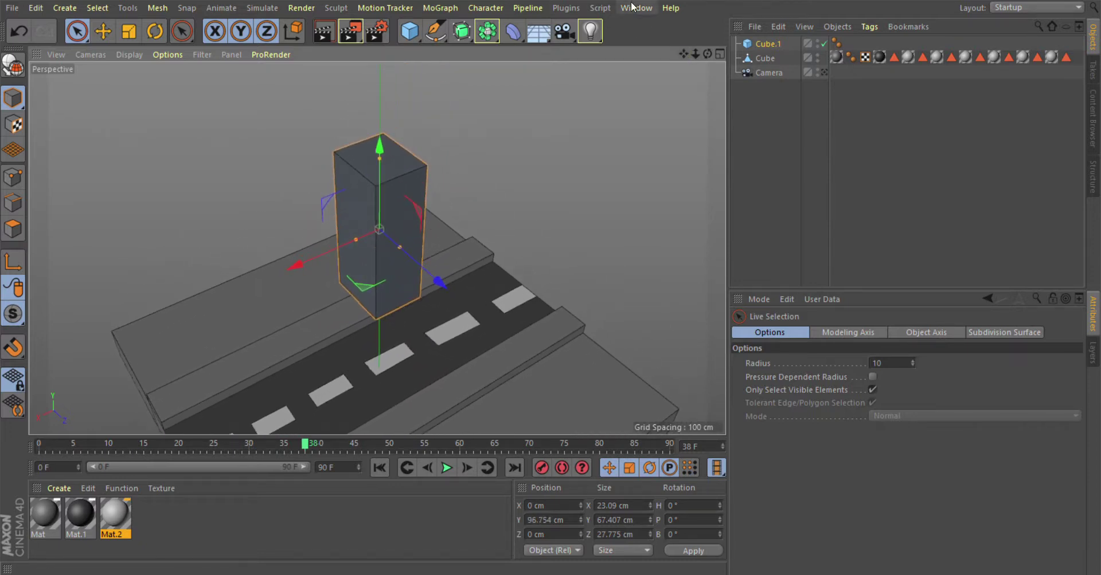
scroll(541, 189, "up", 2)
scroll(651, 133, "up", 2)
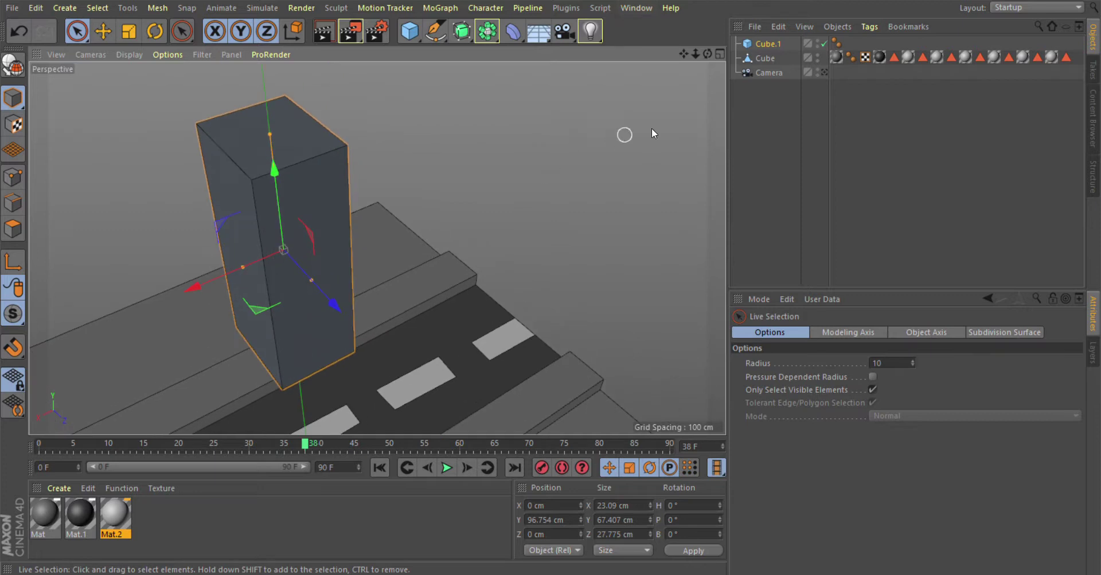
left_click_drag(684, 54, 50, 150)
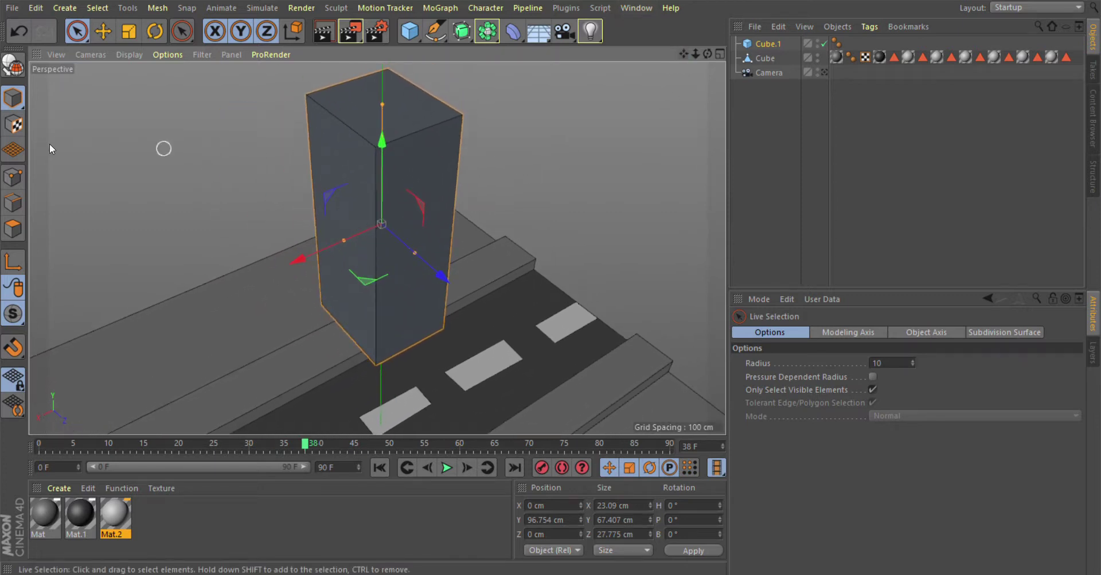
left_click(13, 65)
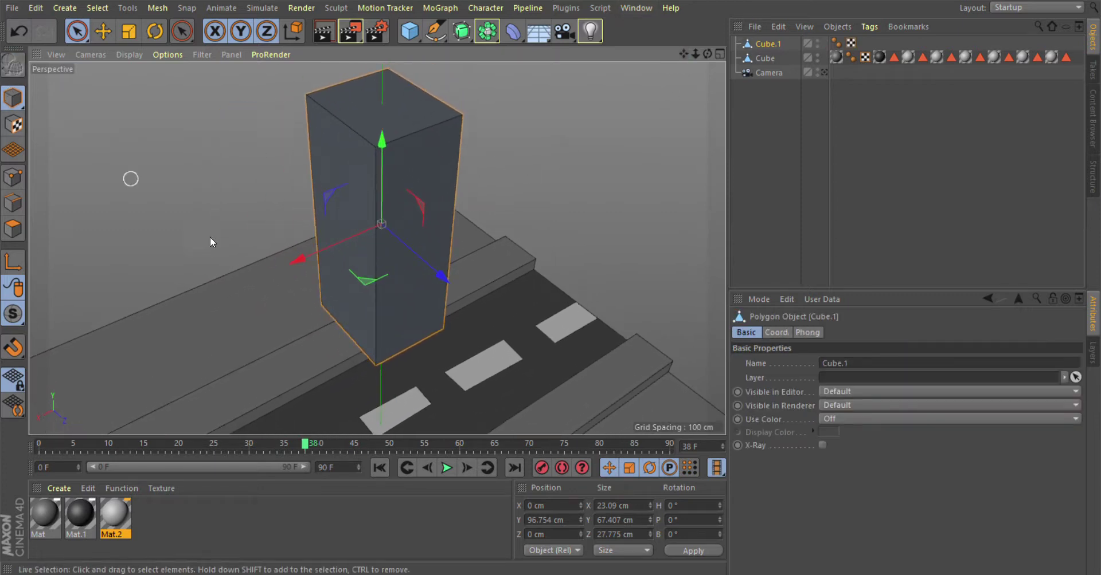
left_click(12, 229)
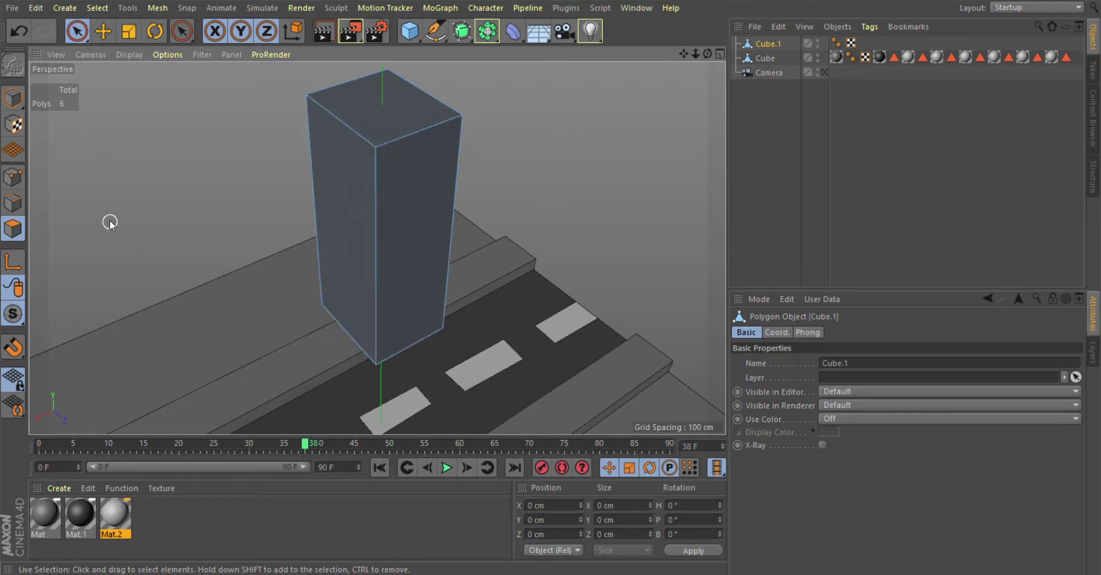
Step: Give Cube.1 3 segments along X, Y and Z and make it editable again (54 polygons)
key("ctrl+z")
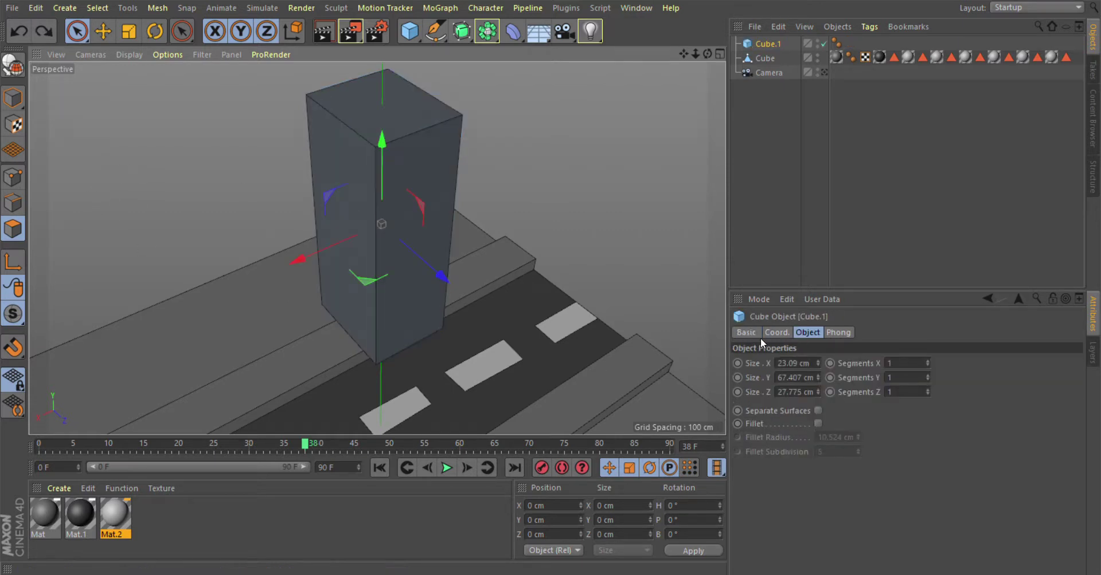
left_click(927, 361)
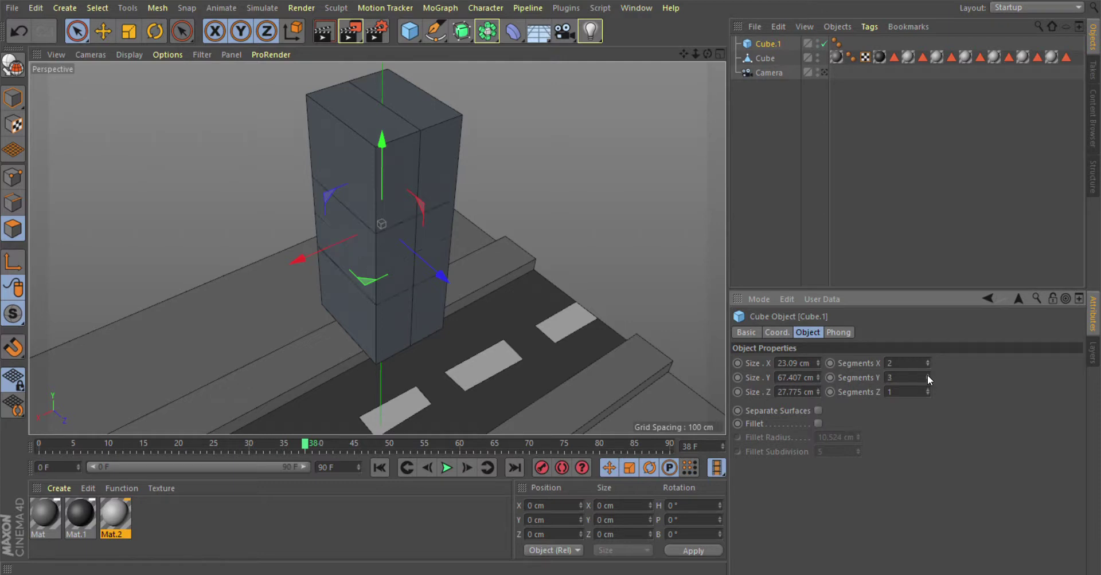
left_click(926, 391)
left_click(927, 390)
left_click(927, 361)
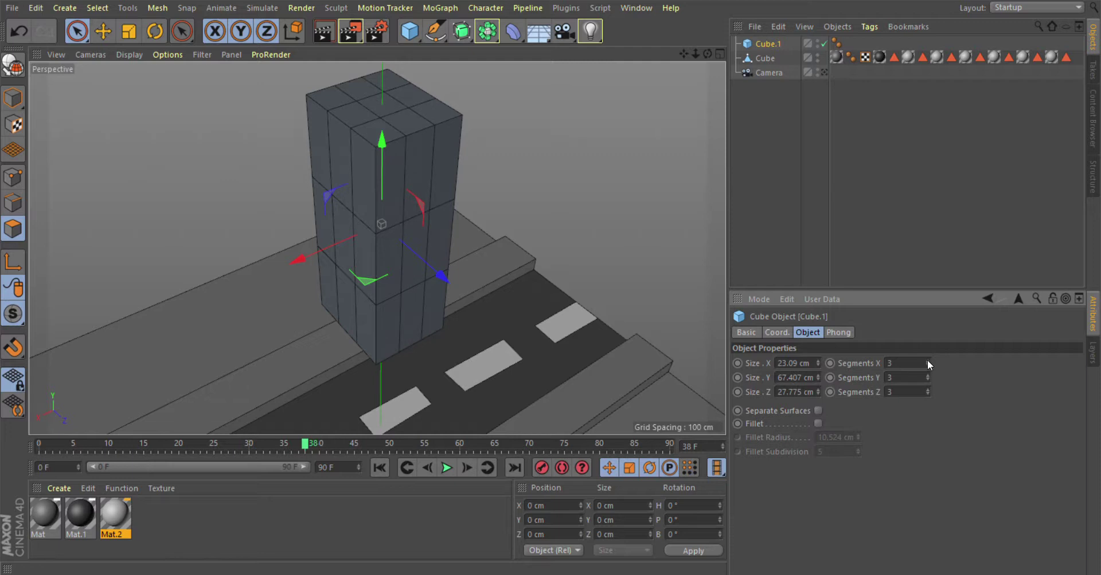
scroll(453, 312, "up", 3)
scroll(413, 252, "down", 3)
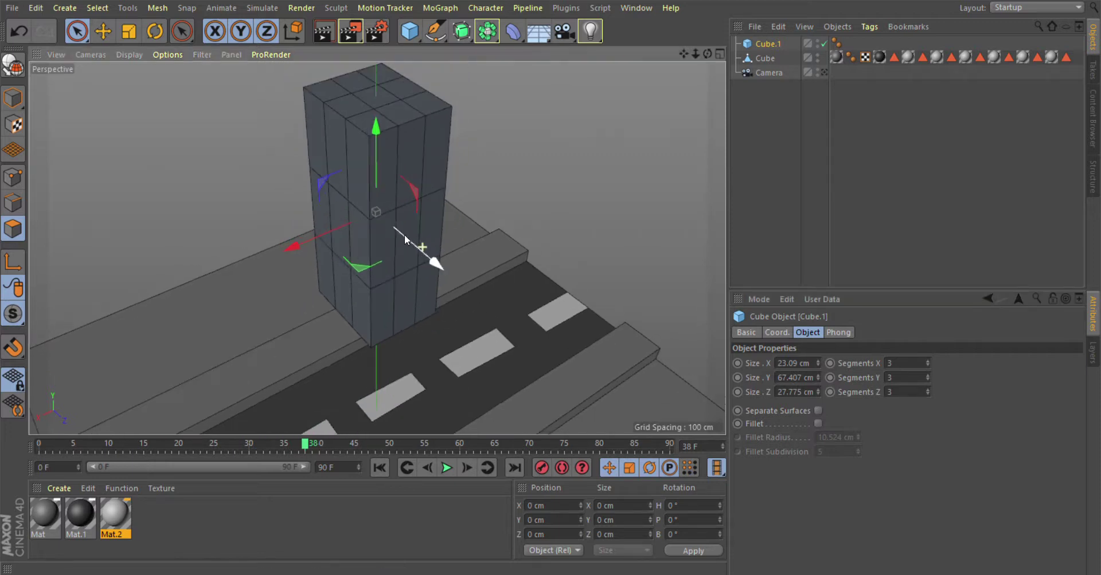
left_click(13, 64)
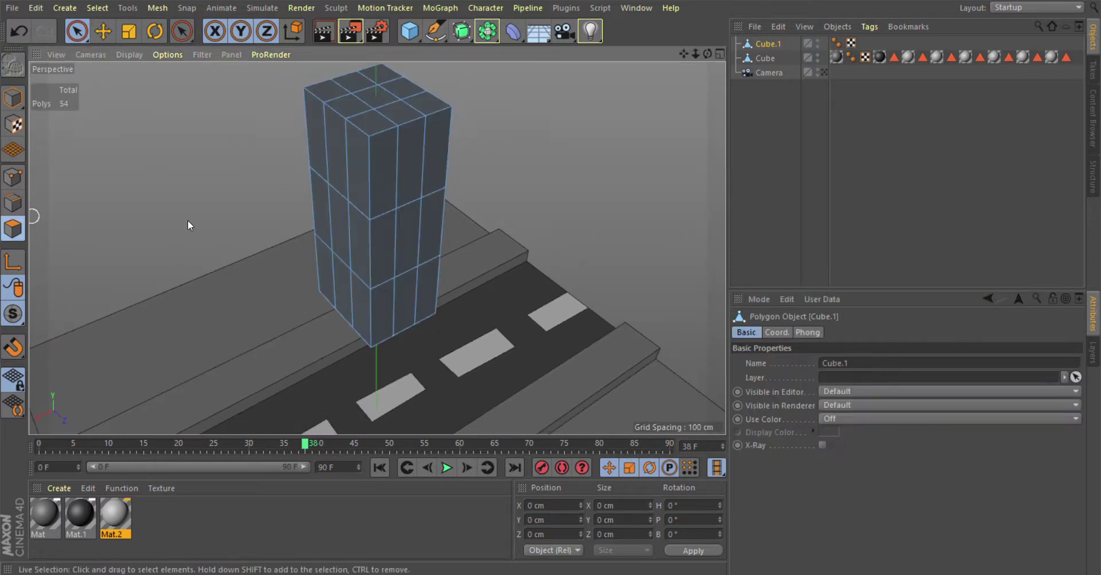
Step: Inset a lower front face and extrude it -1.5 cm into the tower as a door recess
left_click(404, 298)
scroll(541, 303, "up", 2)
scroll(552, 307, "up", 2)
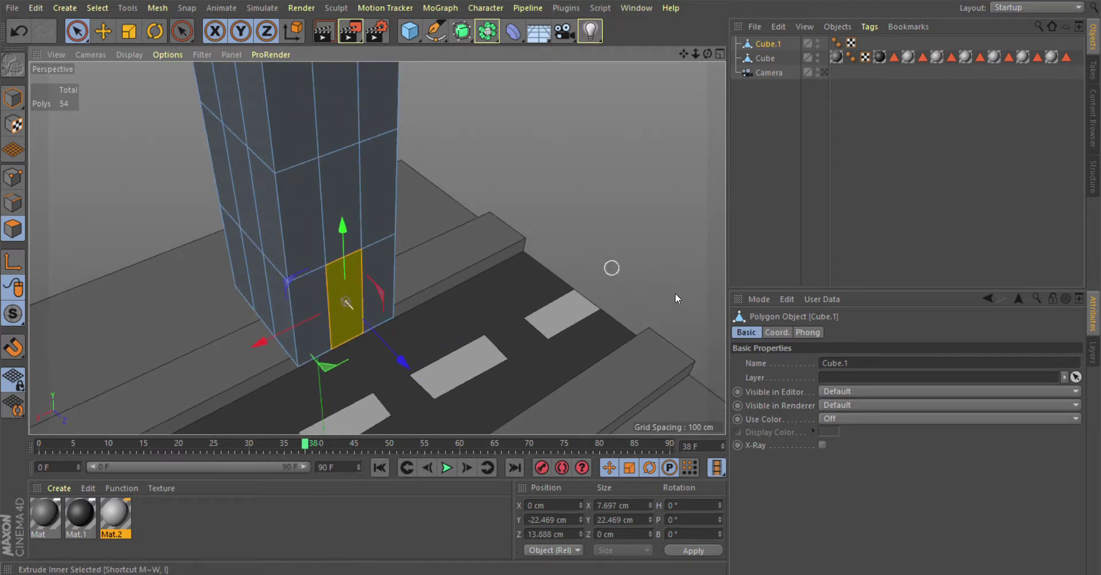
key("d")
left_click_drag(625, 274, 610, 275)
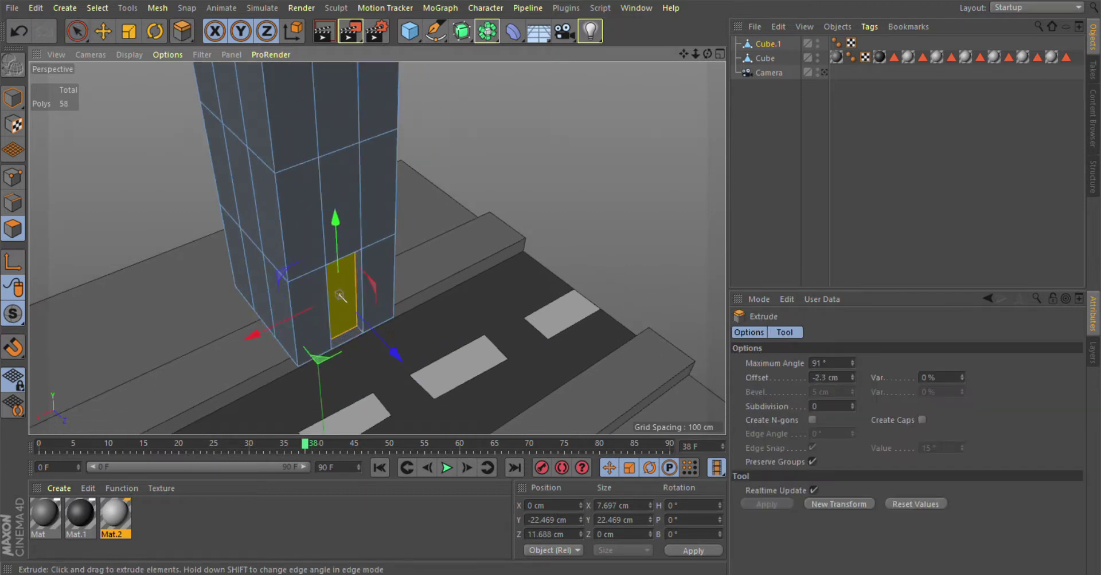
key("ctrl+z")
key("i")
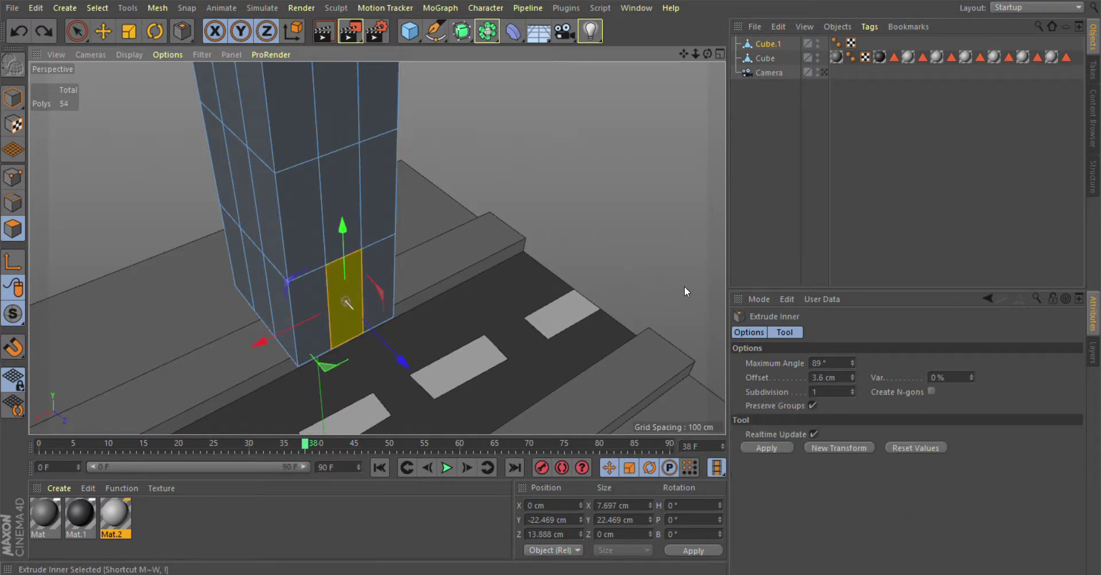
left_click_drag(683, 287, 691, 287)
left_click_drag(346, 303, 345, 302)
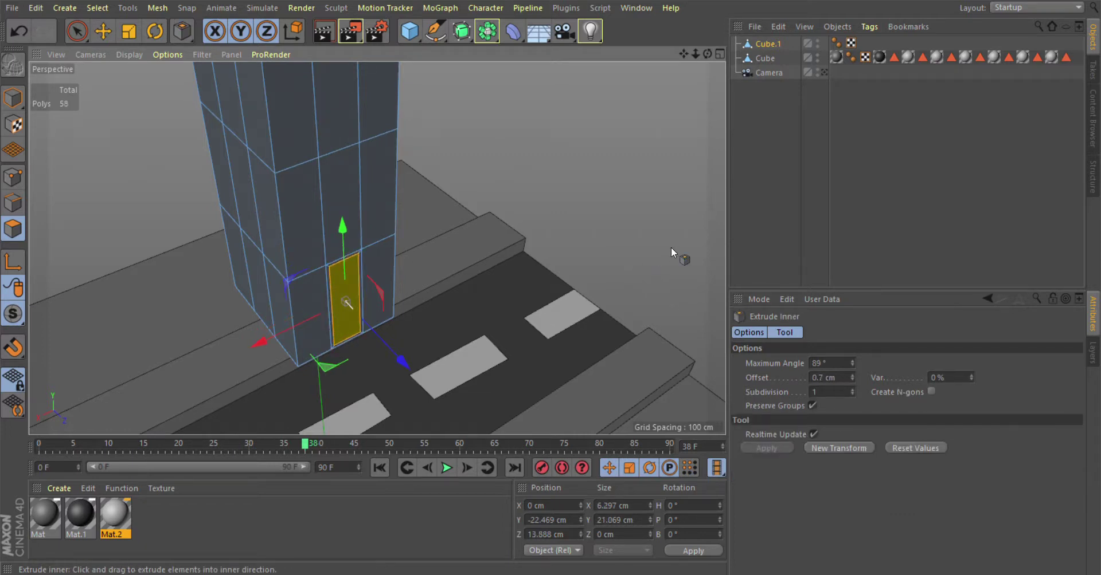
key("d")
left_click_drag(660, 250, 637, 251)
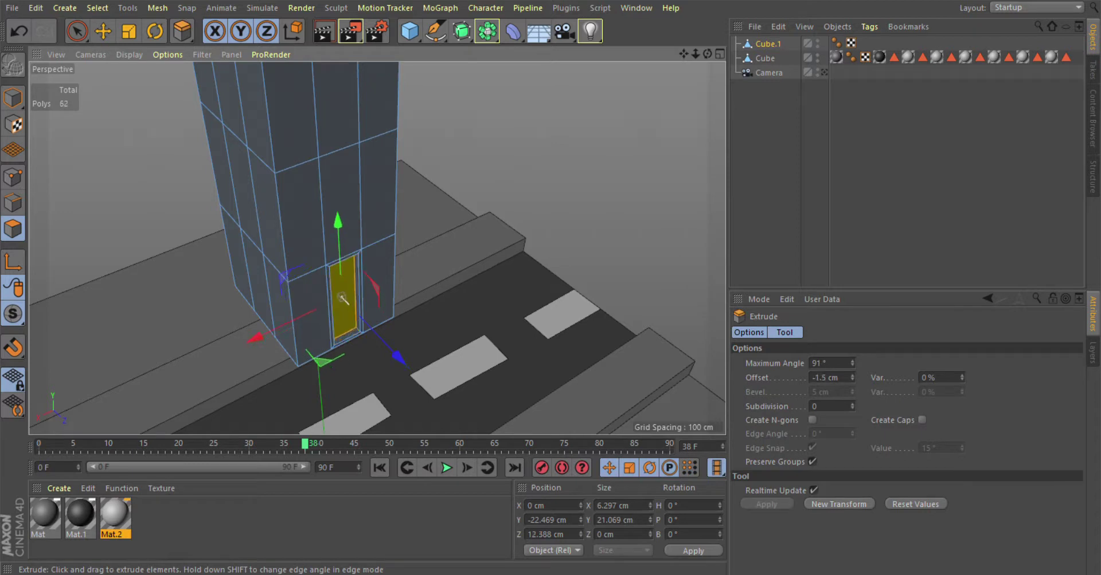
scroll(422, 303, "down", 3)
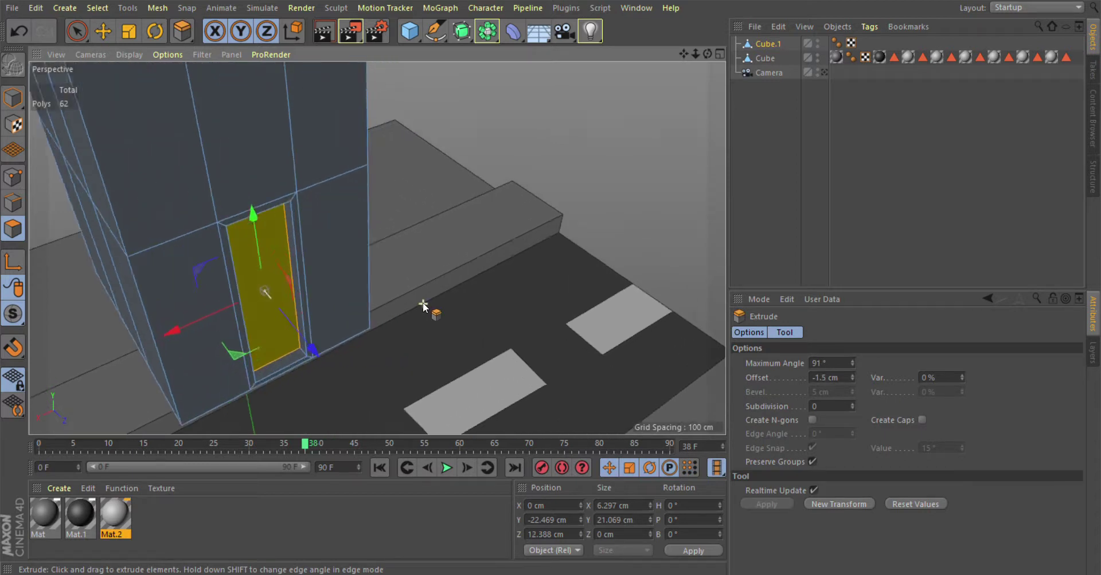
scroll(421, 303, "down", 3)
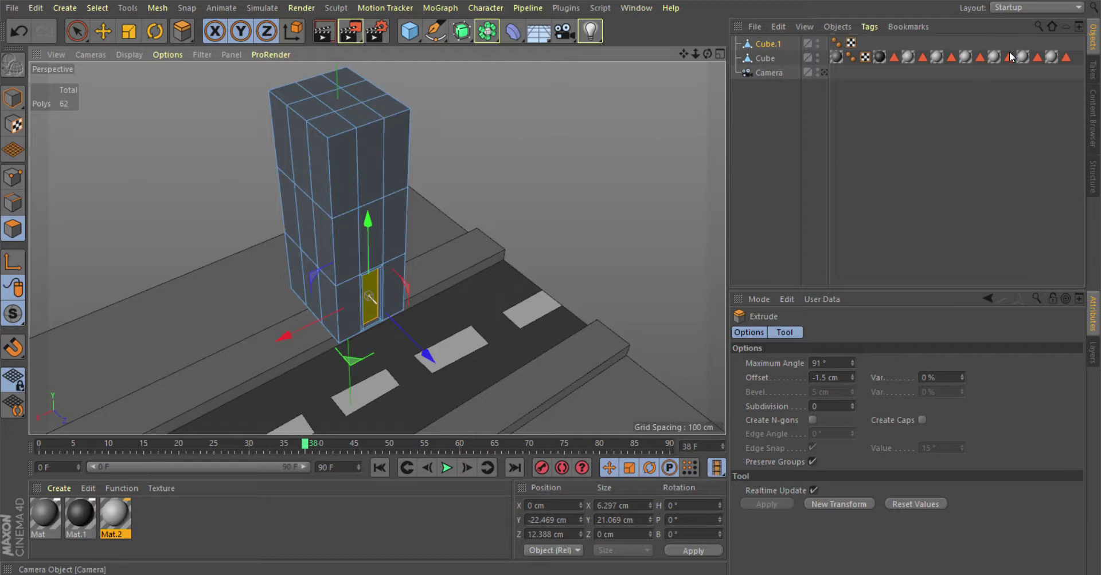
Step: Delete the Phong tag from Cube.1
left_click(835, 43)
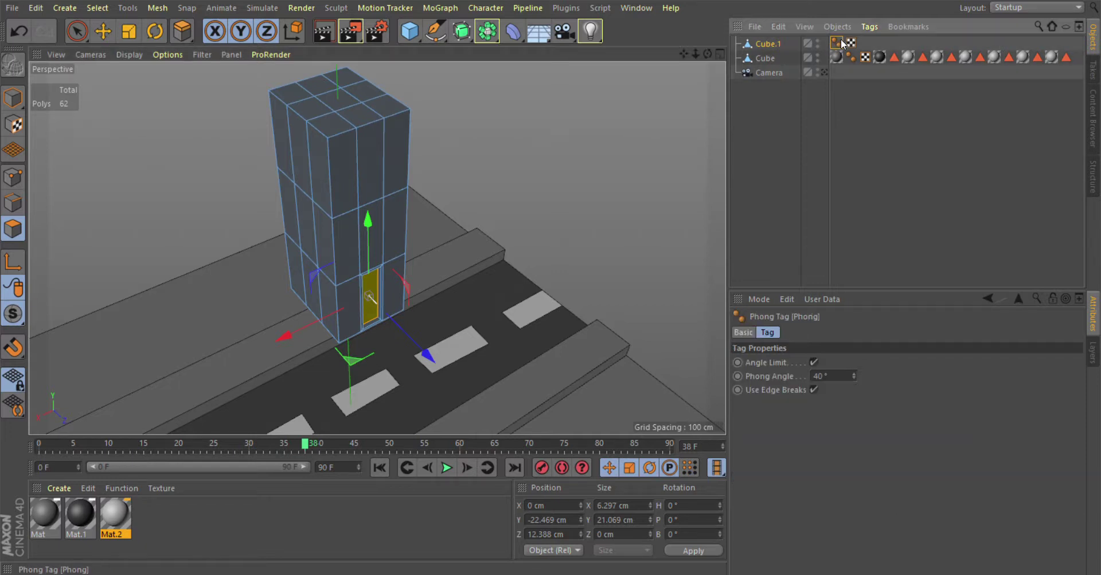
key("Delete")
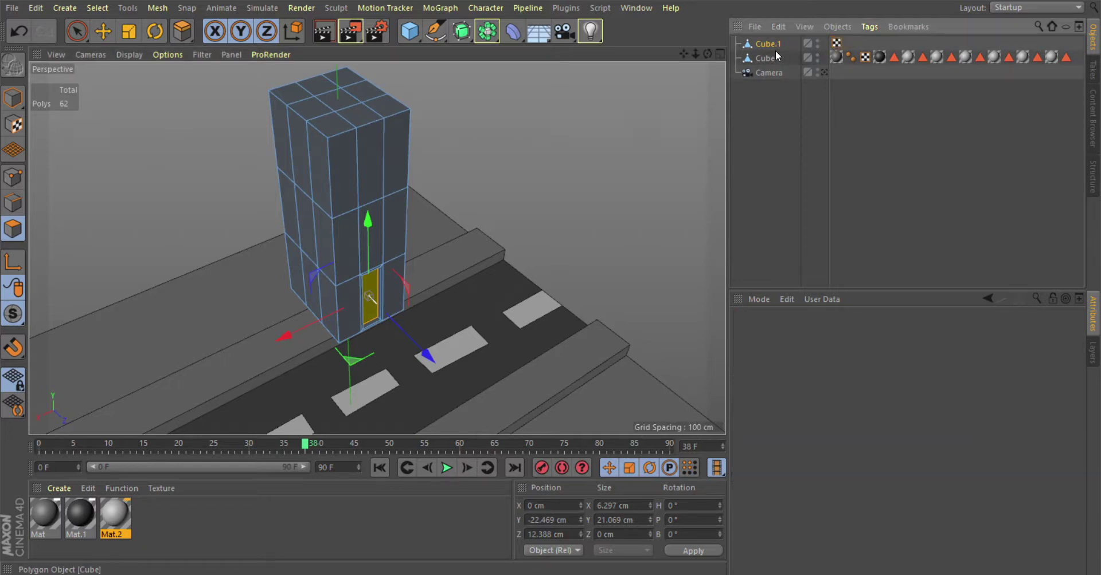
scroll(420, 260, "up", 2)
scroll(420, 260, "up", 2)
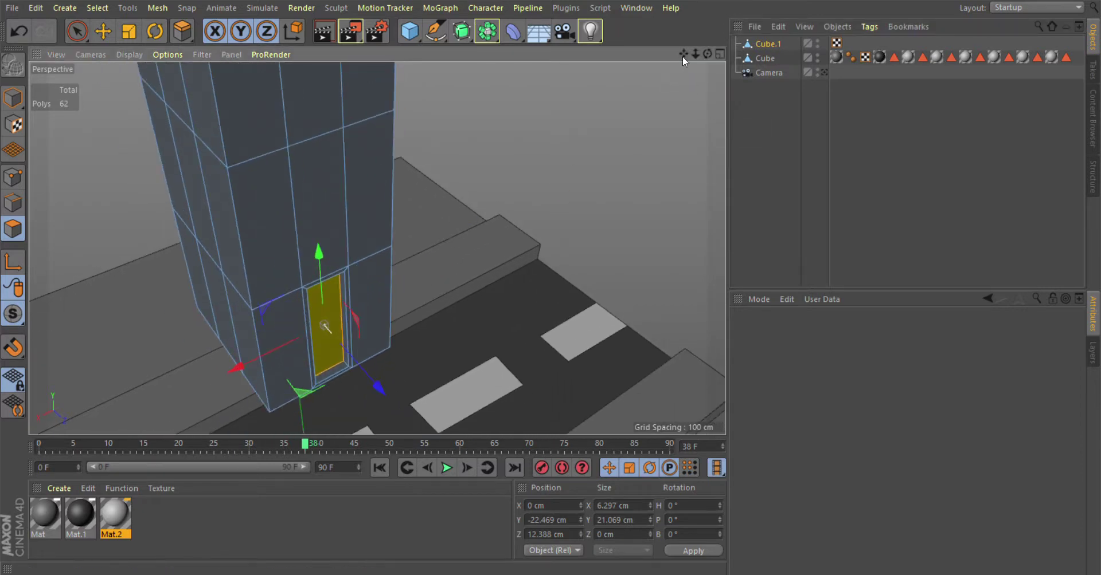
left_click_drag(452, 220, 606, 219, "alt")
key("space")
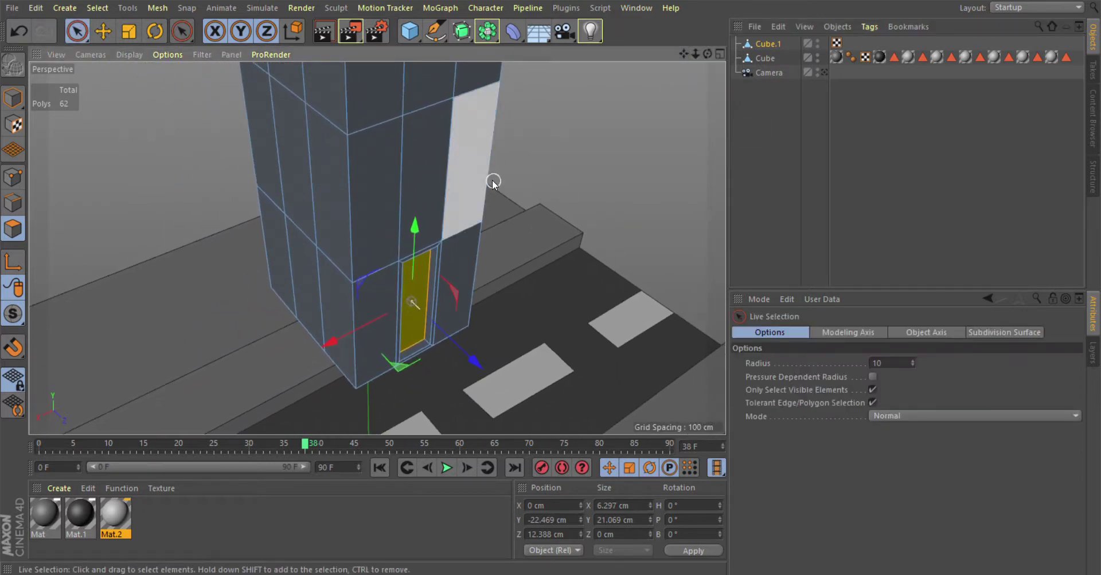
Step: Inset the upper-left face above the door into a frame and recess it about 1 cm
left_click(373, 197)
key("m")
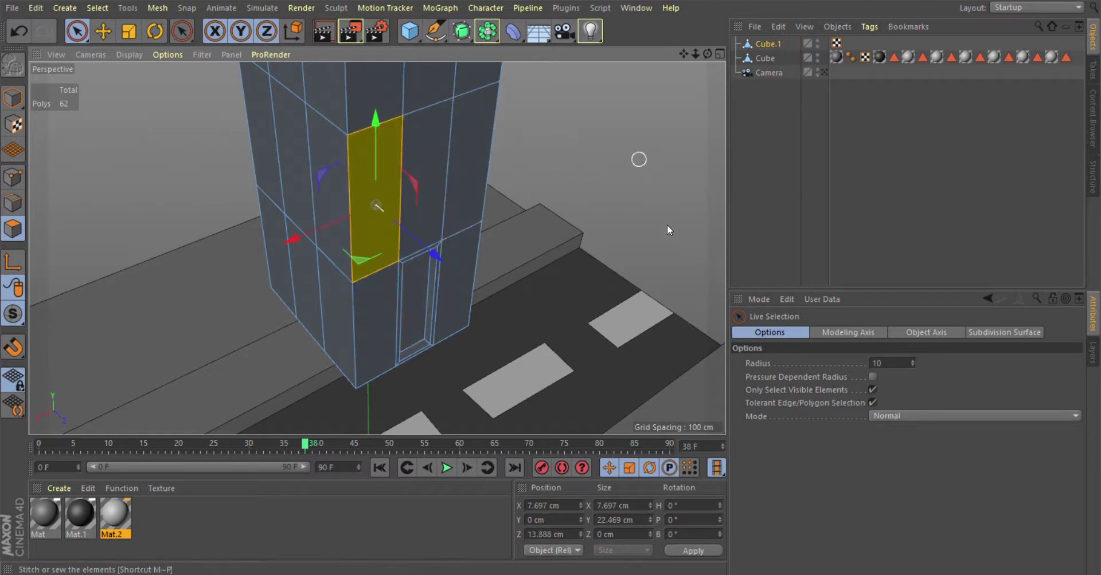
left_click(697, 289)
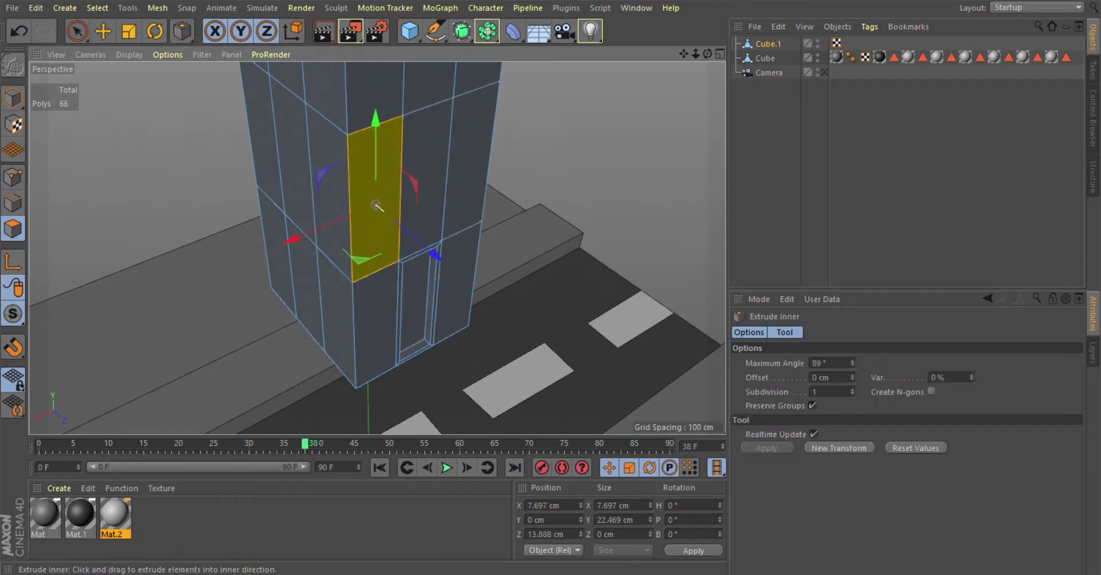
left_click_drag(697, 289, 711, 289)
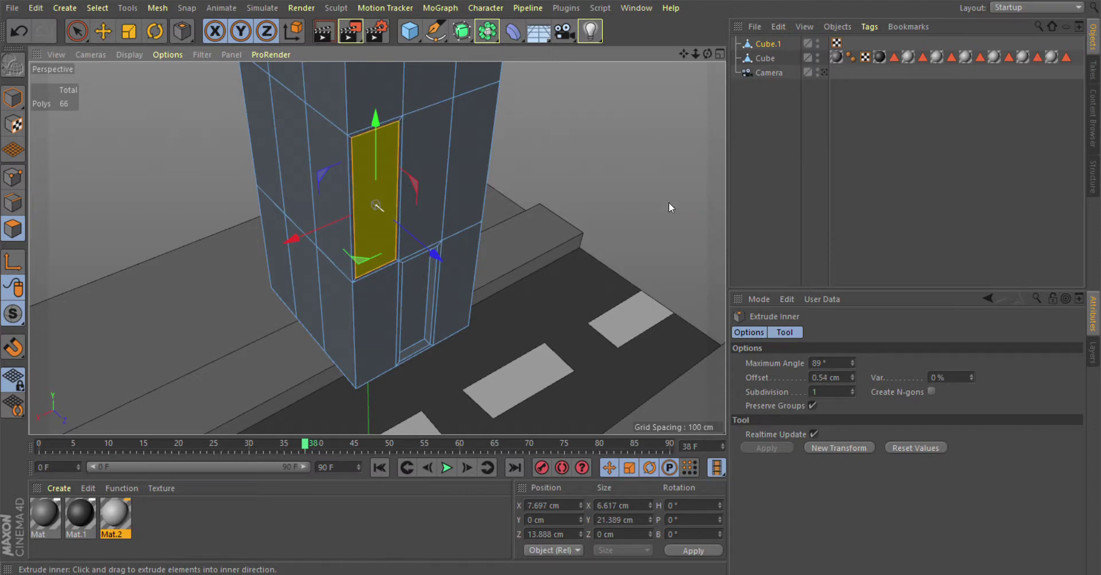
key("d")
left_click_drag(723, 277, 705, 278)
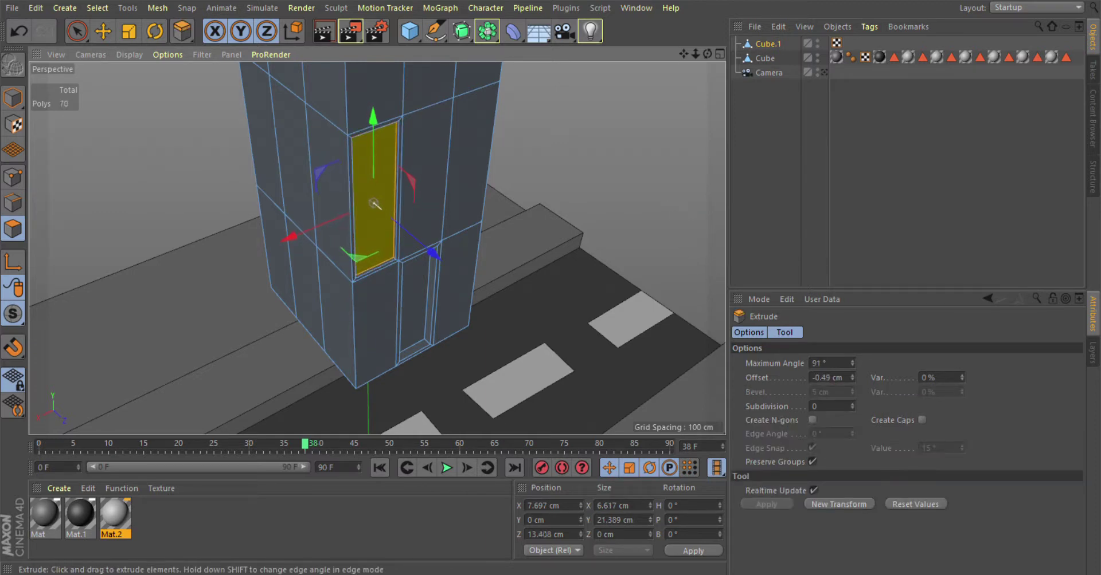
left_click_drag(374, 203, 372, 202)
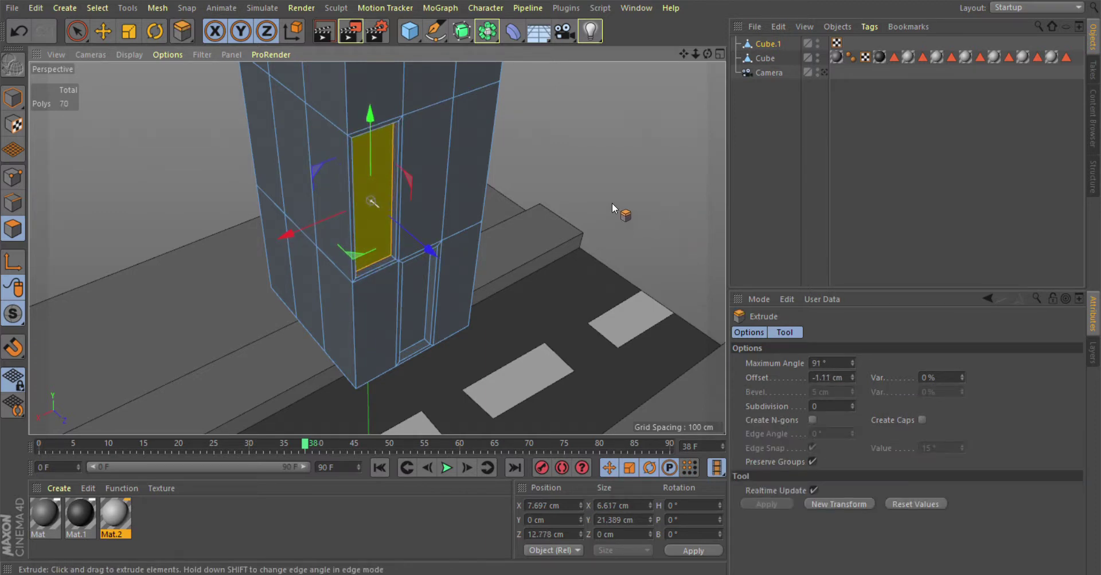
key("space")
Step: Inset the right-hand middle face into a frame and recess it about 1 cm (0.99 cm)
left_click(473, 151)
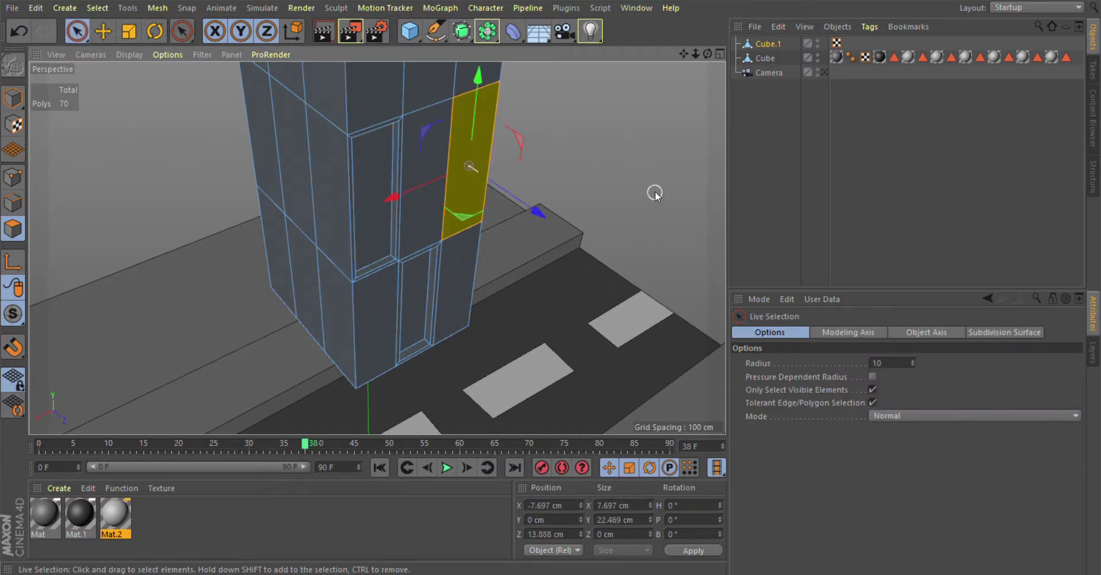
key("i")
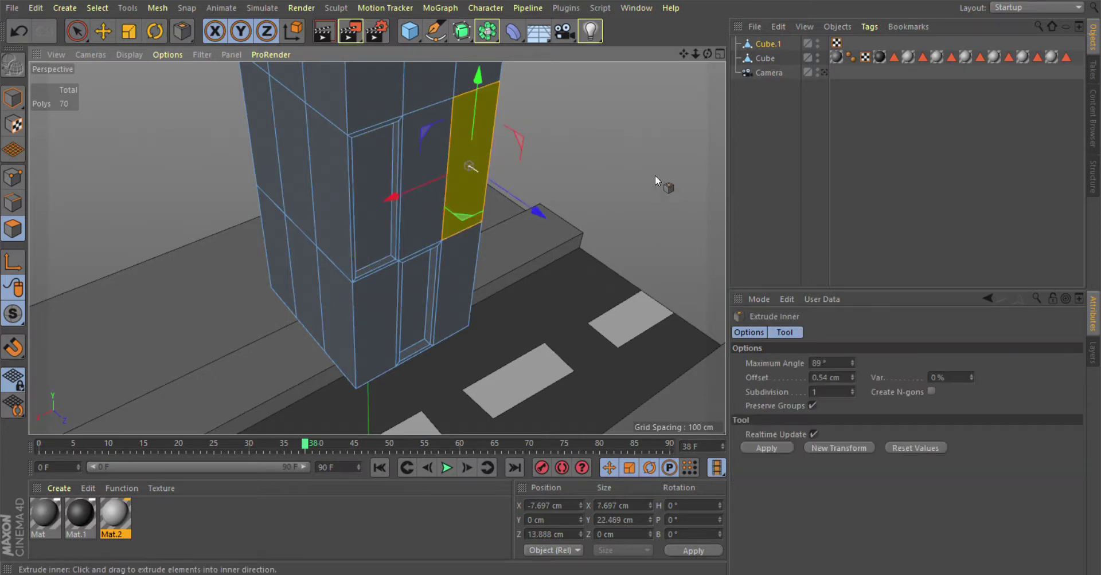
left_click_drag(655, 175, 660, 176)
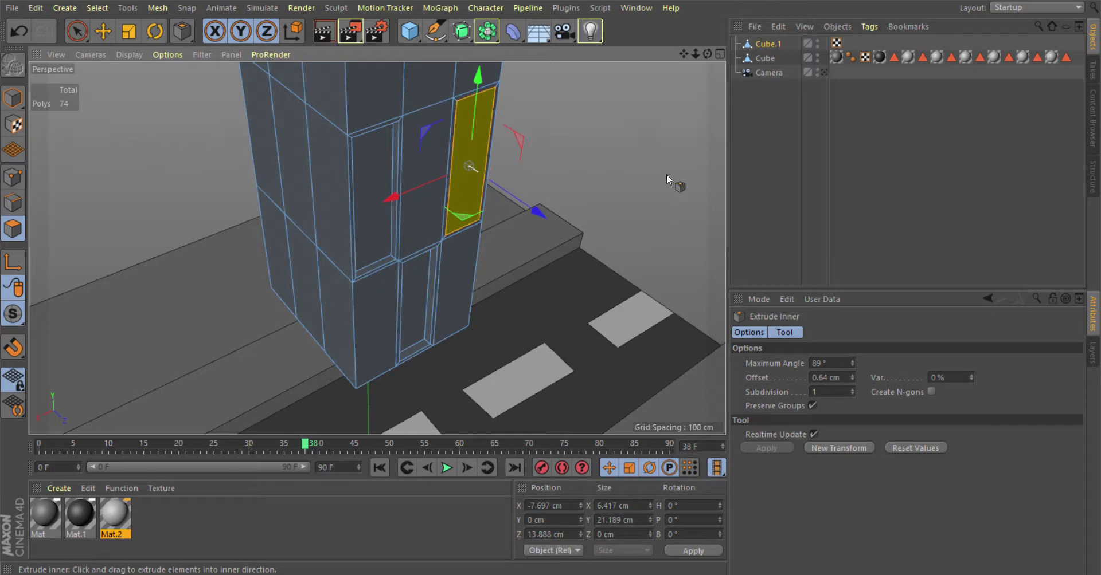
key("d")
left_click_drag(693, 220, 686, 220)
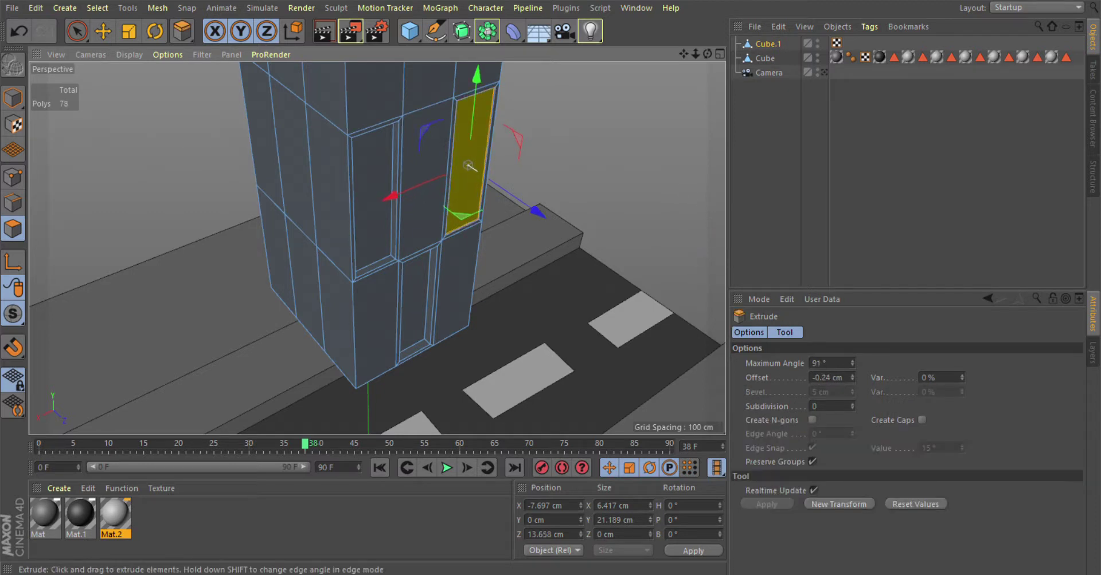
left_click_drag(468, 166, 464, 163)
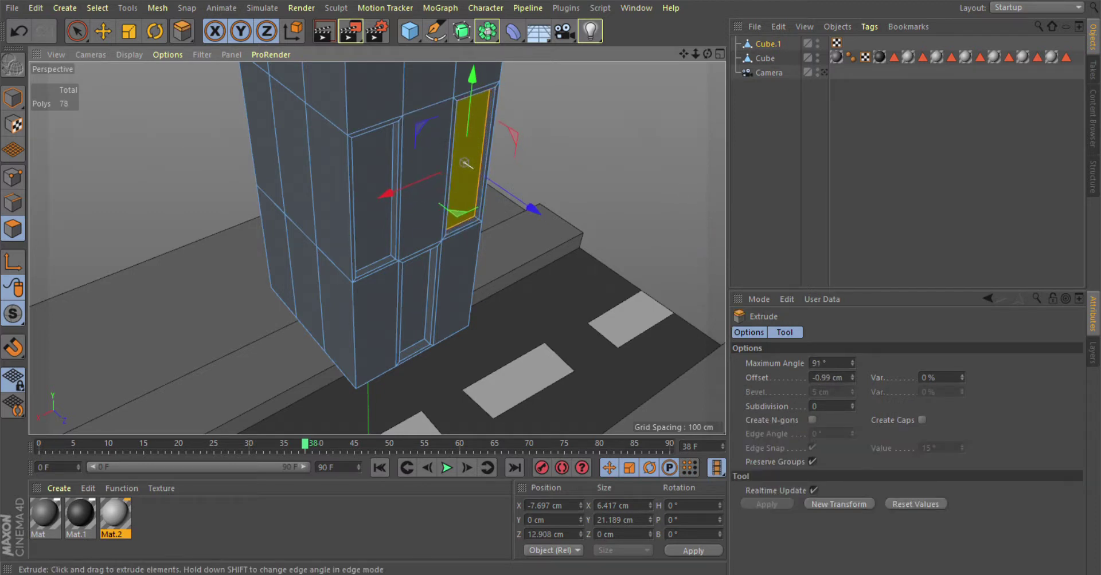
left_click_drag(685, 50, 377, 249)
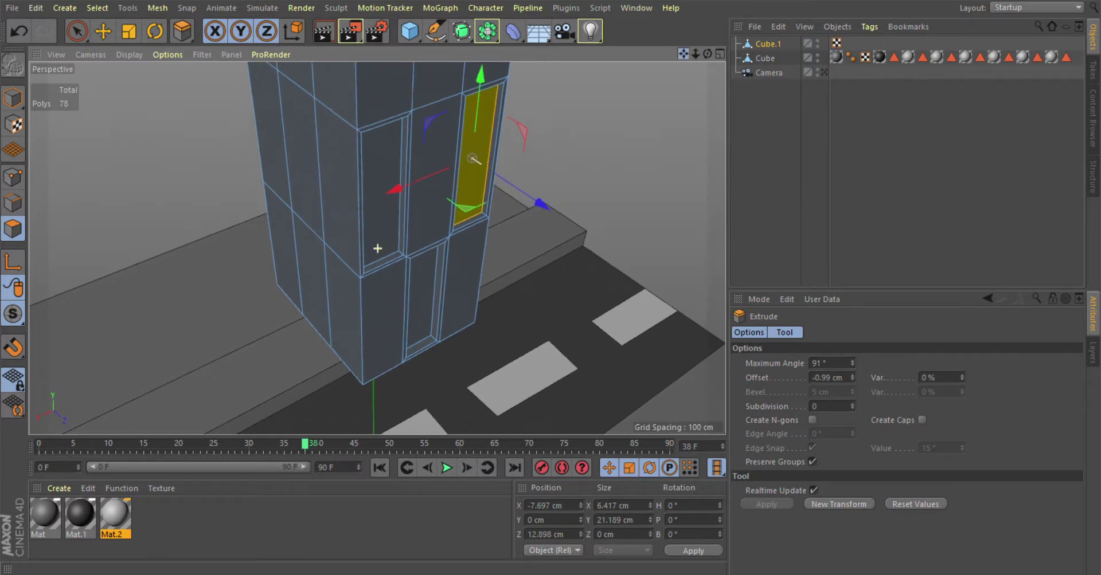
left_click(823, 73)
left_click(824, 71)
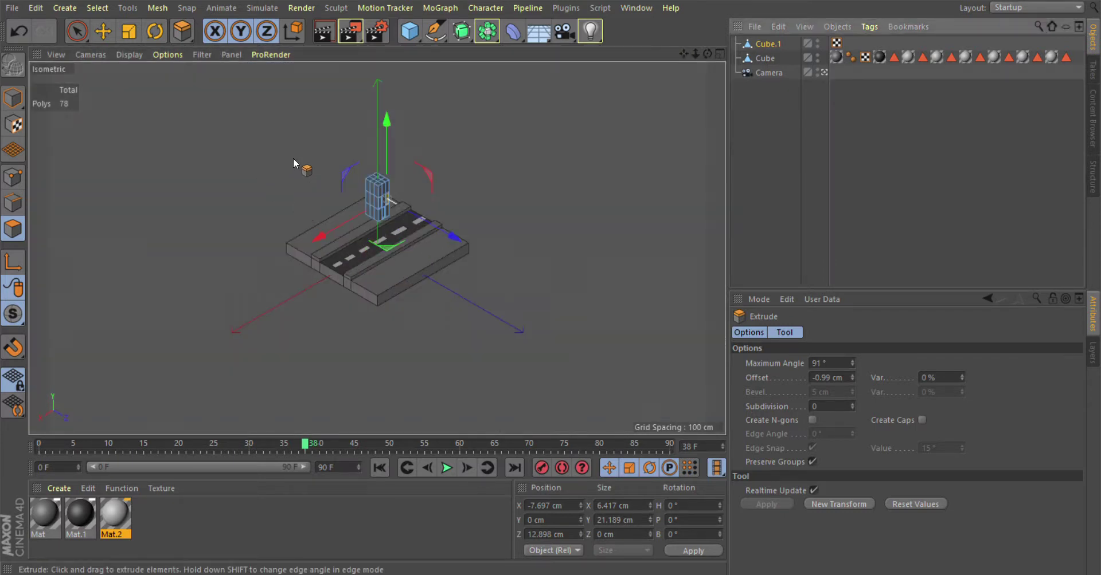
left_click_drag(684, 53, 378, 248)
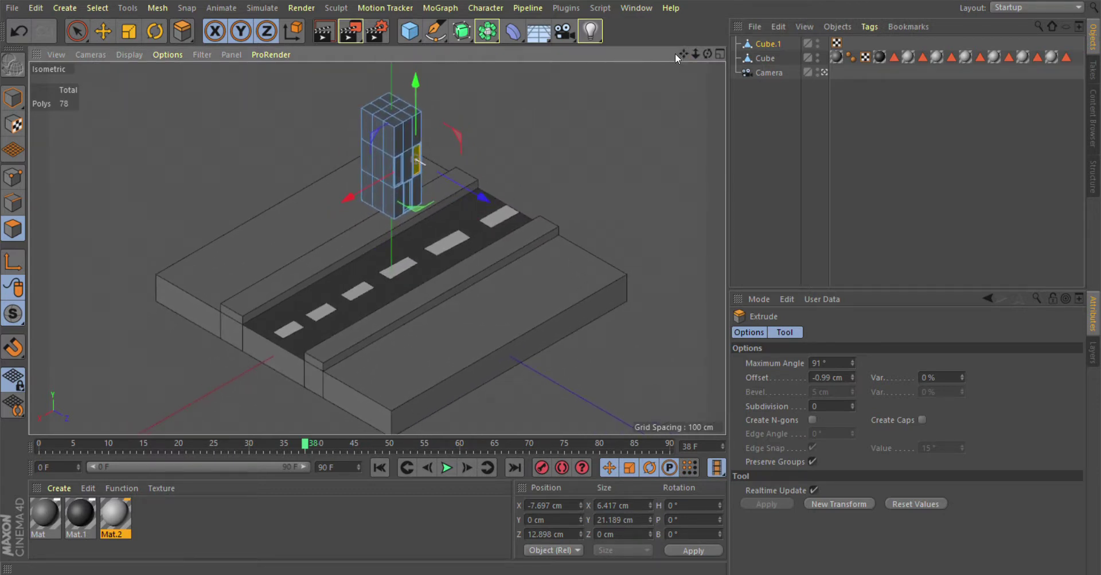
left_click_drag(682, 53, 800, 64)
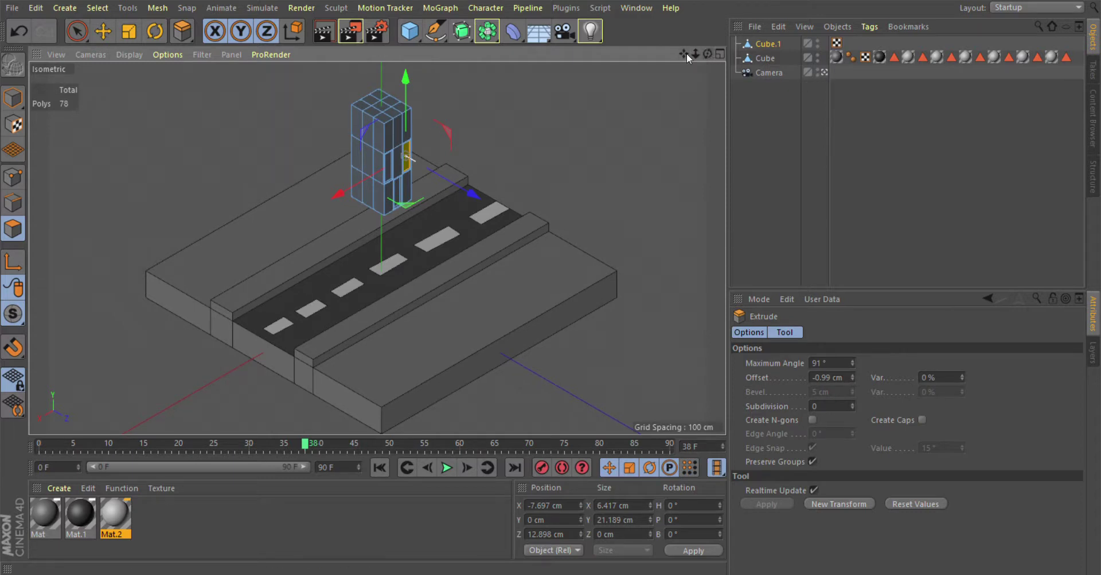
left_click_drag(686, 53, 683, 53)
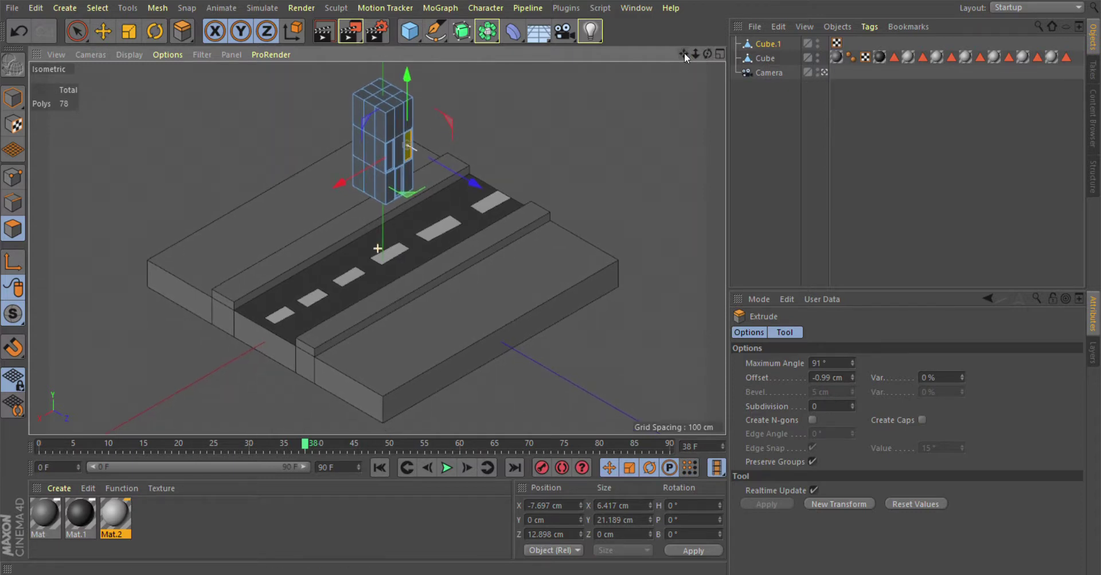
left_click(826, 72)
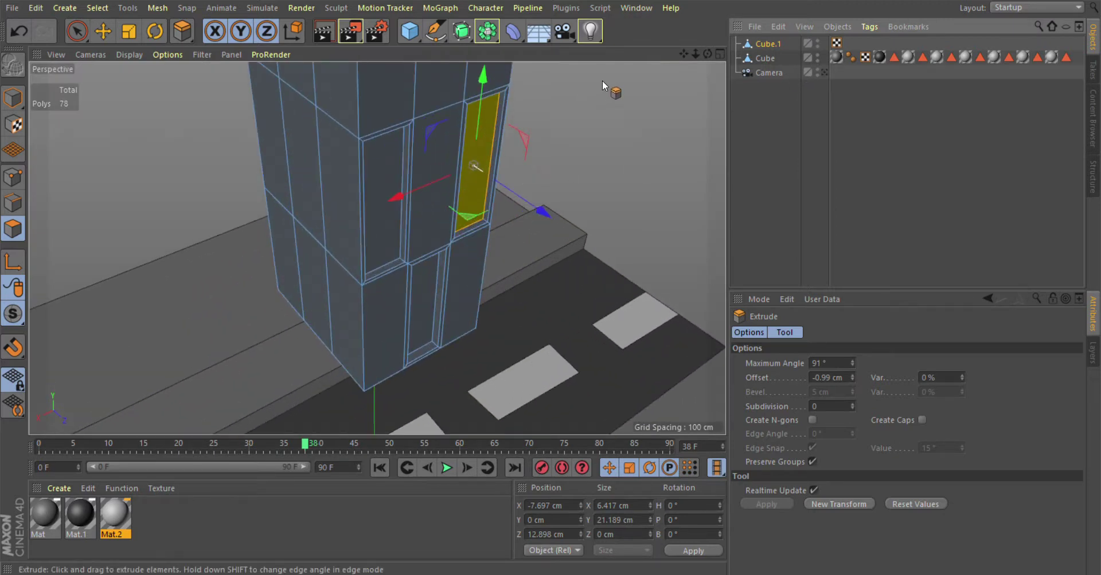
Step: Inset the tower's top-right face into a frame and push it inward
left_click_drag(683, 53, 603, 130)
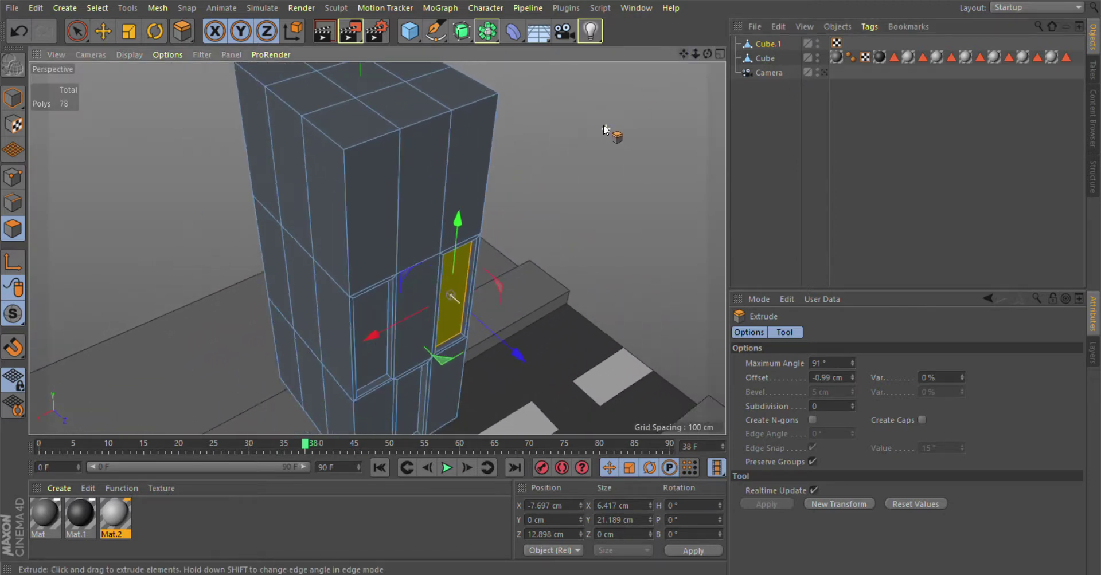
left_click(469, 157)
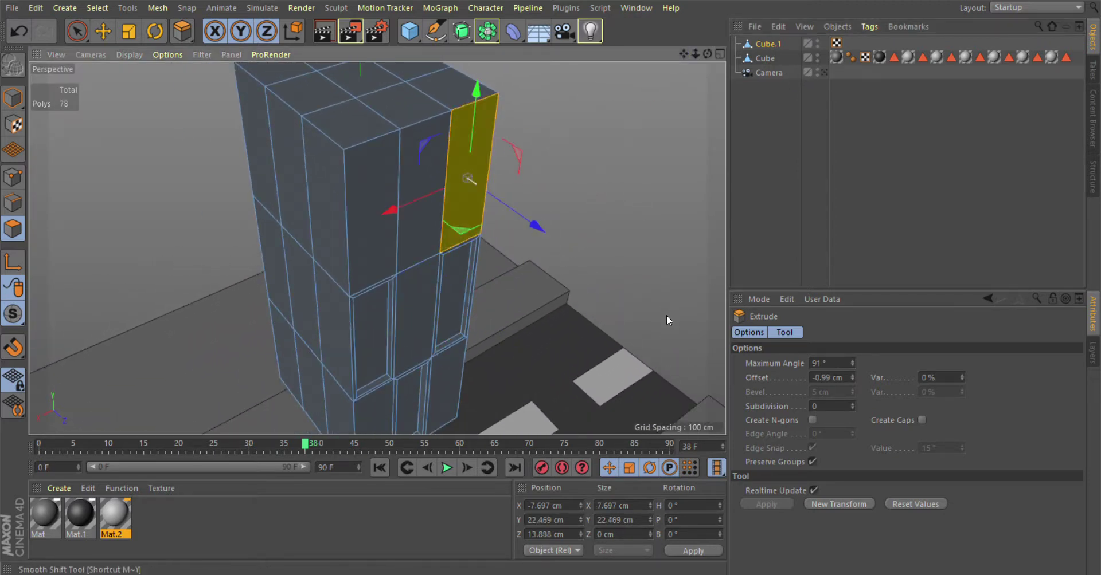
key("i")
left_click_drag(660, 205, 668, 205)
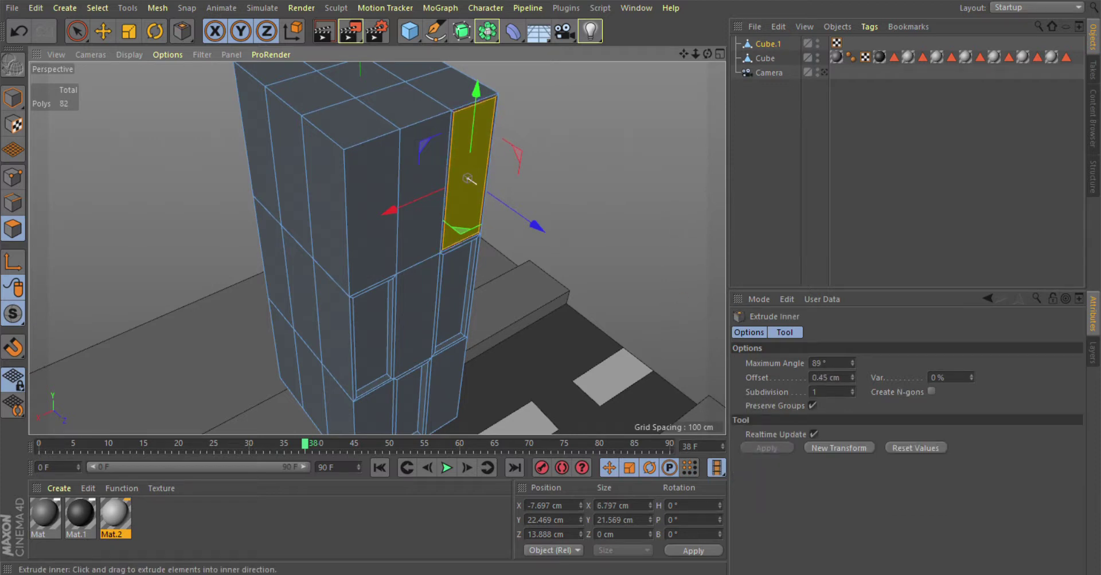
key("d")
left_click_drag(697, 271, 679, 270)
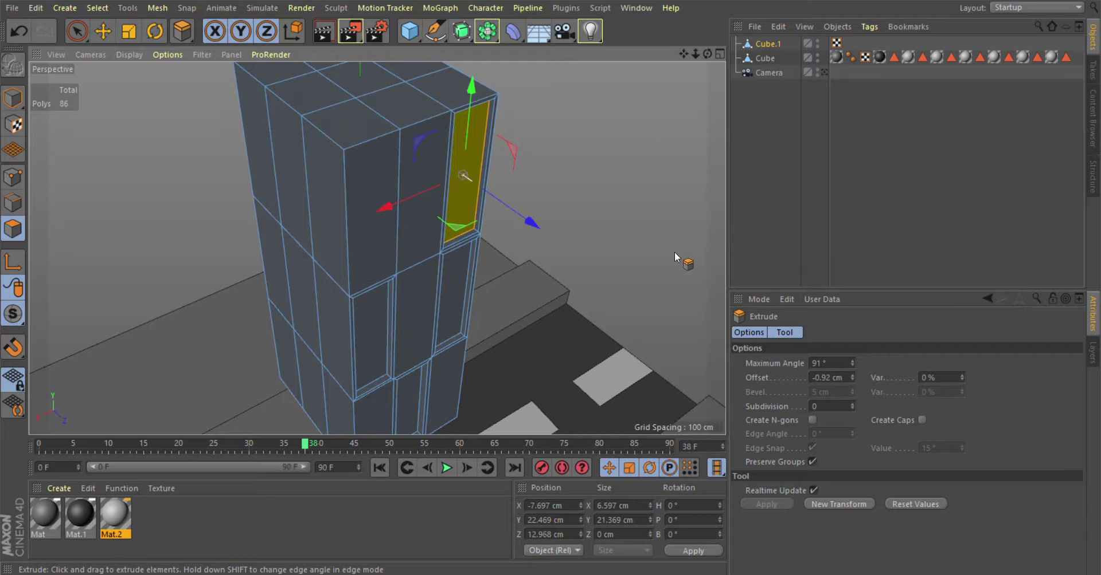
Step: Inset the top front face into a frame and recess it about 1 cm
key("9")
left_click(363, 254)
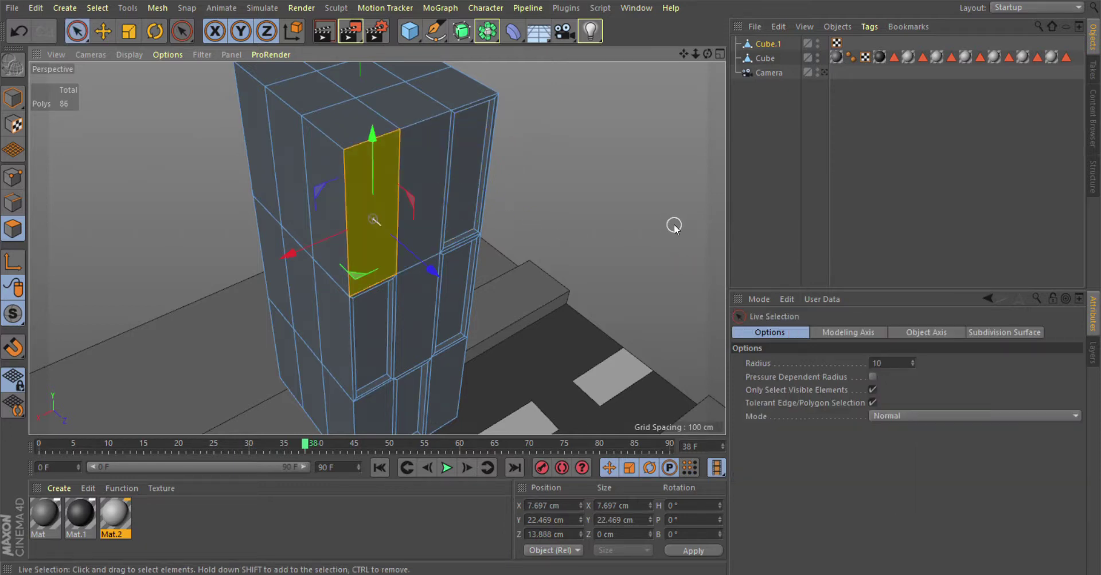
key("i")
left_click(766, 448)
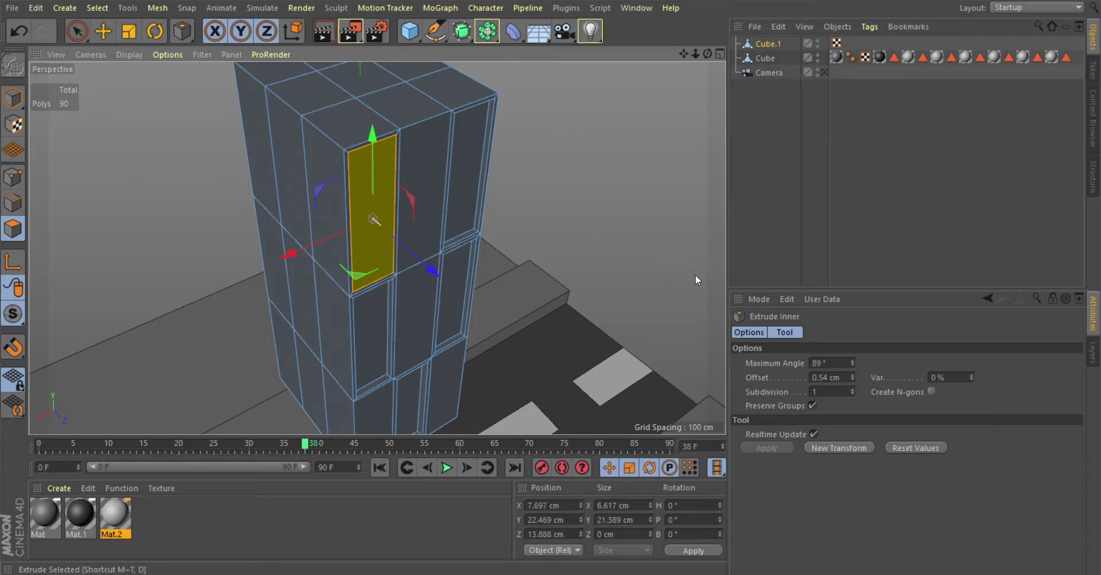
key("d")
left_click_drag(695, 274, 682, 274)
left_click_drag(370, 217, 369, 216)
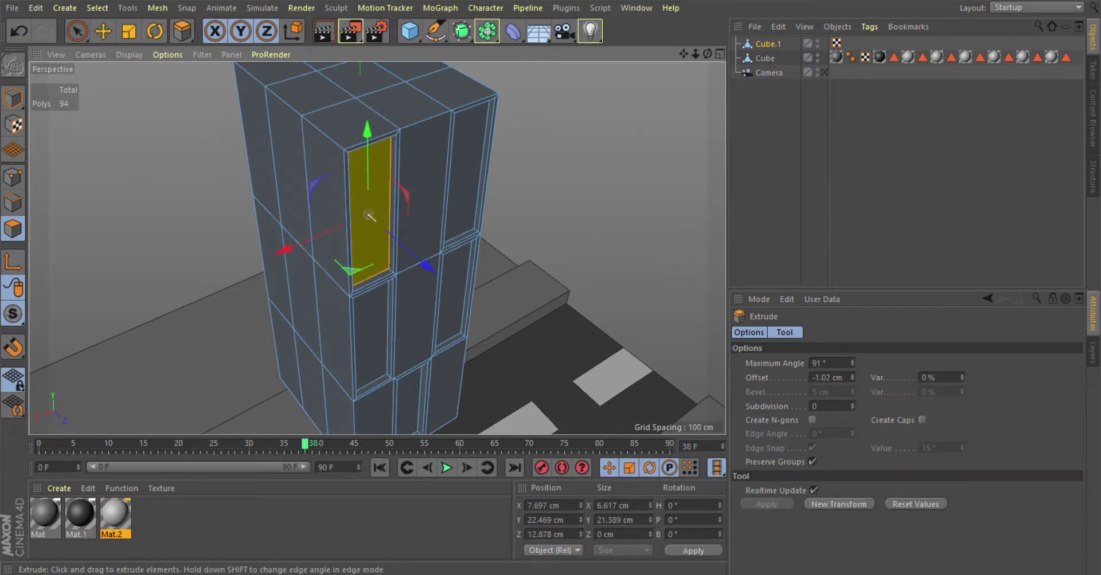
key("space")
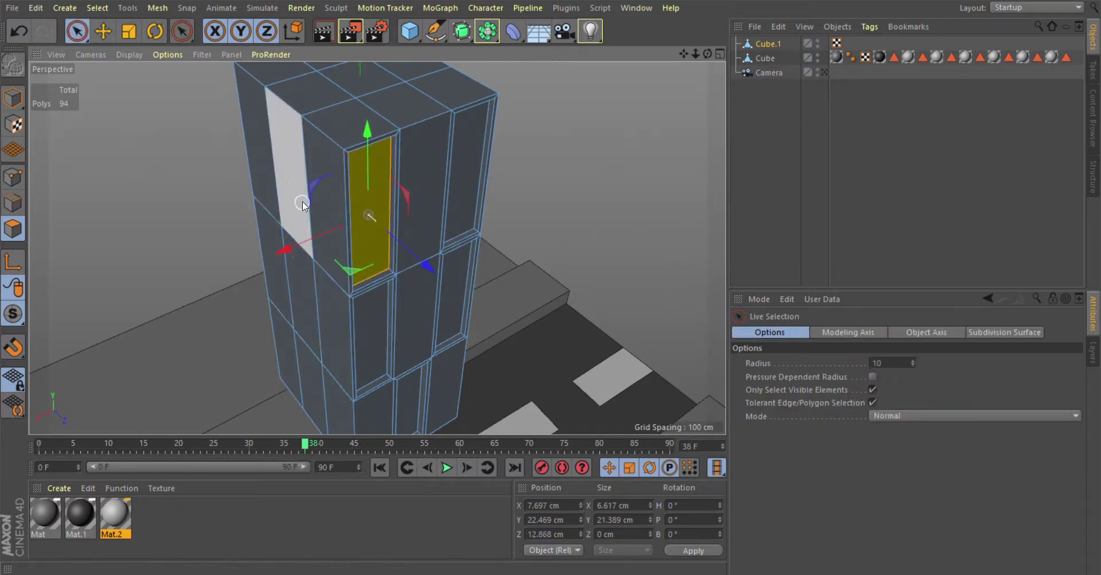
Step: Inset a face on the tower's left side and push it in as a window
left_click_drag(682, 53, 269, 241)
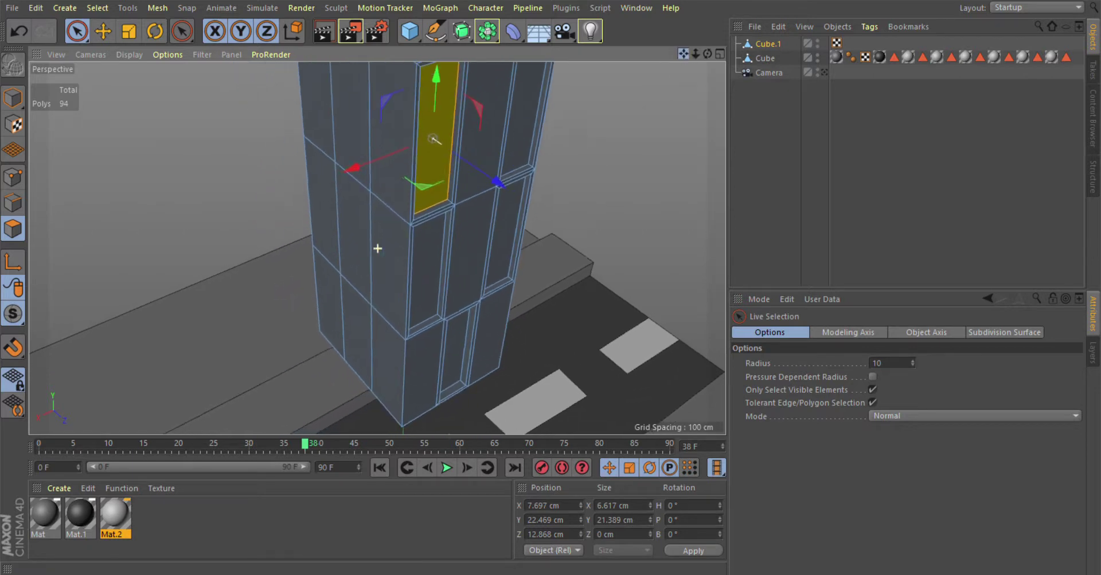
left_click(346, 153)
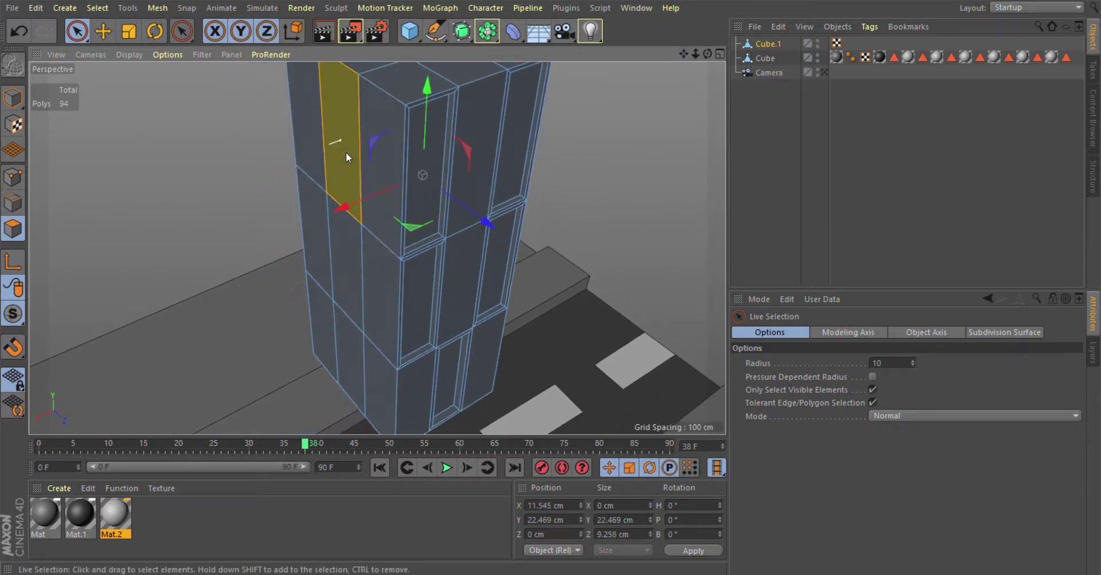
key("i")
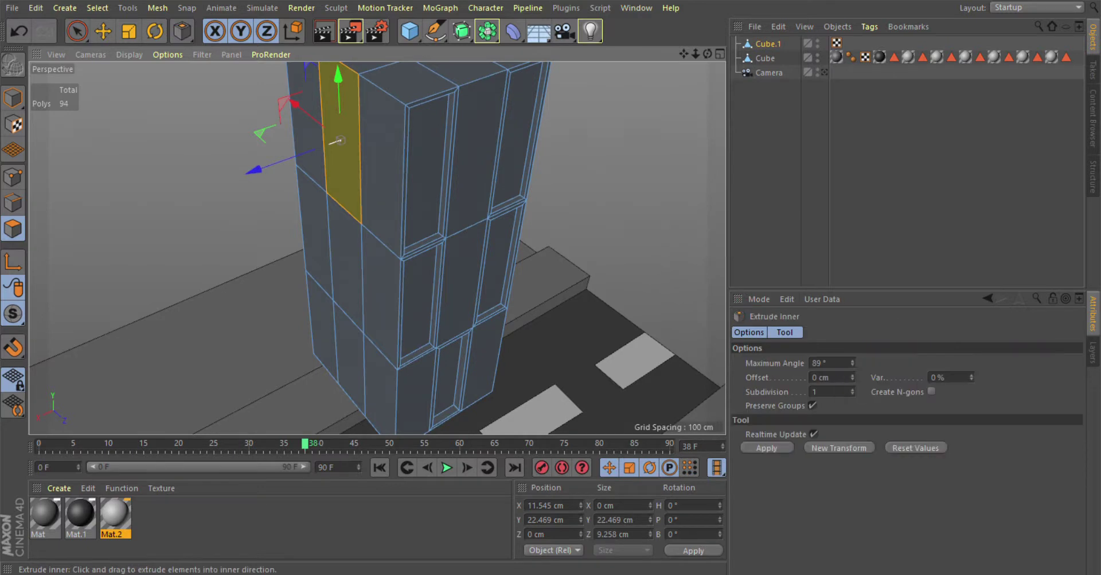
left_click_drag(658, 284, 670, 285)
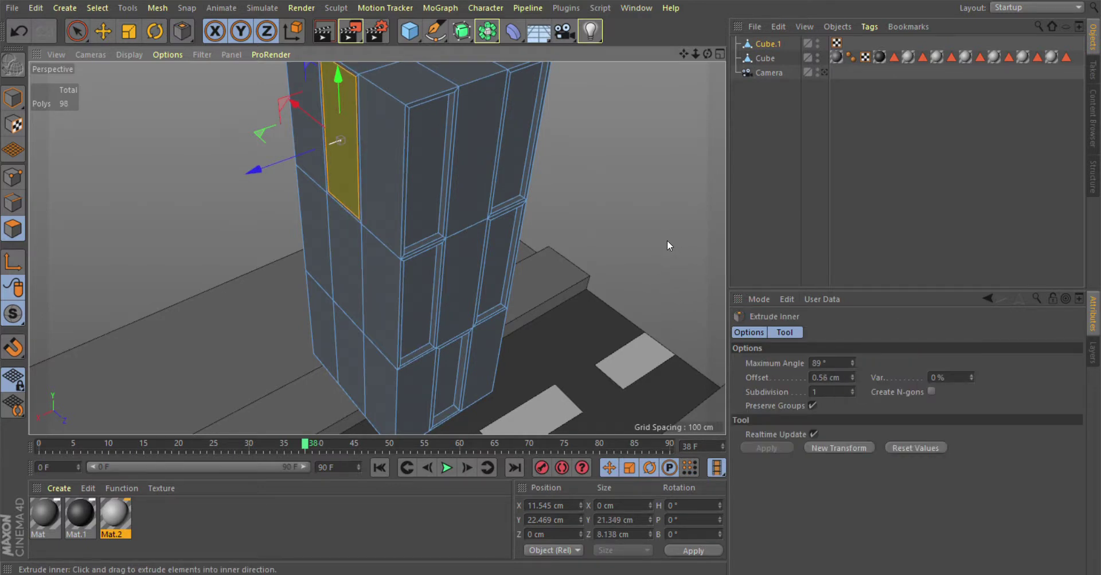
key("d")
left_click_drag(641, 267, 613, 267)
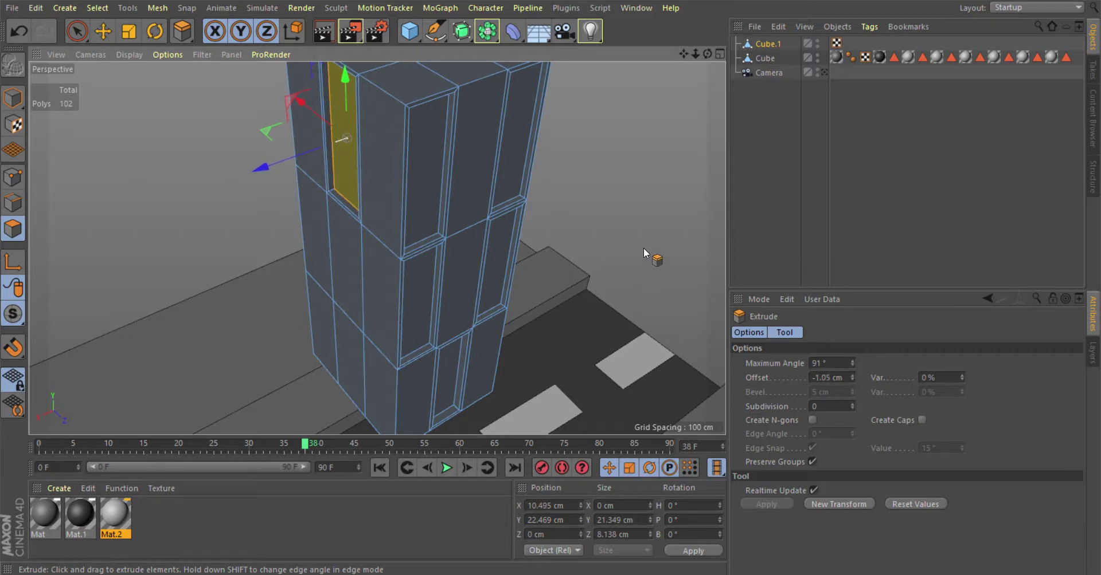
Step: Recess the lower left-side face about 1.1 cm as a second door
key("i")
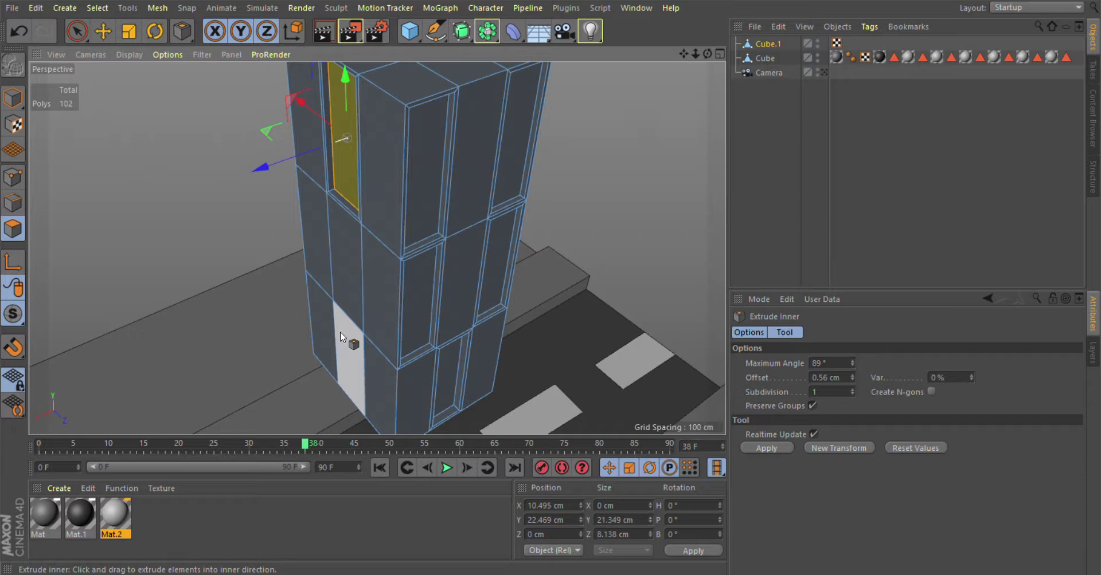
left_click(340, 332)
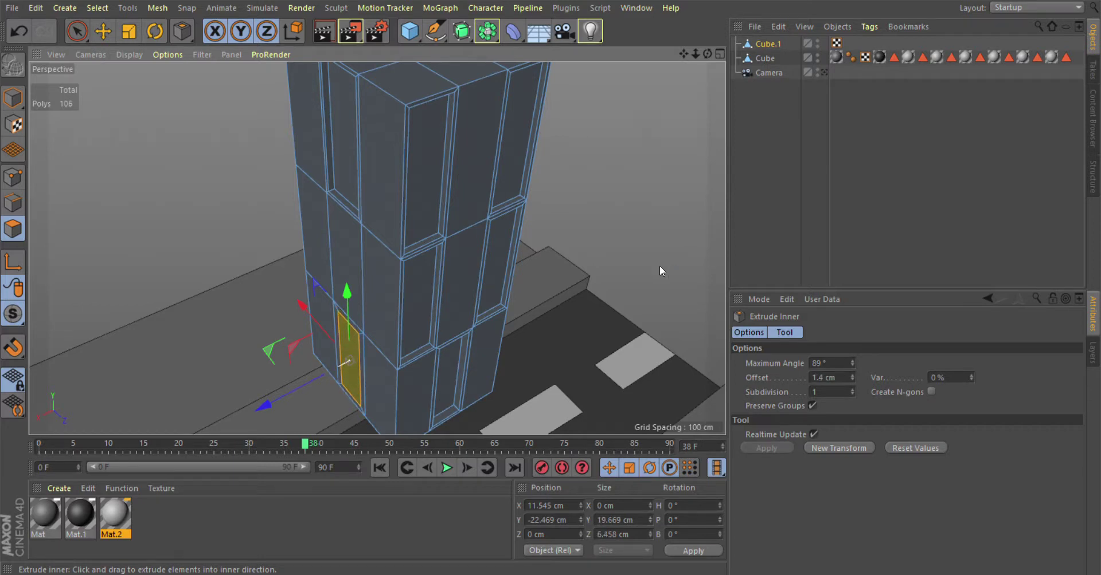
key("d")
left_click_drag(629, 272, 607, 271)
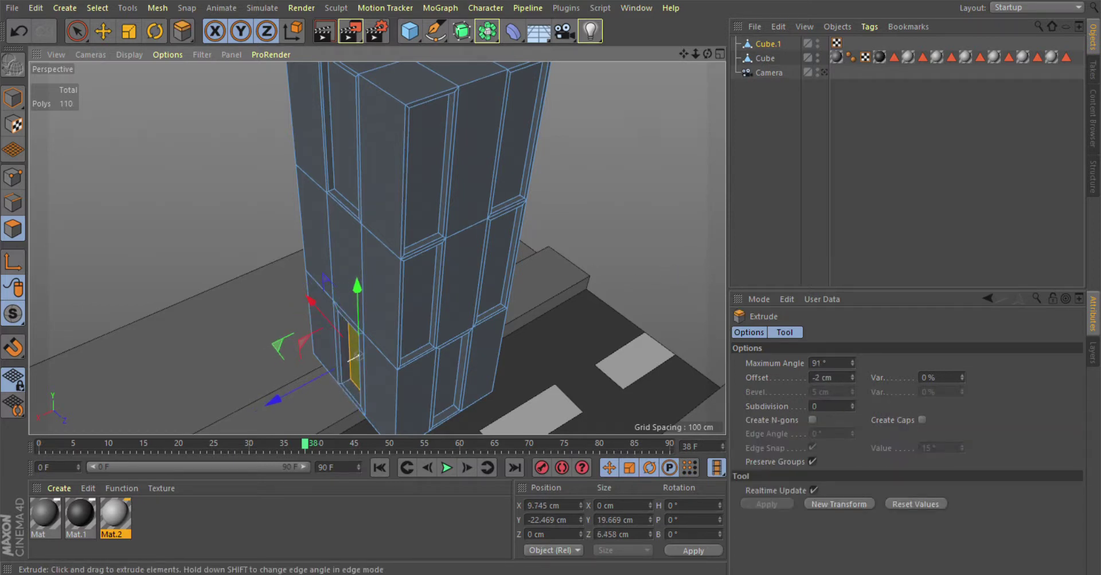
left_click_drag(354, 358, 349, 360)
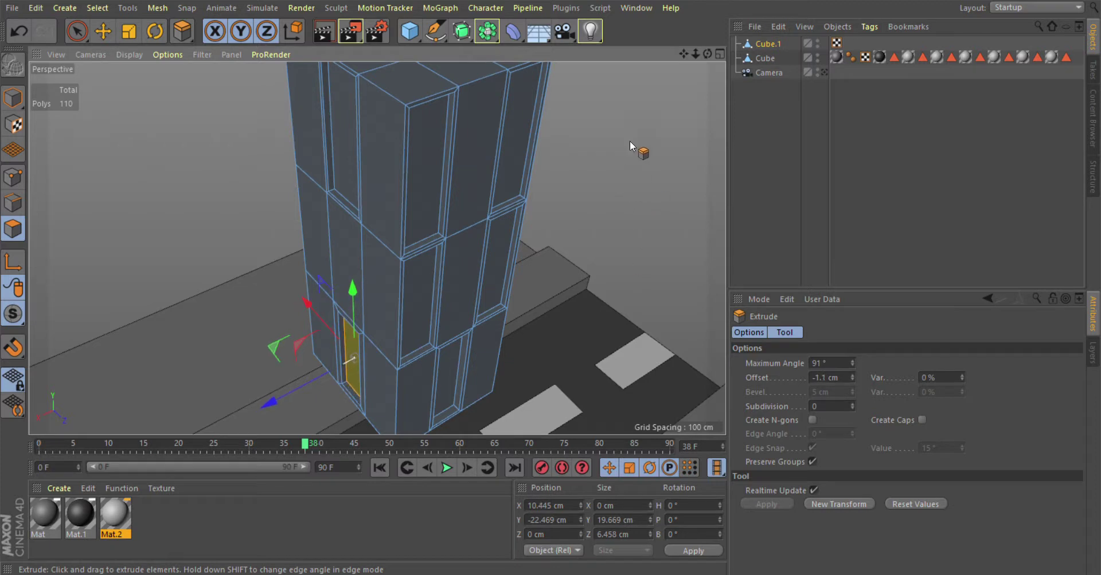
left_click_drag(707, 54, 476, 57)
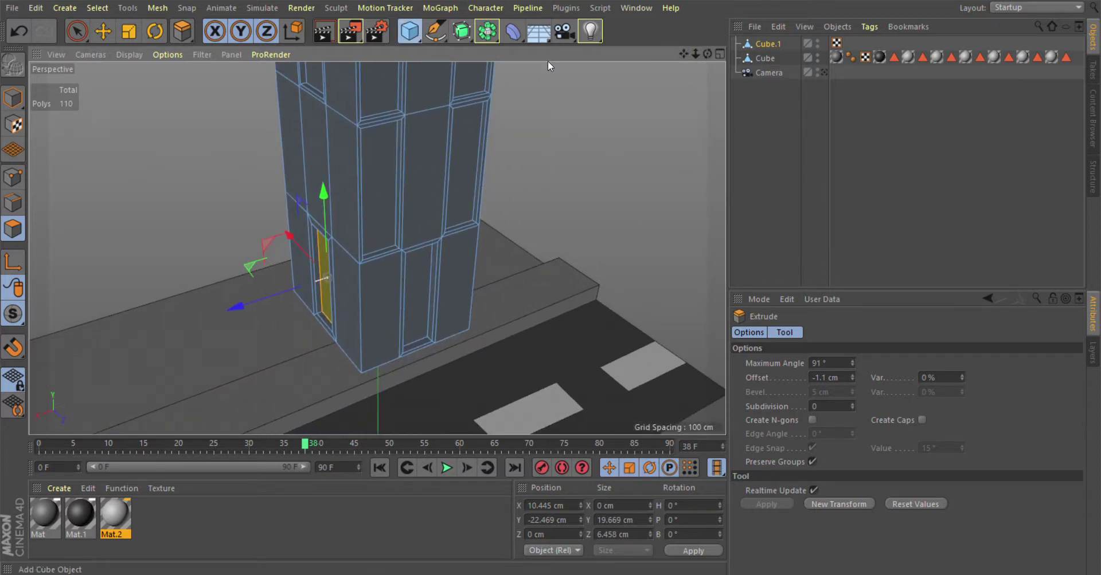
Step: Add a sphere, delete its Phong tag and shrink it to a small ball
left_click(836, 44)
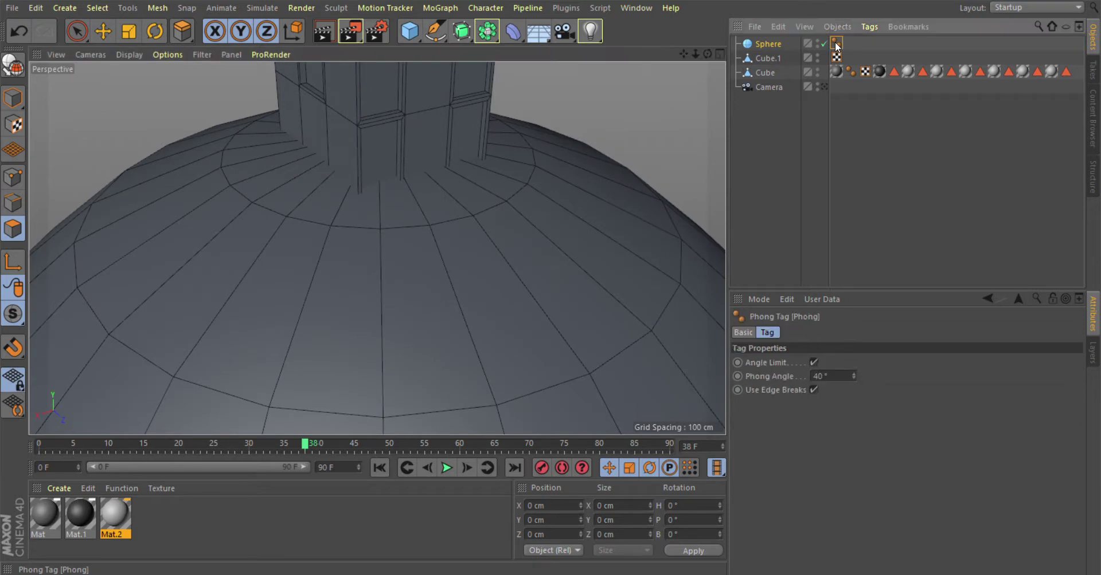
key("Delete")
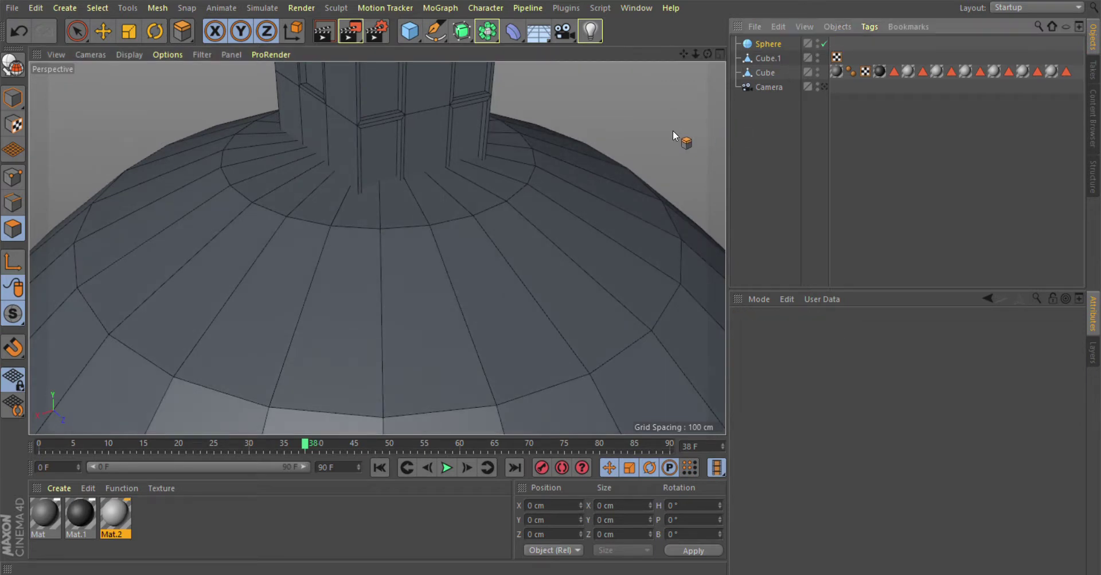
key("9")
scroll(604, 135, "down", 3)
left_click(13, 97)
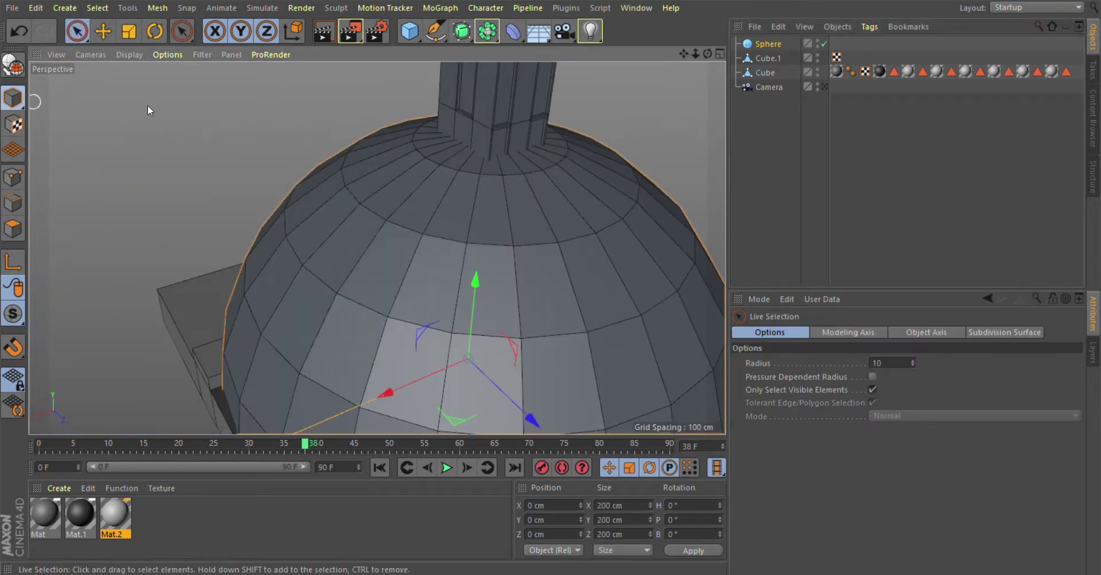
left_click(653, 133)
left_click(545, 221)
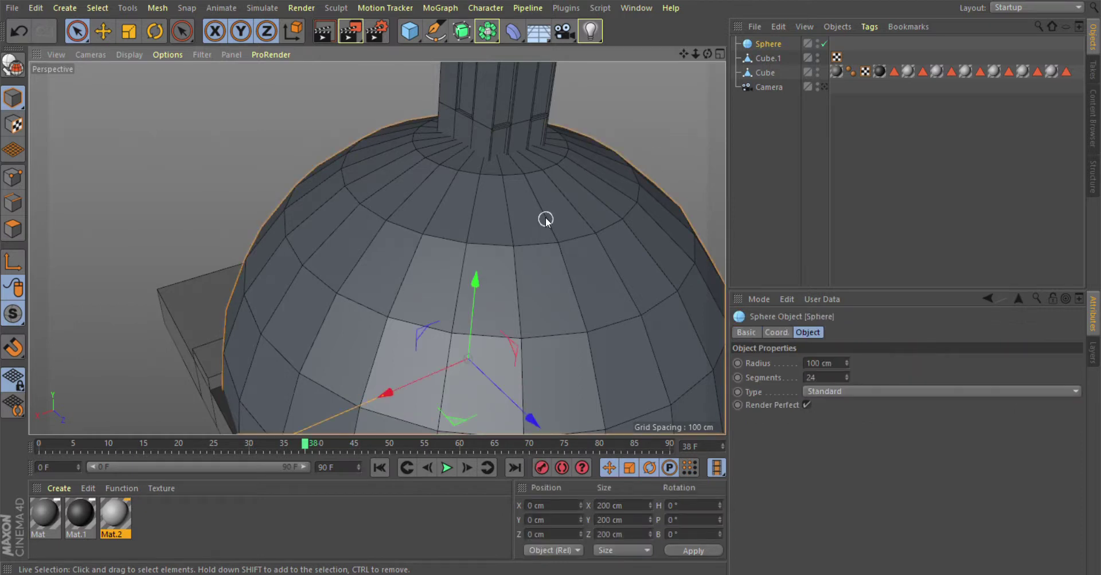
key("t")
left_click_drag(683, 151, 78, 245)
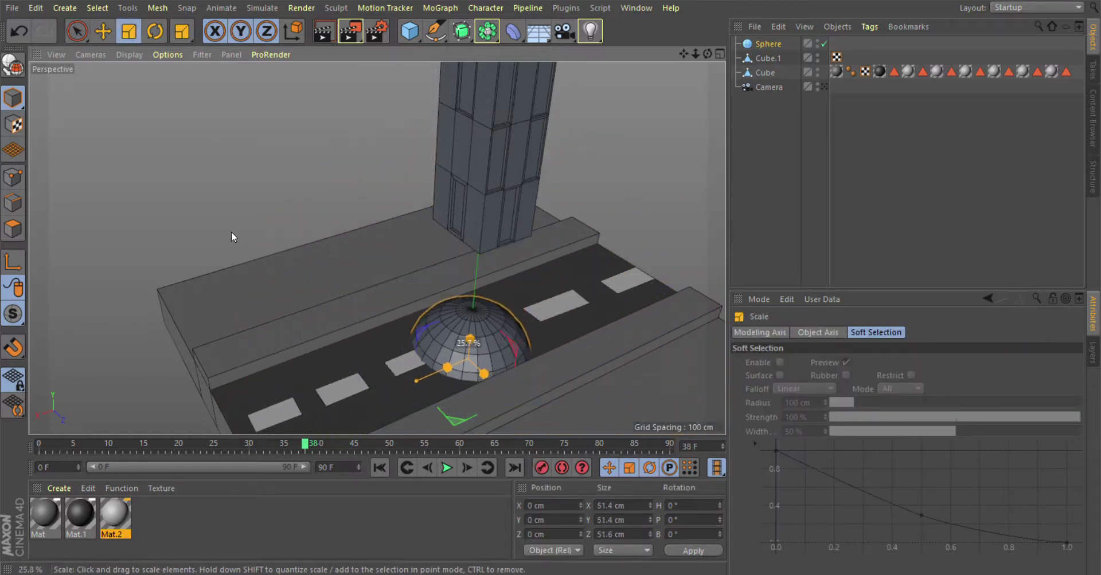
key("space")
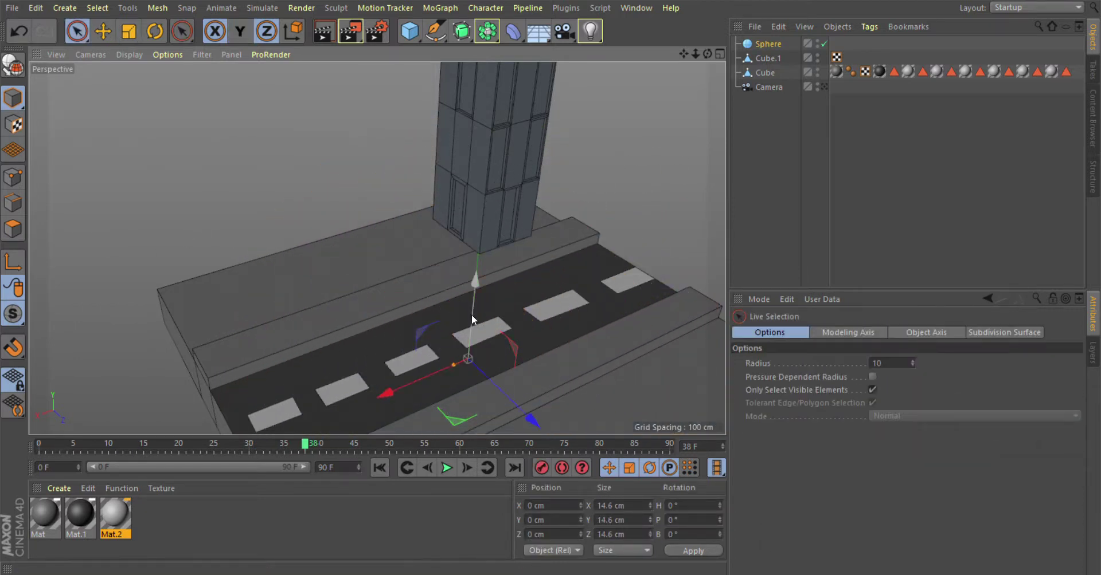
Step: Move the sphere beside the tower base near the curb and shrink it further
left_click_drag(472, 314, 507, 131)
scroll(590, 214, "up", 3)
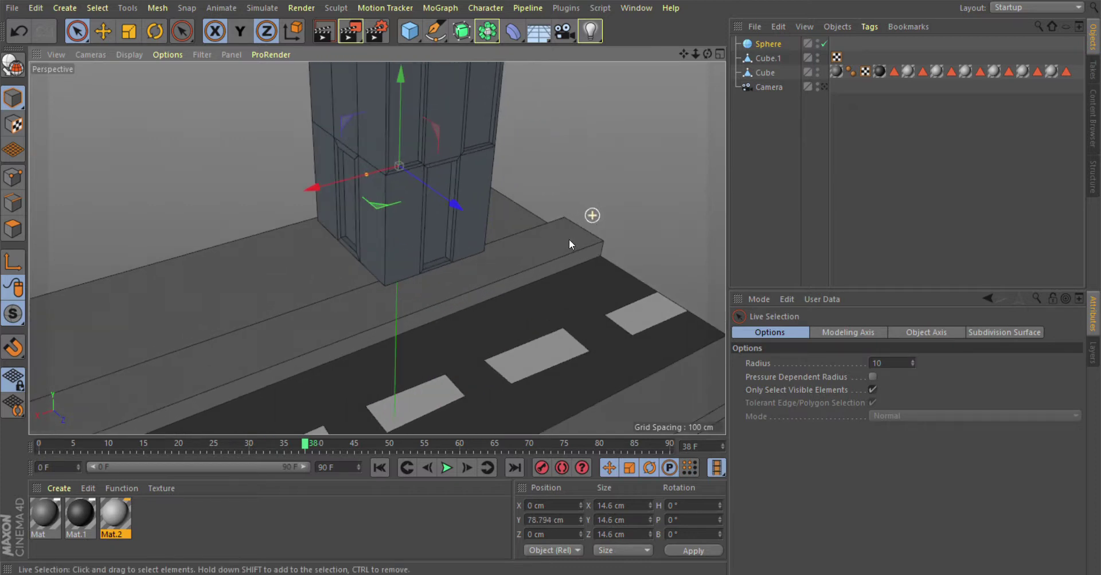
scroll(569, 239, "up", 3)
mouse_move(418, 191)
left_mouse_down()
mouse_move(462, 236)
mouse_move(565, 254)
left_mouse_up()
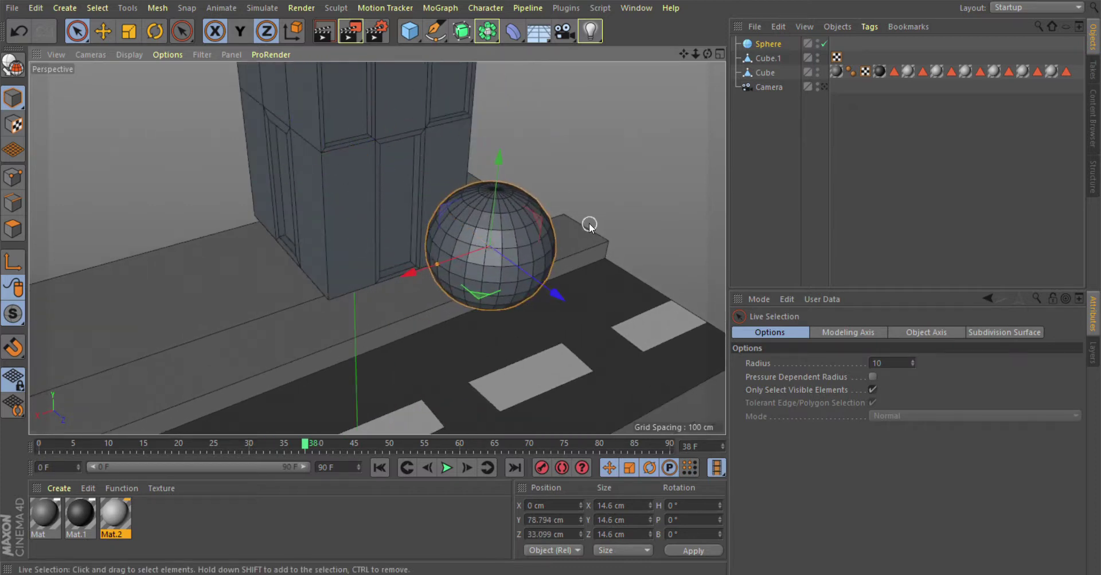
key("t")
mouse_move(620, 211)
left_mouse_down()
mouse_move(580, 202)
mouse_move(278, 218)
mouse_move(50, 208)
left_mouse_up()
key("9")
scroll(241, 218, "up", 5)
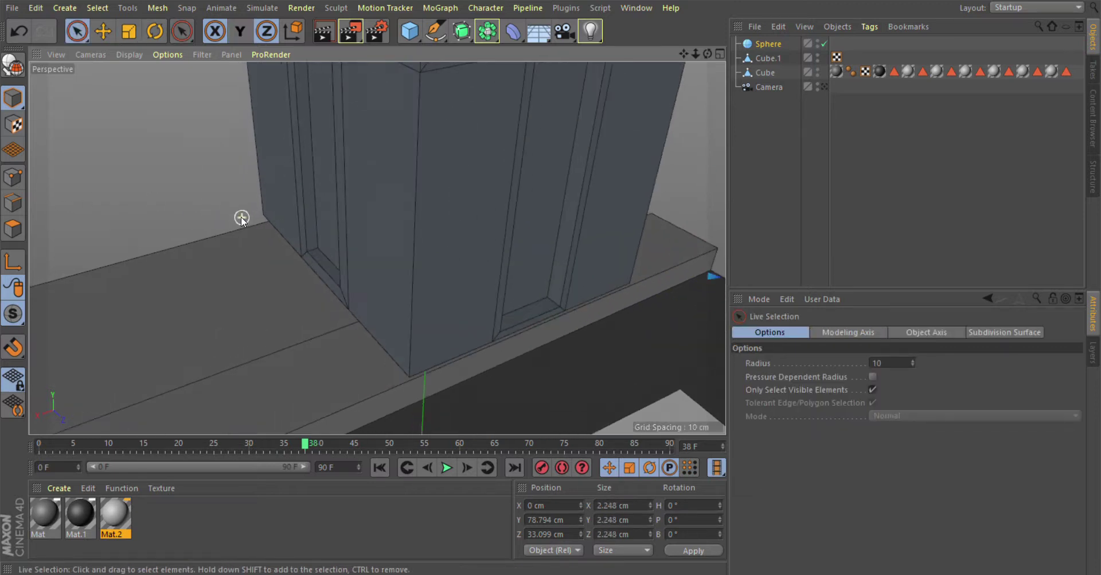
left_click_drag(629, 77, 654, 211, "alt")
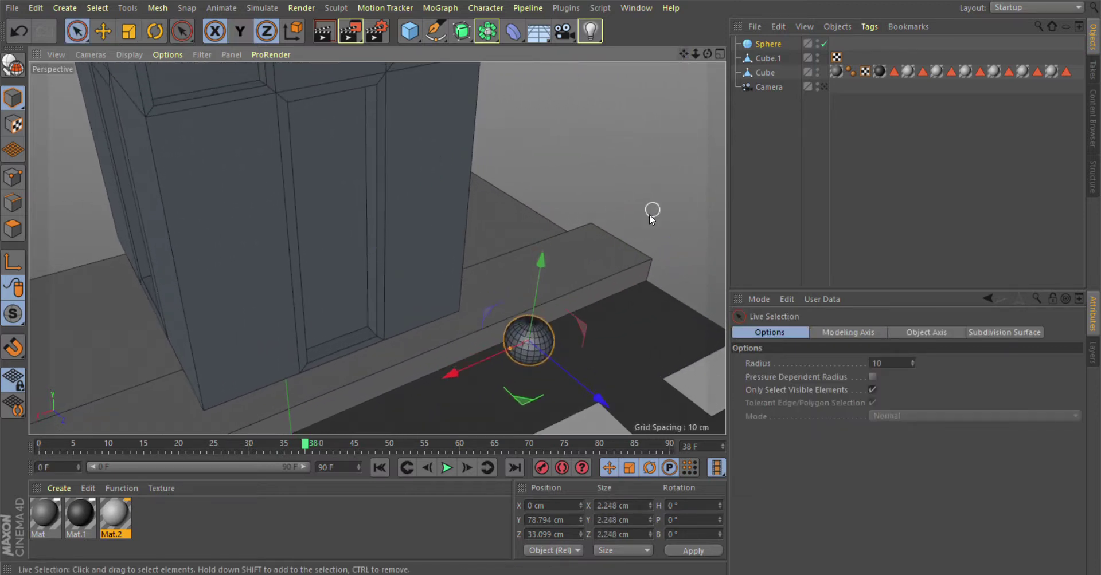
Step: Set the sphere's Segments to 10 and make it editable
left_click(764, 44)
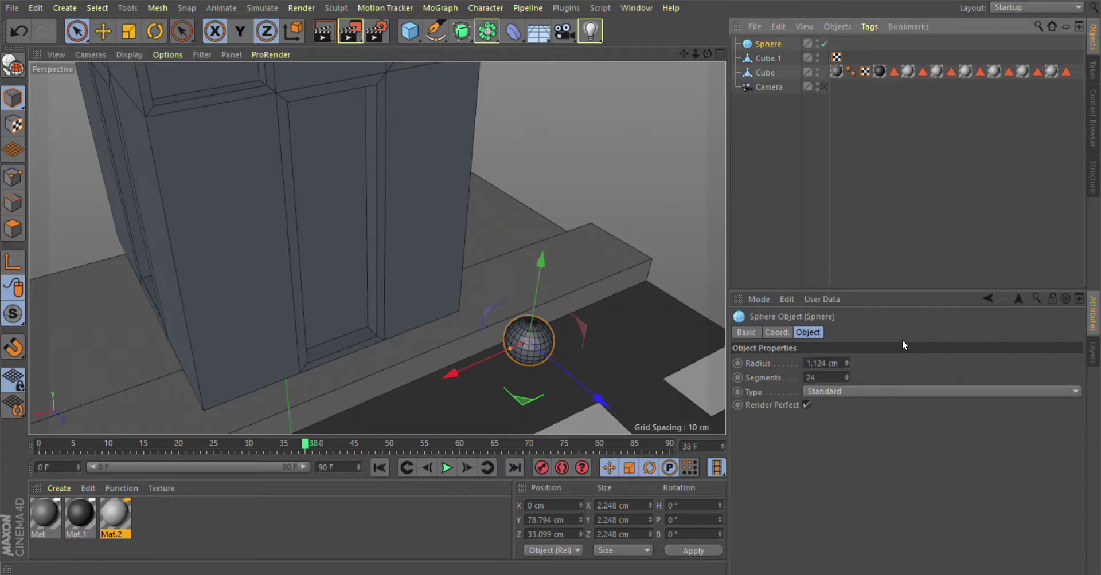
left_click(841, 380)
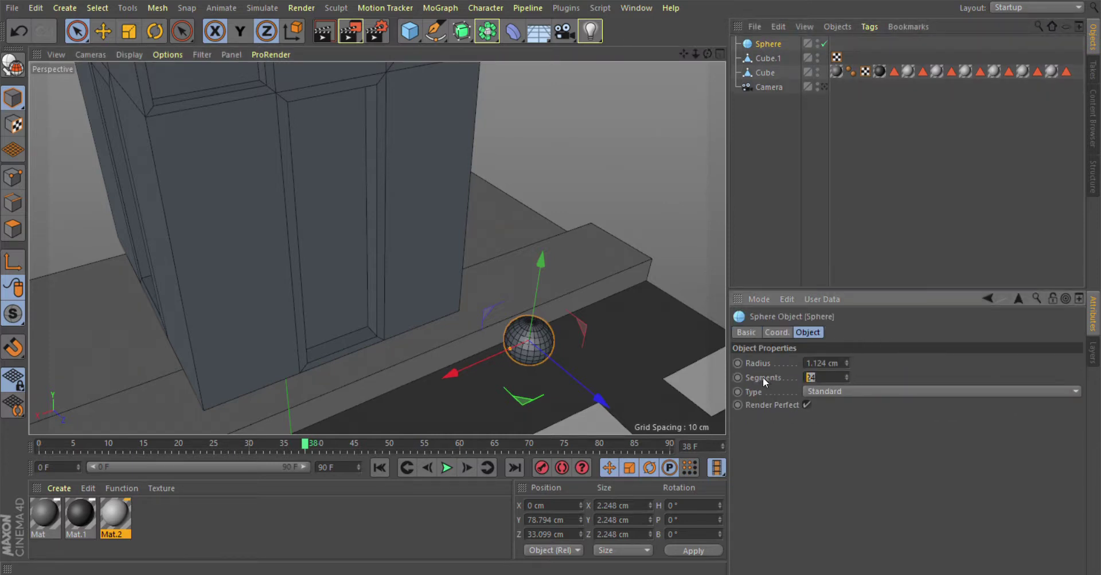
type("10")
key("Return")
mouse_move(615, 398)
left_mouse_down("alt")
mouse_move(567, 356)
mouse_move(480, 100)
left_mouse_up("alt")
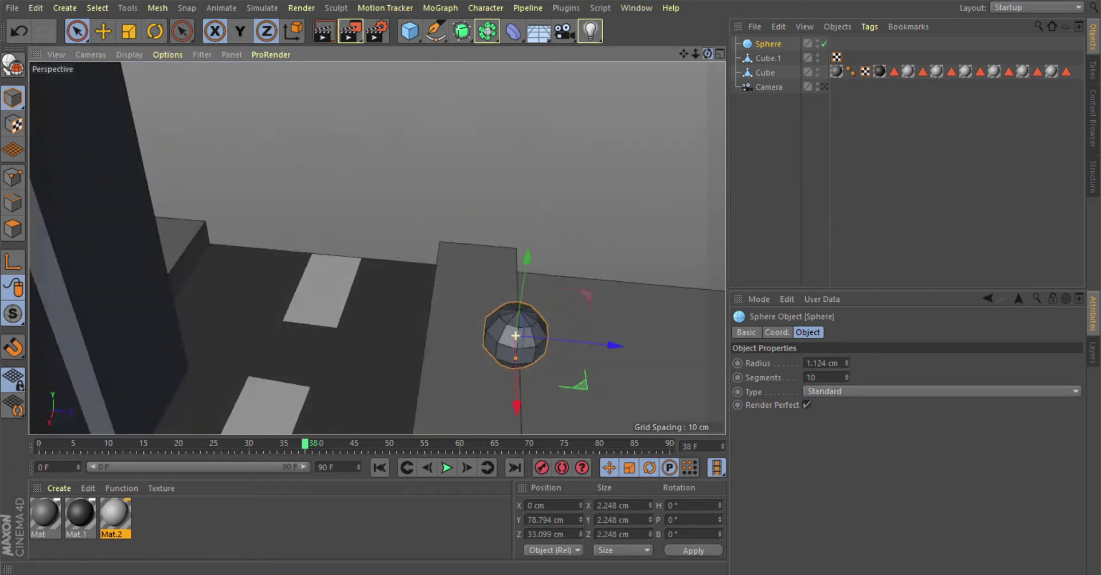
left_click(13, 229)
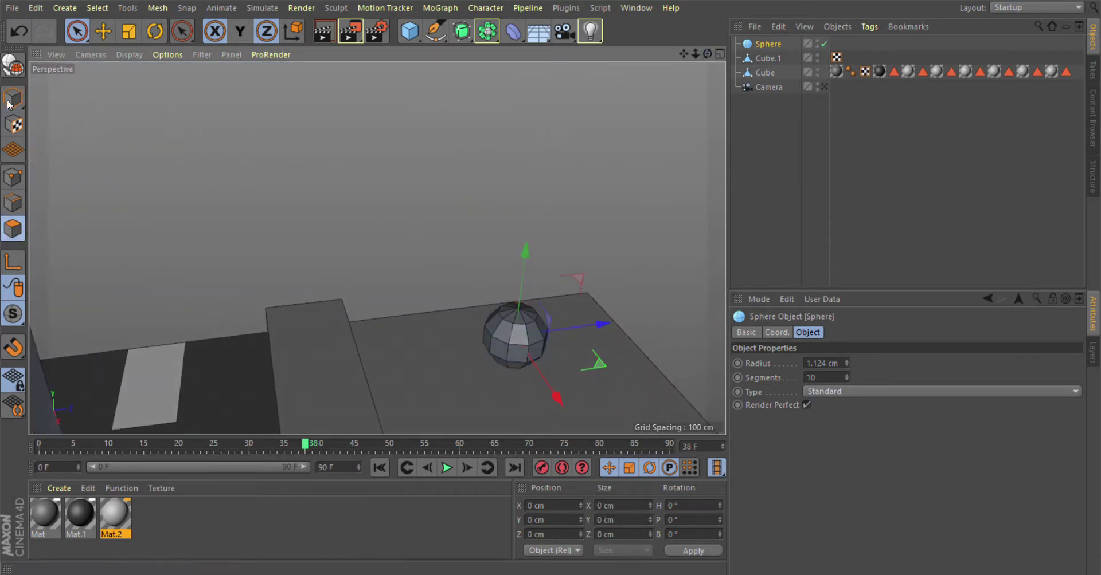
Step: Extrude one polygon on the sphere's side outward into a short stem
left_click(13, 65)
scroll(391, 361, "up", 3)
left_click(599, 316)
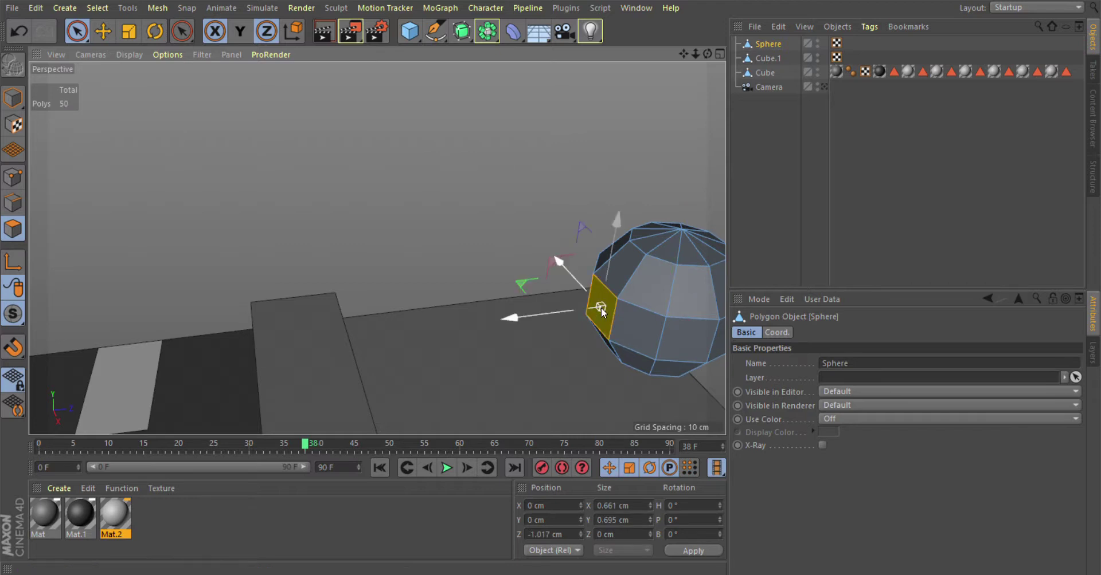
key("d")
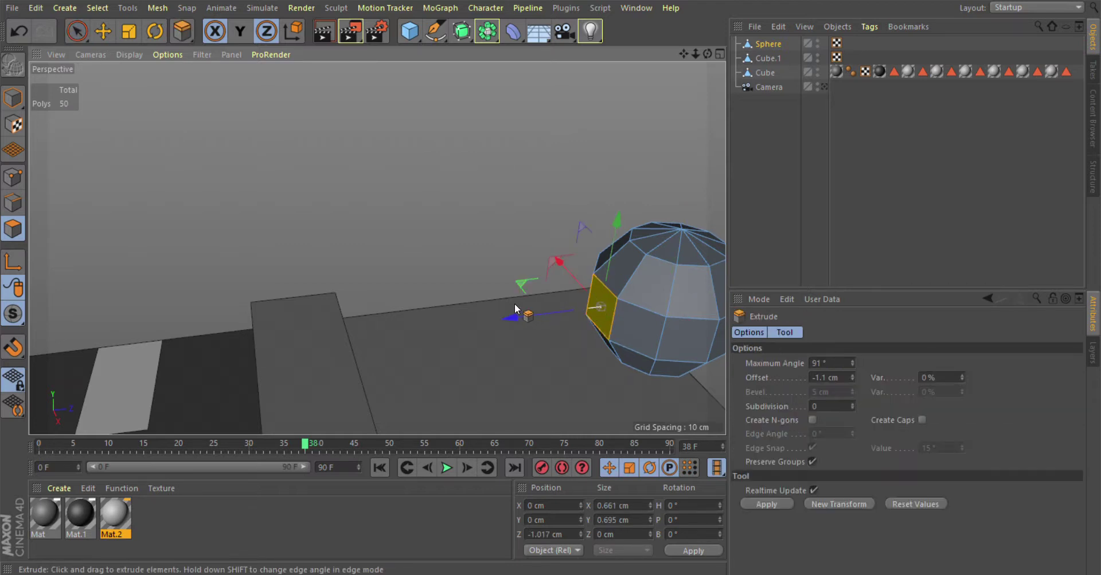
left_click_drag(514, 303, 536, 304)
key("space")
scroll(479, 294, "down", 3)
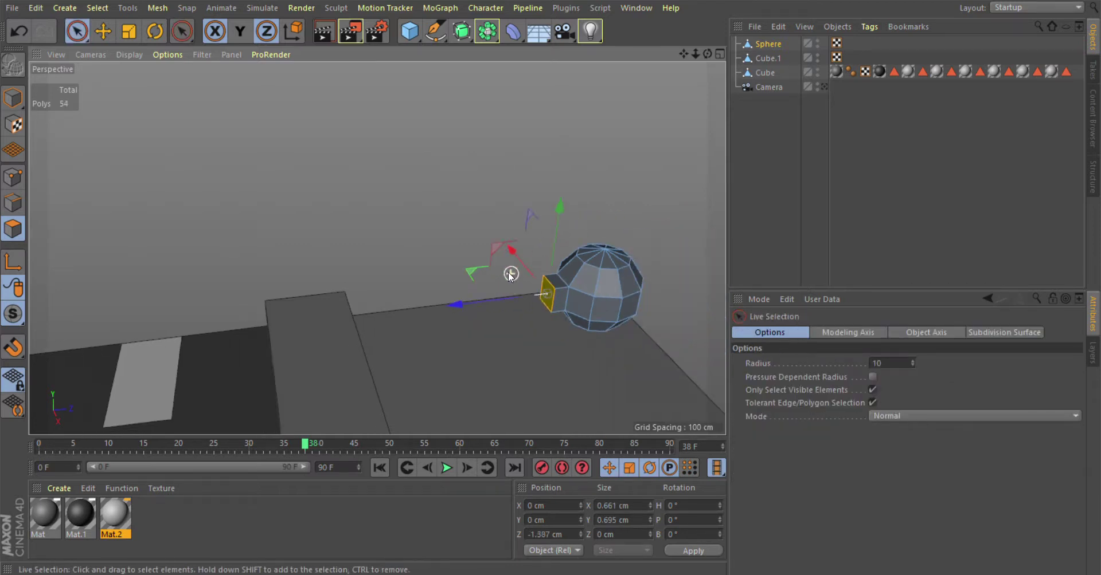
left_click(12, 97)
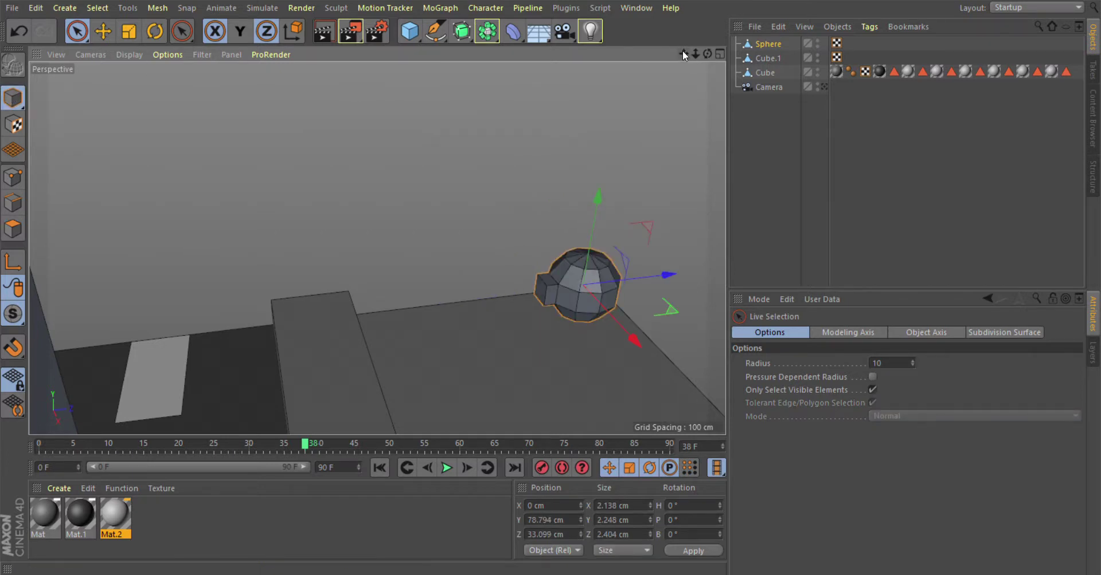
Step: Move the knob toward the tower wall and onto the recessed door
left_click_drag(707, 53, 740, 80)
left_click_drag(592, 276, 302, 140)
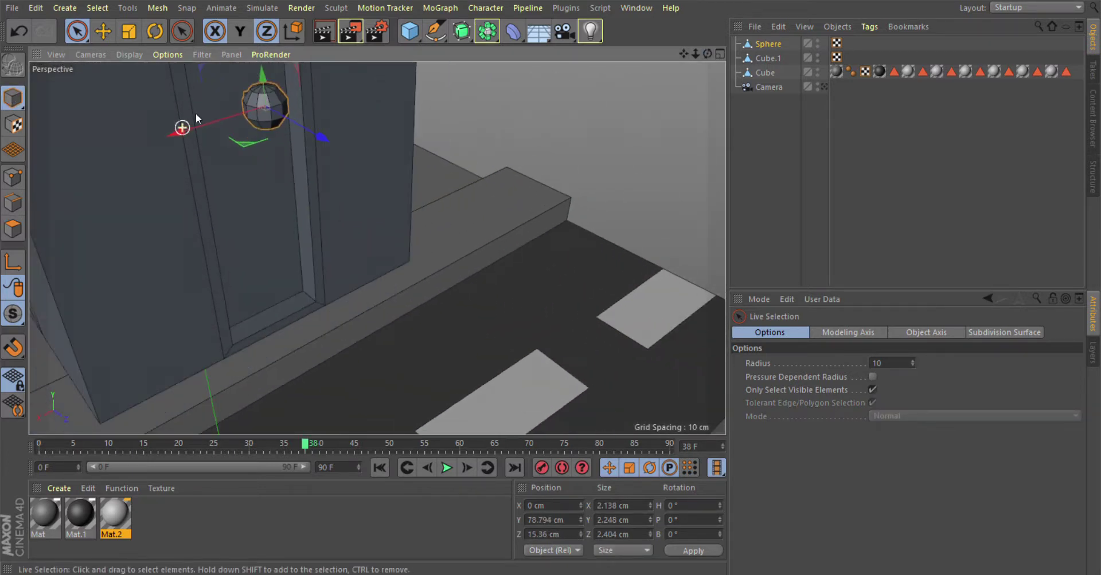
left_click_drag(684, 53, 377, 248)
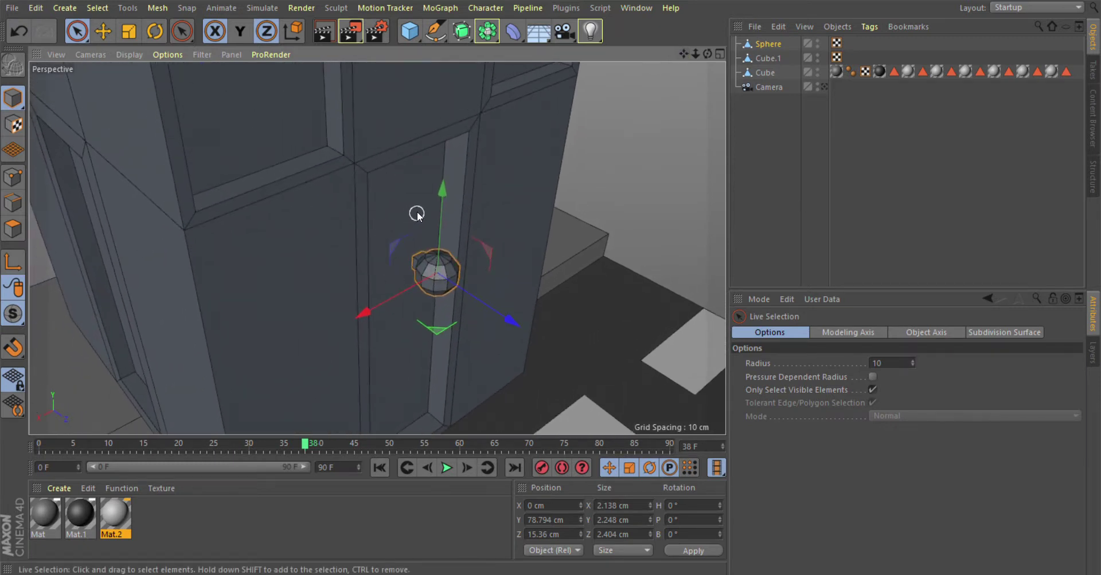
left_click_drag(447, 172, 433, 243)
left_click_drag(379, 349, 406, 325)
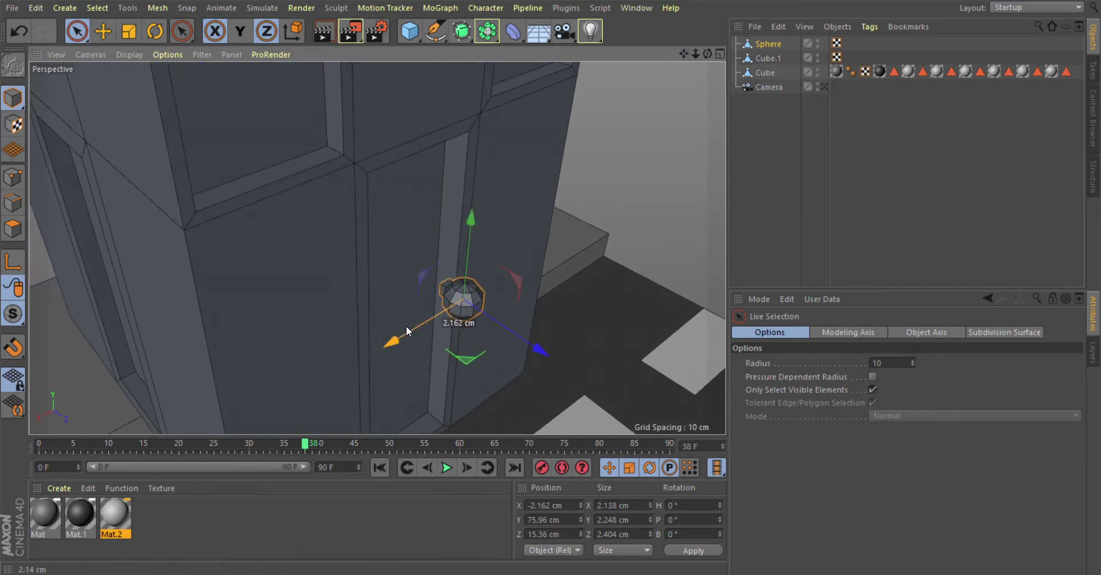
left_click_drag(528, 356, 505, 339)
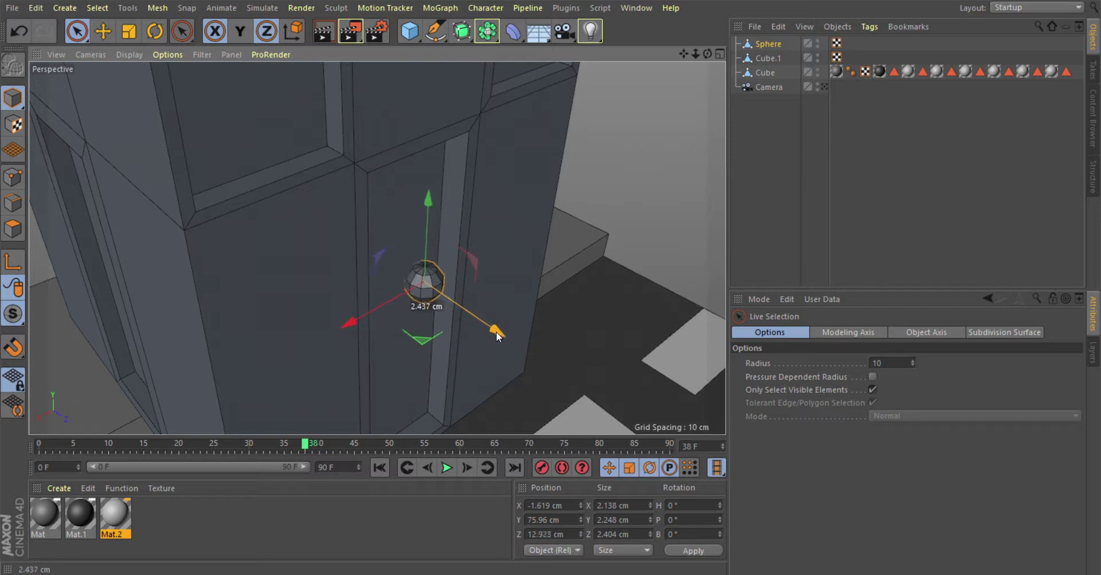
scroll(506, 339, "up", 3)
Step: Scale the sphere down to doorknob size, about 1.24 cm across
key("t")
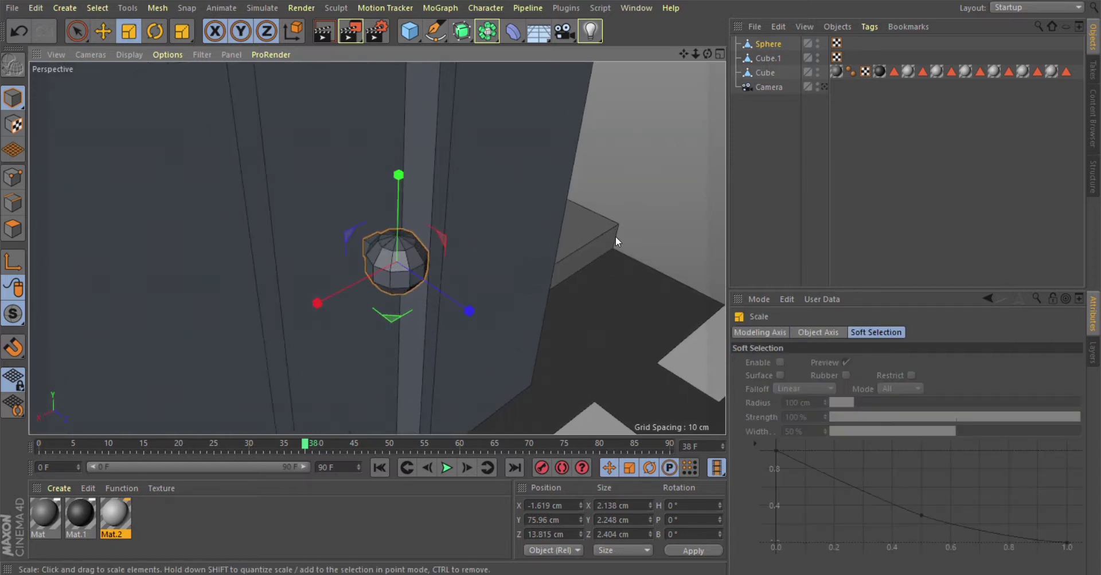
left_click(517, 247)
left_click(422, 262)
left_click_drag(594, 214, 394, 242)
key("space")
scroll(411, 234, "down", 2)
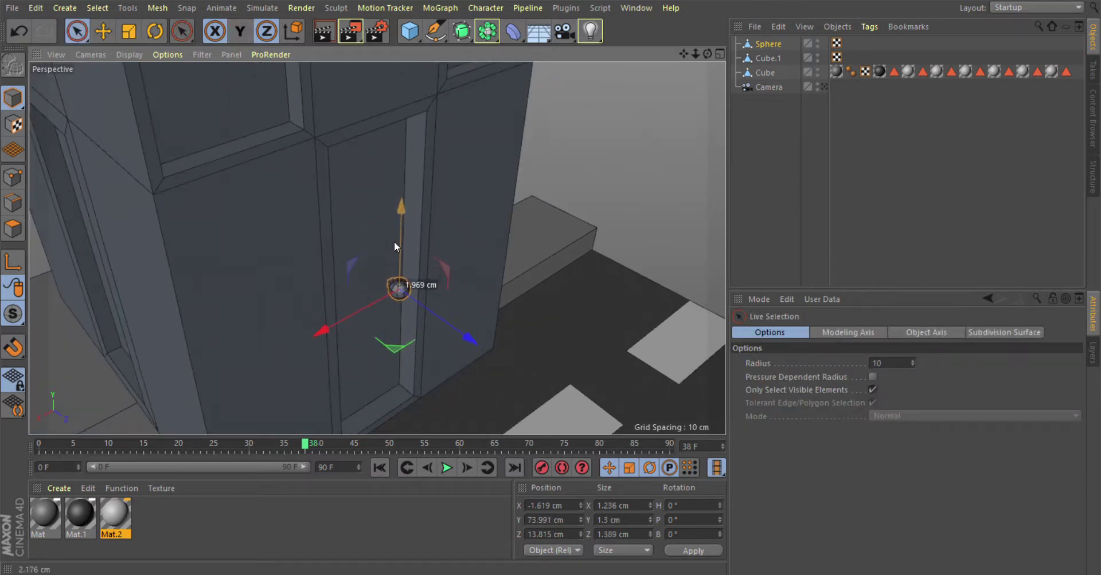
Step: Settle the doorknob against the door face and select it with both cube objects
left_click_drag(446, 318, 438, 321)
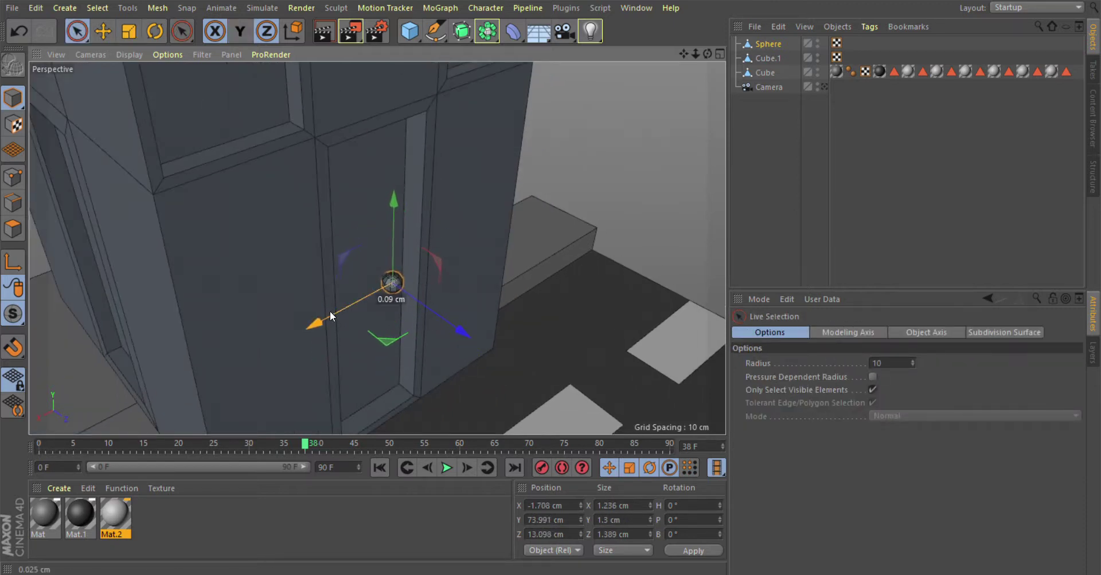
left_click_drag(329, 311, 345, 312)
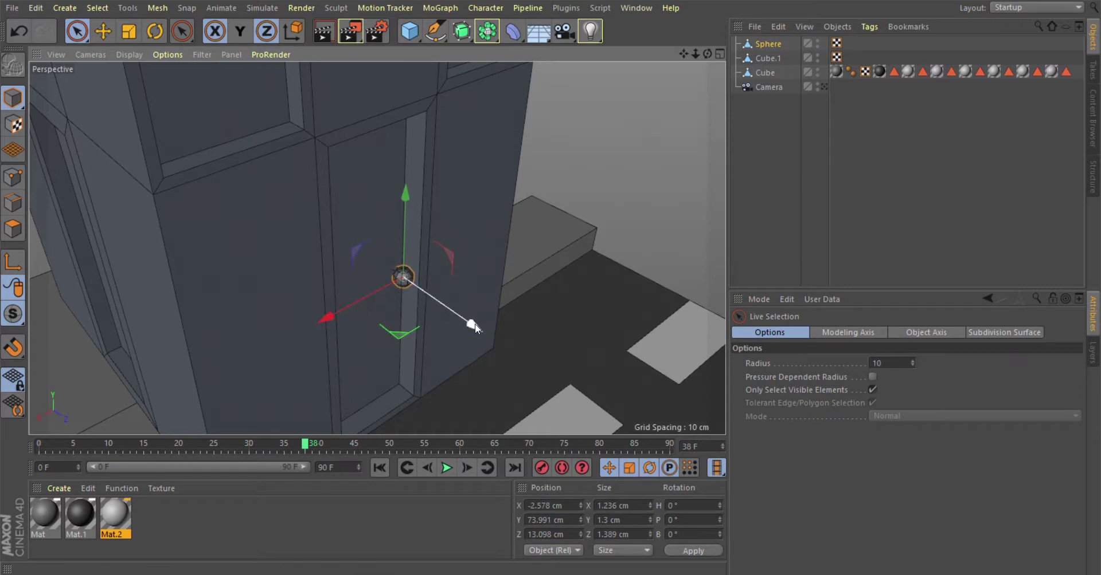
left_click_drag(474, 325, 611, 277)
scroll(473, 328, "down", 5)
scroll(528, 326, "down", 3)
left_click_drag(683, 53, 580, 54)
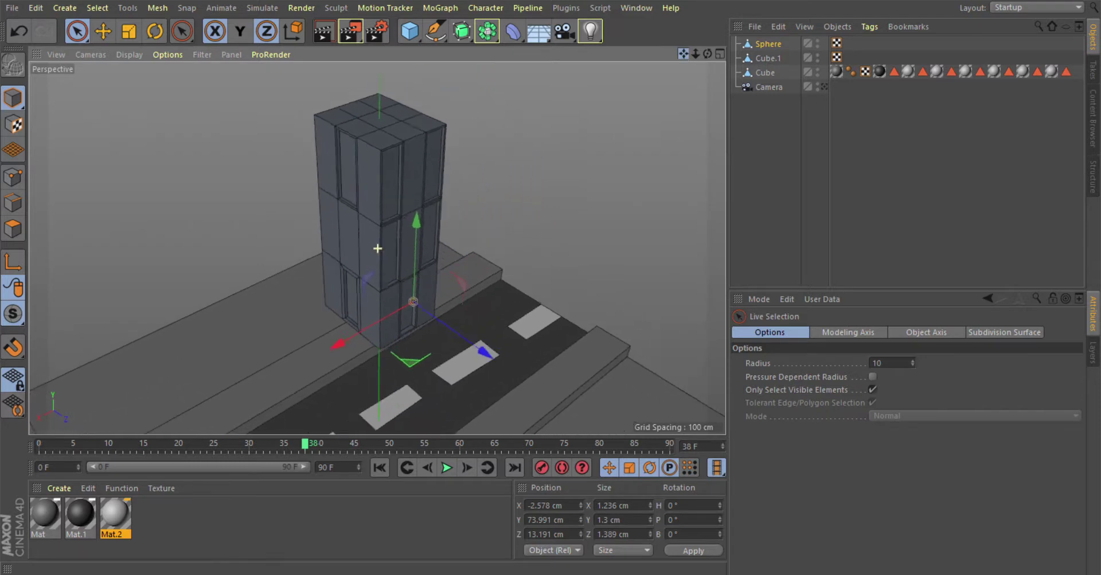
left_click_drag(785, 75, 762, 42)
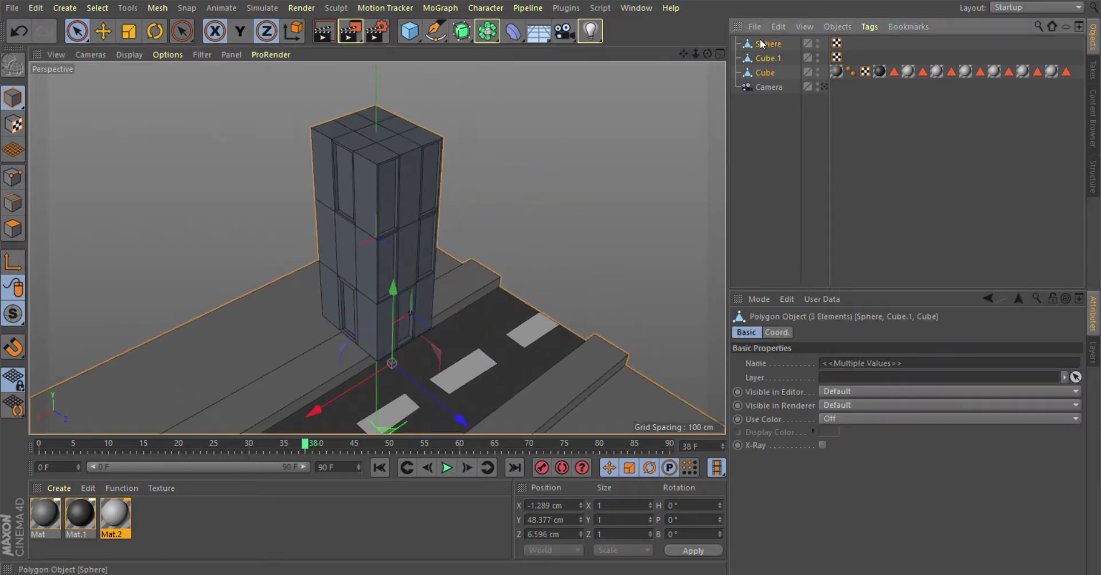
Step: Move the merged House tower back and down onto the slab beside the road
left_click(774, 72, "ctrl")
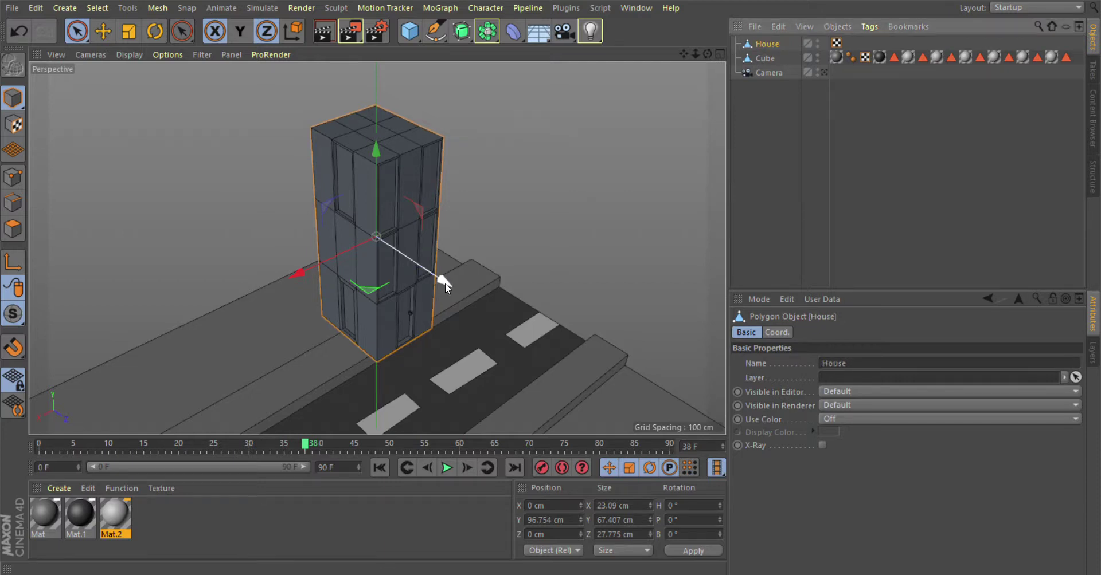
left_click_drag(445, 282, 363, 228)
left_click_drag(281, 233, 266, 220)
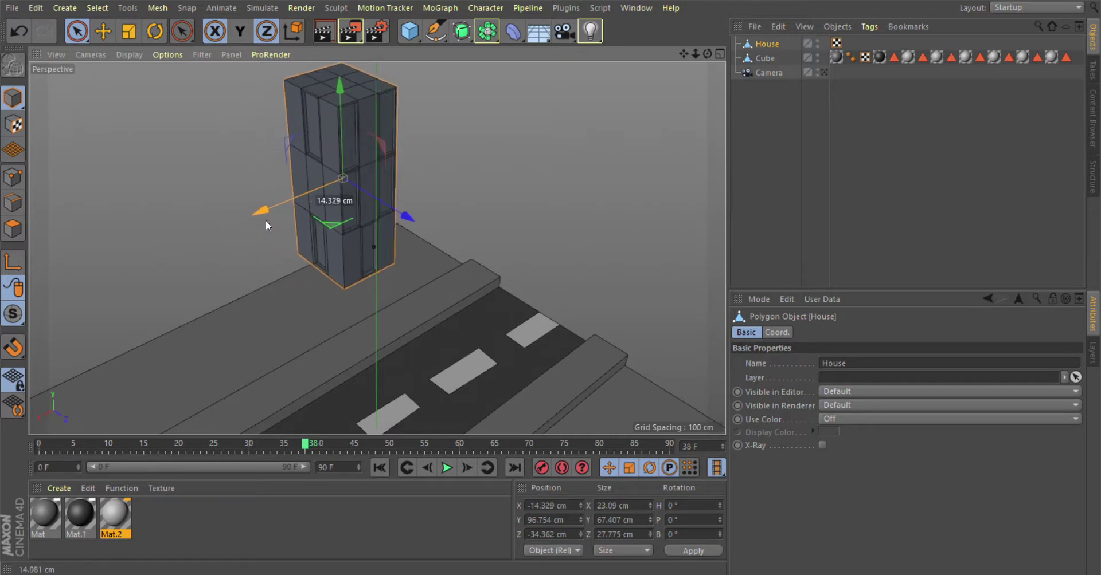
left_click_drag(347, 84, 336, 214)
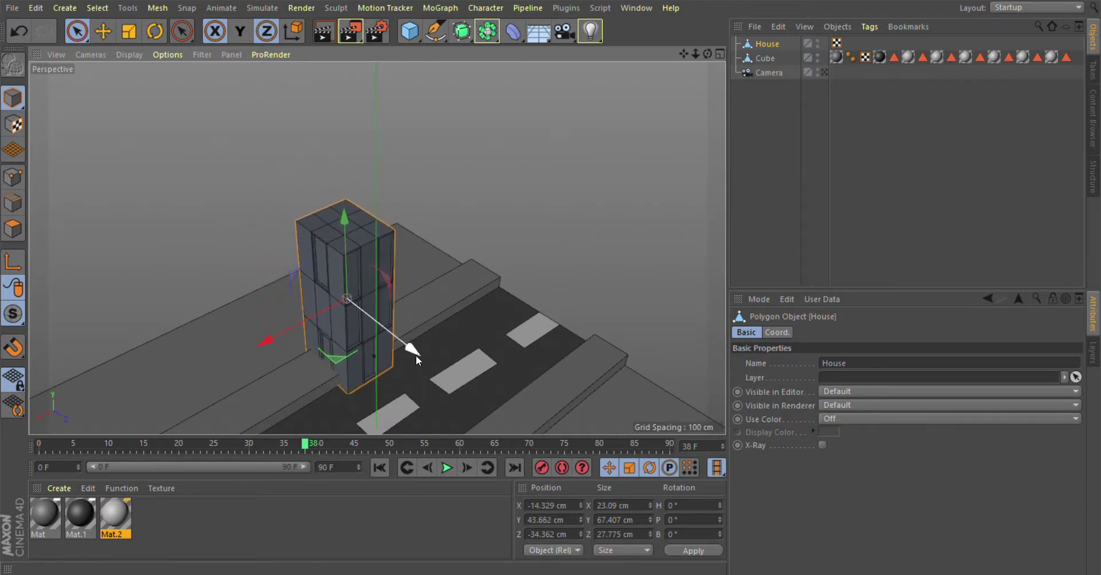
mouse_move(416, 358)
left_mouse_down()
mouse_move(370, 300)
mouse_move(344, 295)
left_mouse_up()
left_click_drag(208, 292, 263, 266)
Step: Enlarge the House about 15% to roughly 34.6 × 101 × 41.6 cm and reseat it on the slab
key("t")
left_click_drag(511, 219, 641, 189)
key("9")
mouse_move(346, 167)
left_mouse_down()
mouse_move(351, 116)
mouse_move(354, 133)
left_mouse_up()
left_click_drag(265, 226, 279, 220)
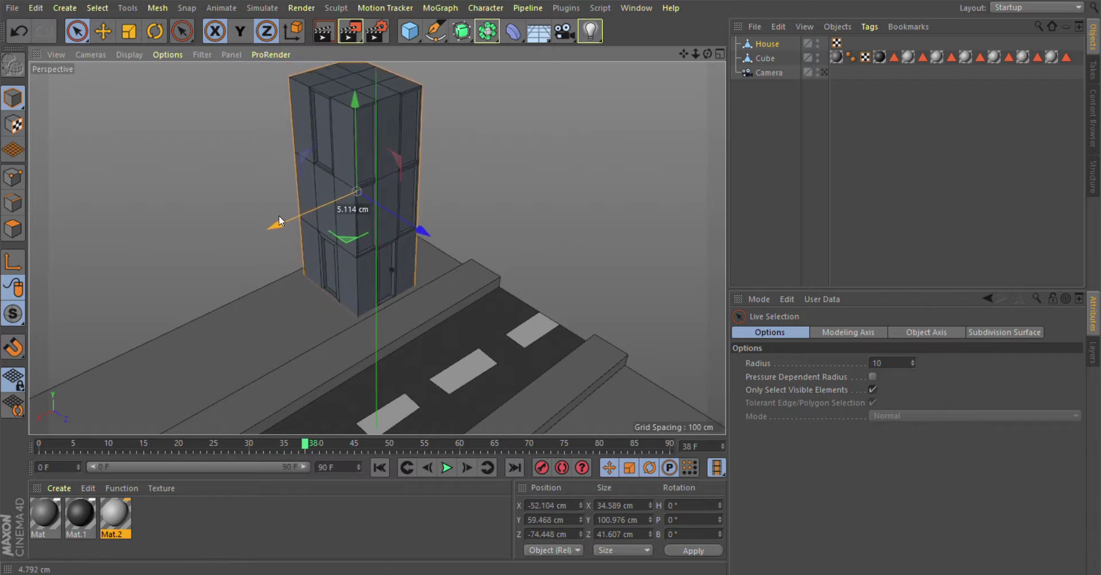
left_click_drag(353, 146, 354, 142)
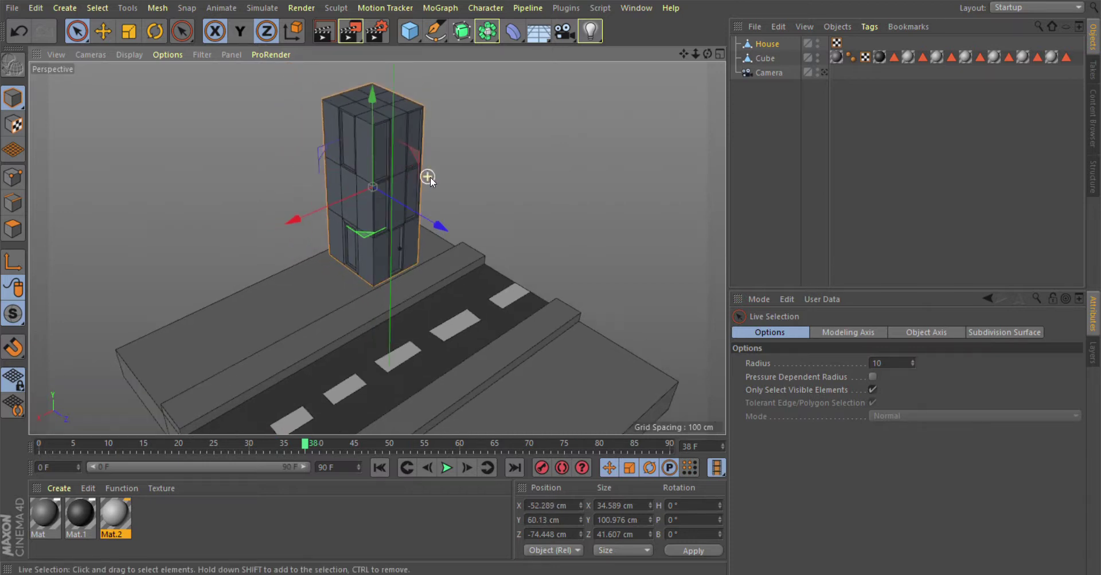
left_click(823, 73)
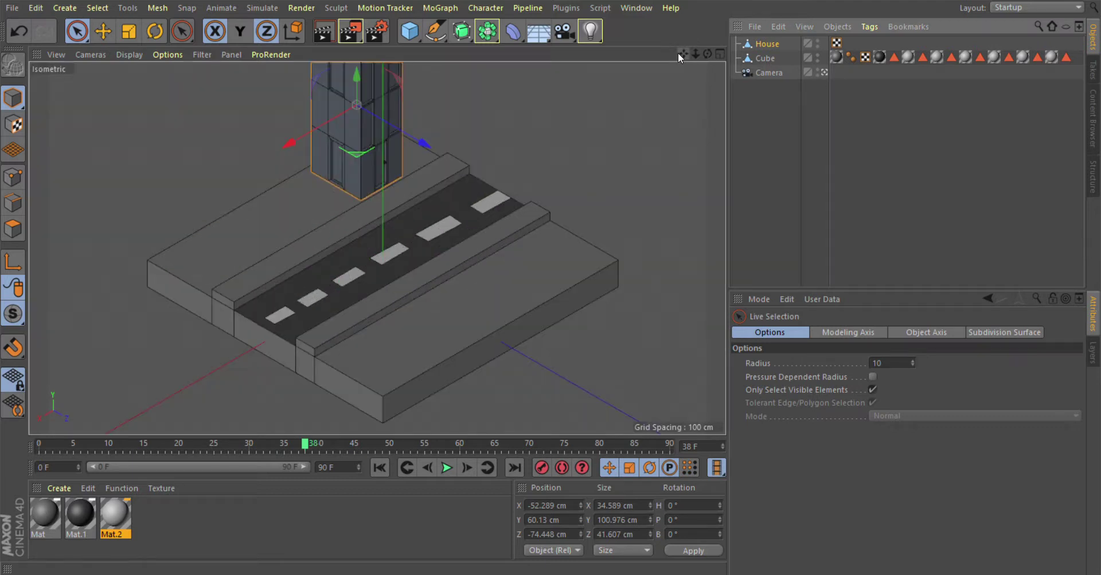
Step: Frame the isometric view and place House.1 beside the original at X 40.637 cm
left_click_drag(680, 54, 681, 100)
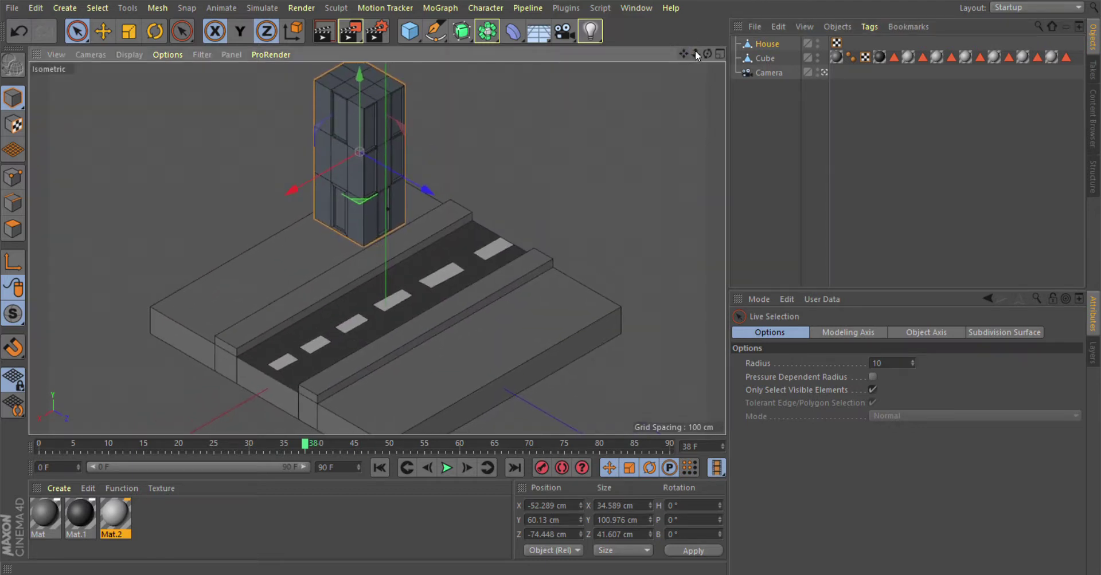
left_click_drag(695, 53, 660, 55)
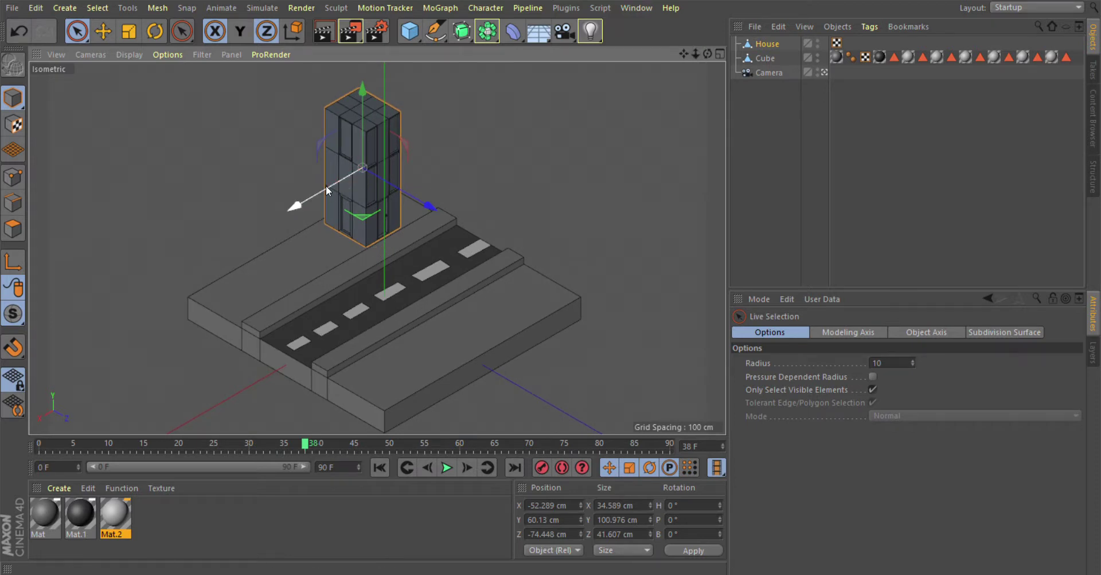
mouse_move(310, 197)
left_mouse_down()
mouse_move(321, 191)
mouse_move(307, 211)
mouse_move(206, 260)
left_mouse_up()
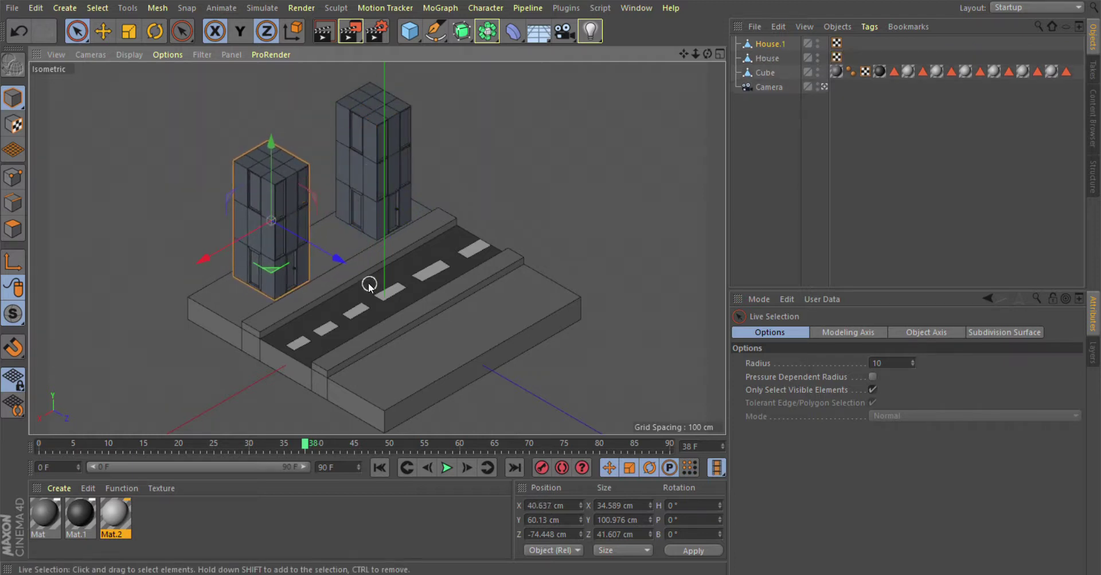
Step: Select House.1's top faces, extrude them up 10.5 cm and scale them inward into a slope
scroll(476, 342, "down", 2)
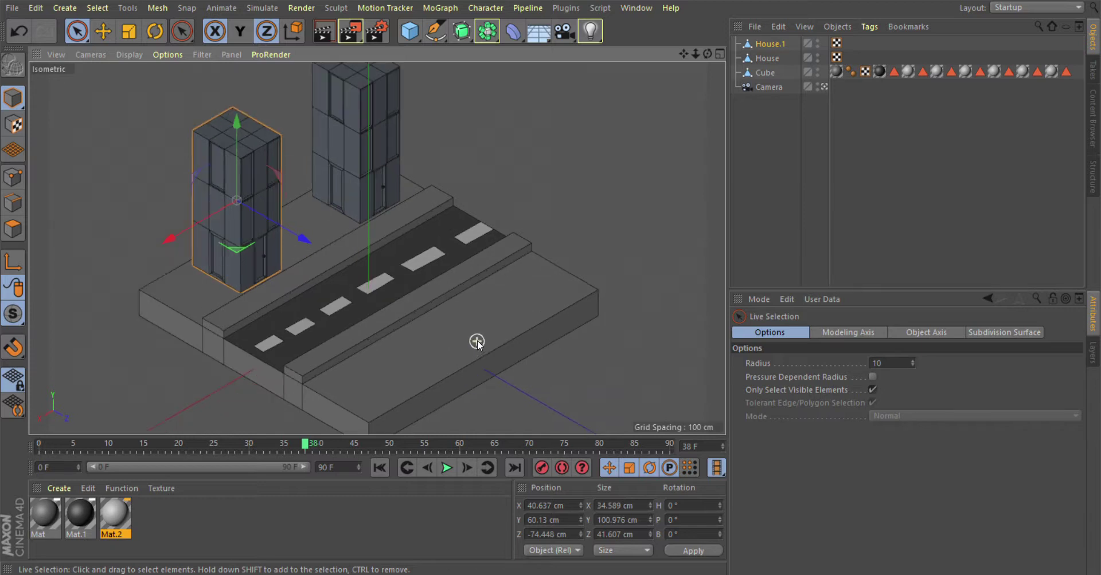
key("F1")
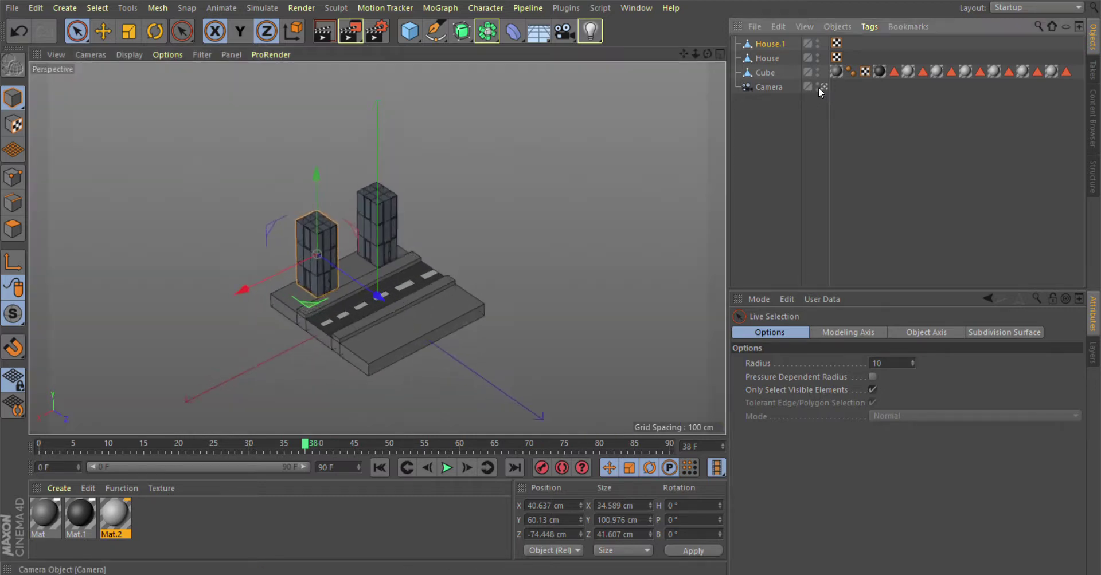
scroll(514, 181, "up", 5)
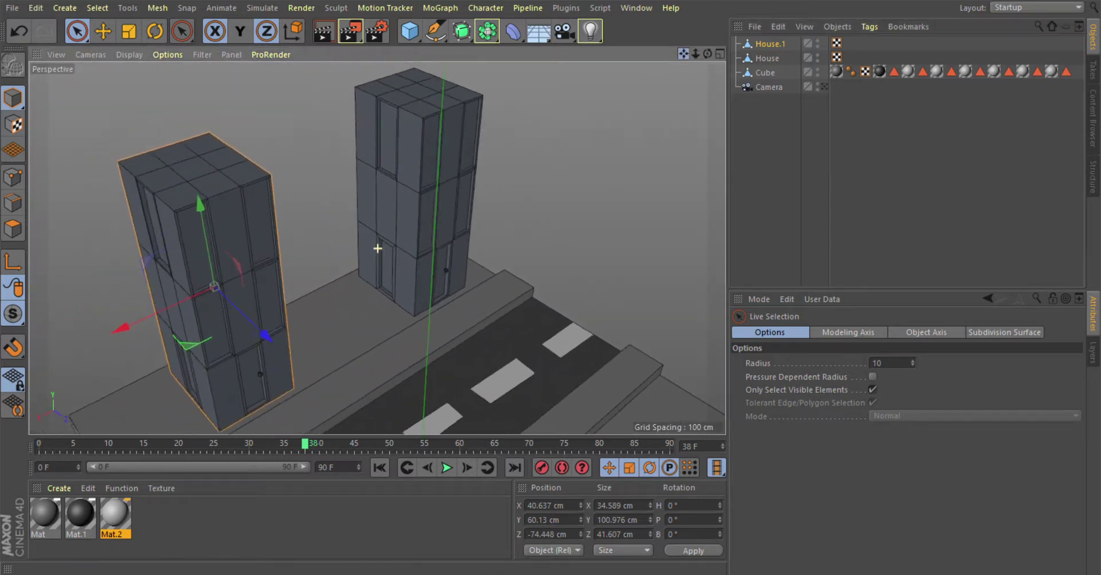
left_click_drag(376, 246, 376, 246, "alt")
left_click(17, 230)
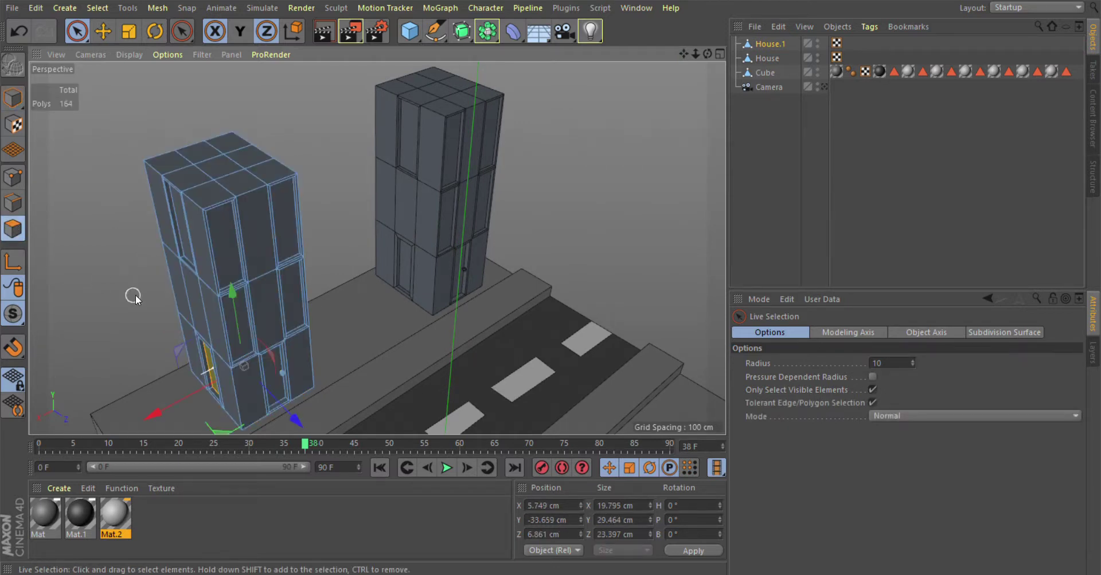
scroll(425, 191, "up", 2)
scroll(394, 192, "up", 2)
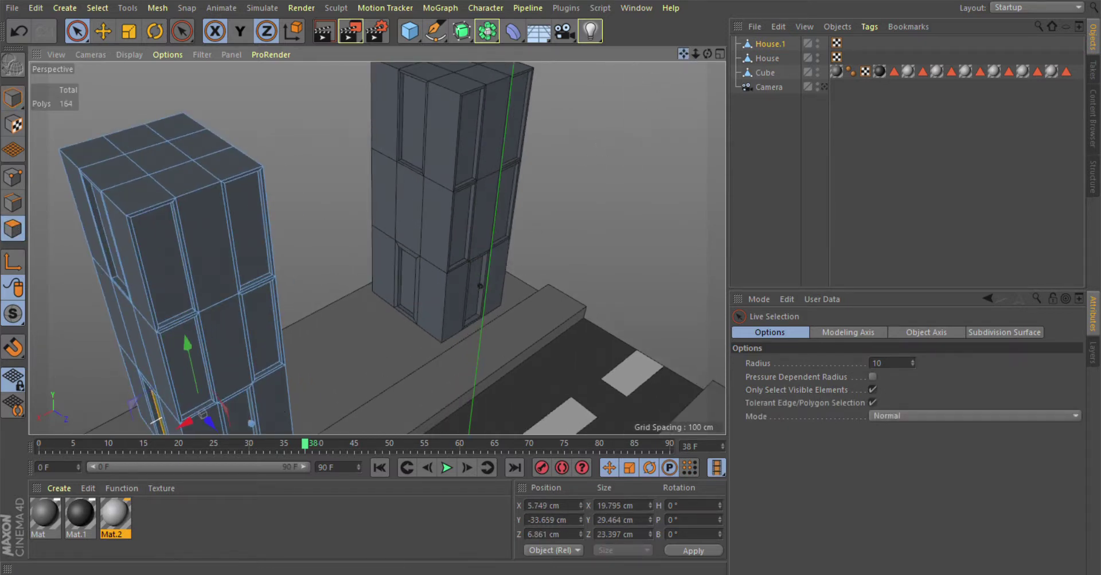
left_click_drag(707, 53, 378, 250)
mouse_move(427, 197)
left_mouse_down()
mouse_move(409, 207)
mouse_move(393, 244)
left_mouse_up()
scroll(416, 228, "up", 1)
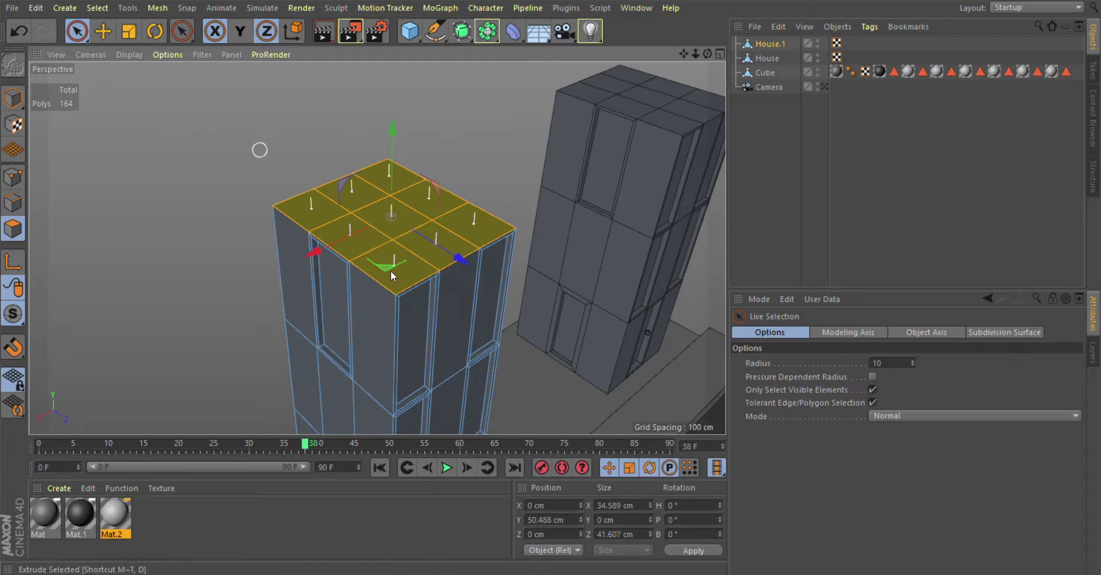
key("d")
left_click_drag(552, 344, 579, 344)
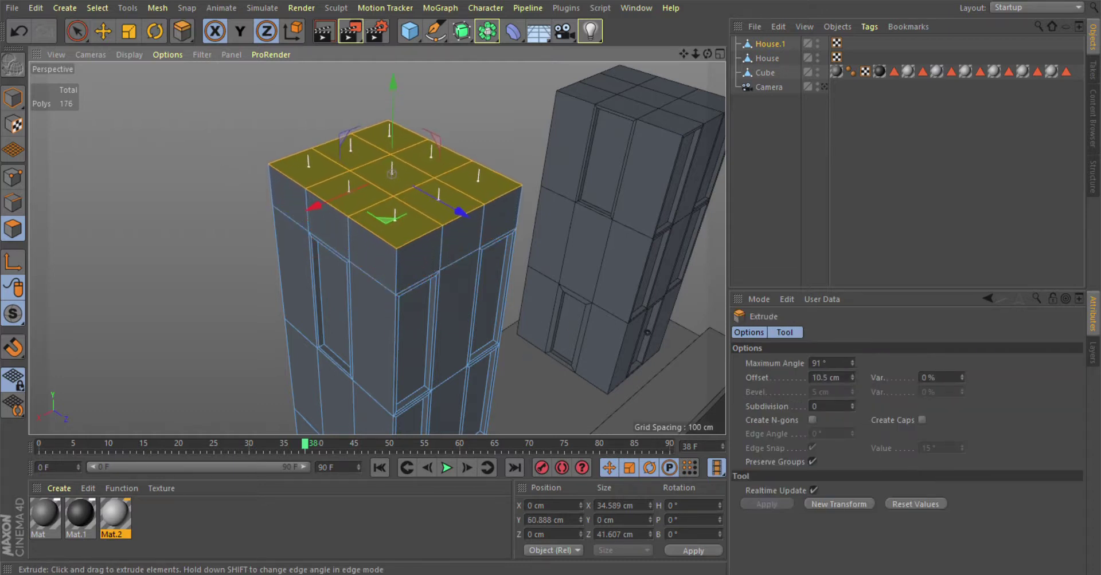
key("t")
mouse_move(568, 289)
left_mouse_down()
mouse_move(199, 244)
mouse_move(12, 243)
mouse_move(225, 243)
left_mouse_up()
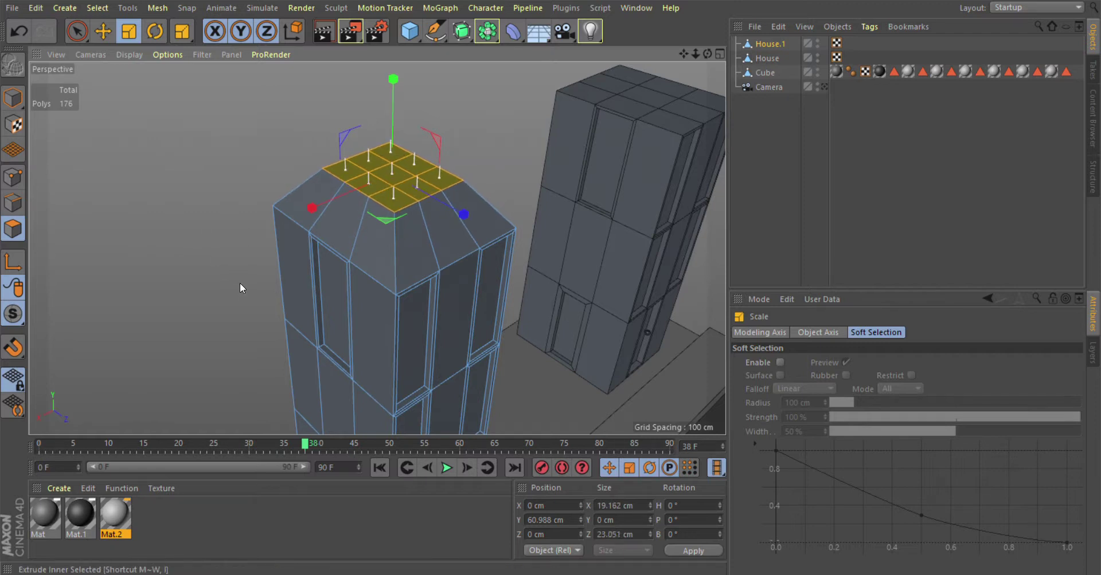
Step: Extrude the top faces again and pinch the cap down into a pointed spire
key("d")
left_click_drag(215, 240, 256, 240)
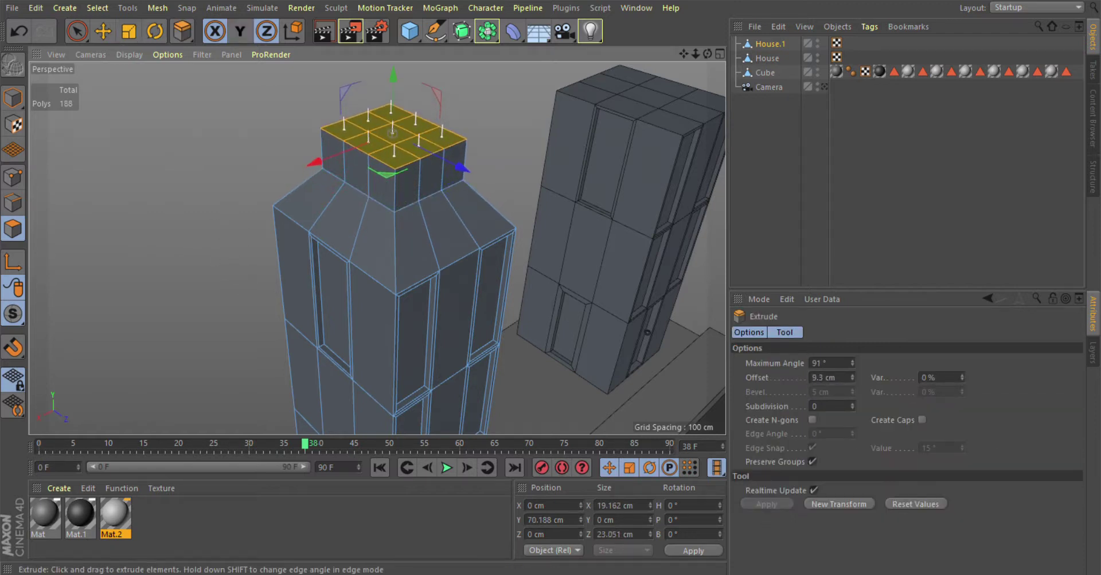
key("t")
left_click(308, 186)
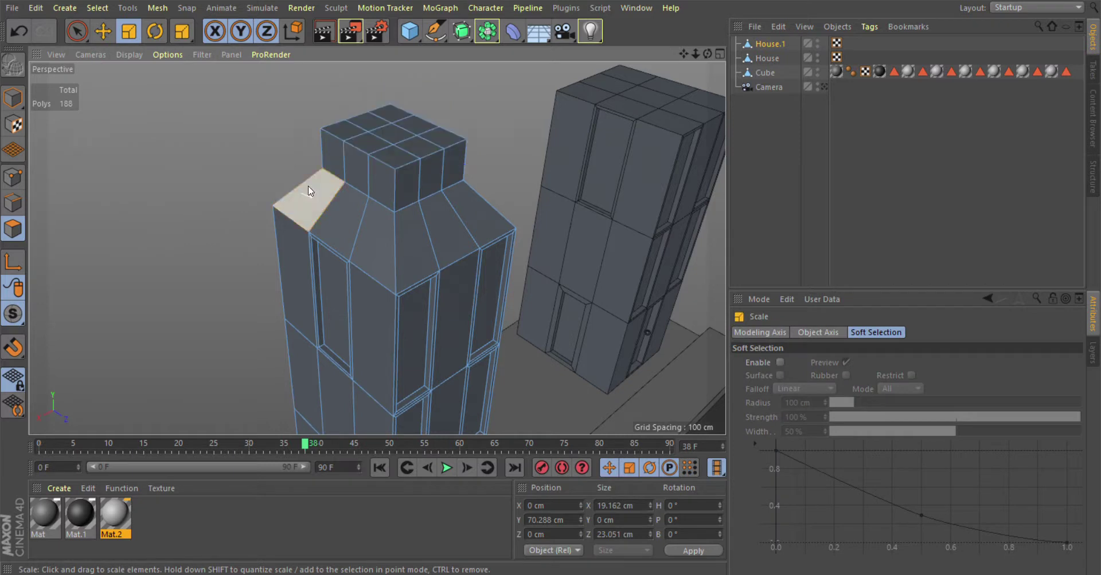
key("ctrl+z")
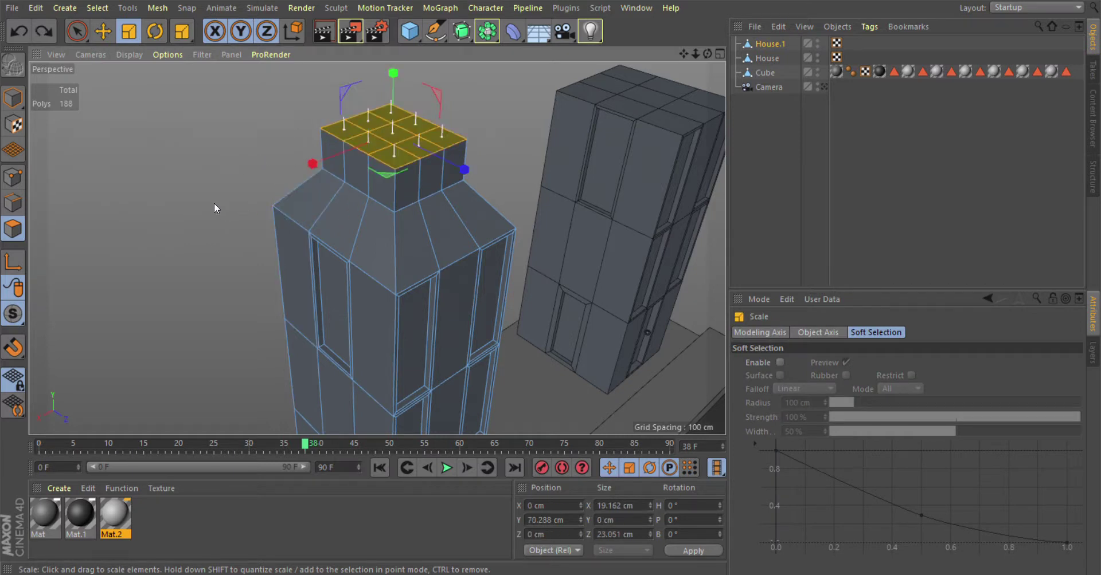
left_click_drag(214, 203, 86, 222)
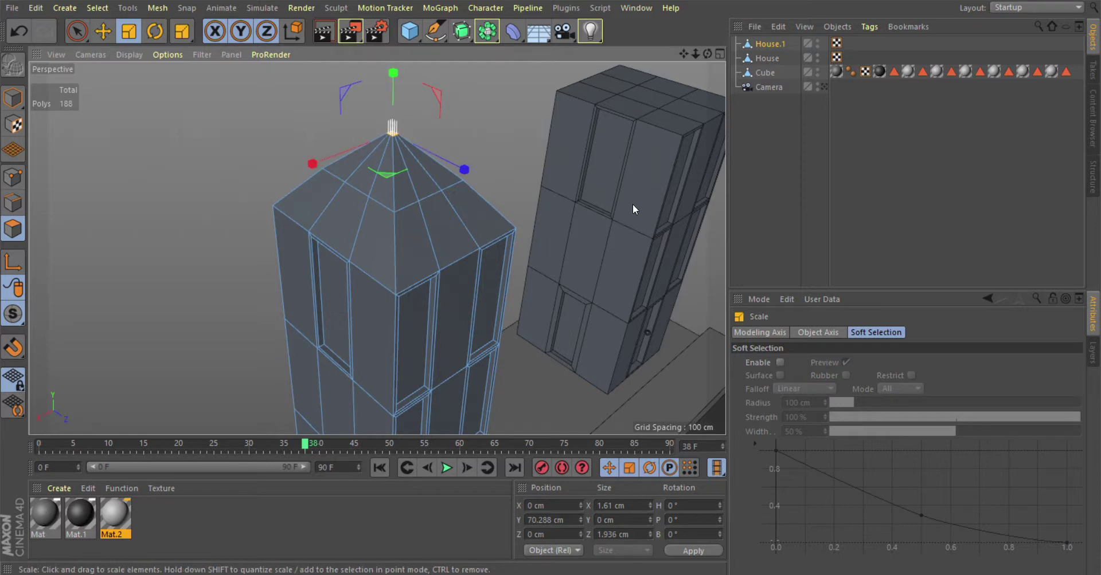
key("space")
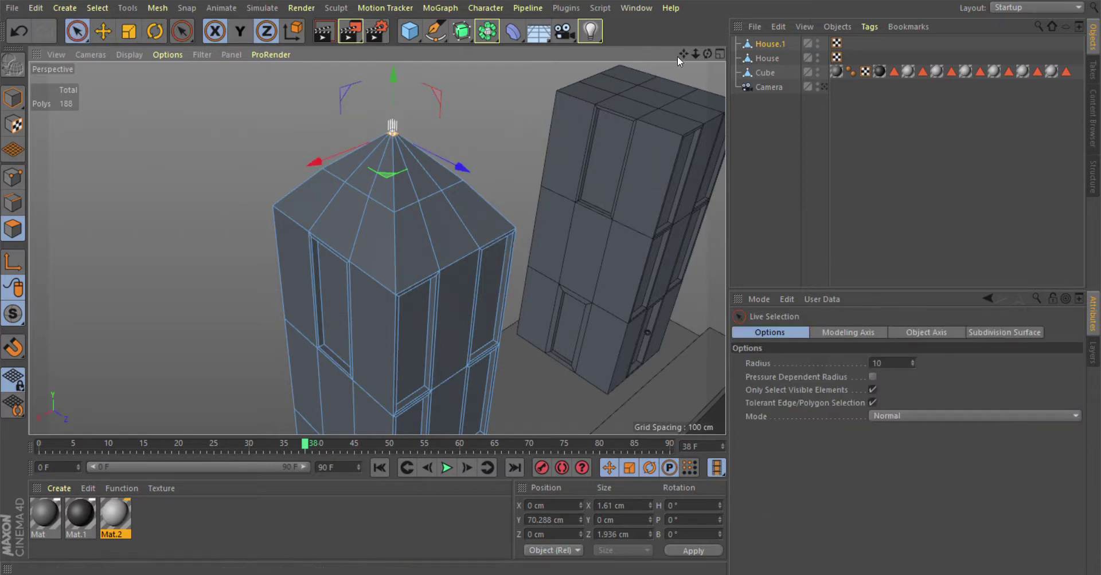
left_click_drag(683, 53, 377, 248)
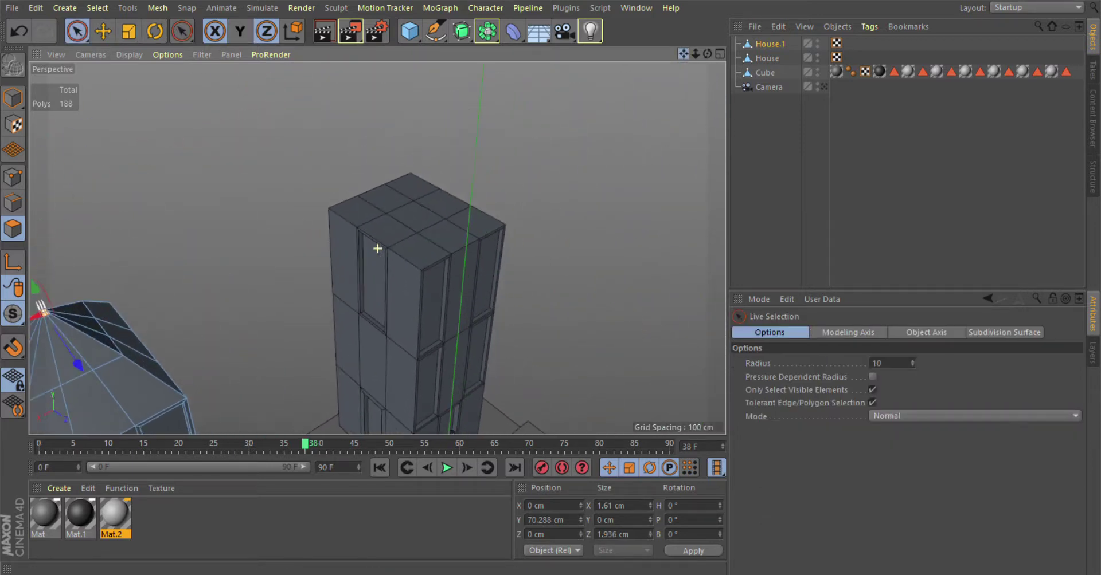
Step: Inset the nine top faces of the original House tower and extrude them upward
left_click(770, 58)
key("o")
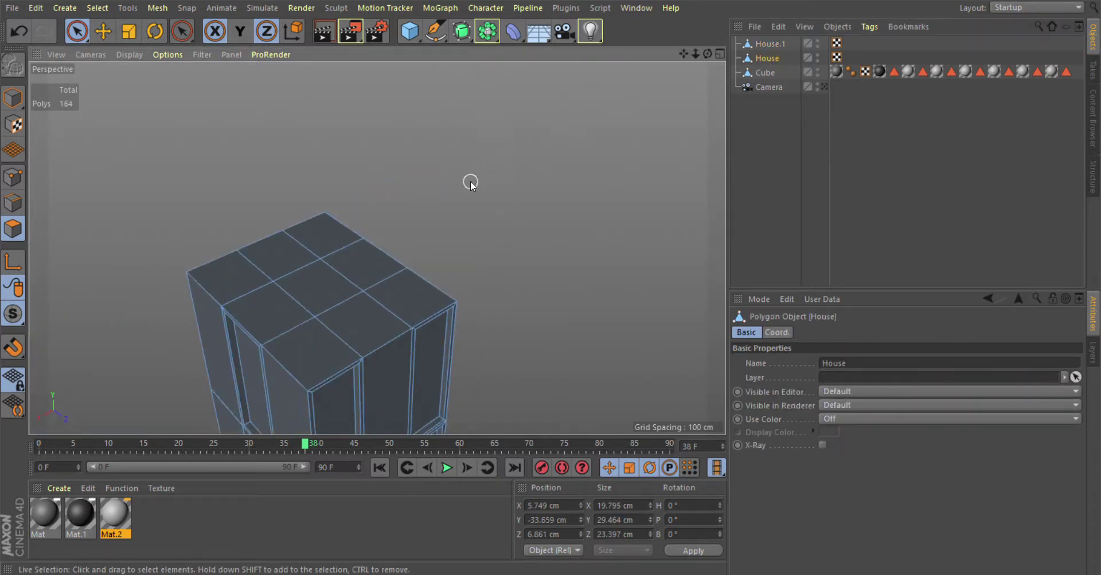
mouse_move(376, 246)
left_mouse_down("alt")
mouse_move(387, 328)
mouse_move(330, 266)
left_mouse_up("alt")
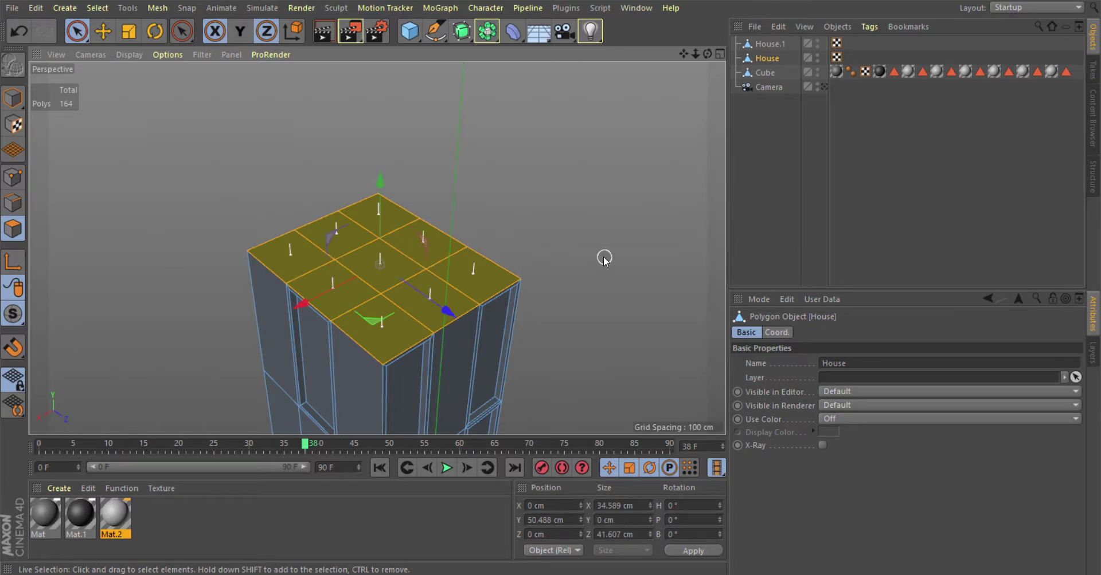
key("i")
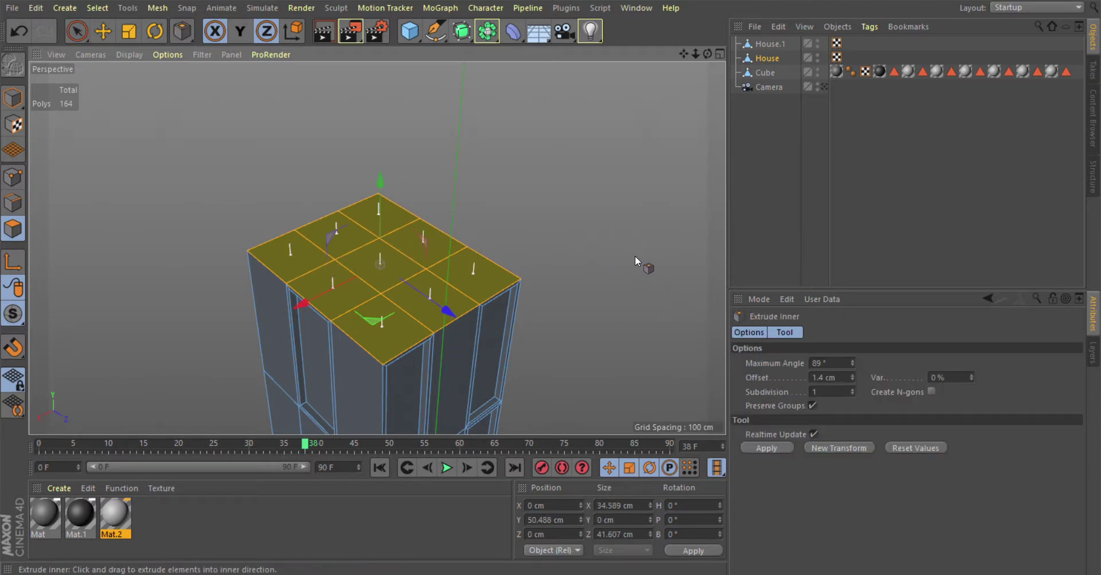
left_click_drag(635, 255, 660, 247)
key("d")
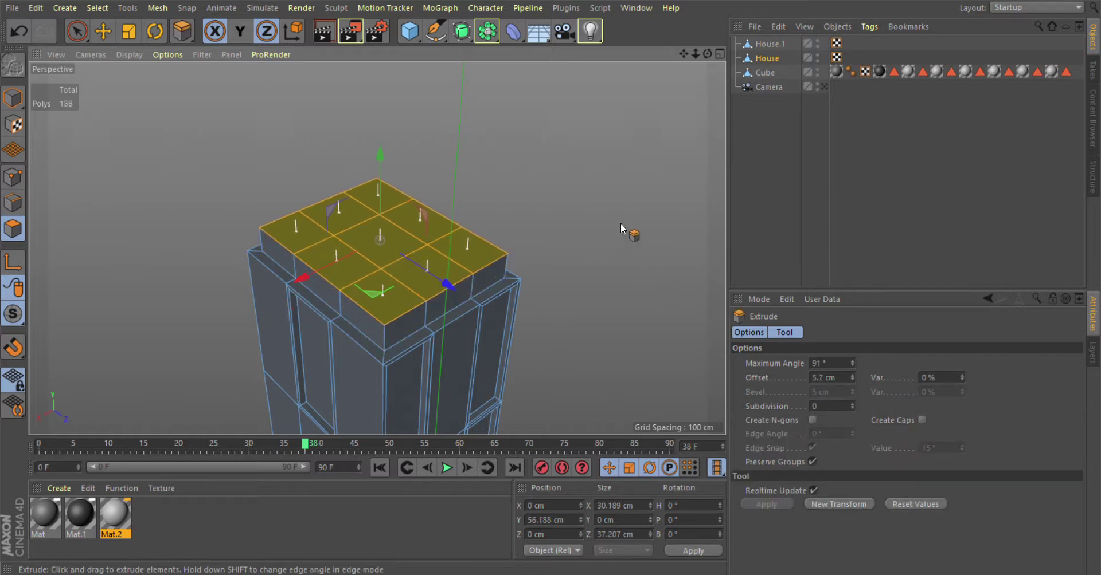
key("space")
left_click(599, 213)
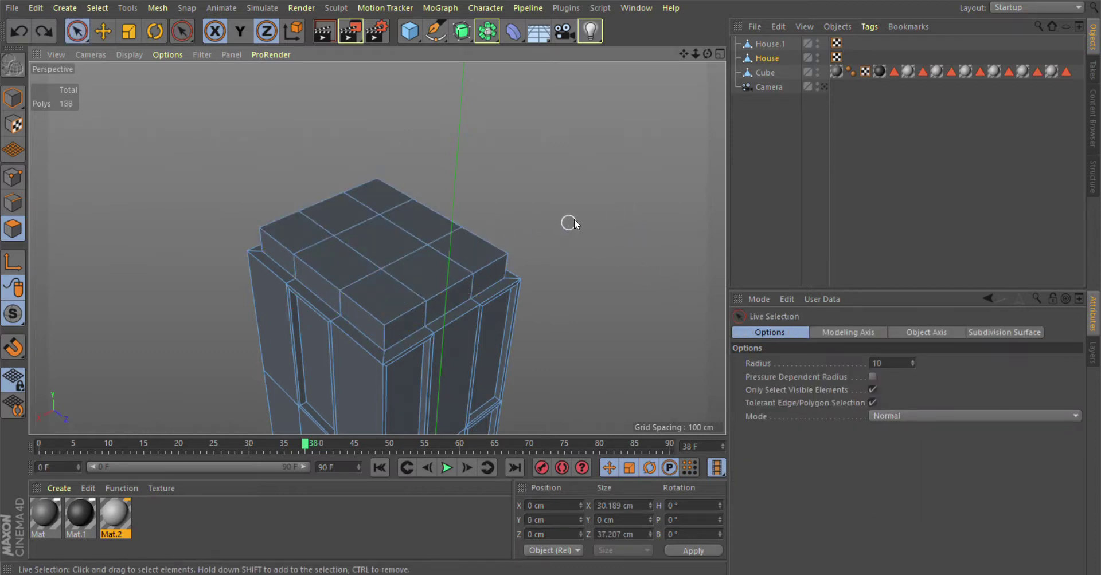
key("ctrl+z")
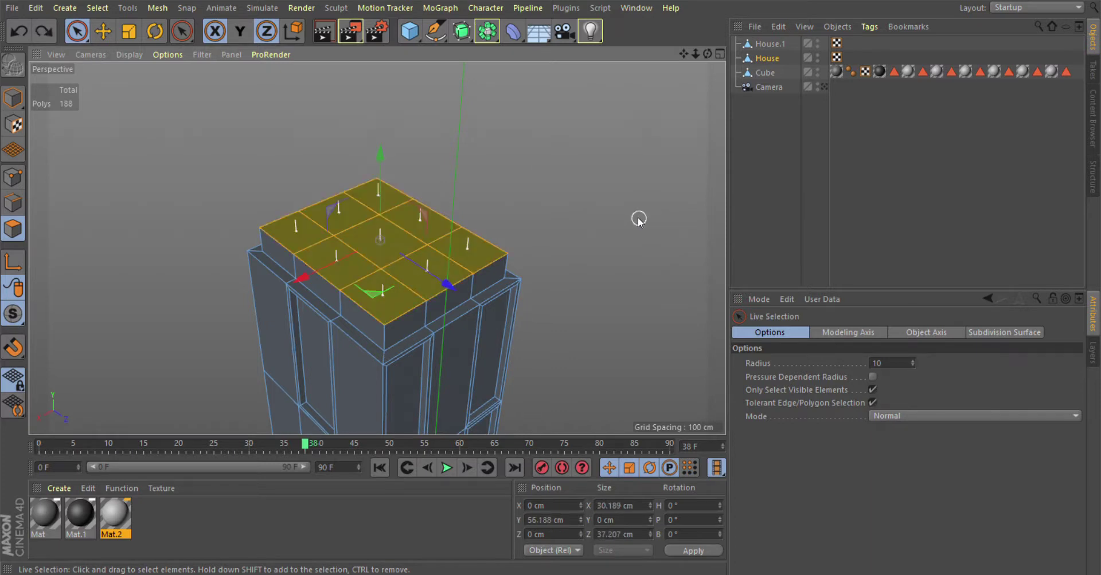
Step: Scale the top faces to about 64%, raise them about 5 cm, then shrink them to a point
key("t")
left_click_drag(634, 218, 392, 232)
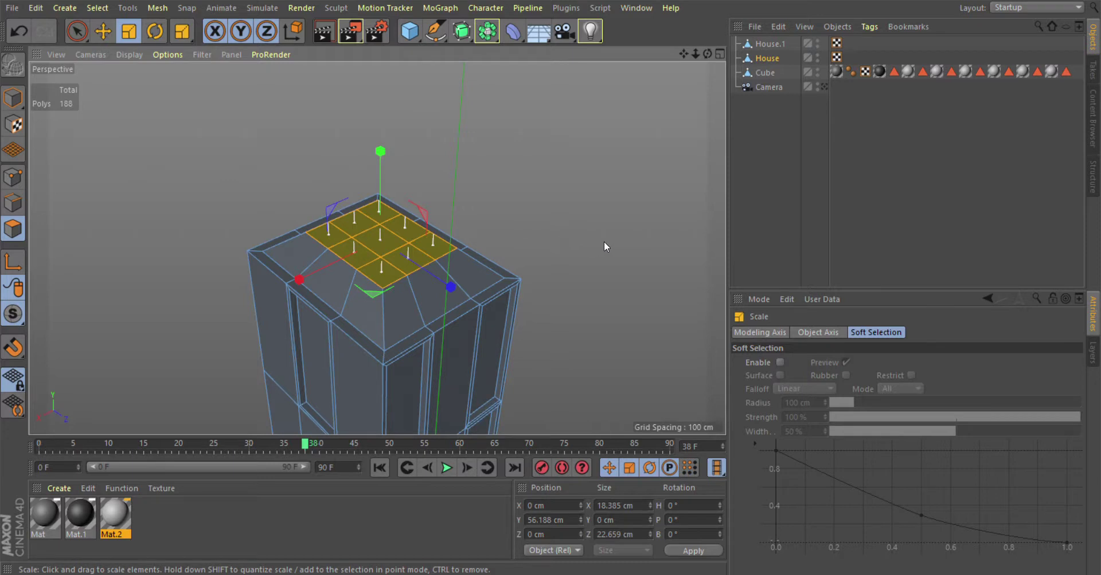
key("i")
key("d")
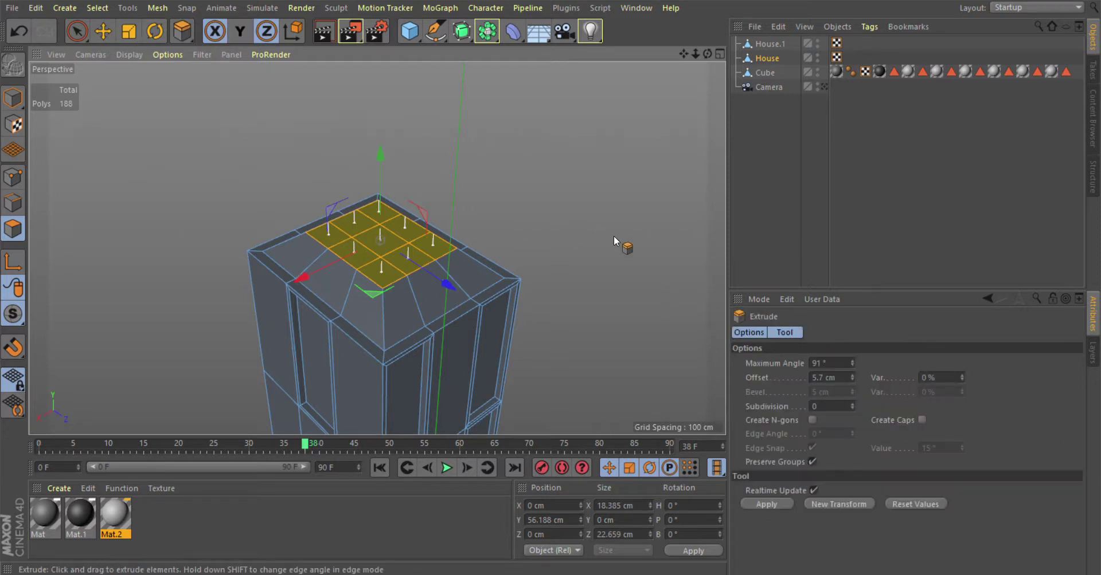
left_click_drag(613, 235, 636, 236)
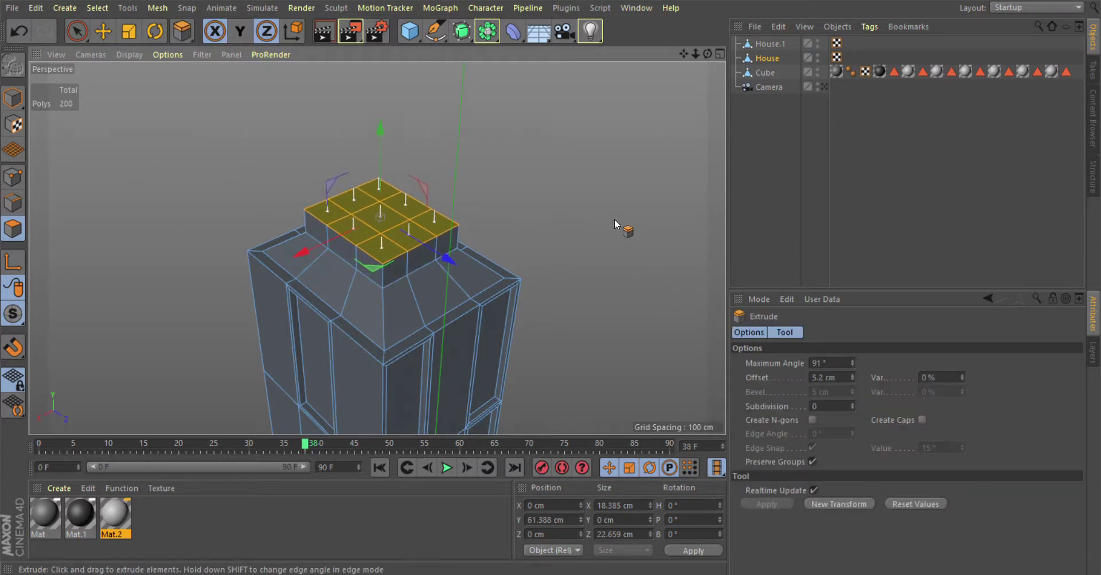
key("t")
mouse_move(618, 201)
left_mouse_down()
mouse_move(459, 201)
mouse_move(200, 230)
left_mouse_up()
scroll(339, 183, "down", 3)
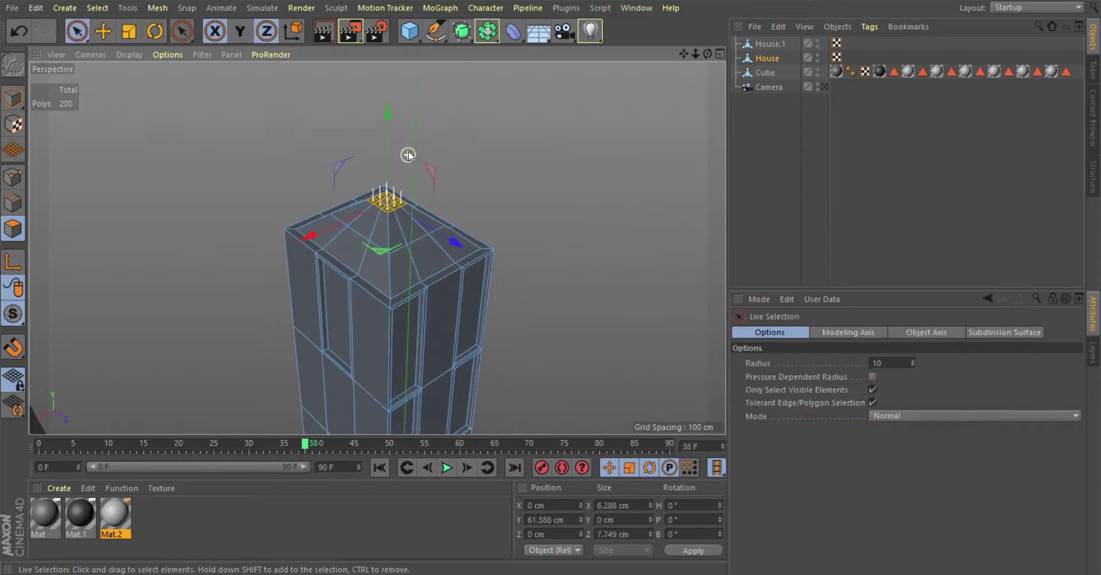
mouse_move(378, 248)
left_mouse_down("alt")
mouse_move(461, 274)
mouse_move(40, 170)
left_mouse_up("alt")
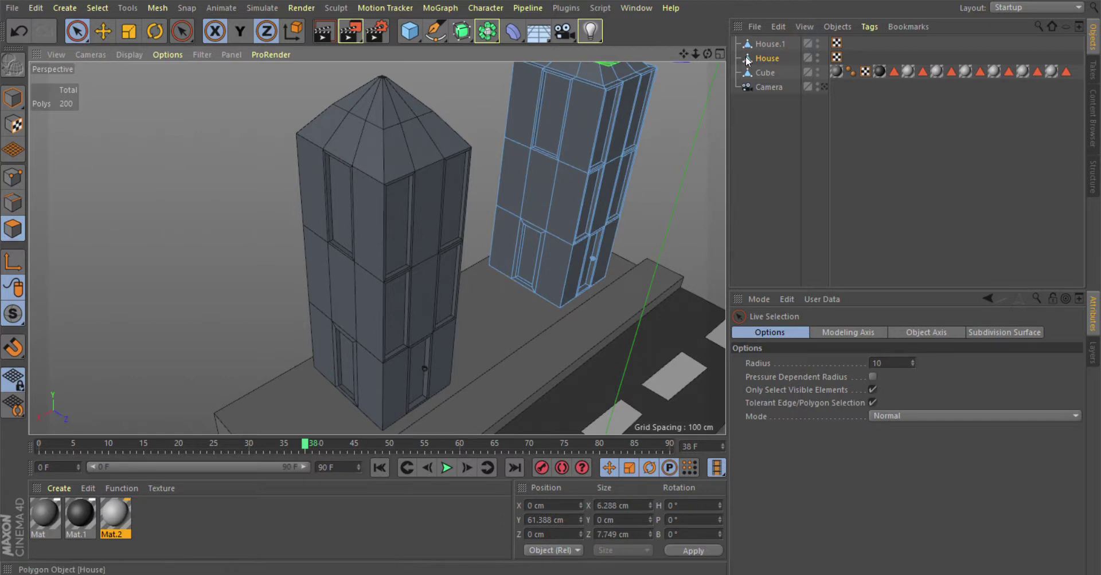
Step: Select the pointed roof polygons of the second tower House.1
left_click(761, 45)
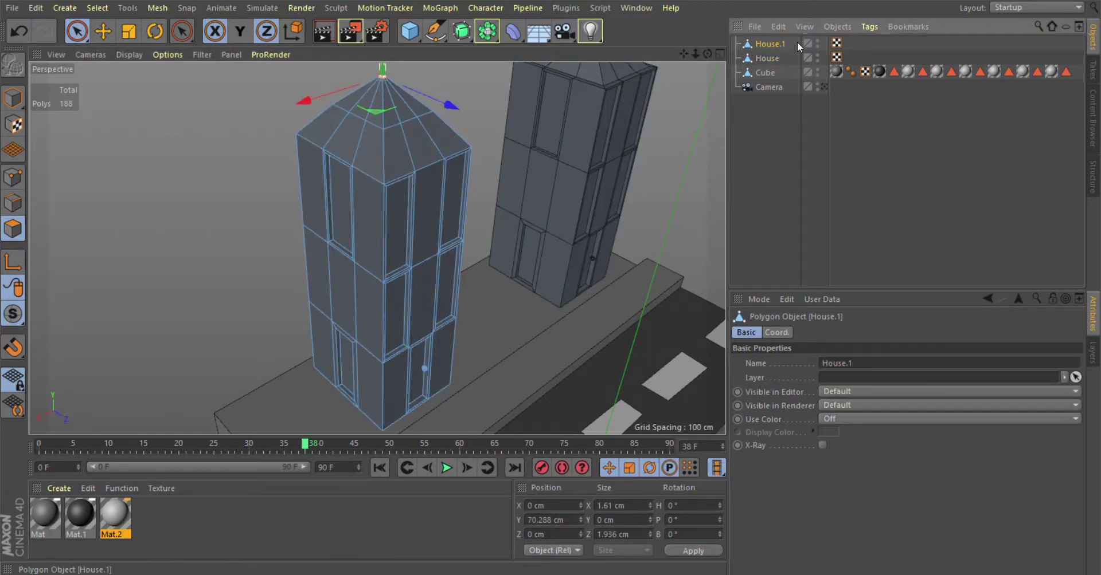
scroll(518, 189, "up", 3)
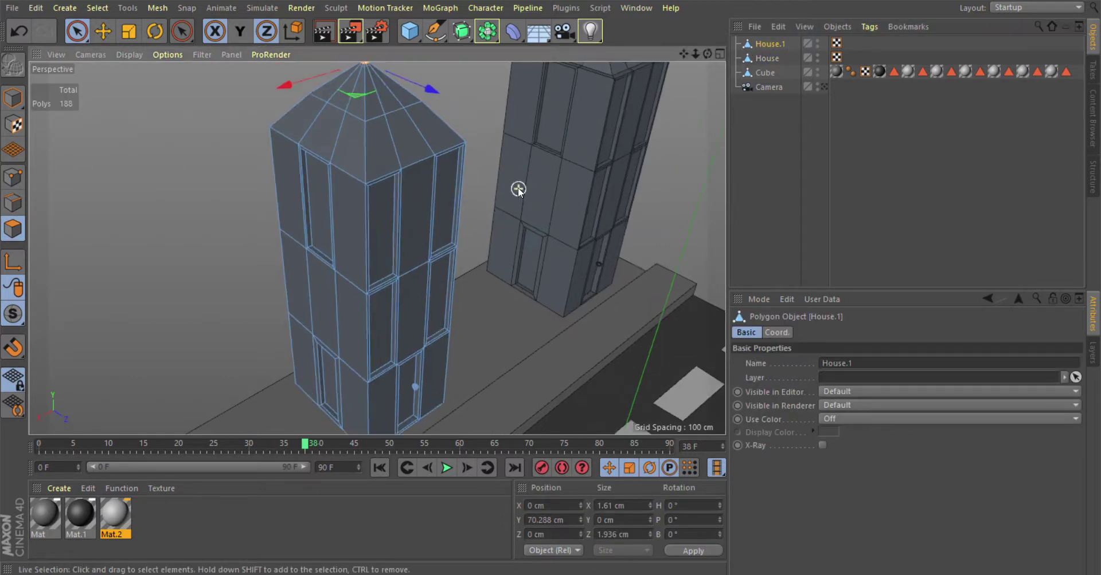
scroll(517, 189, "up", 2)
scroll(376, 246, "down", 2)
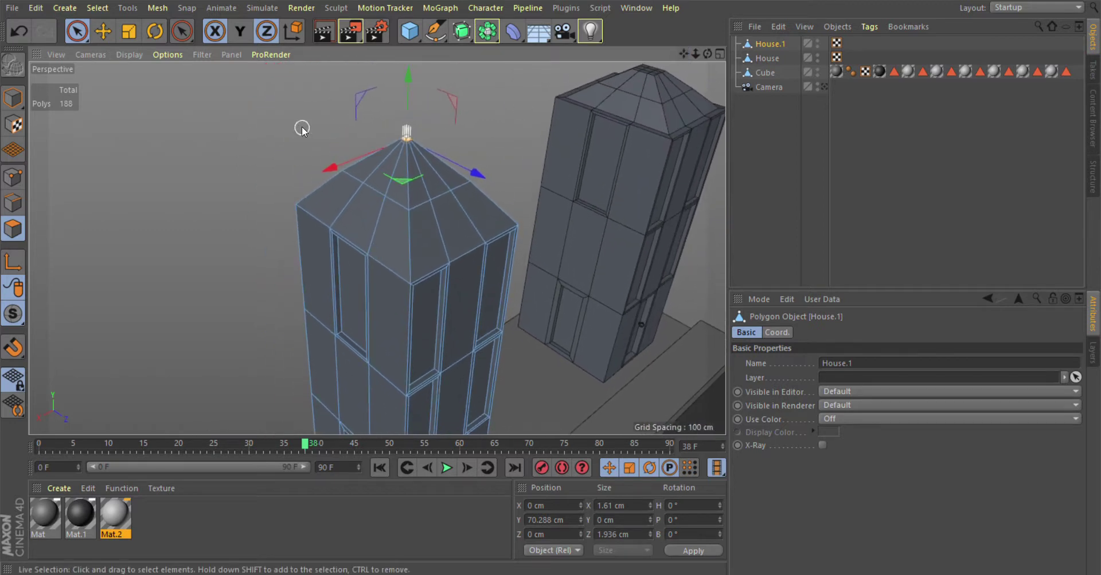
scroll(302, 126, "up", 3)
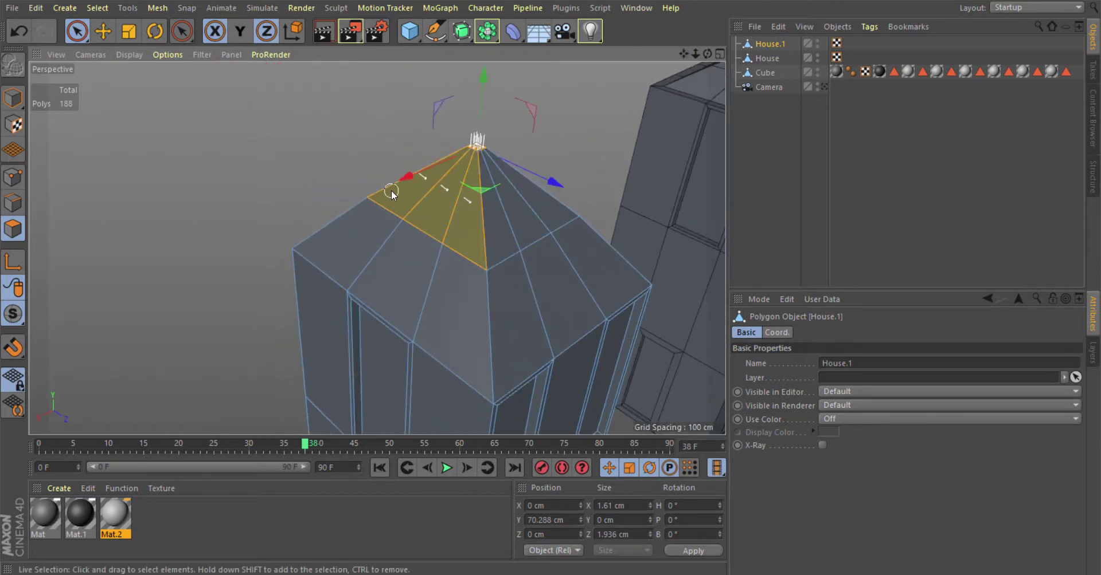
left_click_drag(531, 189, 358, 197, "shift")
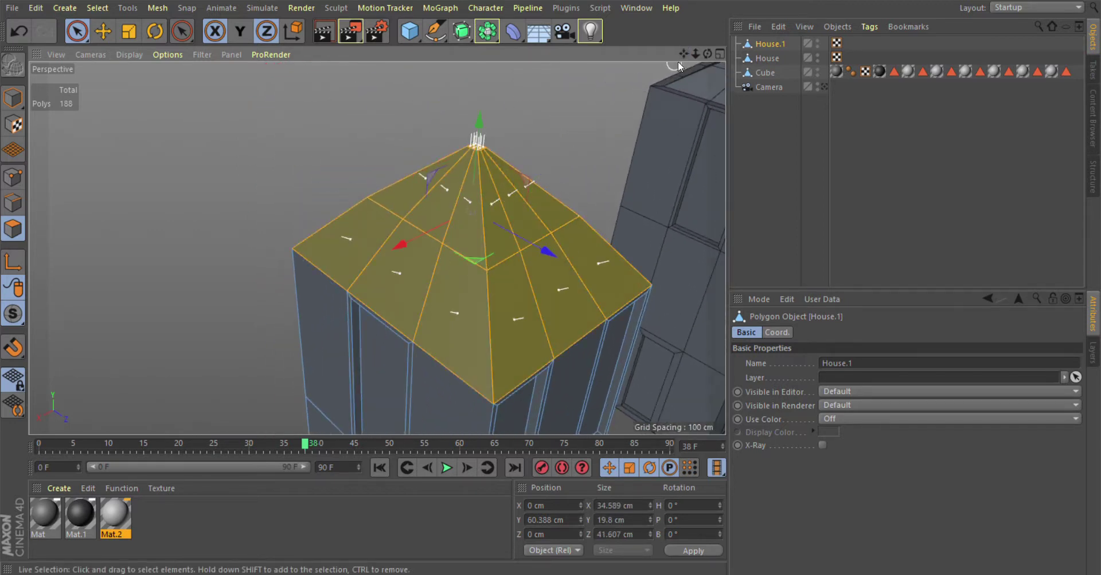
left_click_drag(706, 55, 659, 81)
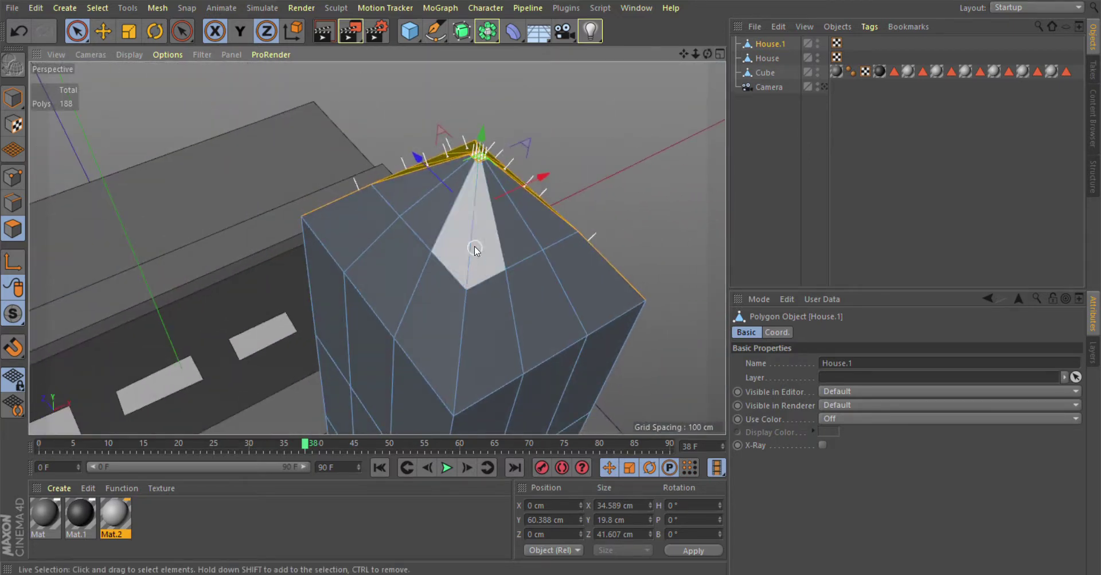
left_click(530, 230)
left_click_drag(531, 229, 392, 242)
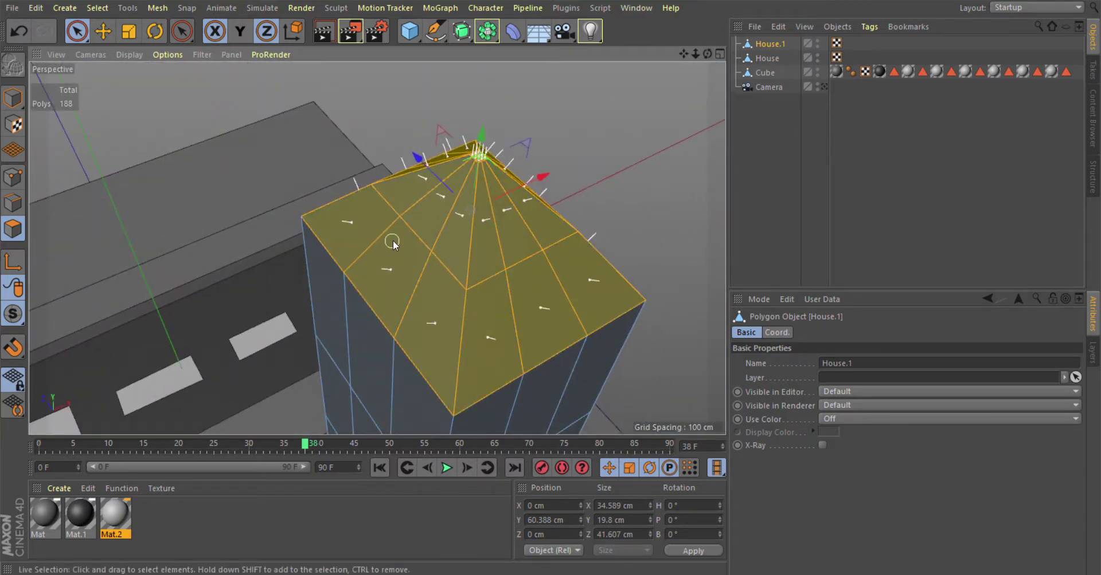
left_click_drag(707, 53, 335, 338)
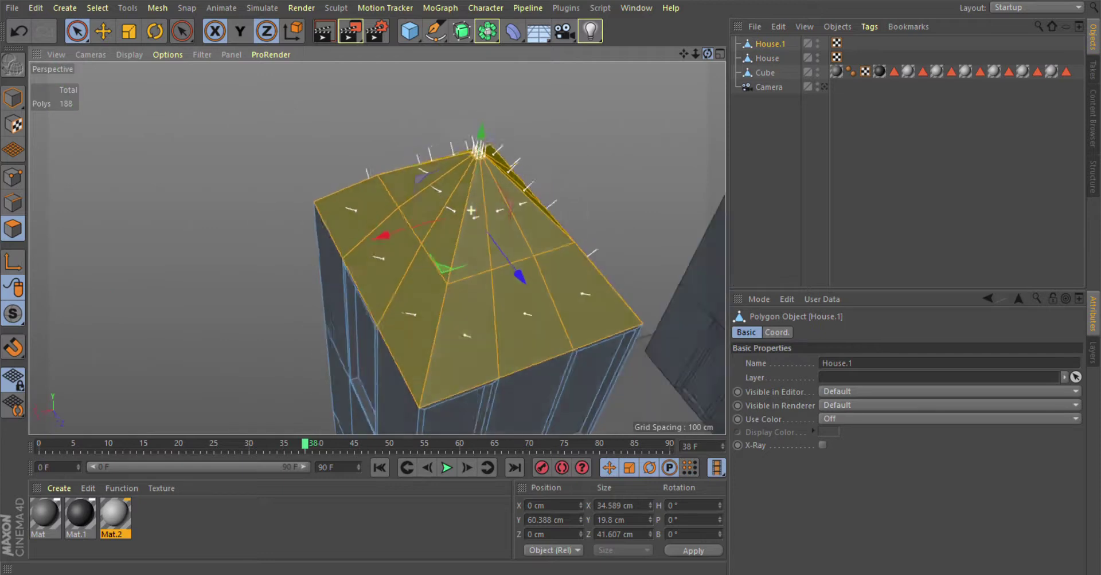
Step: Create a new material Mat.3, tint it, and apply it to the selected roof faces
double_click(150, 517)
left_click(909, 491)
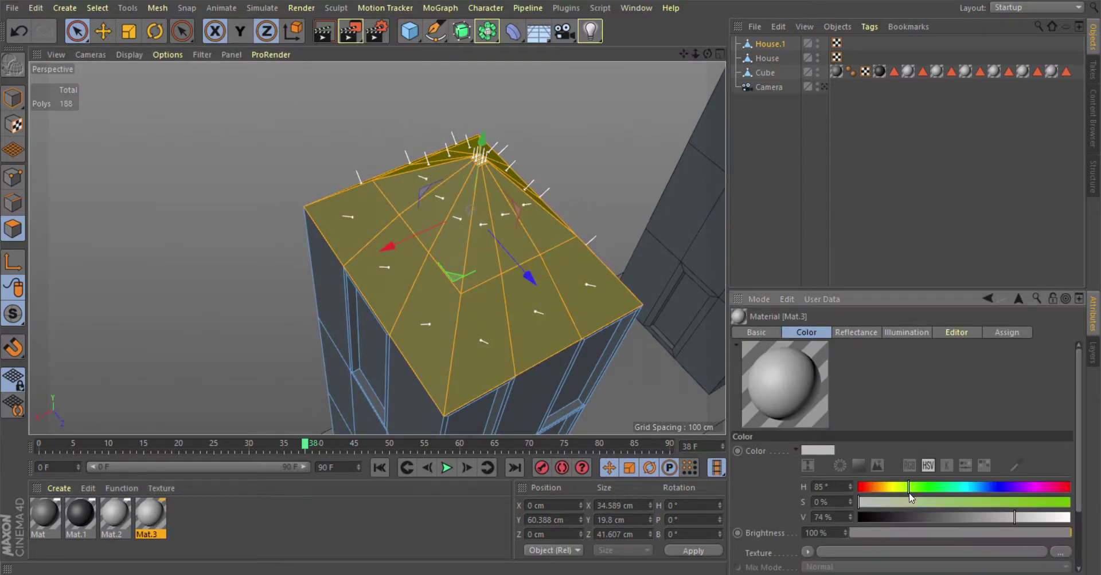
left_click(943, 502)
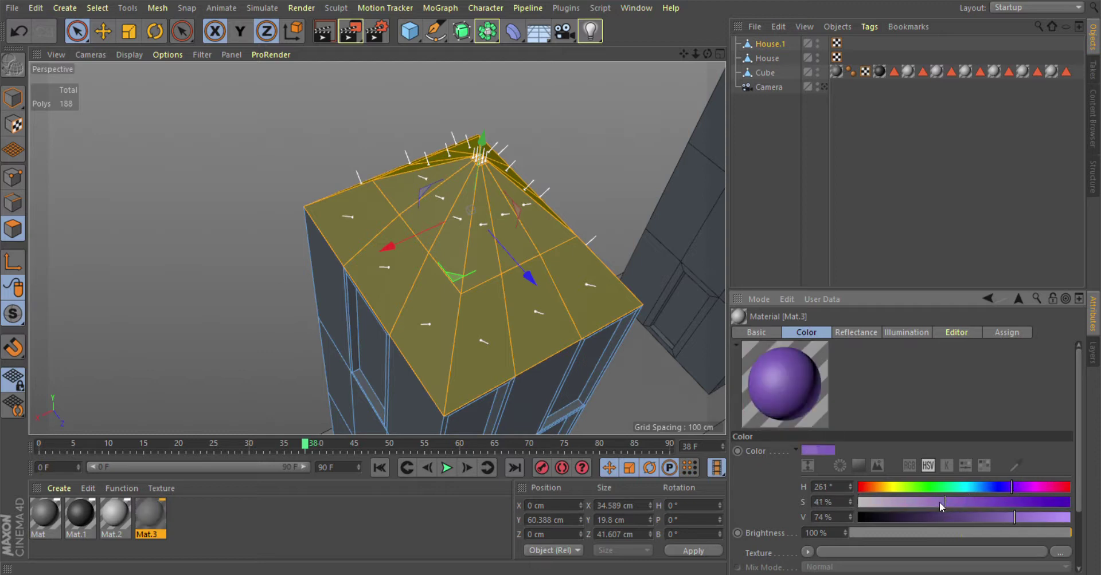
left_click_drag(892, 502, 902, 502)
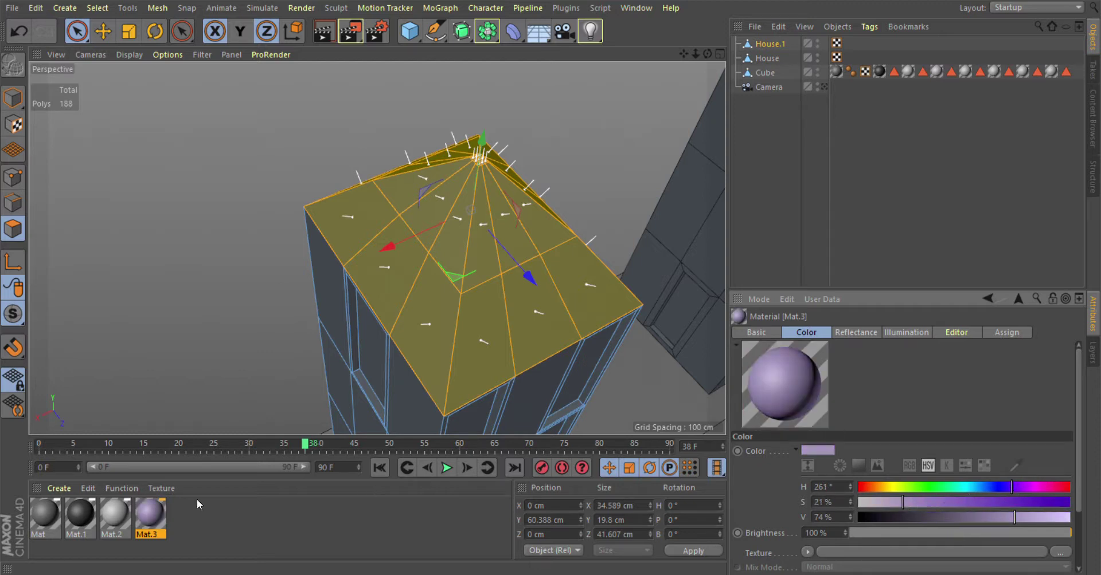
left_click_drag(152, 524, 406, 329)
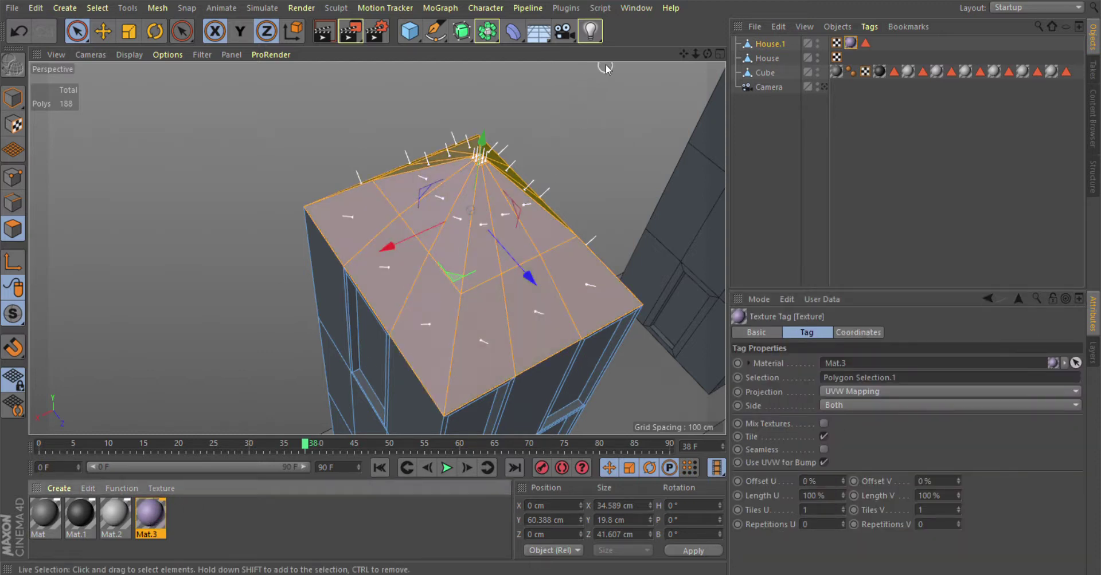
mouse_move(704, 55)
left_mouse_down()
mouse_move(377, 248)
mouse_move(220, 439)
left_mouse_up()
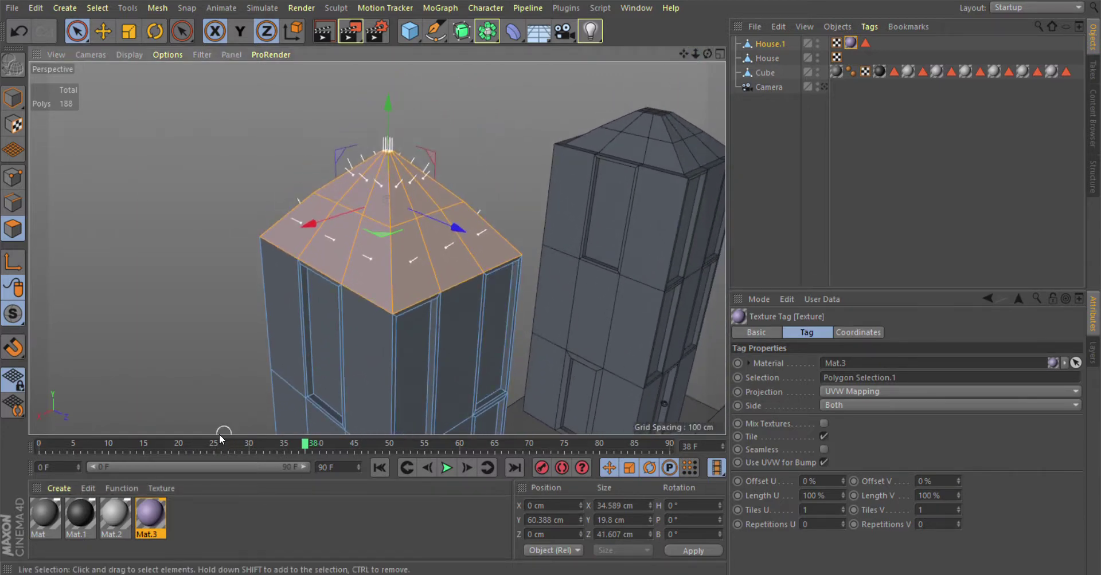
Step: Recolour Mat.3 to red with hue 12° and saturation 84%
left_click(153, 522)
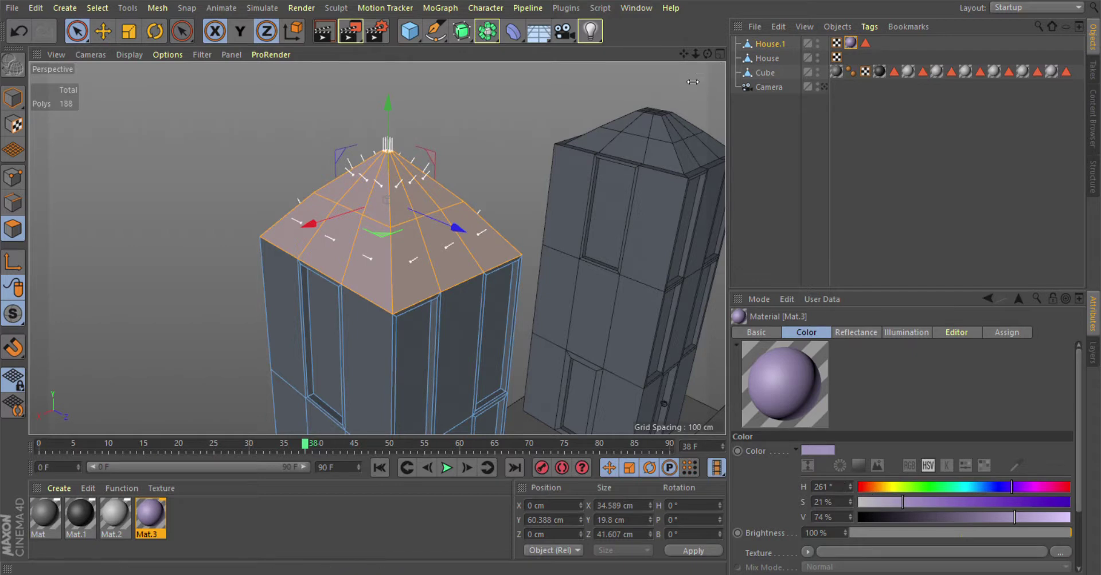
left_click_drag(872, 486, 865, 488)
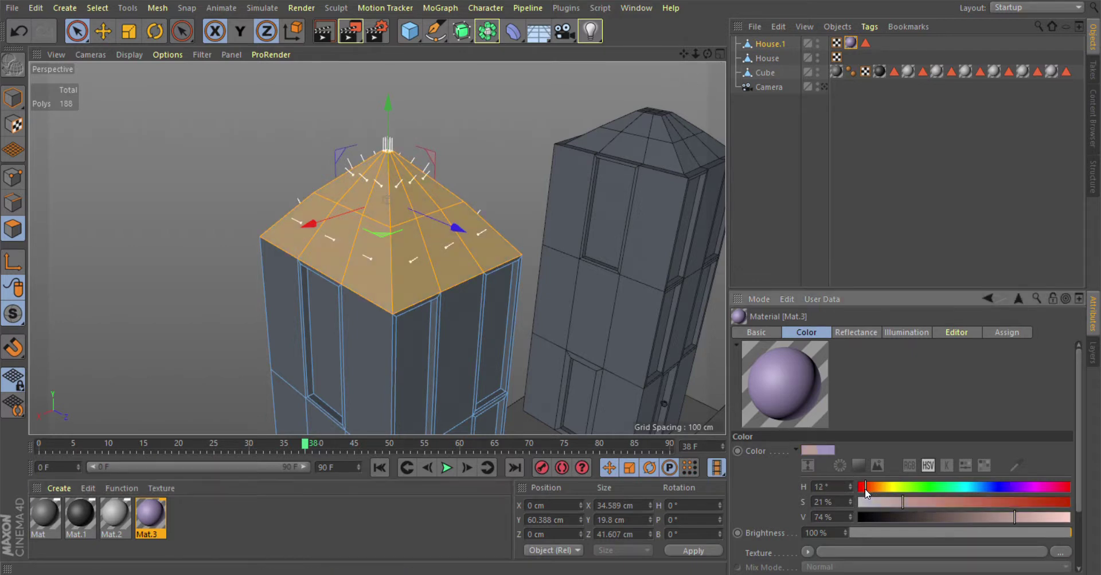
left_click(1009, 502)
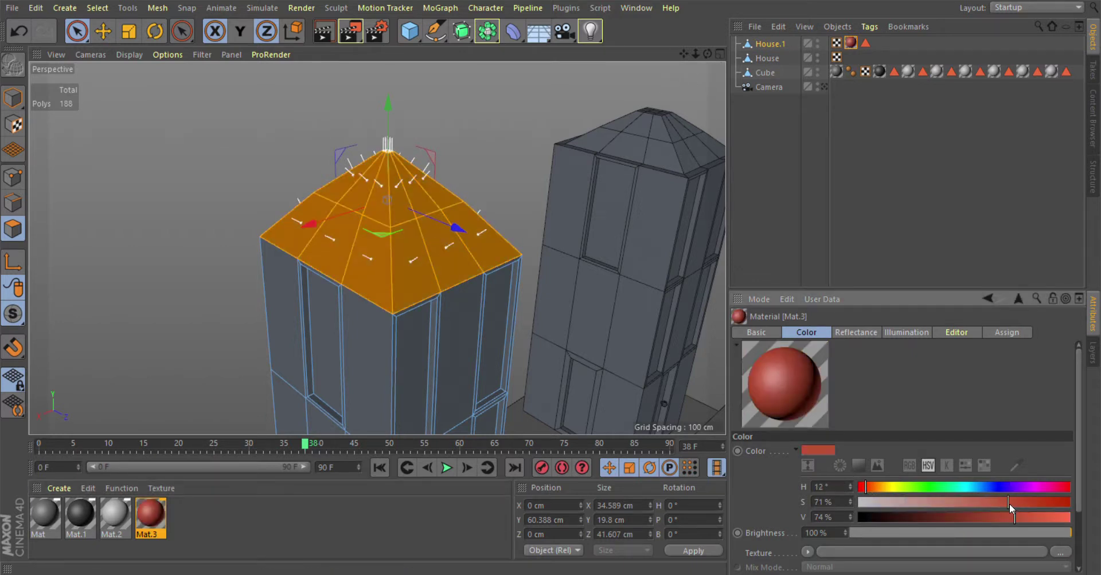
left_click_drag(1009, 504, 1036, 504)
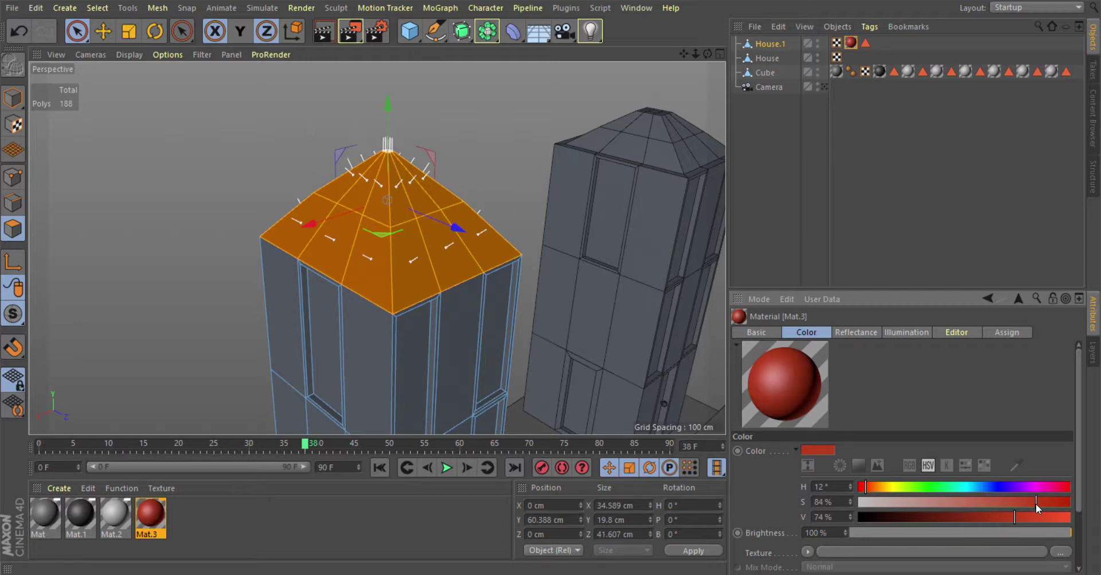
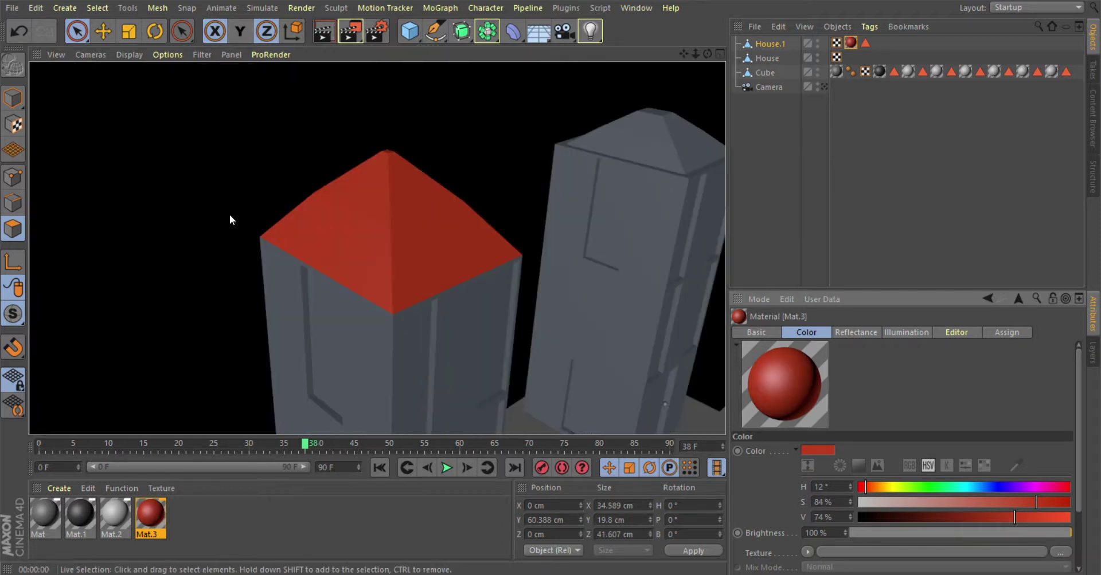
Step: Leave the render preview and select the wall panels beside the window and around the door
left_click(230, 220)
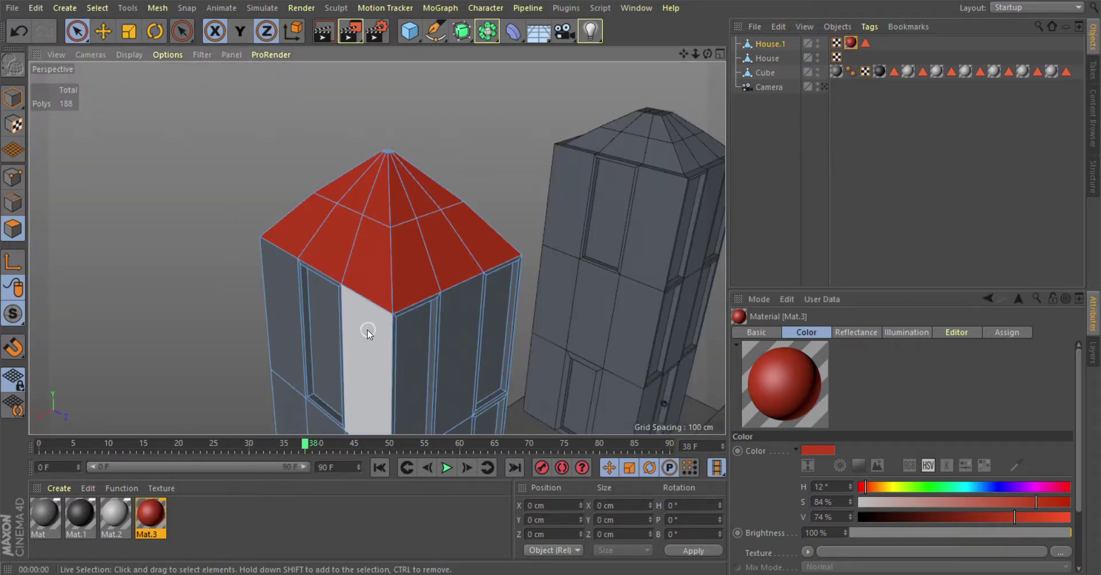
scroll(380, 283, "up", 2)
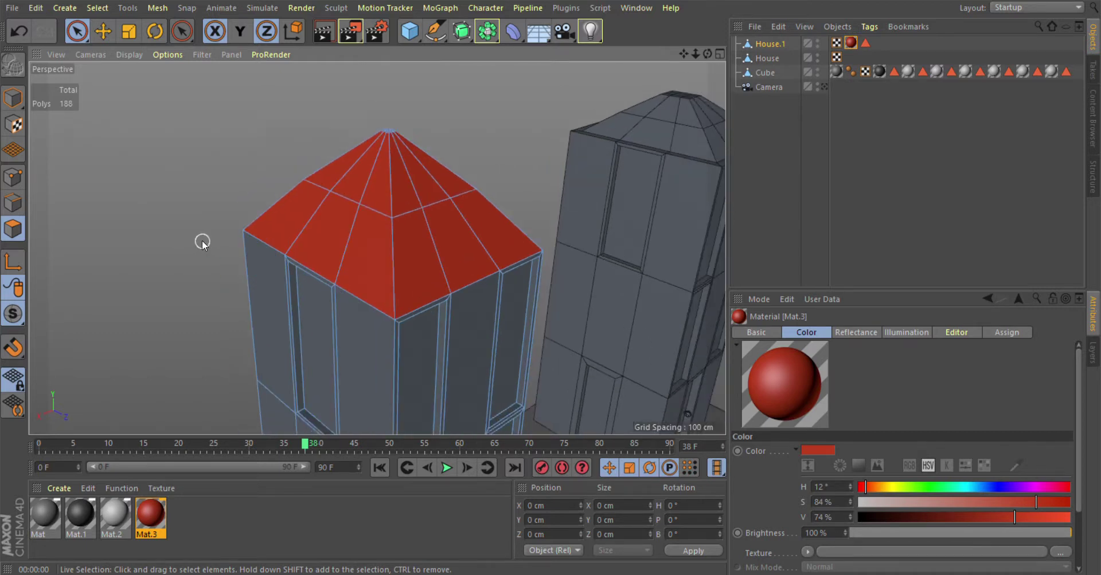
left_click_drag(689, 57, 376, 247)
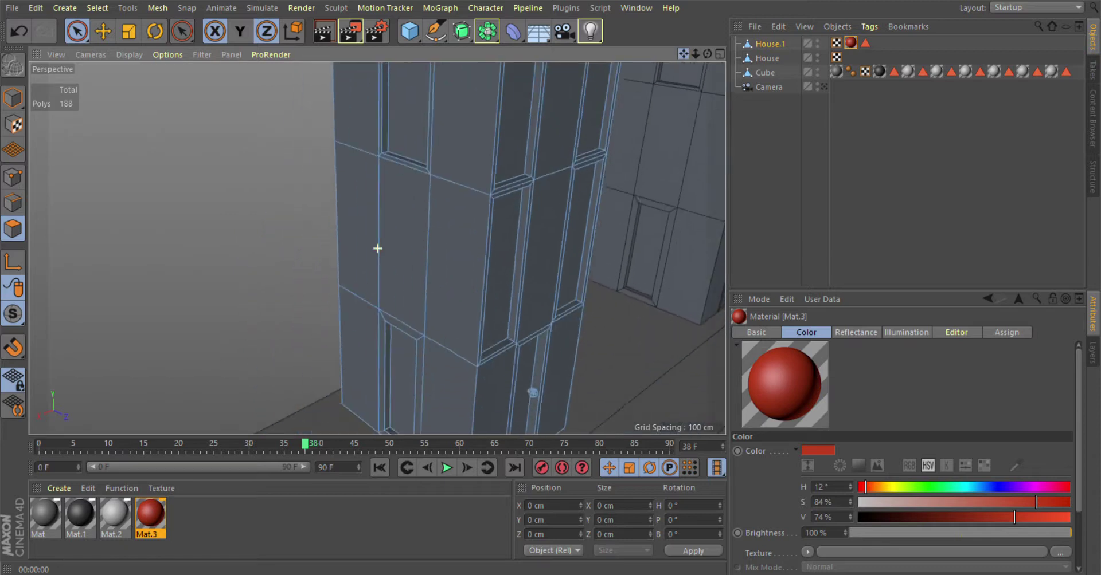
left_click(409, 207)
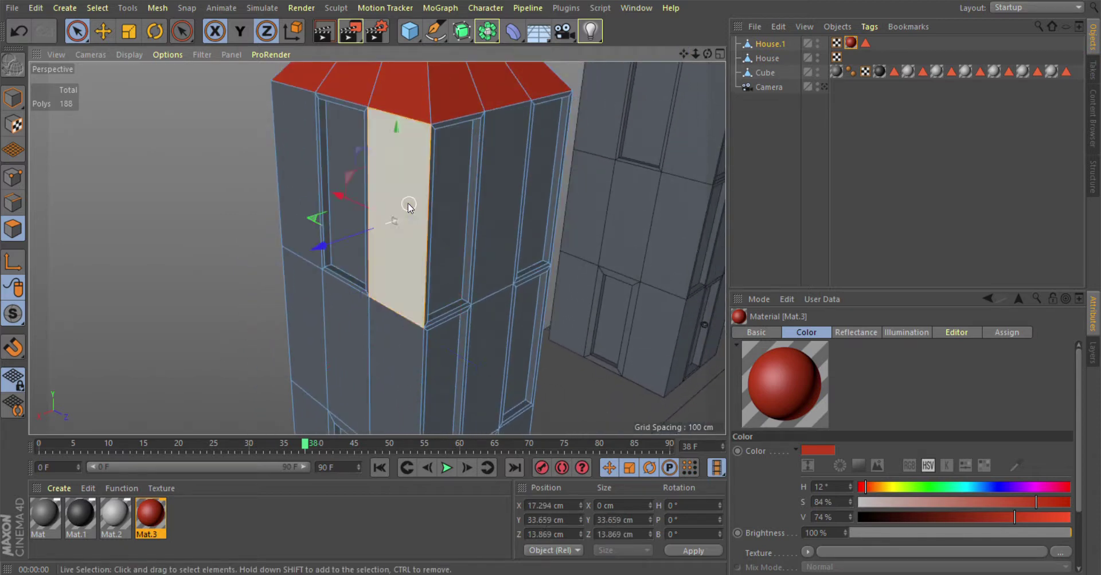
left_click(289, 204, "shift")
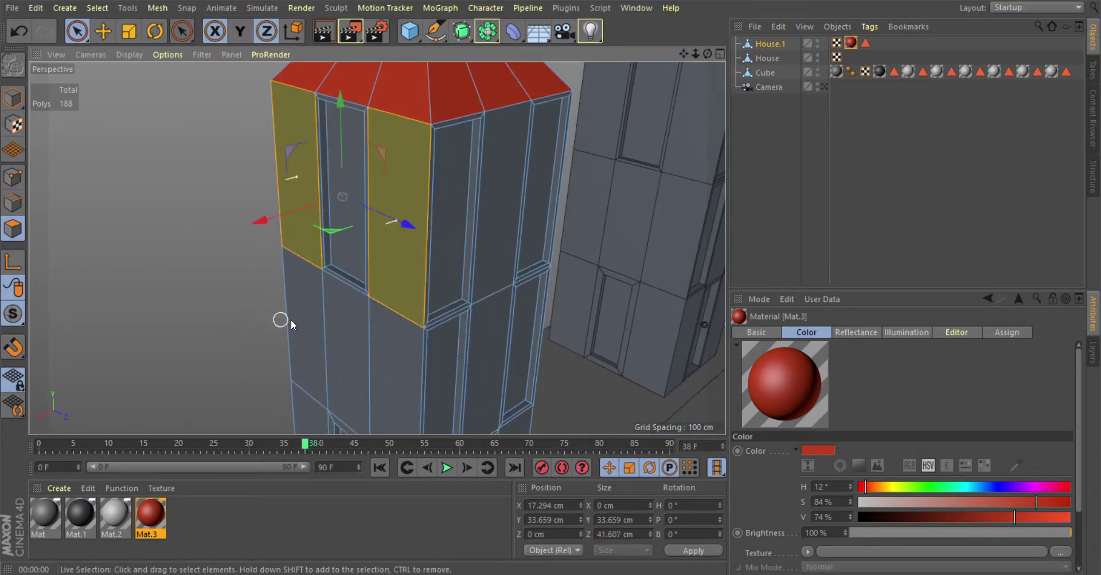
left_click_drag(679, 52, 376, 246)
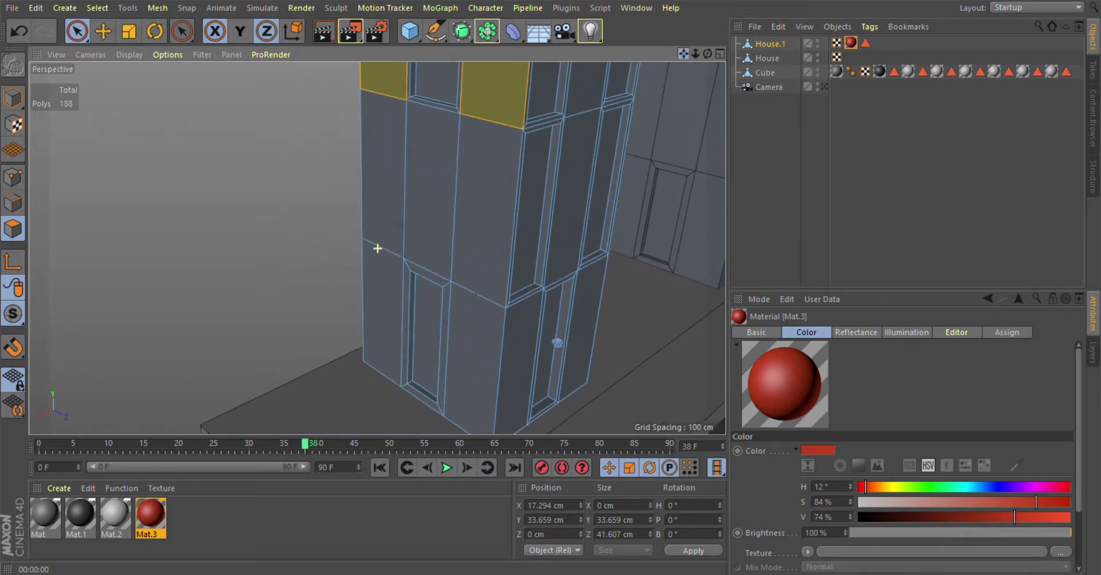
left_click(474, 214, "shift")
left_click_drag(414, 202, 392, 232, "shift")
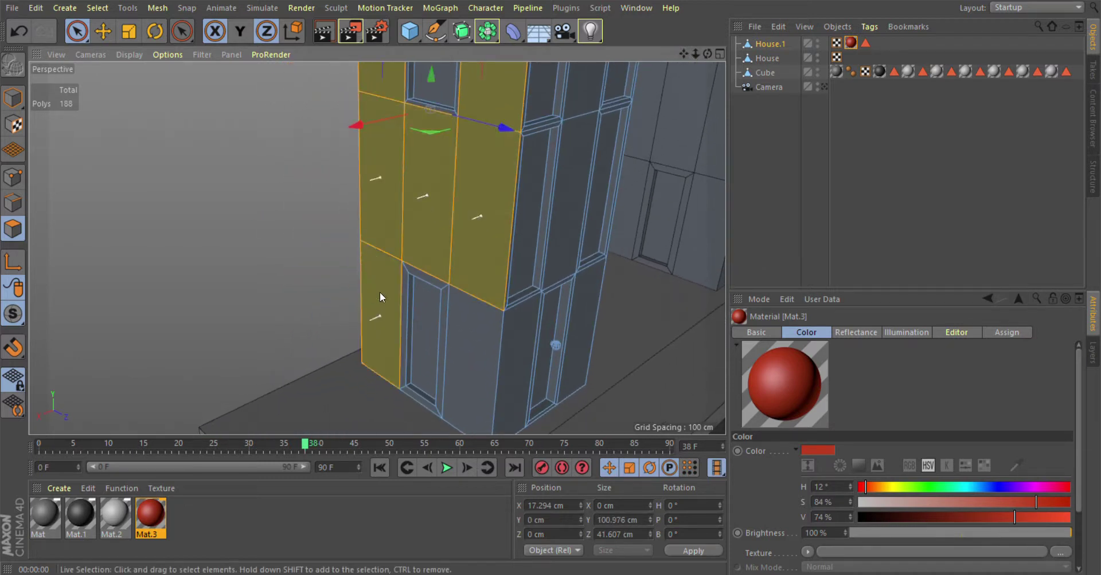
left_click(458, 338, "shift")
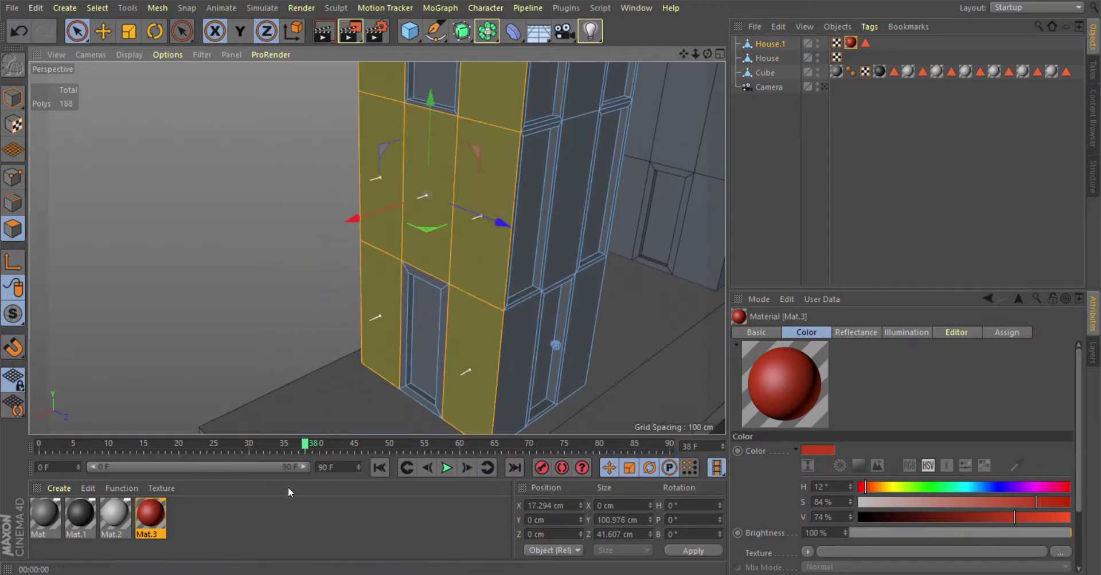
Step: Make Mat.3 dark brown (S 49%, V 33%) and apply it to the selected wall panels
left_click(153, 514)
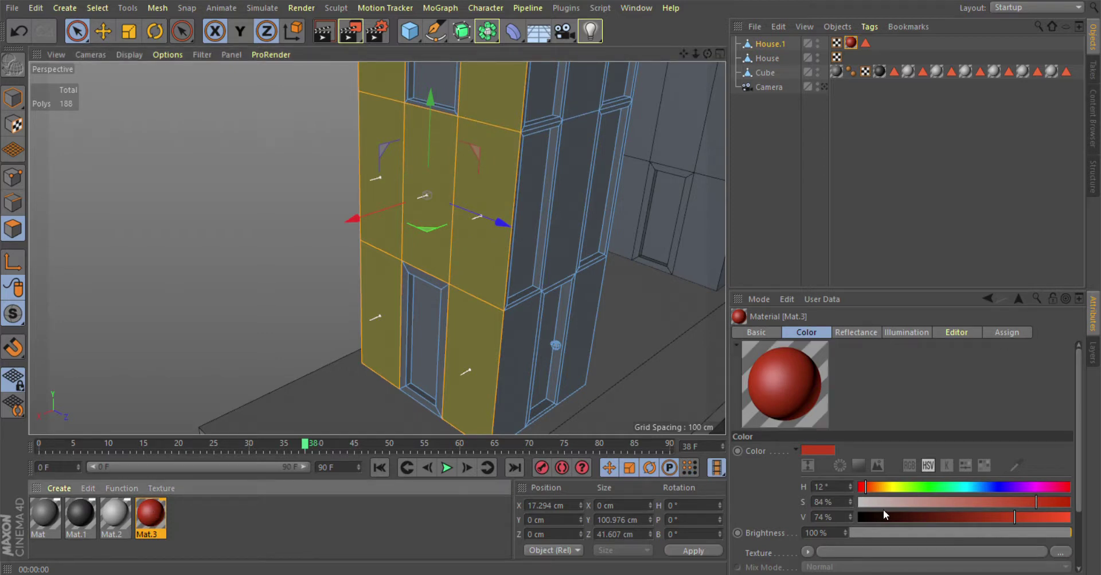
left_click(928, 519)
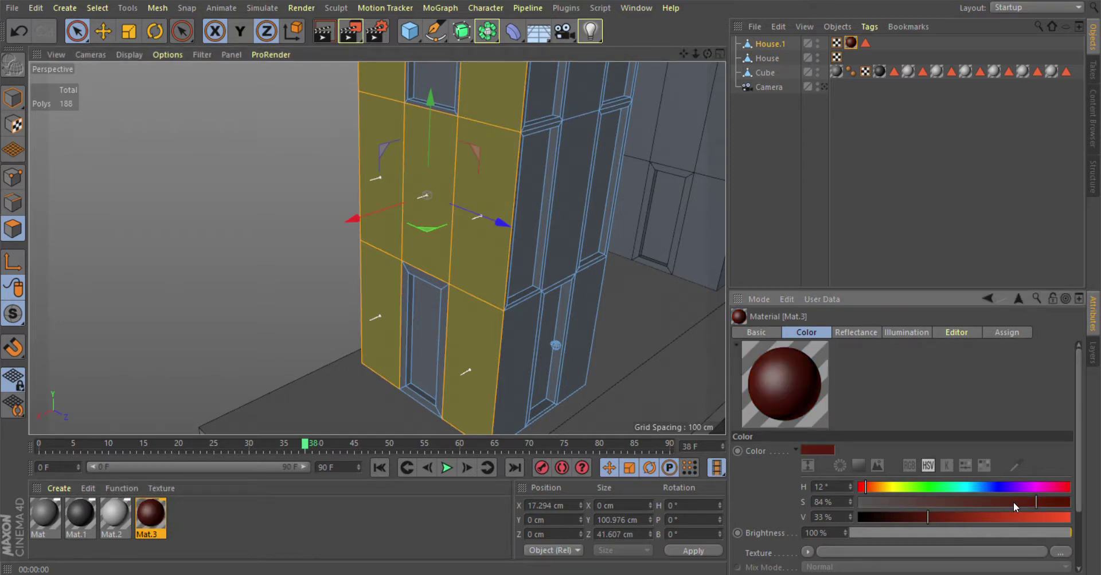
left_click(961, 504)
left_click_drag(154, 533, 190, 492)
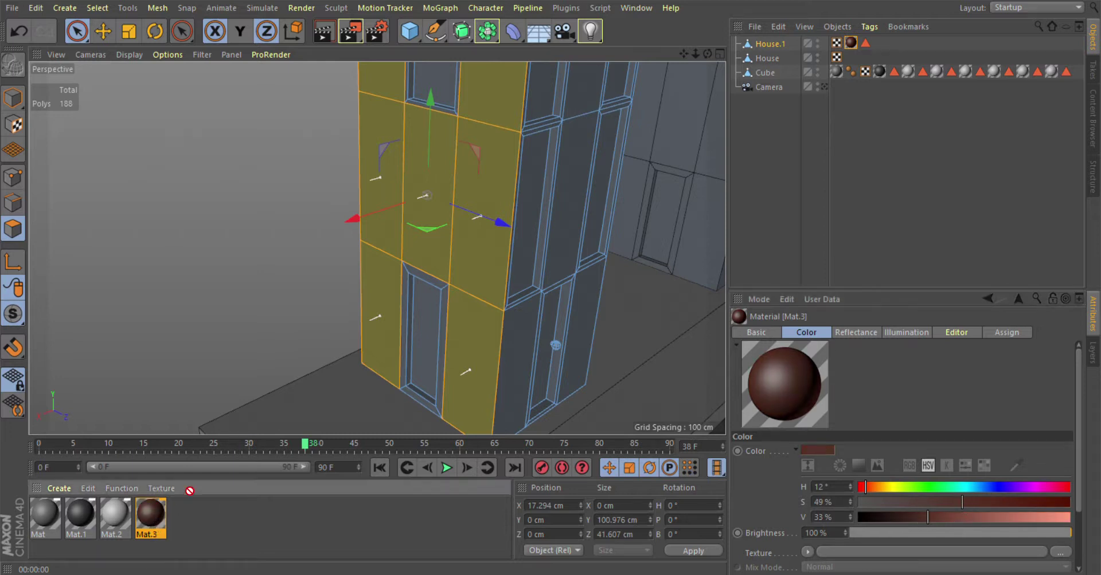
left_click_drag(460, 374, 461, 374)
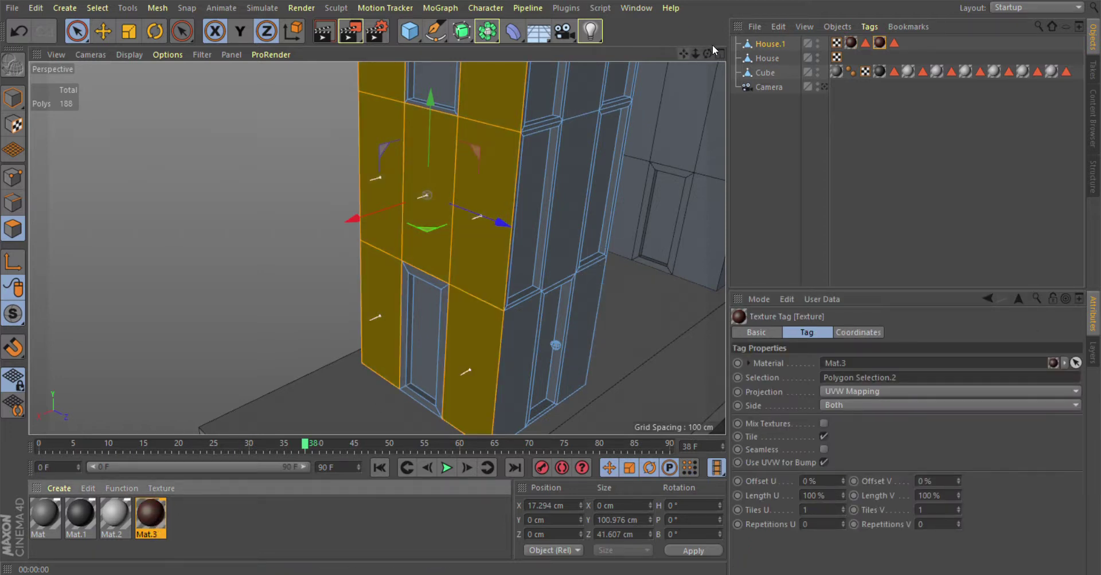
Step: Select the lower front panels and the middle strip between the windows, then apply Mat.3
mouse_move(709, 52)
left_mouse_down()
mouse_move(660, 64)
mouse_move(705, 63)
left_mouse_up()
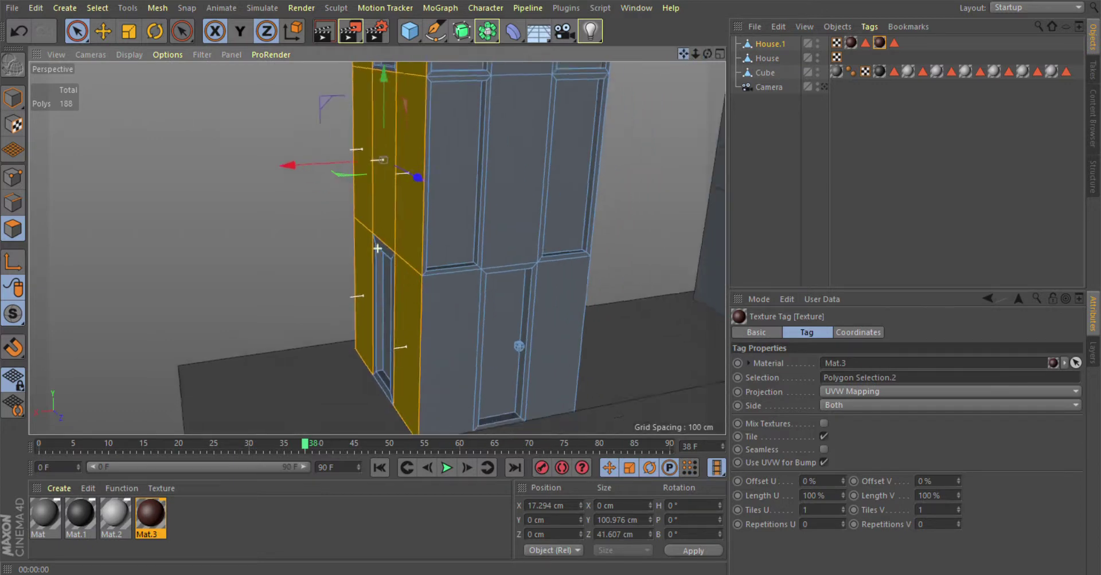
left_click_drag(377, 248, 388, 301, "alt")
left_click(386, 295)
left_click(522, 280, "shift")
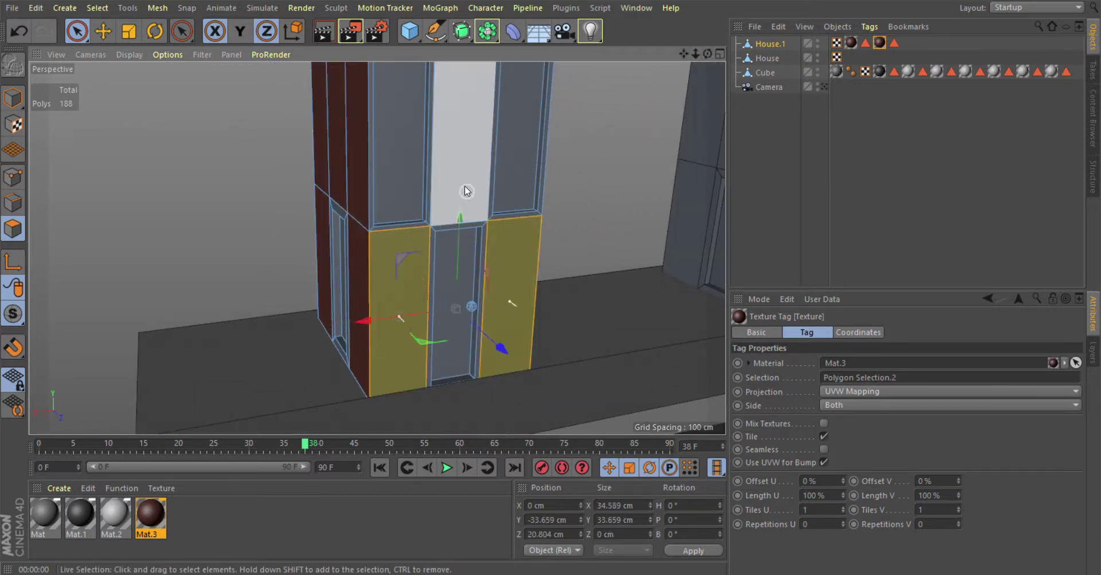
left_click(467, 191, "shift")
left_click_drag(686, 57, 682, 149)
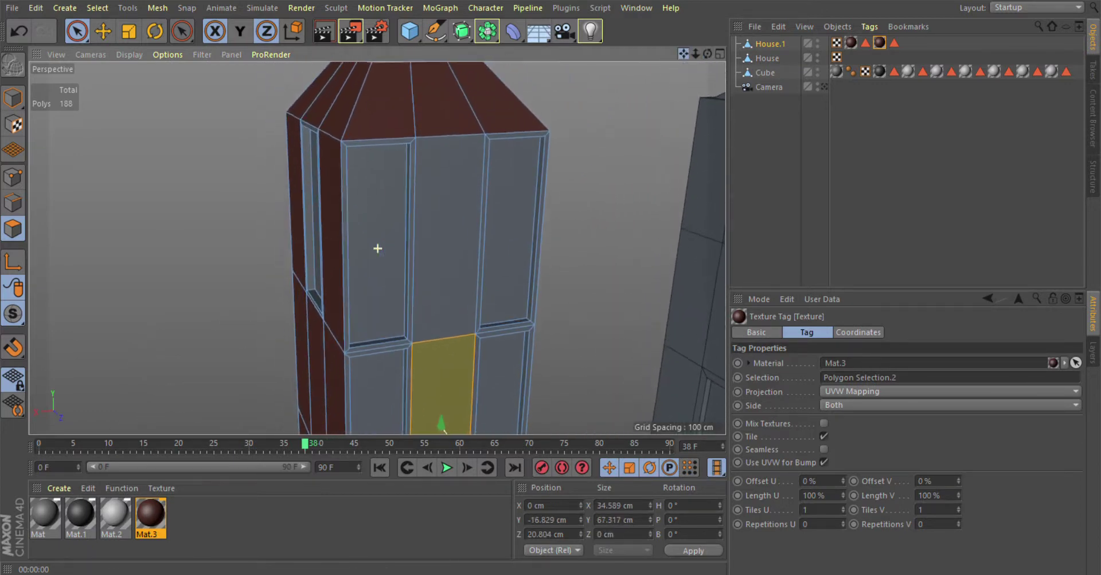
left_click(446, 252, "shift")
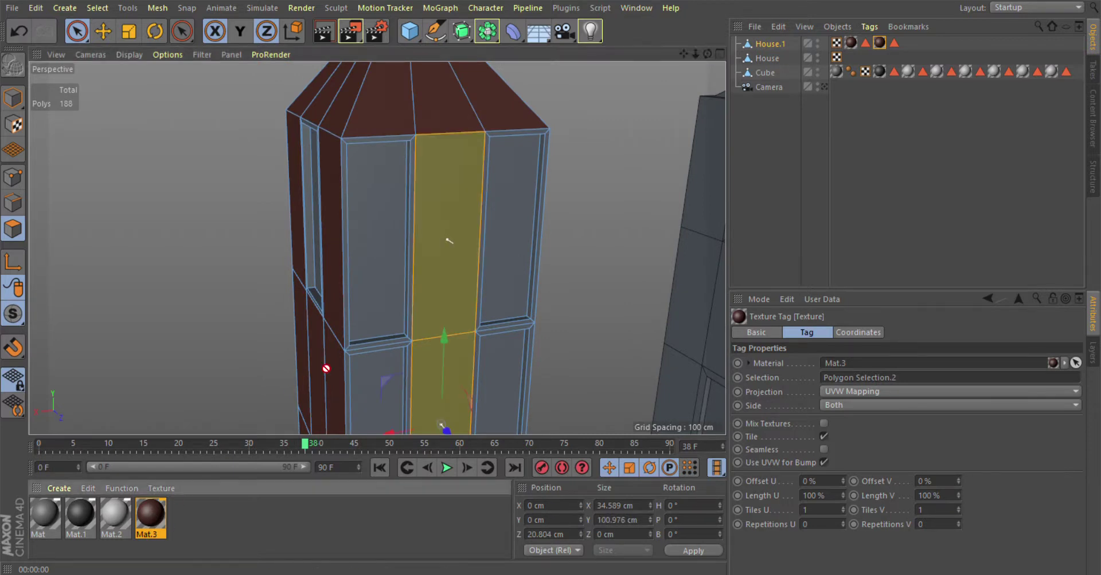
left_click_drag(440, 282, 440, 282)
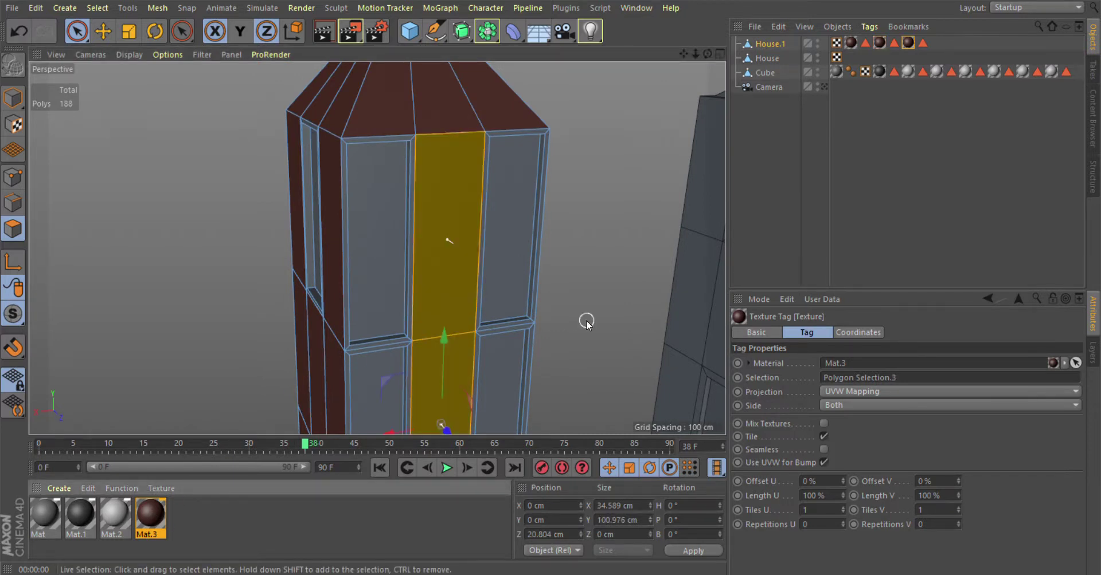
Step: Render a preview, then select the front wall panels and apply Mat.3 to them
left_click(332, 34)
left_click_drag(707, 54, 706, 56)
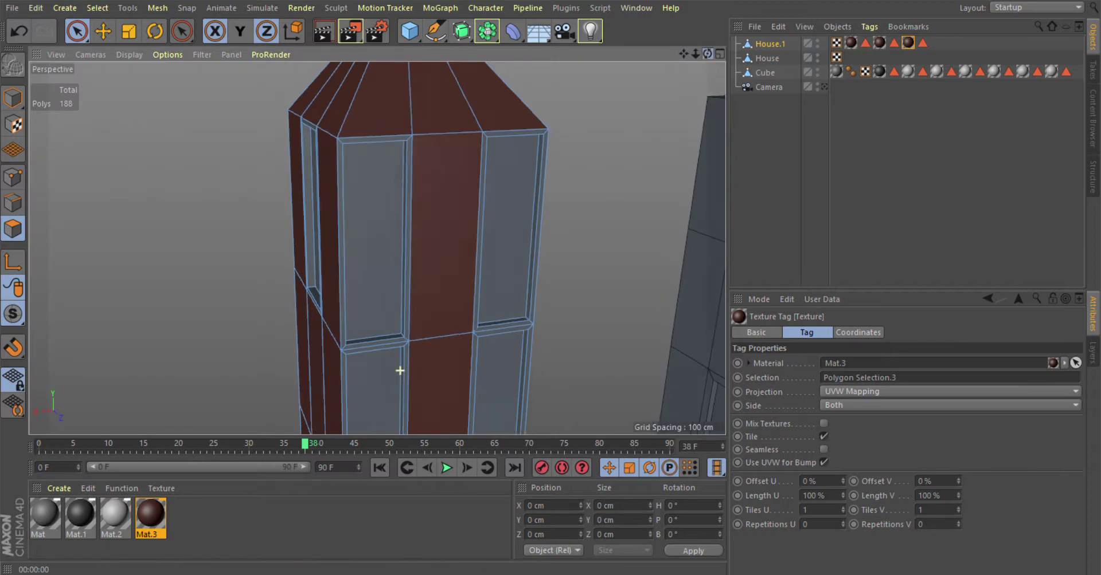
left_click_drag(380, 213, 395, 364)
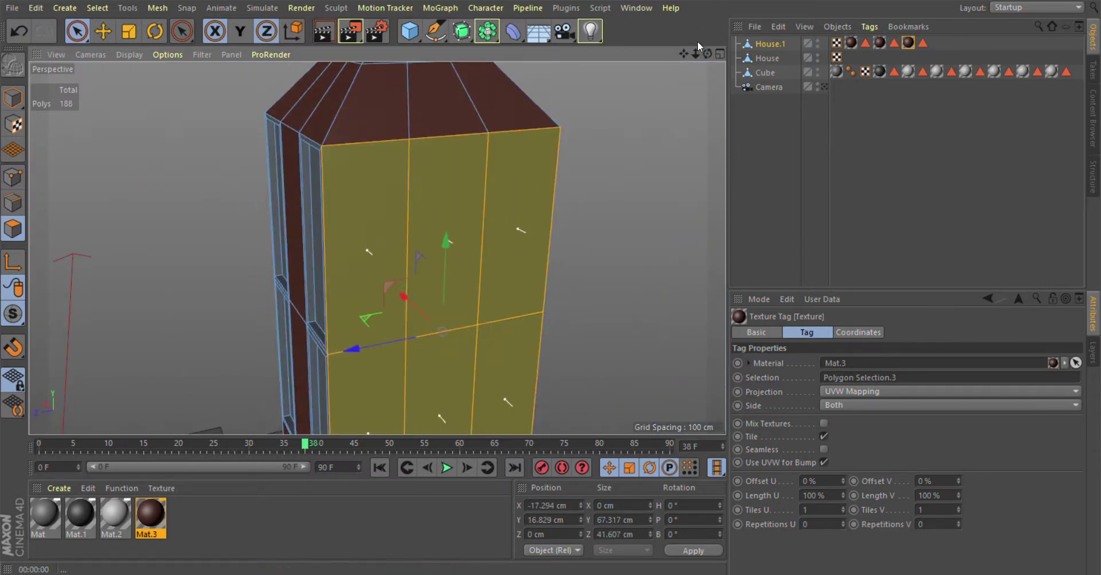
left_click_drag(681, 55, 659, 80)
mouse_move(505, 290)
left_mouse_down("shift")
mouse_move(484, 254)
mouse_move(425, 252)
left_mouse_up("shift")
left_click_drag(157, 519, 461, 278)
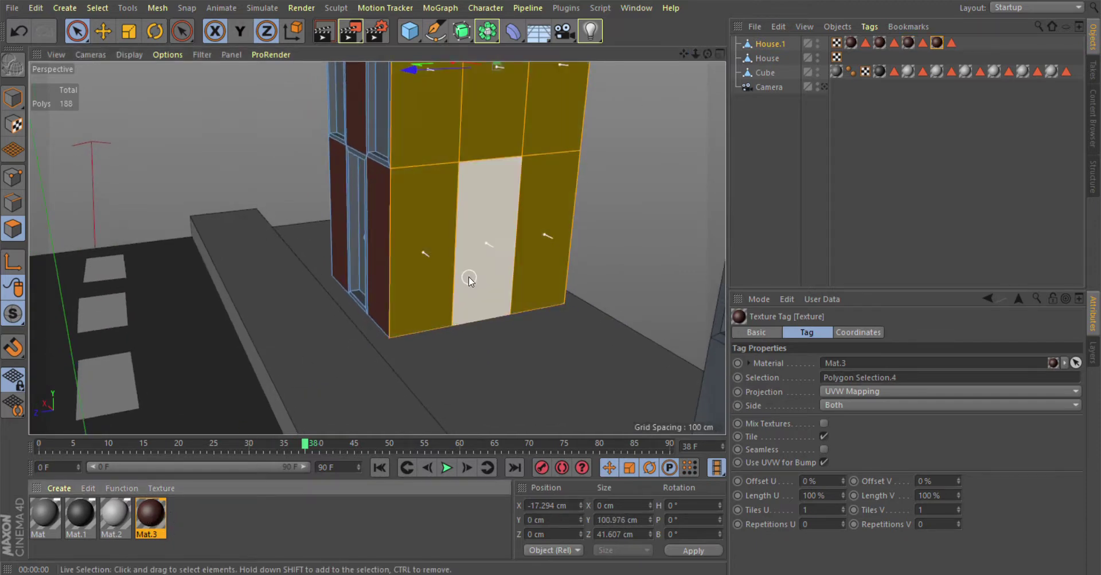
left_click_drag(709, 57, 659, 61)
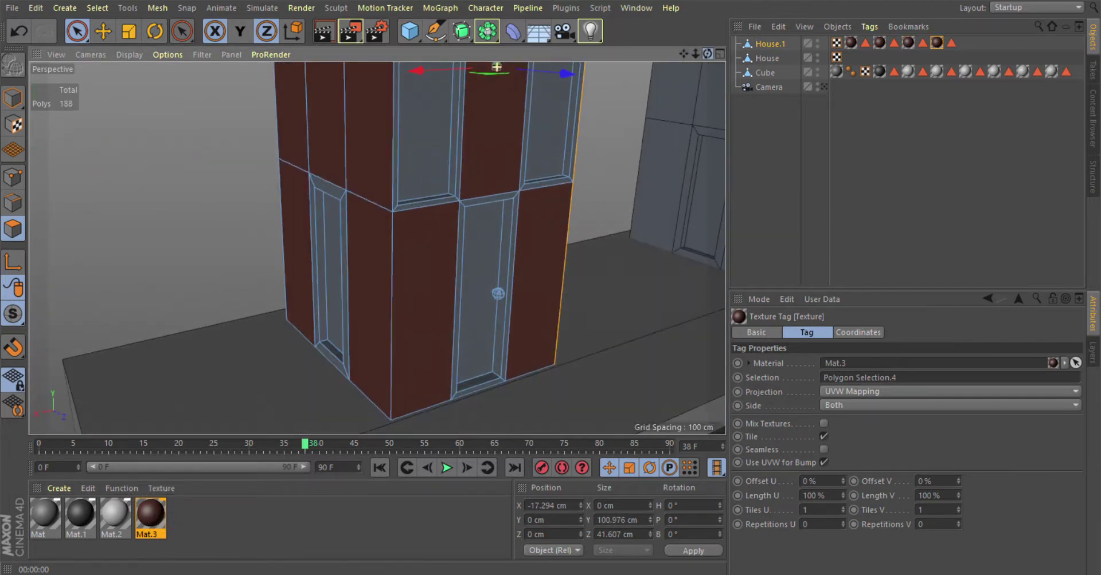
Step: Apply Mat.3 to the door column's top, left and right faces
scroll(512, 247, "up", 5)
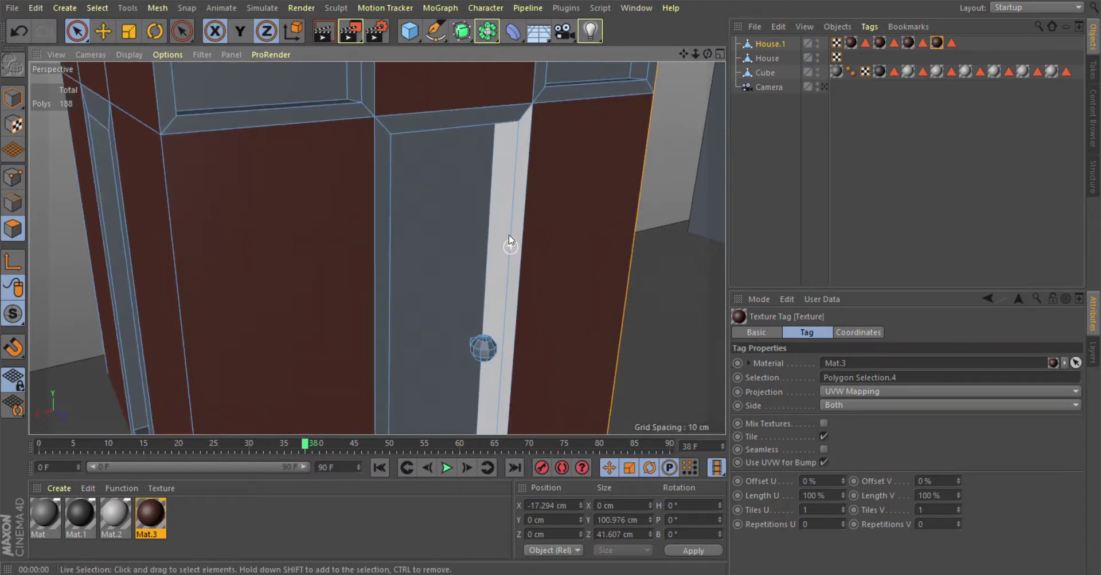
left_click(466, 109, "shift")
left_click(550, 172, "shift")
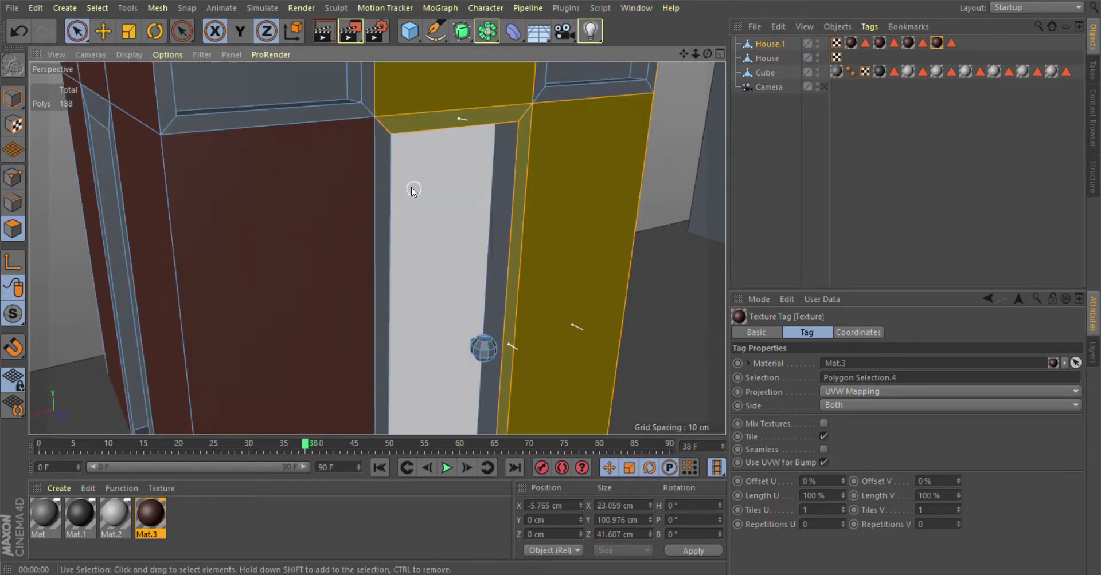
left_click(376, 184, "shift")
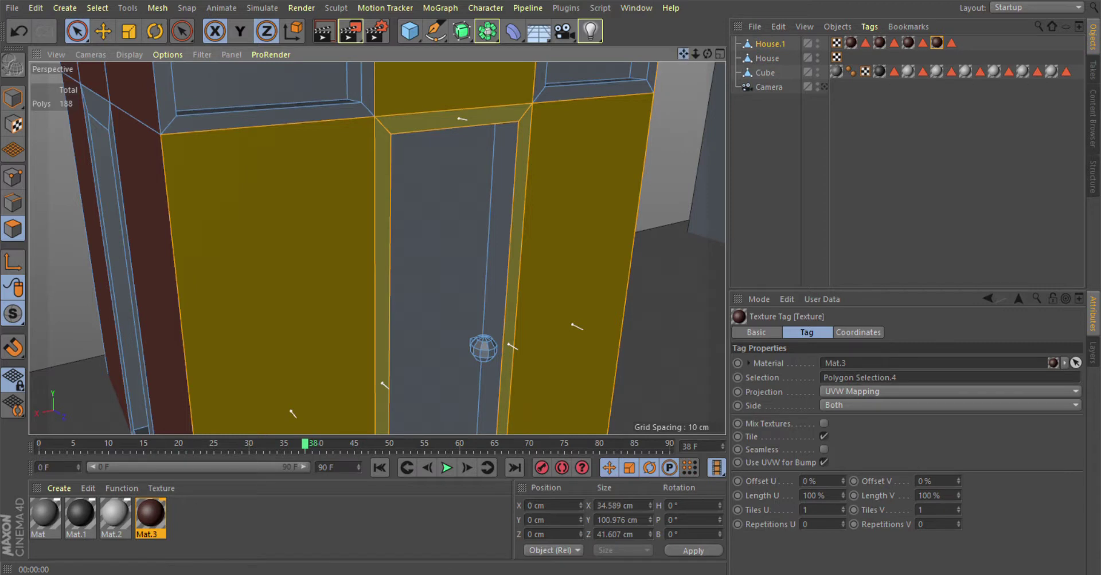
scroll(376, 246, "down", 5)
left_click_drag(376, 246, 474, 362, "alt")
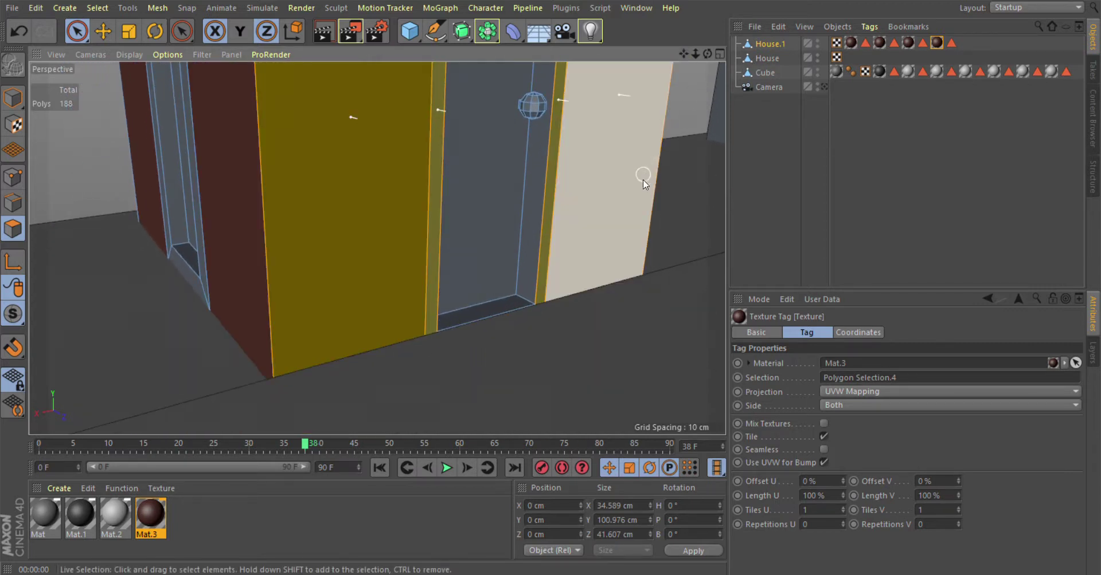
left_click(643, 183, "shift")
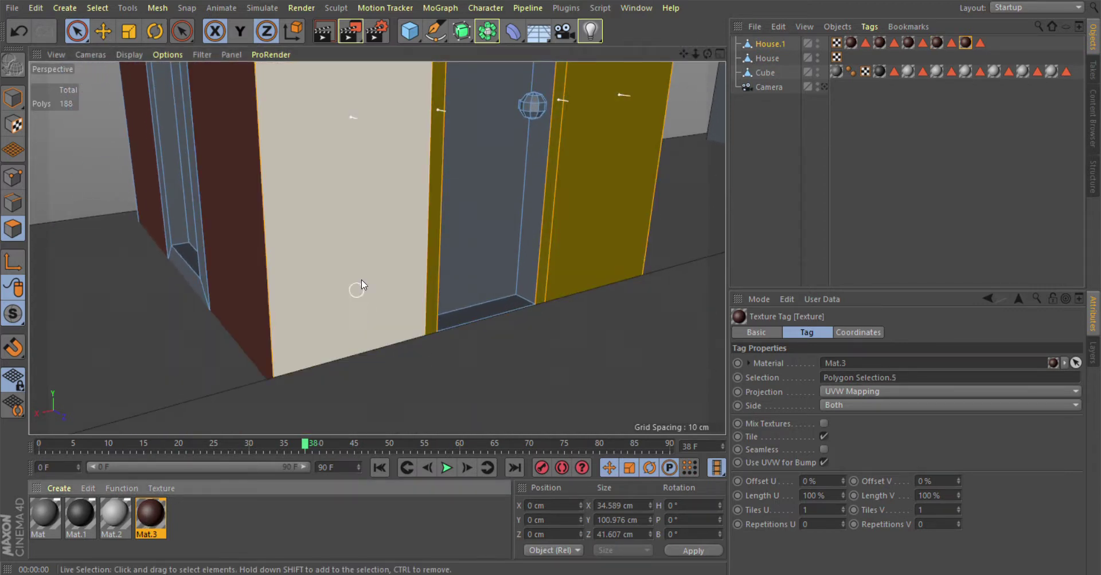
left_click_drag(146, 526, 184, 374)
Step: Apply Mat.3 to the face above the door and the door-frame jambs
mouse_move(683, 54)
left_mouse_down()
mouse_move(707, 54)
mouse_move(690, 53)
left_mouse_up()
left_click(437, 159)
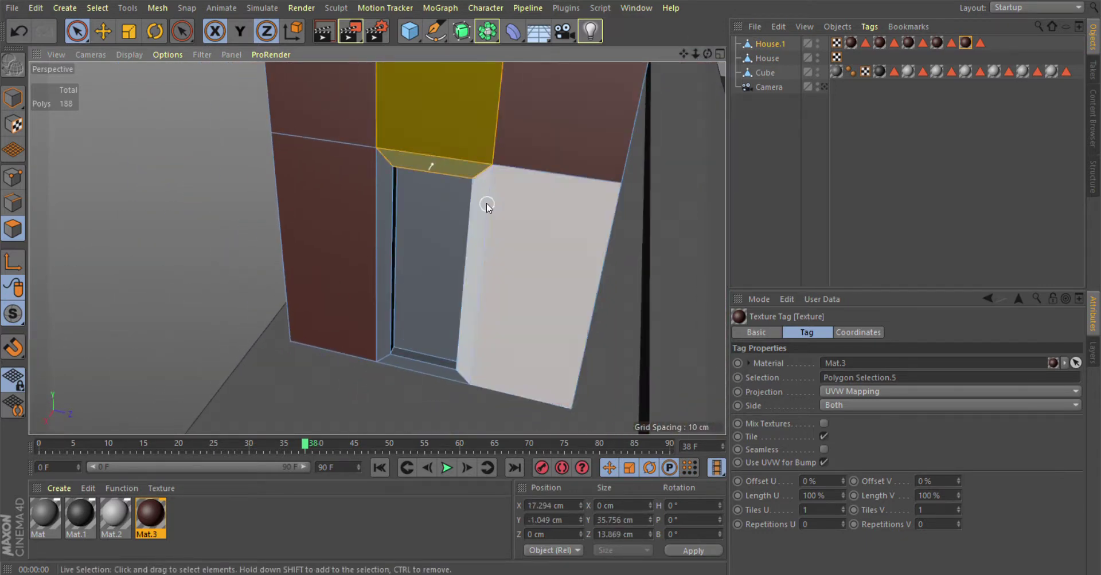
left_click_drag(486, 203, 442, 166, "shift")
left_click(383, 258, "shift")
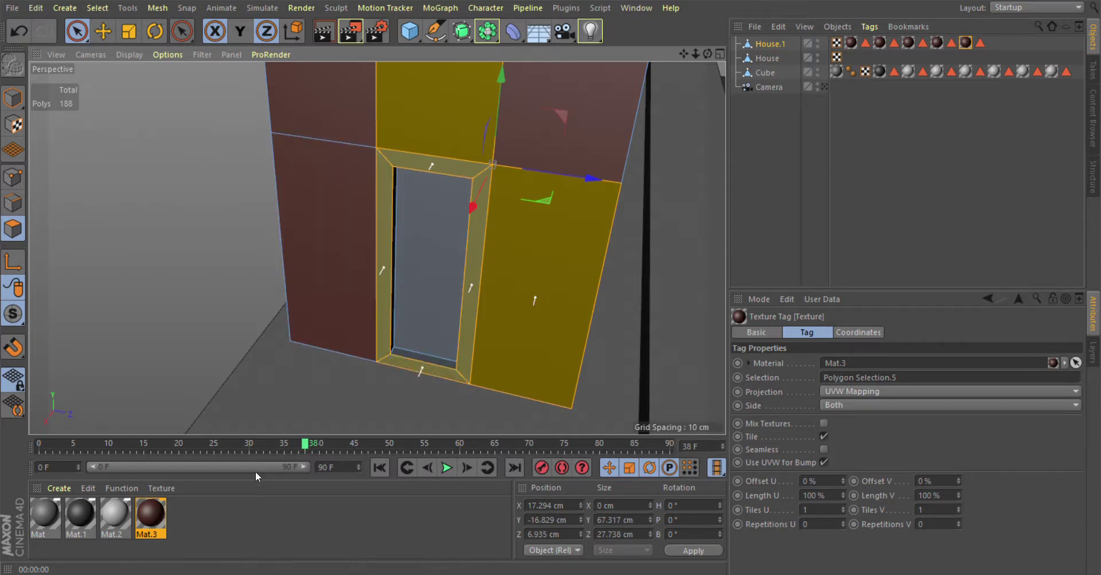
left_click_drag(170, 527, 391, 364)
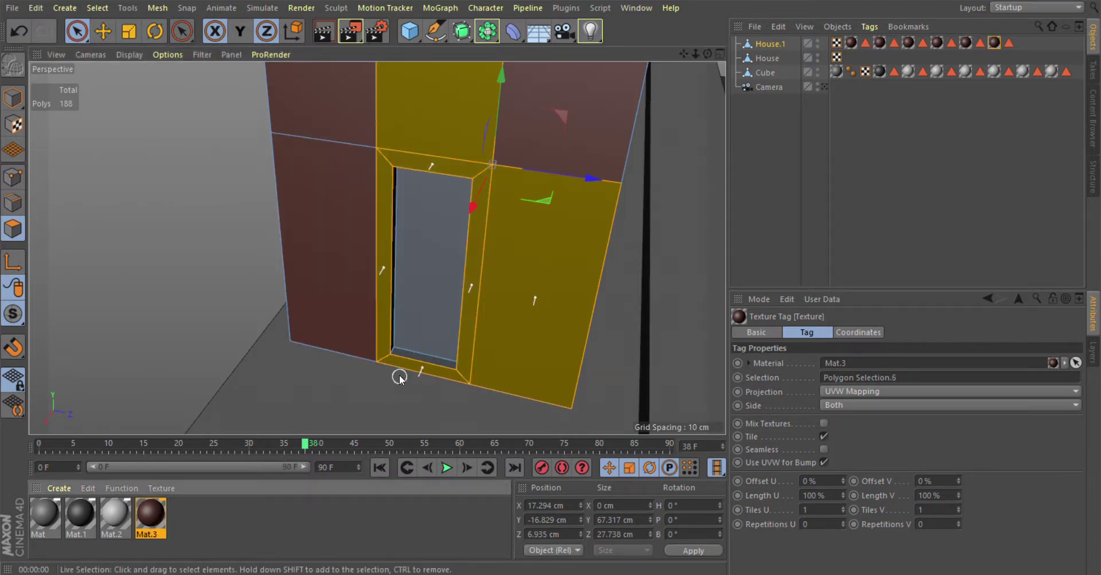
left_click_drag(682, 53, 665, 63)
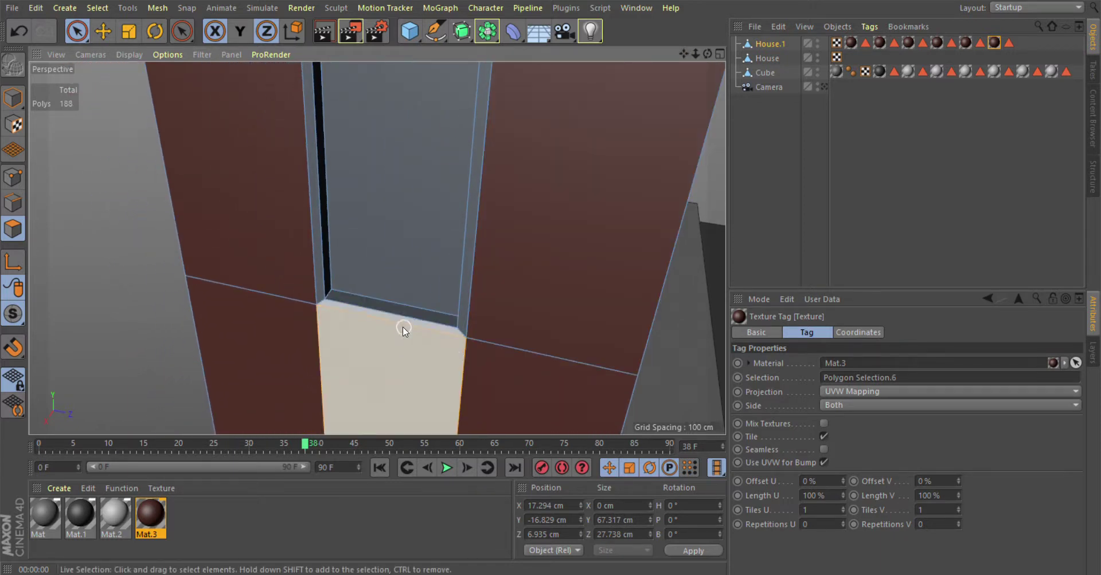
Step: Apply Mat.3 to the left, right and lower wall faces around the door opening
left_click(403, 327)
left_click(465, 301, "shift")
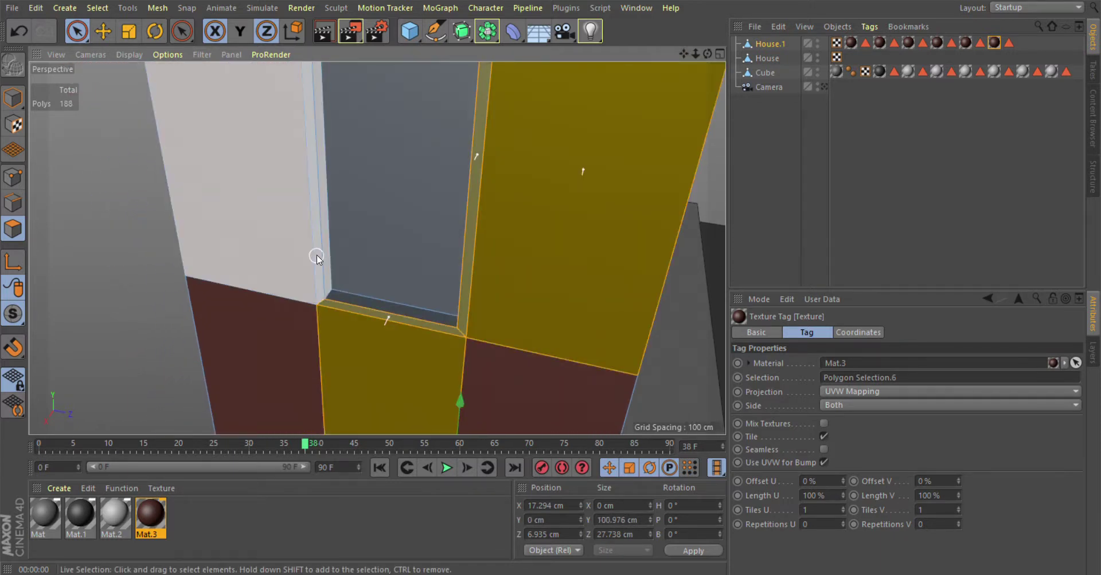
left_click(315, 255, "shift")
left_click(86, 326)
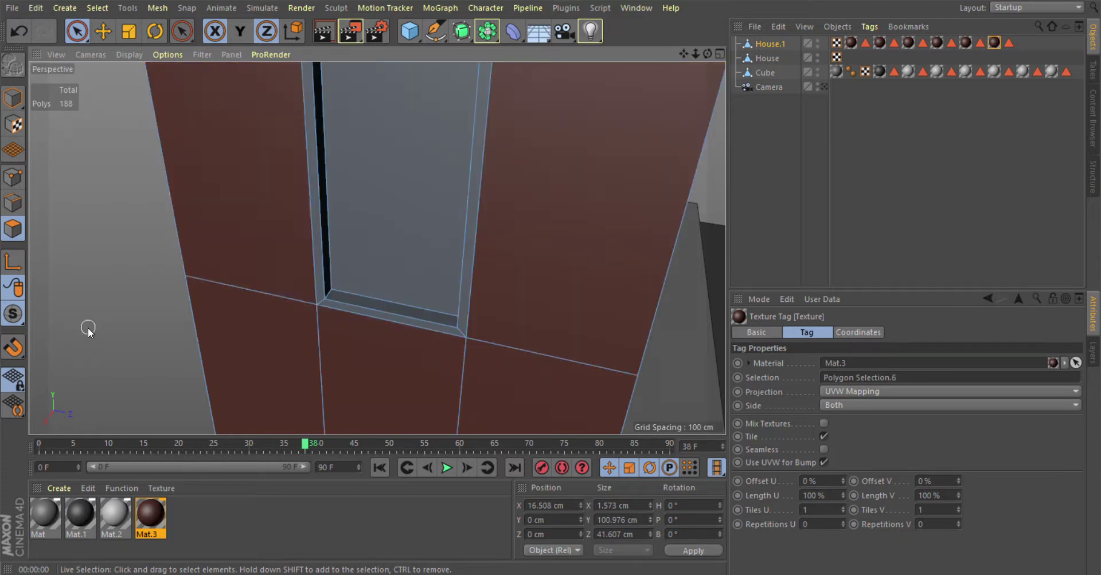
left_click(304, 246)
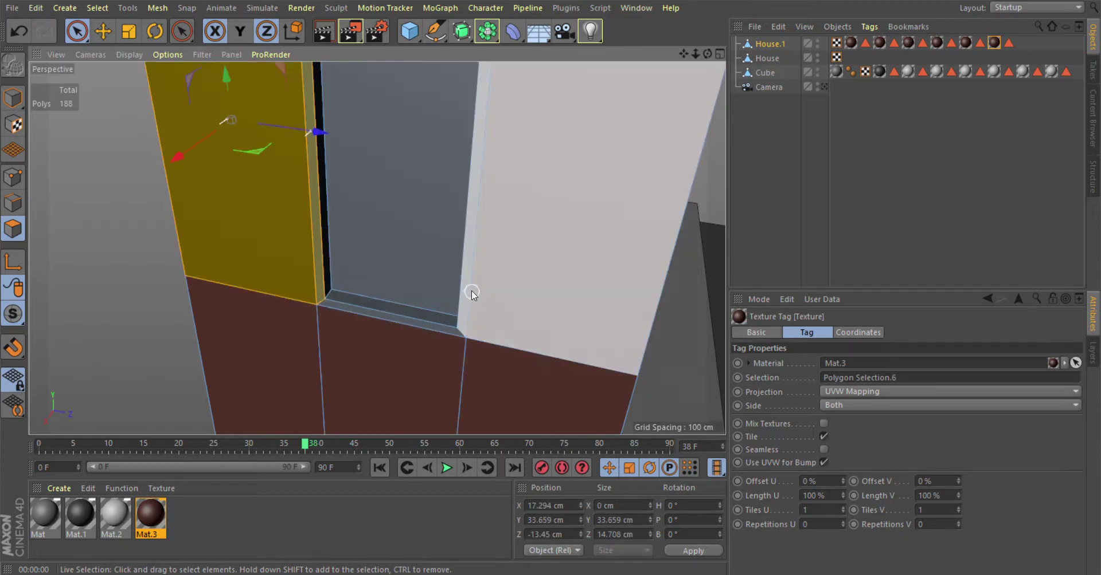
left_click(472, 298, "shift")
left_click(392, 329, "shift")
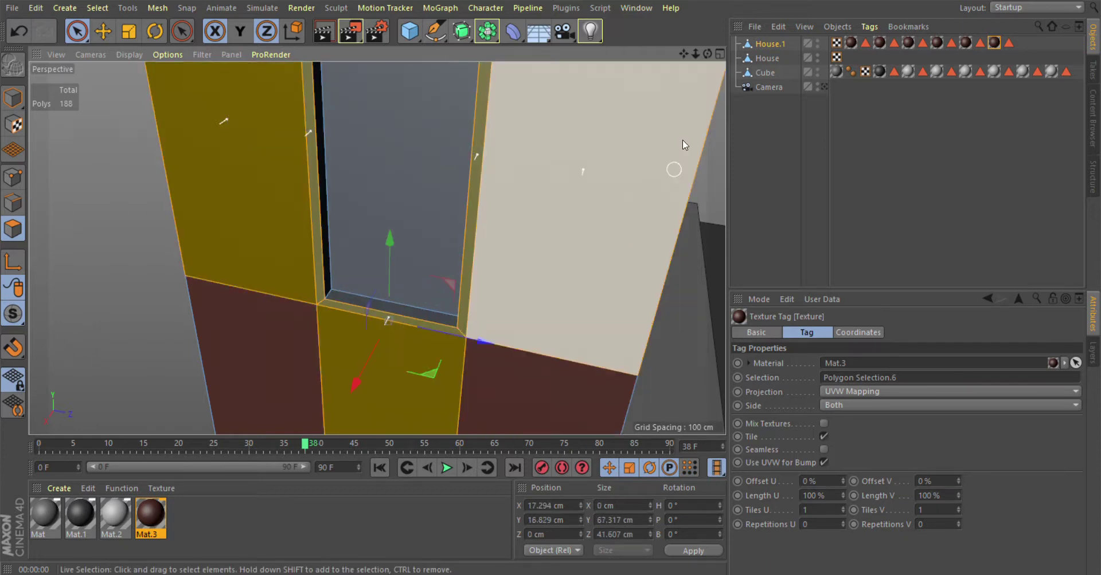
left_click(691, 98, "shift")
left_click_drag(691, 97, 430, 238, "alt")
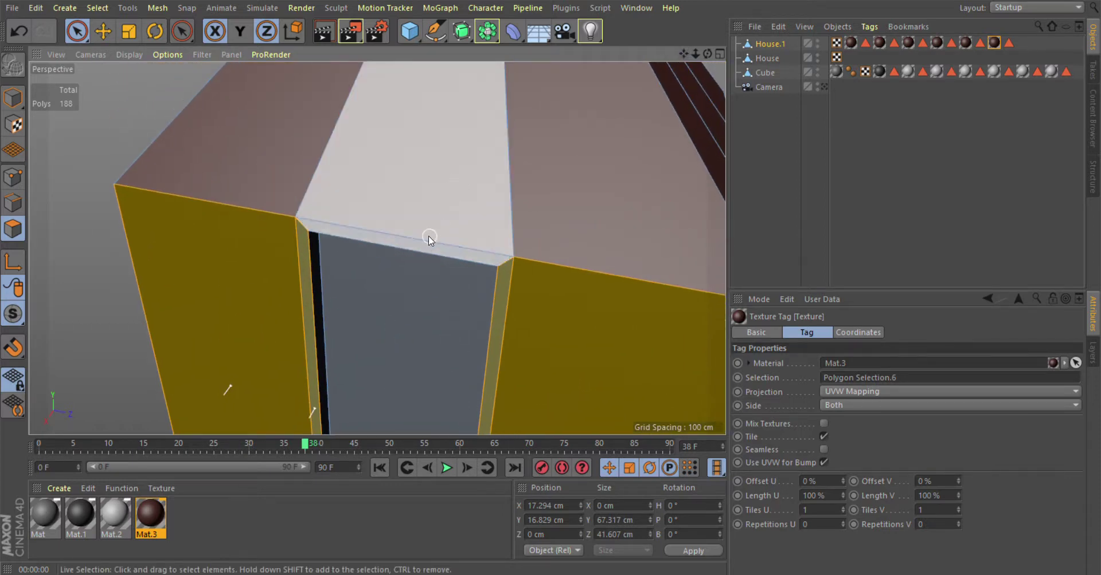
scroll(413, 244, "up", 5)
scroll(396, 241, "up", 3)
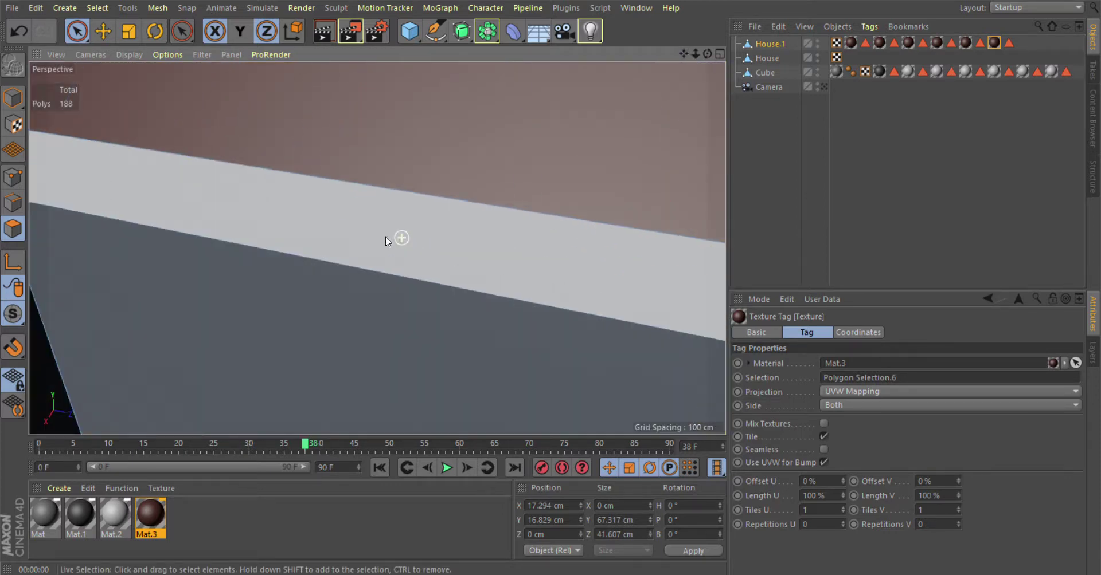
scroll(385, 239, "down", 5)
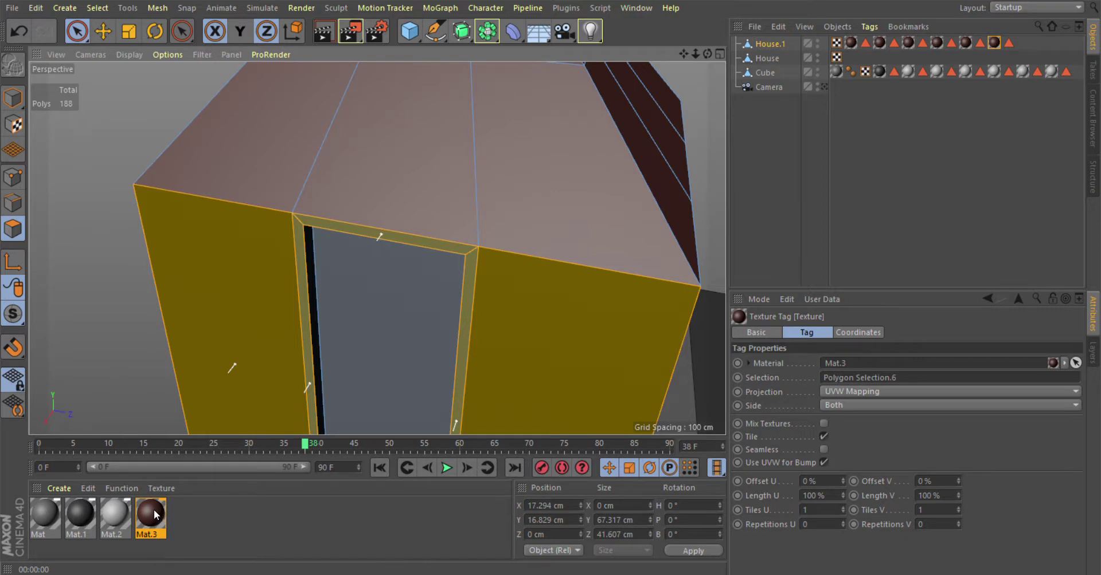
left_click_drag(154, 510, 307, 368)
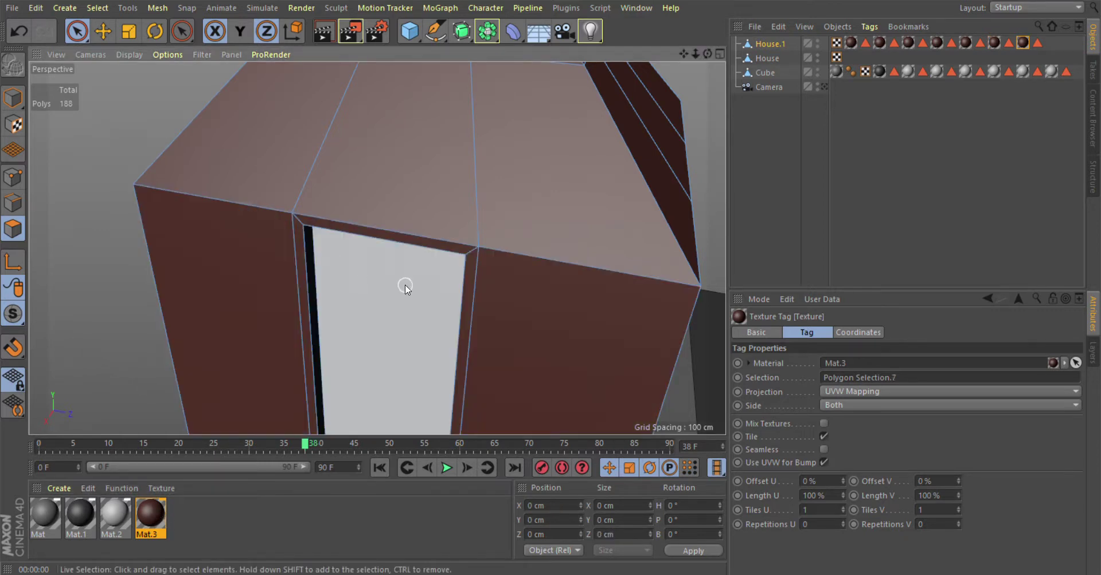
Step: Apply Mat.3 to the door frame's left and right jambs and top lintel
scroll(447, 252, "up", 2)
scroll(468, 239, "up", 2)
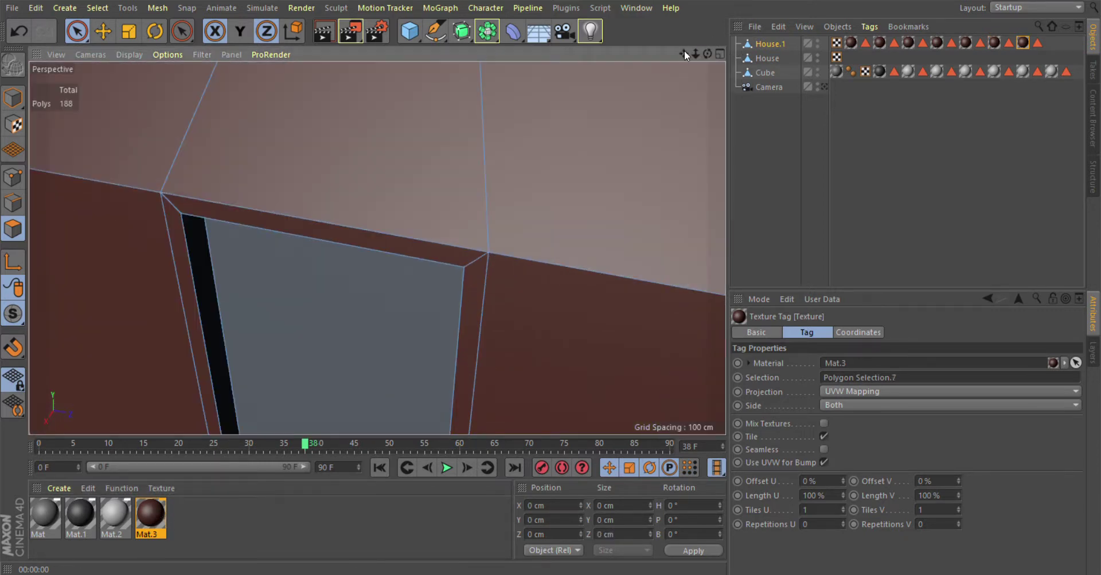
left_click_drag(683, 53, 388, 423)
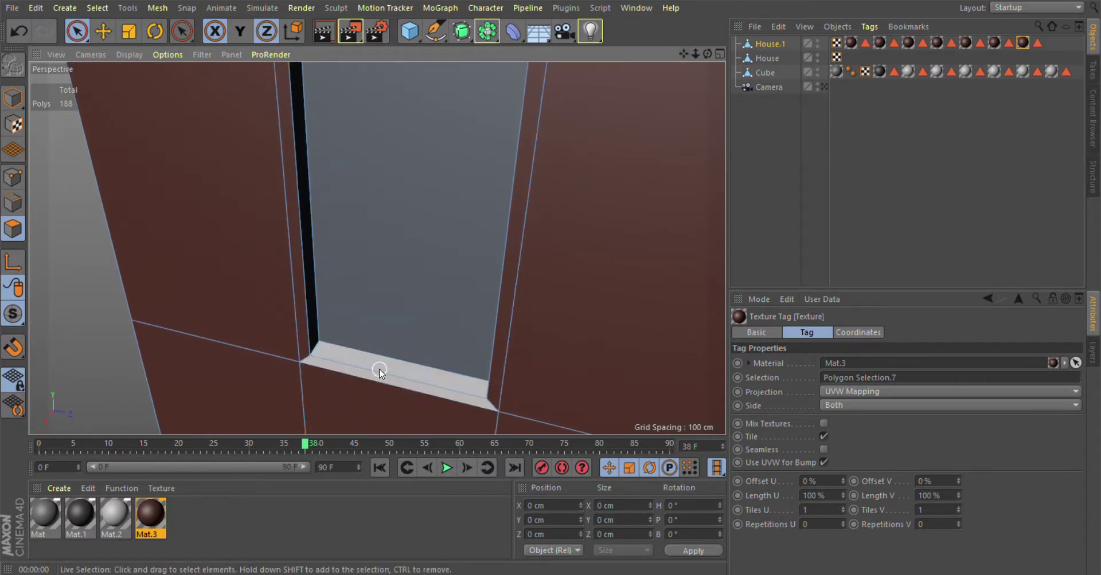
left_click(308, 319, "shift")
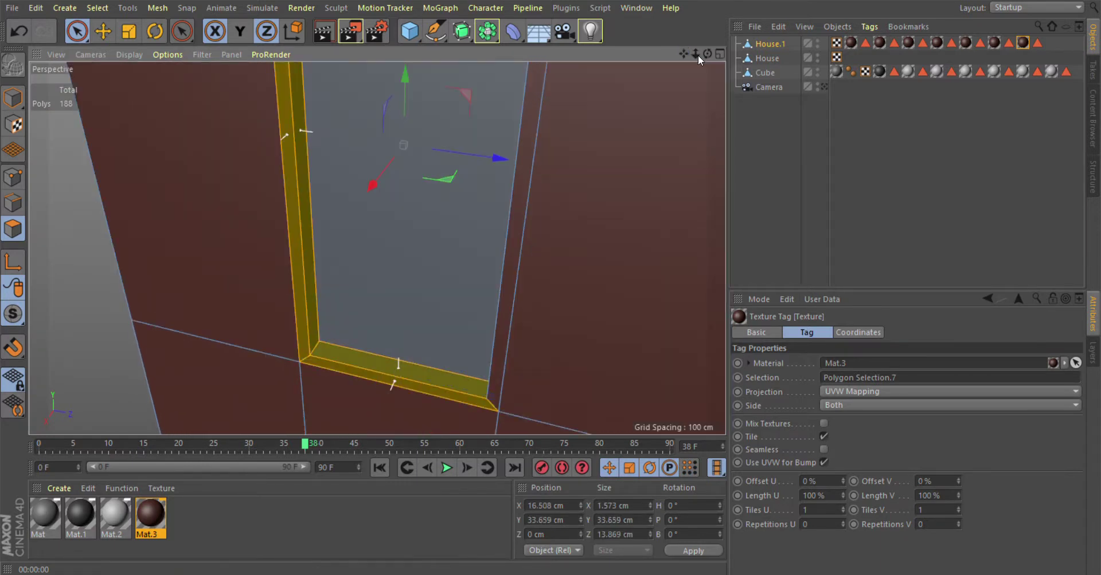
left_click_drag(705, 54, 552, 154)
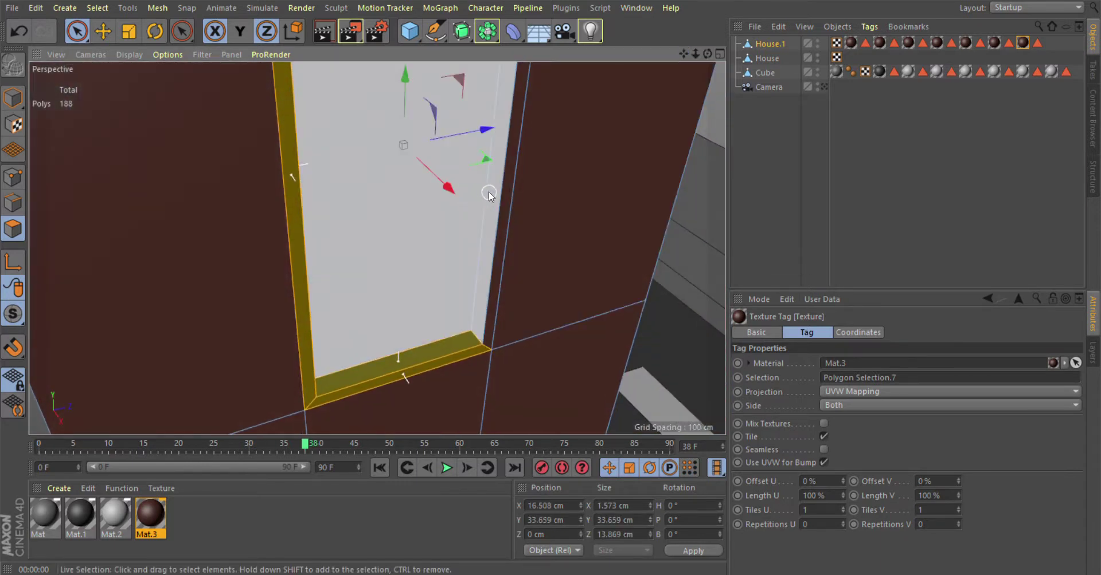
left_click(501, 194, "shift")
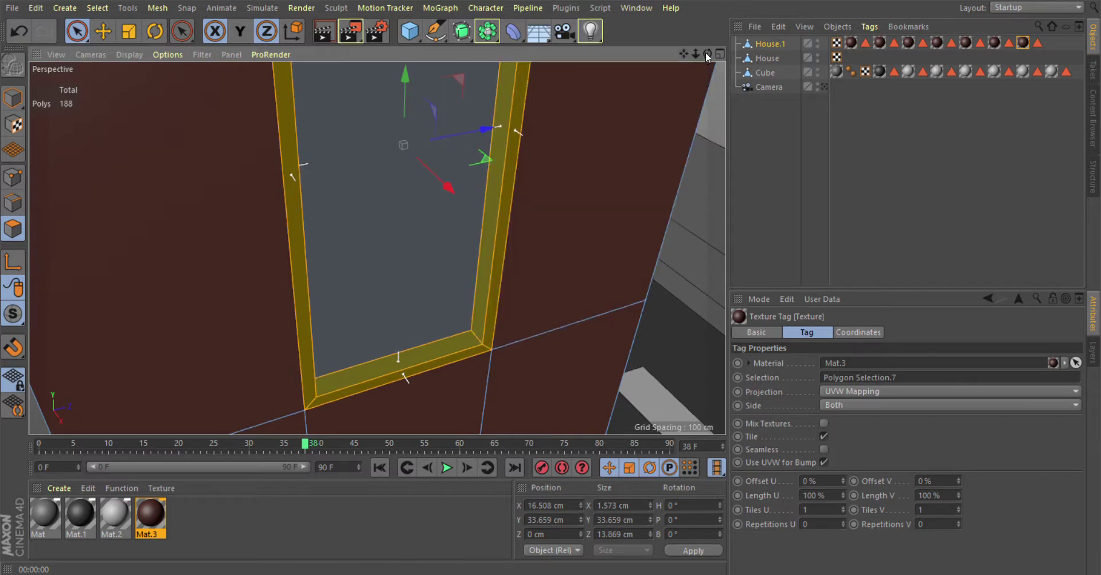
mouse_move(705, 53)
left_mouse_down()
mouse_move(705, 172)
mouse_move(685, 53)
mouse_move(685, 172)
left_mouse_up()
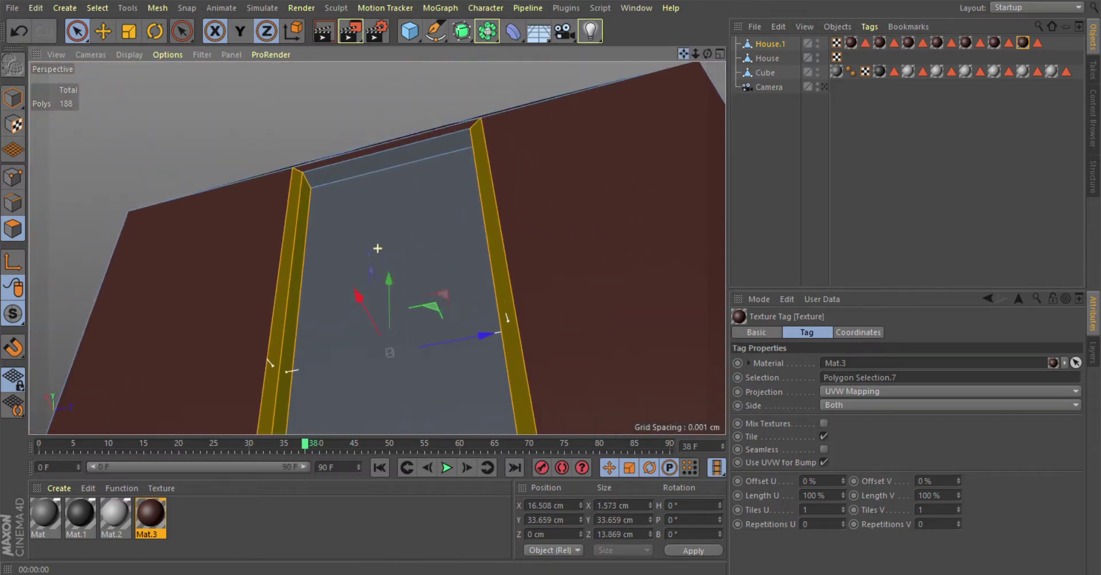
left_click(439, 138, "shift")
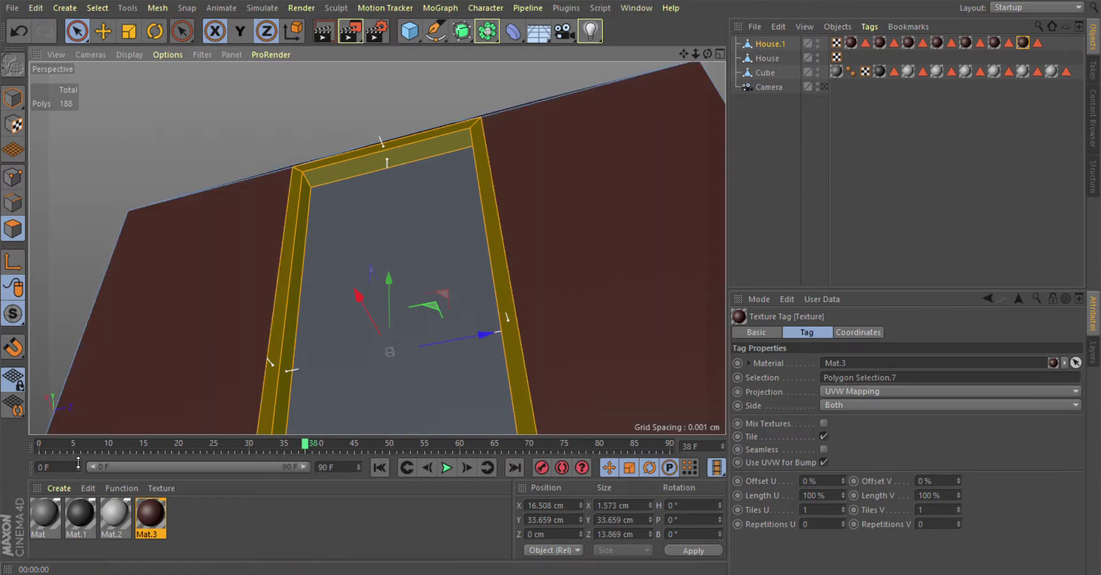
left_click_drag(281, 384, 283, 384)
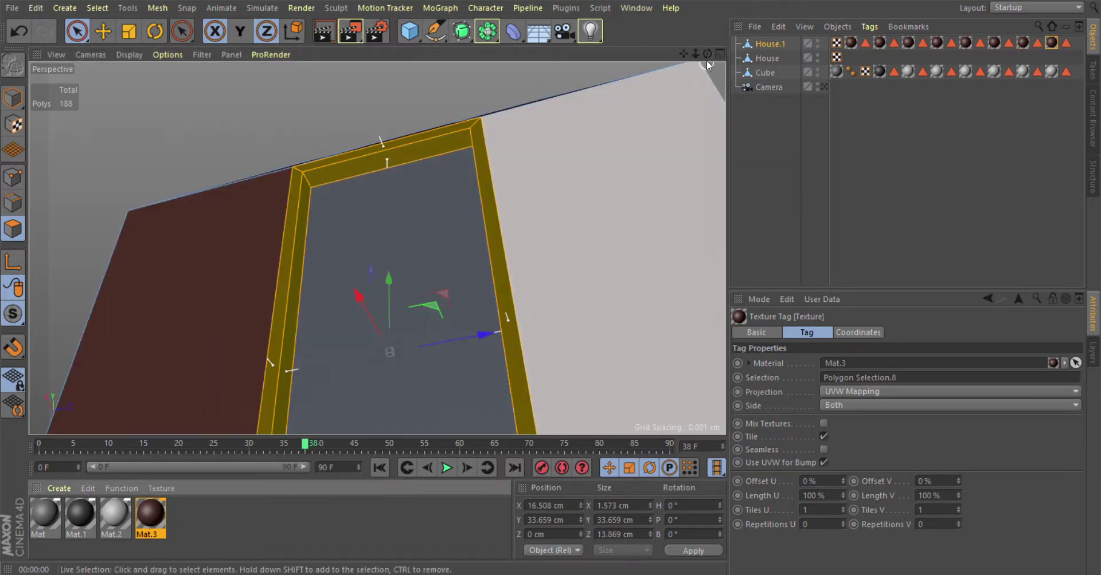
mouse_move(706, 60)
left_mouse_down()
mouse_move(701, 51)
mouse_move(688, 75)
mouse_move(683, 51)
left_mouse_up()
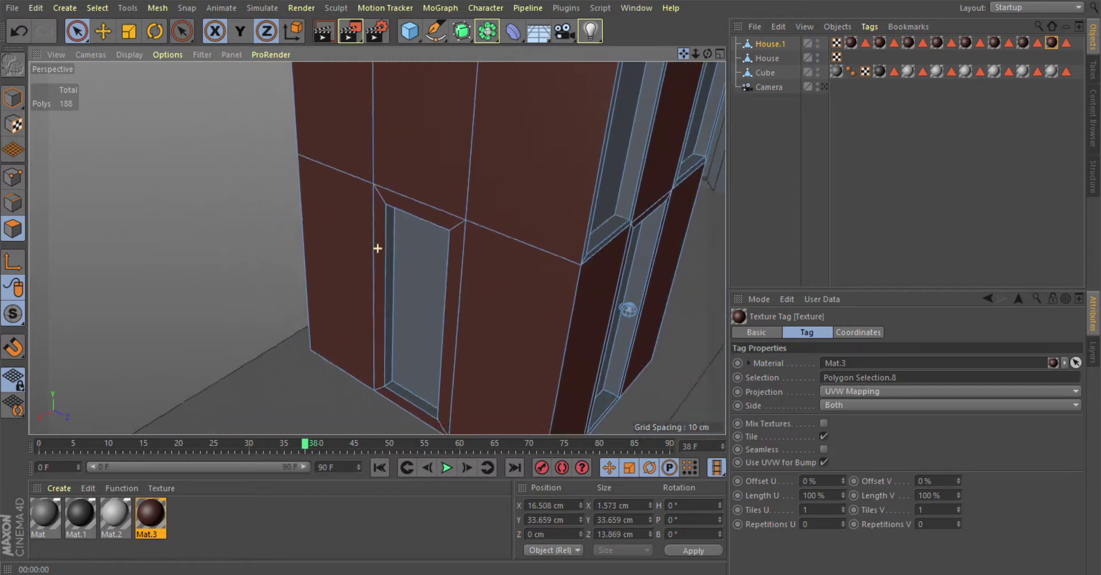
Step: Apply Mat.3 to the door frame's side, sill and top inner faces, then turn toward the window frames
scroll(378, 248, "down", 2)
left_click_drag(253, 327, 461, 234, "alt")
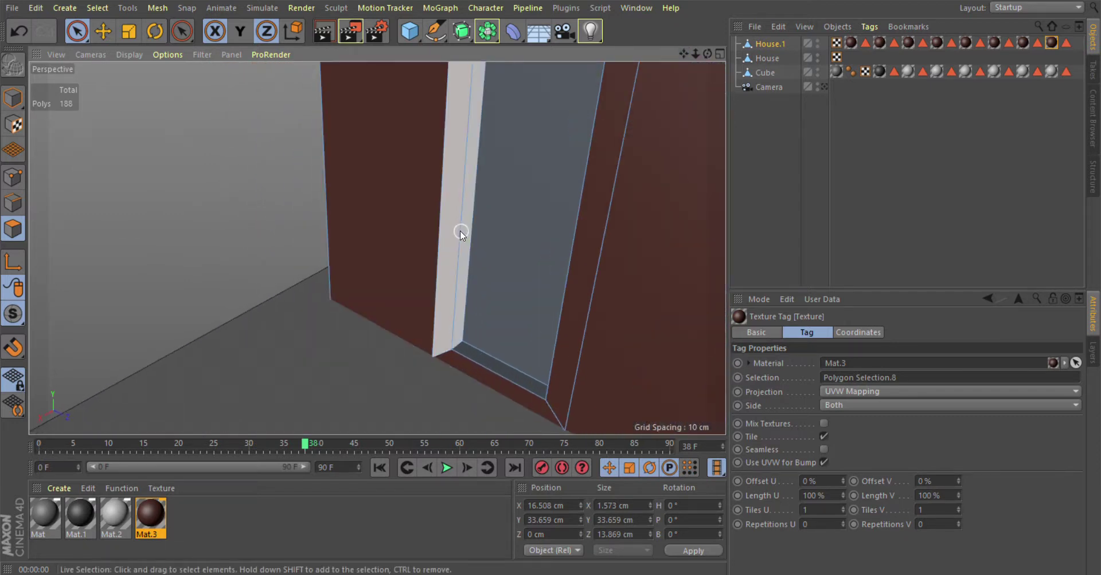
left_click(460, 234)
left_click(469, 365, "shift")
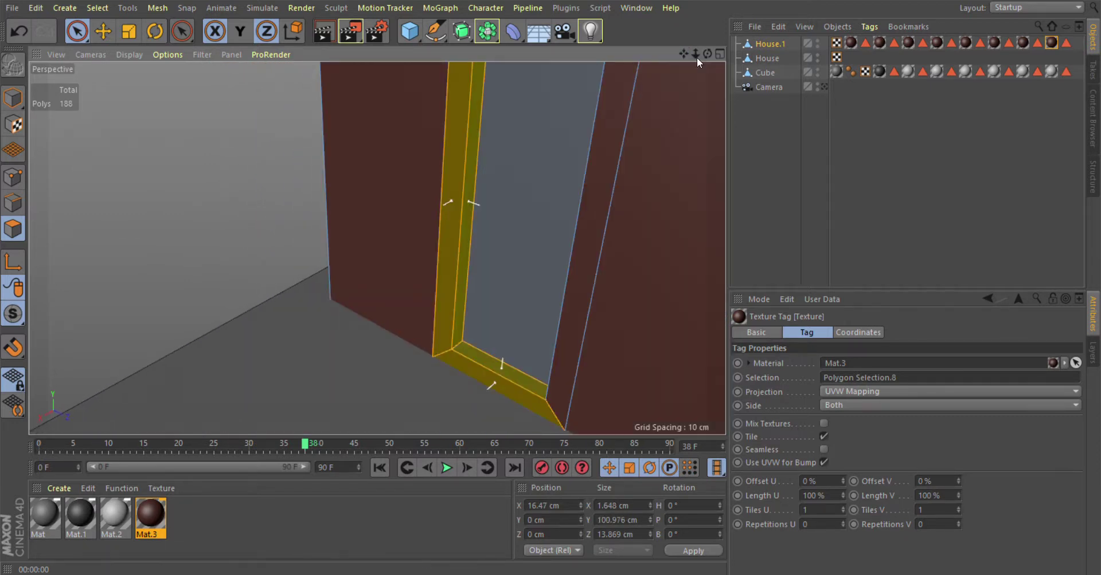
mouse_move(659, 144)
left_mouse_down("alt")
mouse_move(645, 106)
mouse_move(578, 179)
mouse_move(523, 195)
left_mouse_up("alt")
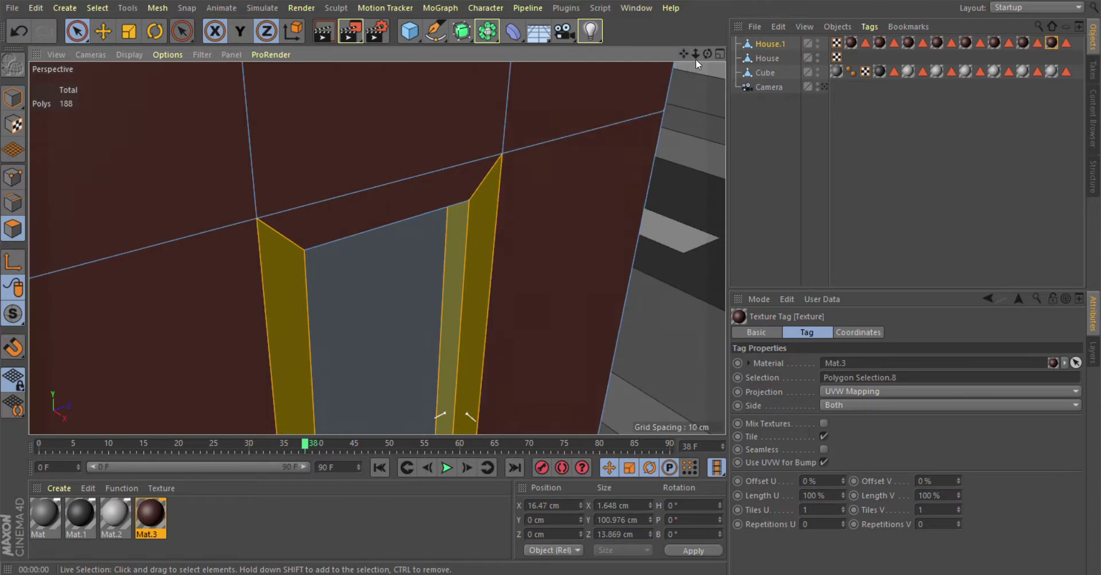
left_click_drag(695, 54, 740, 57)
left_click(602, 88, "shift")
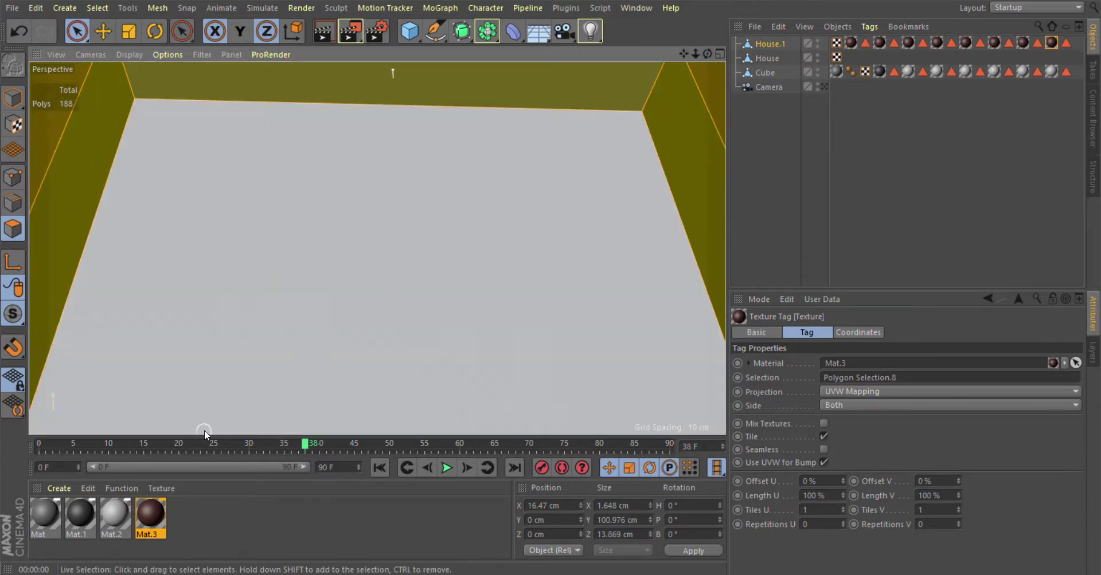
left_click(354, 79, "shift")
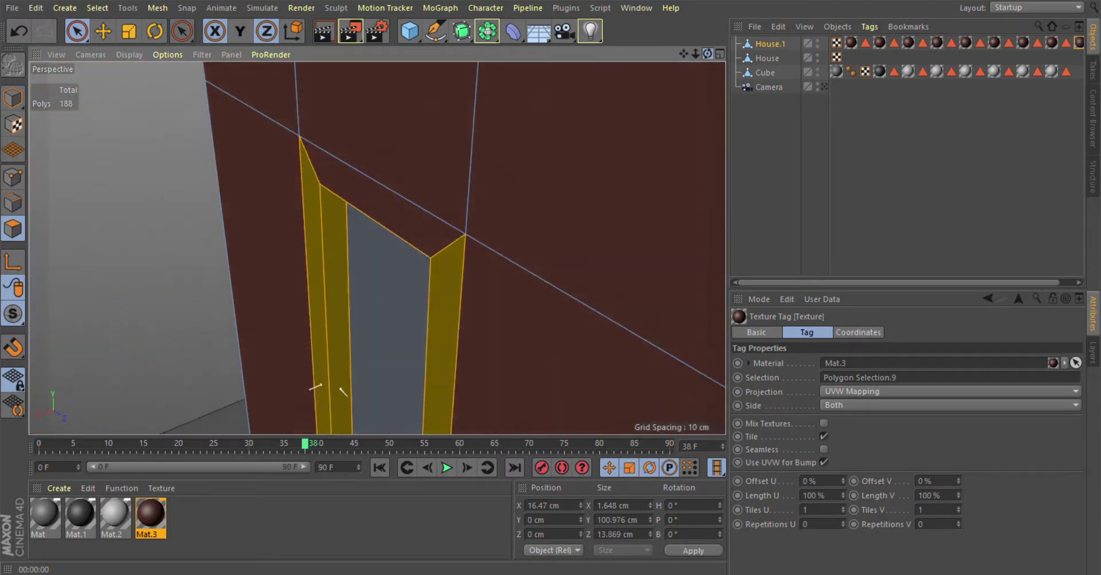
left_click_drag(704, 55, 706, 55)
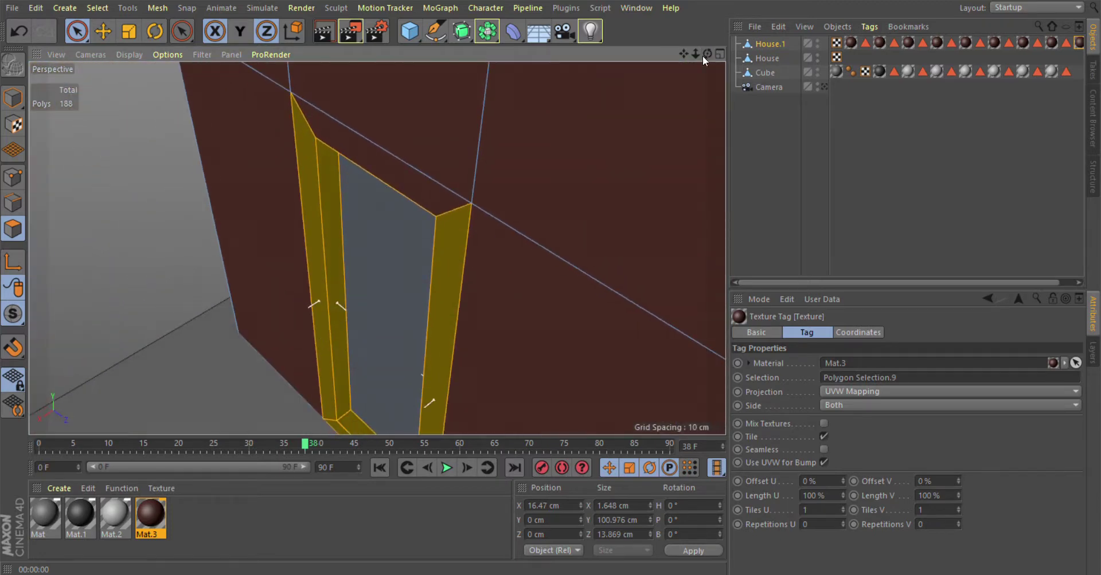
left_click_drag(166, 283, 159, 264, "alt")
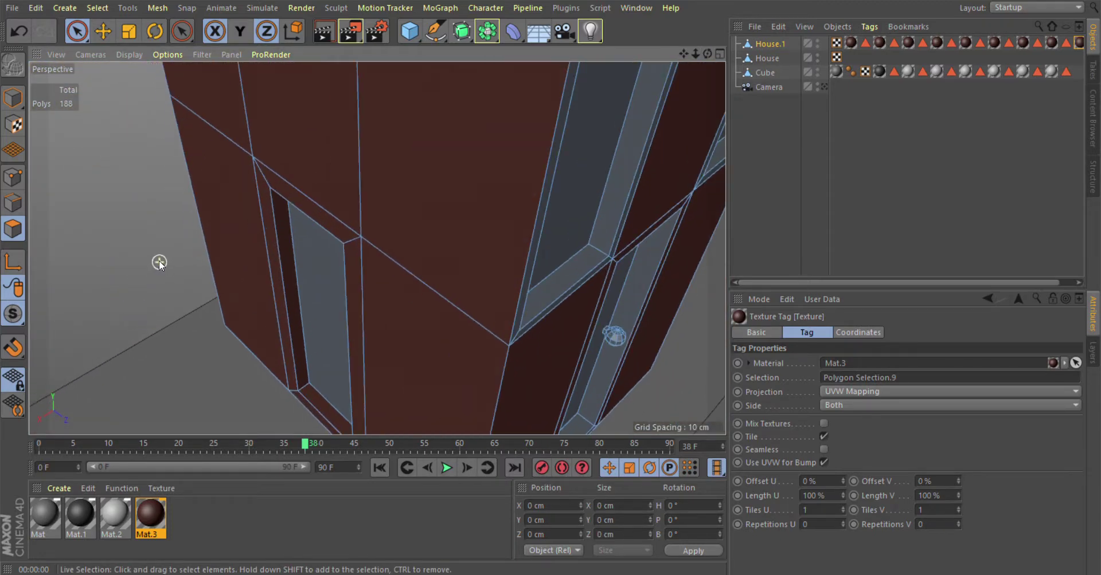
left_click_drag(557, 203, 565, 198, "alt")
mouse_move(707, 53)
left_mouse_down()
mouse_move(711, 63)
mouse_move(697, 53)
mouse_move(378, 248)
mouse_move(693, 38)
mouse_move(378, 248)
mouse_move(681, 54)
left_mouse_up()
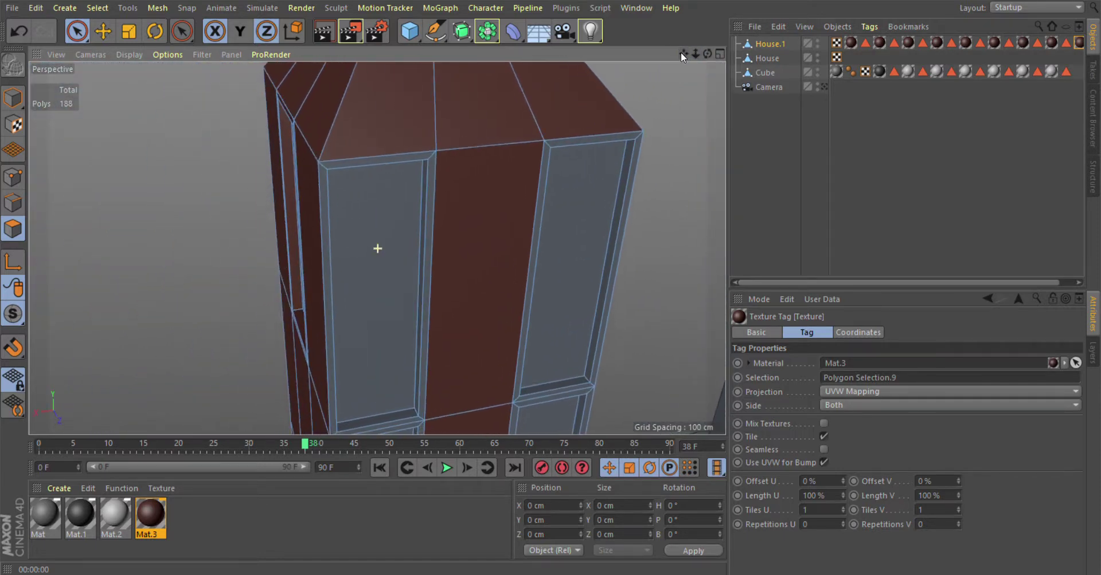
Step: Select the top and front faces above the window frame
scroll(531, 67, "up", 3)
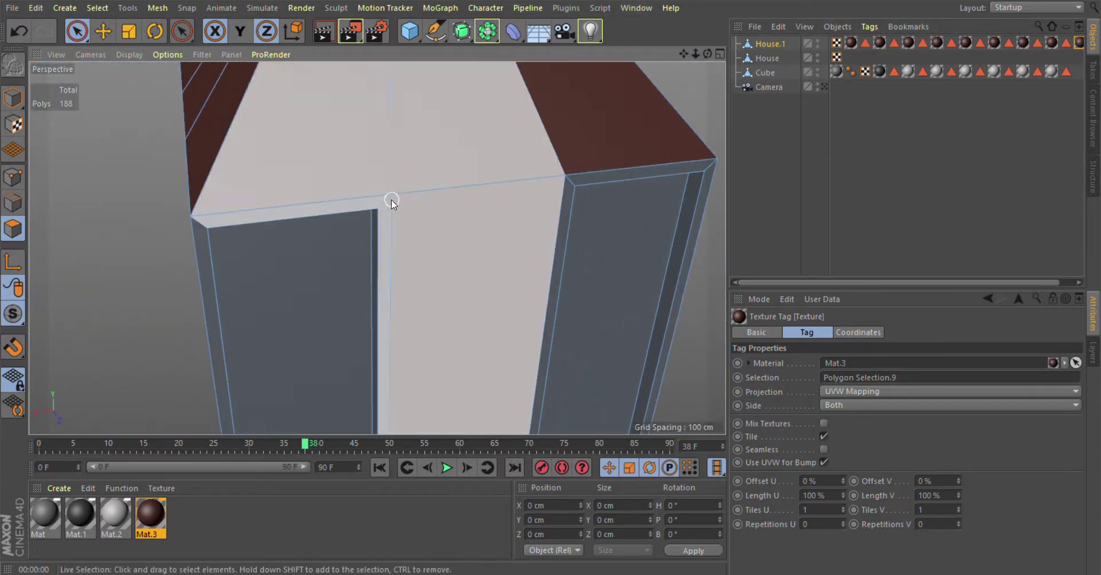
left_click(391, 200)
left_click(397, 217, "shift")
scroll(150, 247, "up", 1)
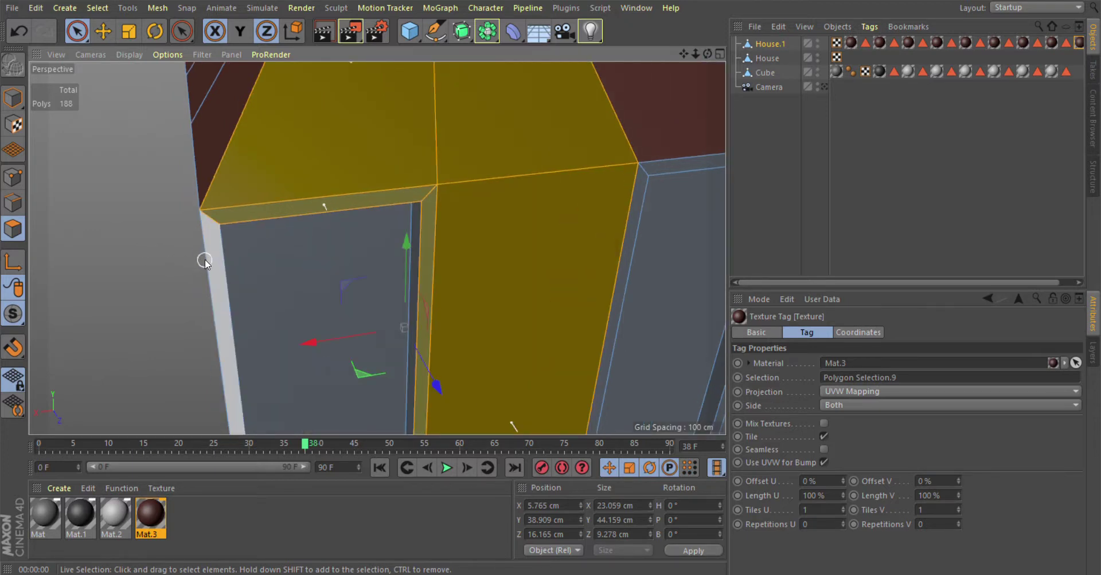
left_click_drag(682, 53, 377, 248)
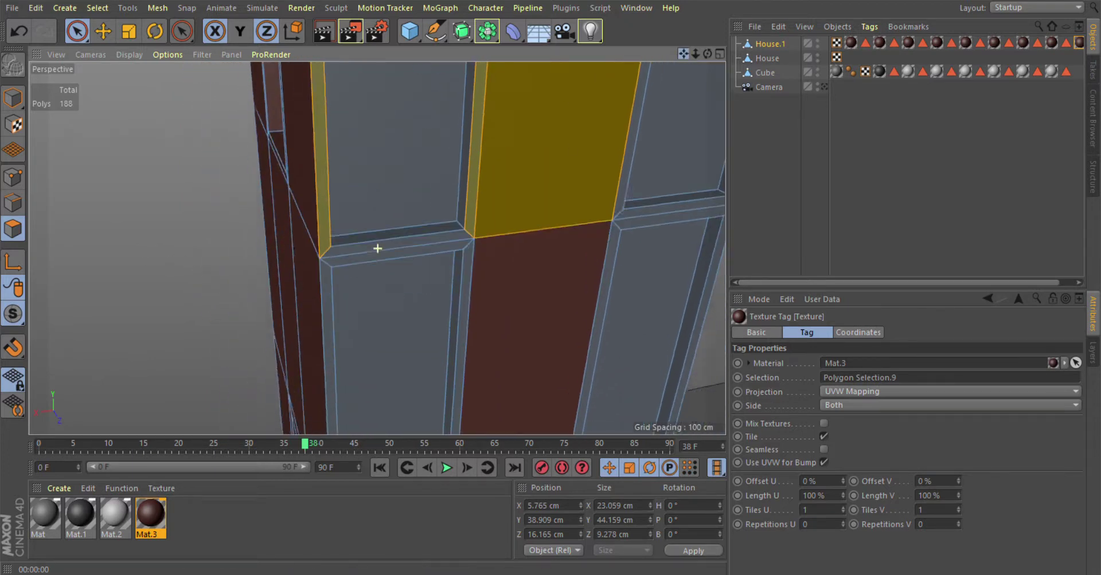
scroll(447, 248, "up", 2)
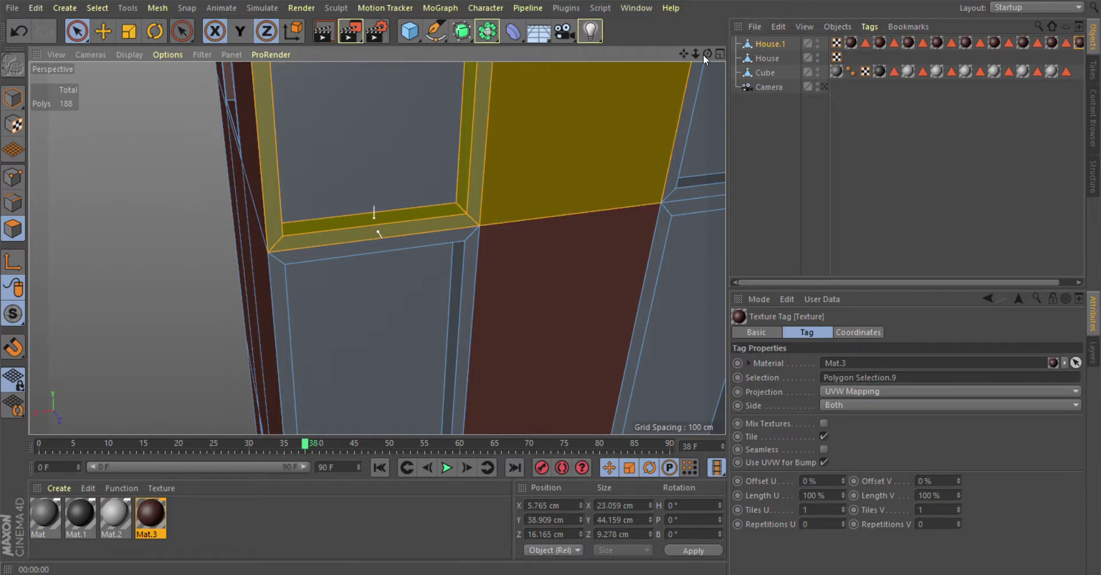
left_click_drag(703, 54, 228, 184)
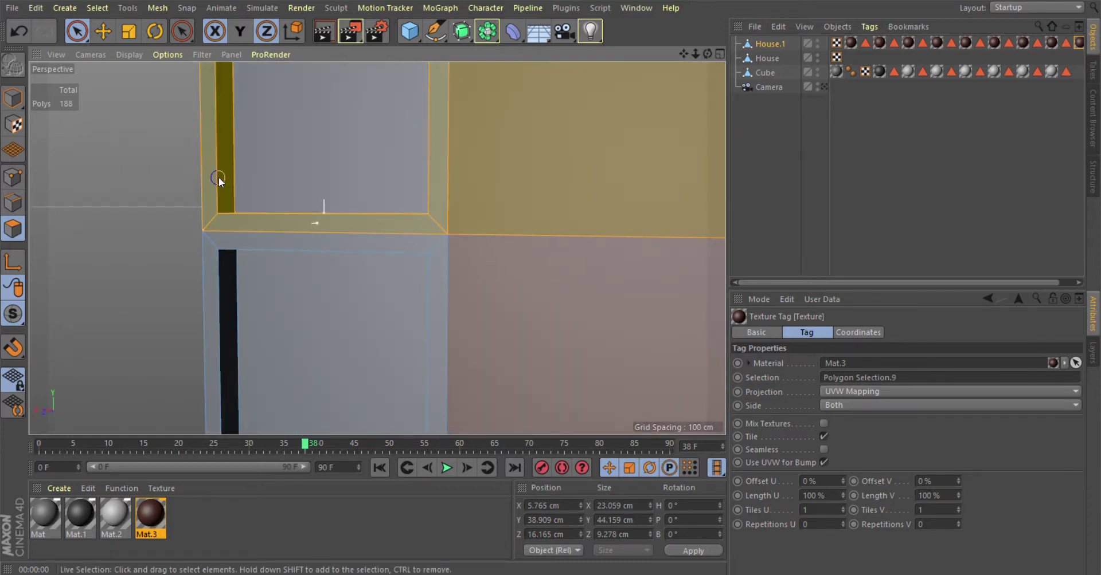
left_click_drag(682, 54, 683, 80)
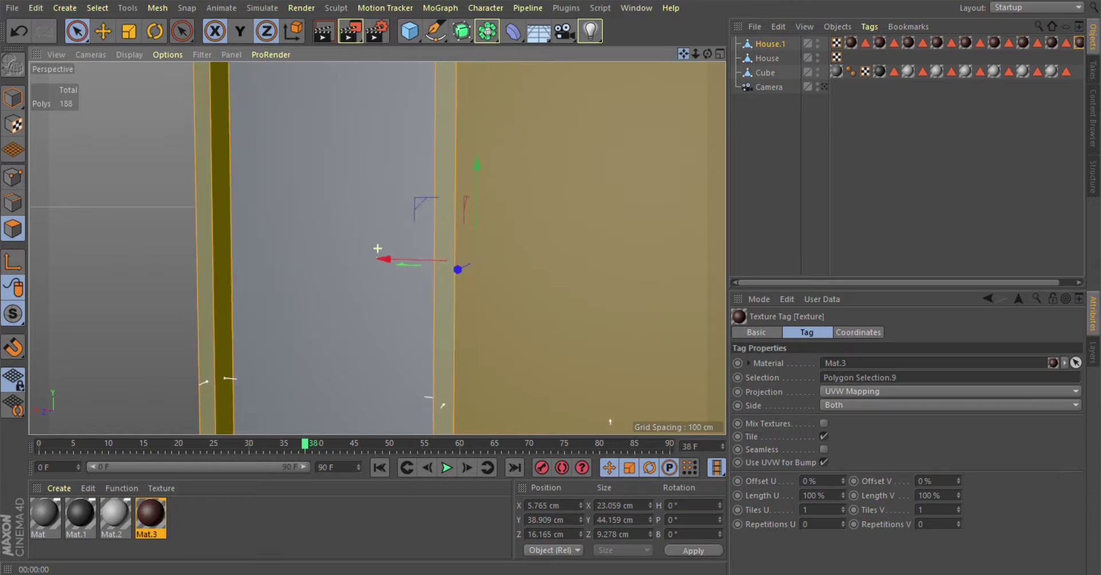
left_click_drag(377, 248, 367, 172, "alt")
scroll(361, 78, "up", 3)
left_click_drag(361, 77, 376, 165, "alt")
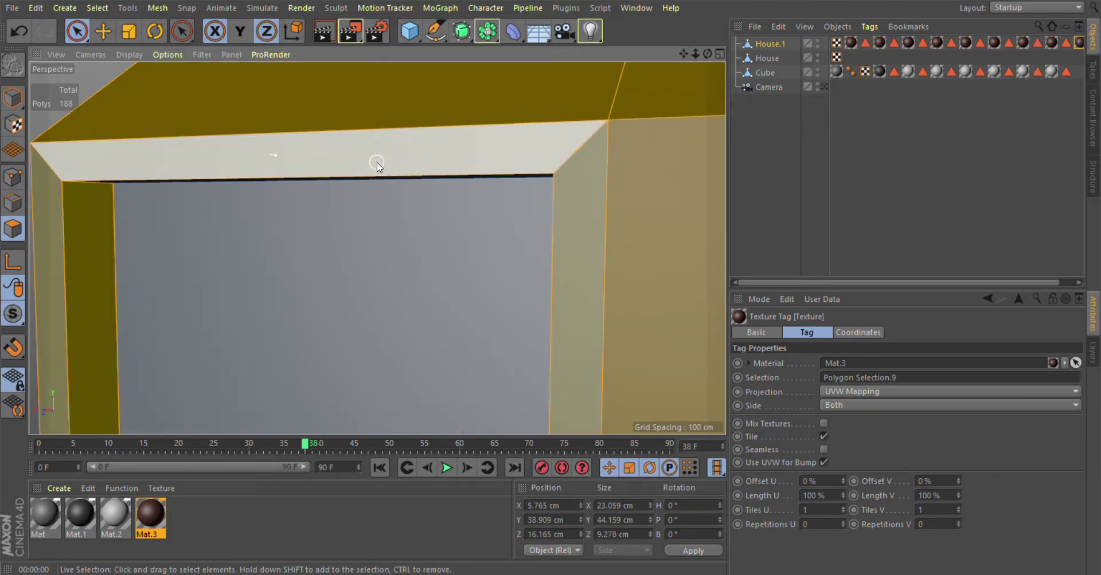
left_click_drag(705, 57, 717, 75)
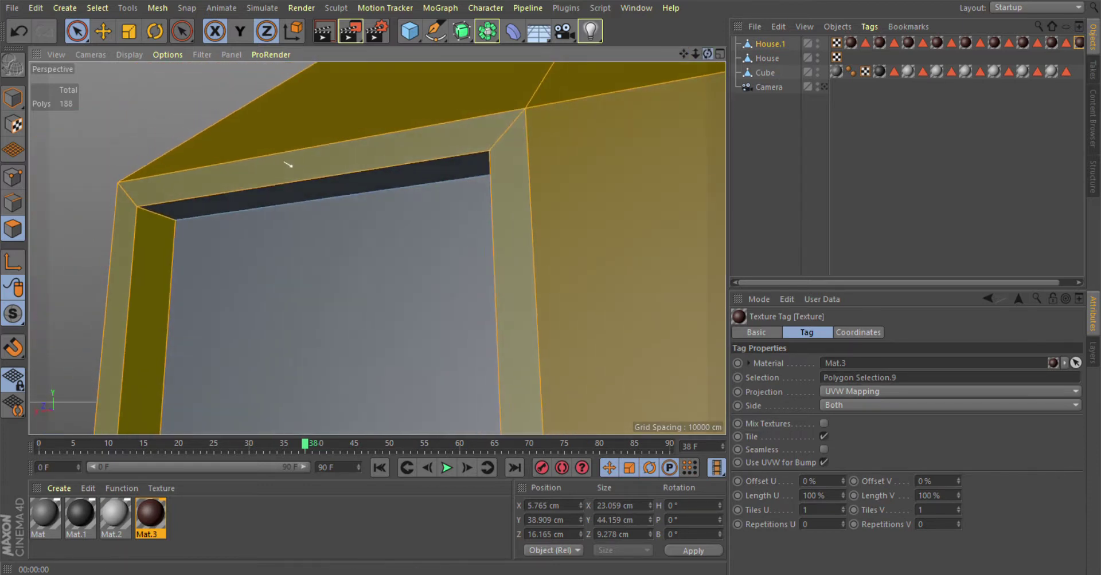
Step: Select the next frame opening's top underside plus its left and right jambs
left_click(430, 165, "shift")
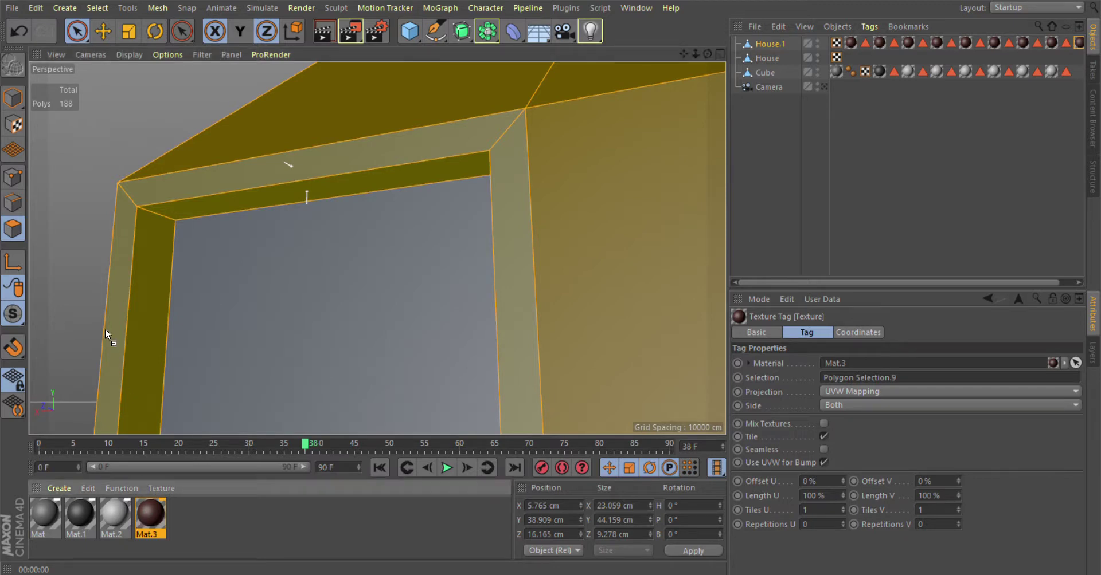
left_click(133, 332, "shift")
mouse_move(133, 332)
left_mouse_down("alt")
mouse_move(219, 191)
mouse_move(664, 119)
mouse_move(710, 47)
mouse_move(683, 75)
left_mouse_up("alt")
left_click_drag(377, 248, 427, 205, "alt")
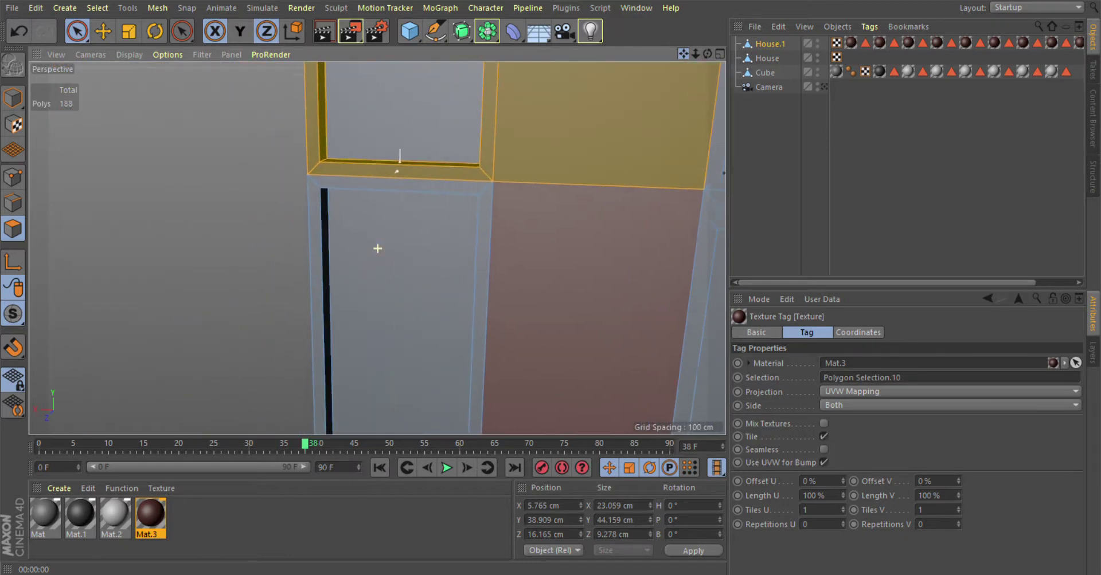
left_click_drag(496, 137, 506, 156, "shift")
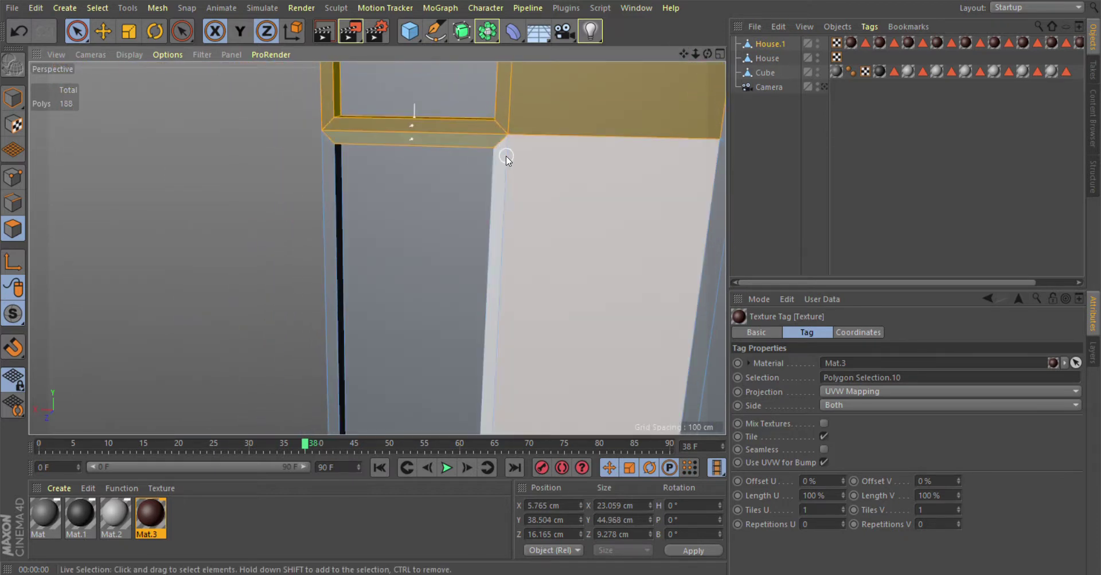
mouse_move(319, 185)
left_mouse_down("alt")
mouse_move(272, 186)
mouse_move(406, 170)
left_mouse_up("alt")
left_click(414, 166, "shift")
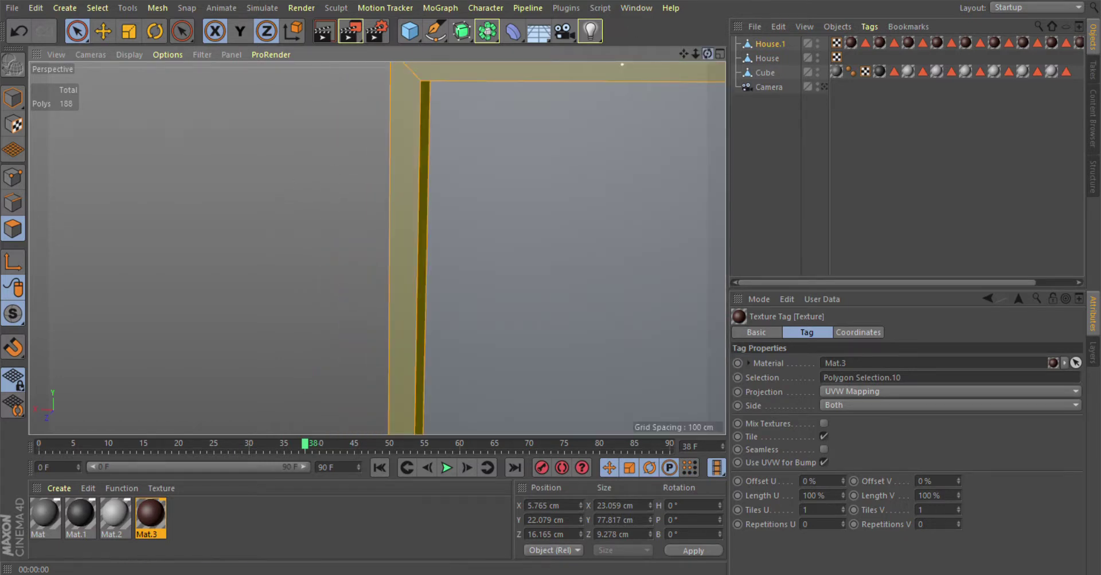
key("s")
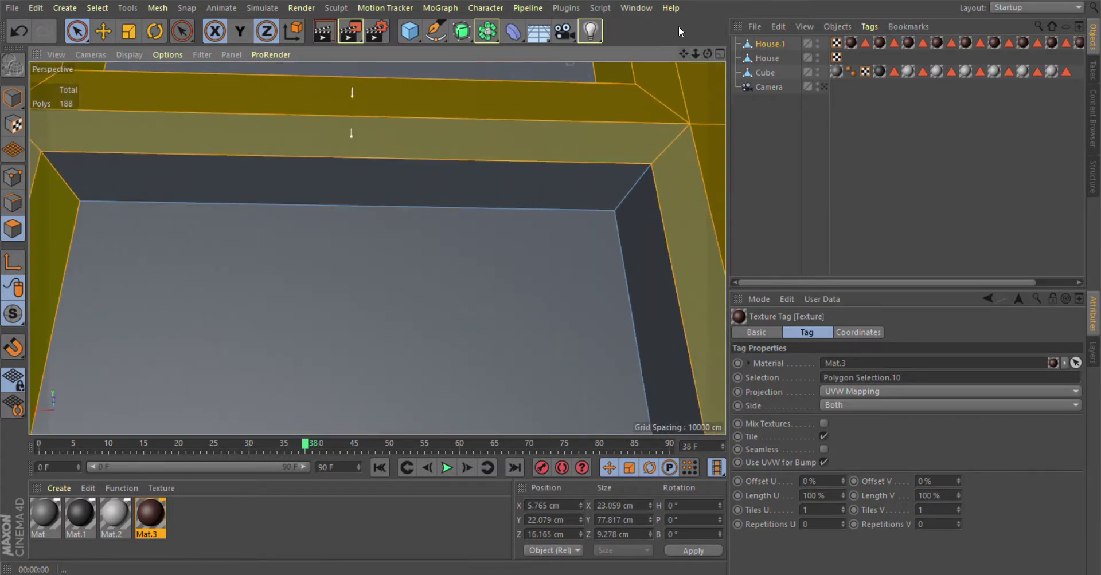
left_click(613, 189, "shift")
left_click(634, 206, "shift")
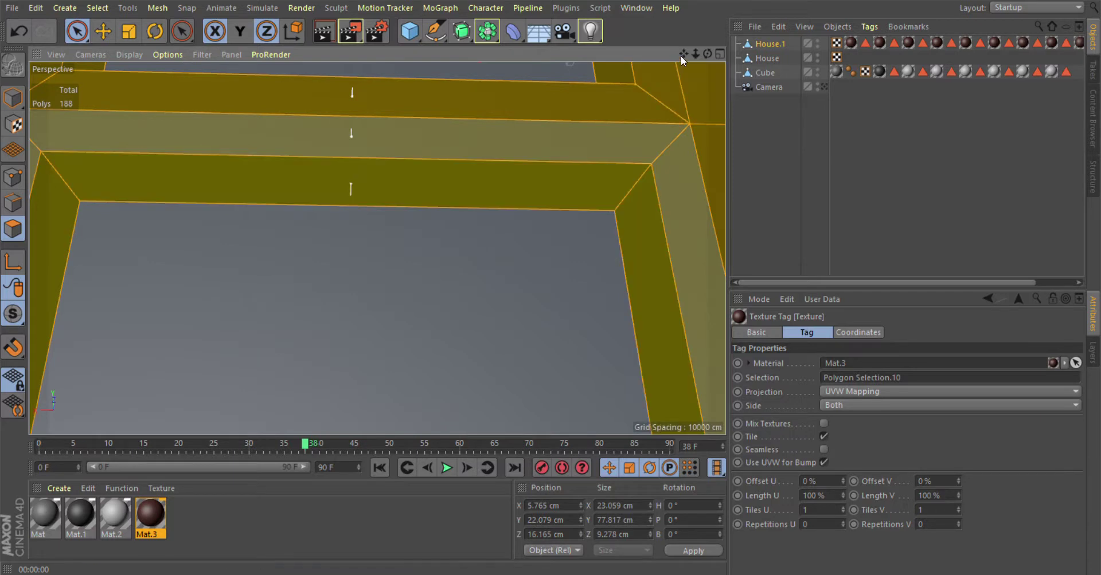
mouse_move(682, 55)
left_mouse_down()
mouse_move(659, 74)
mouse_move(693, 58)
mouse_move(506, 182)
left_mouse_up()
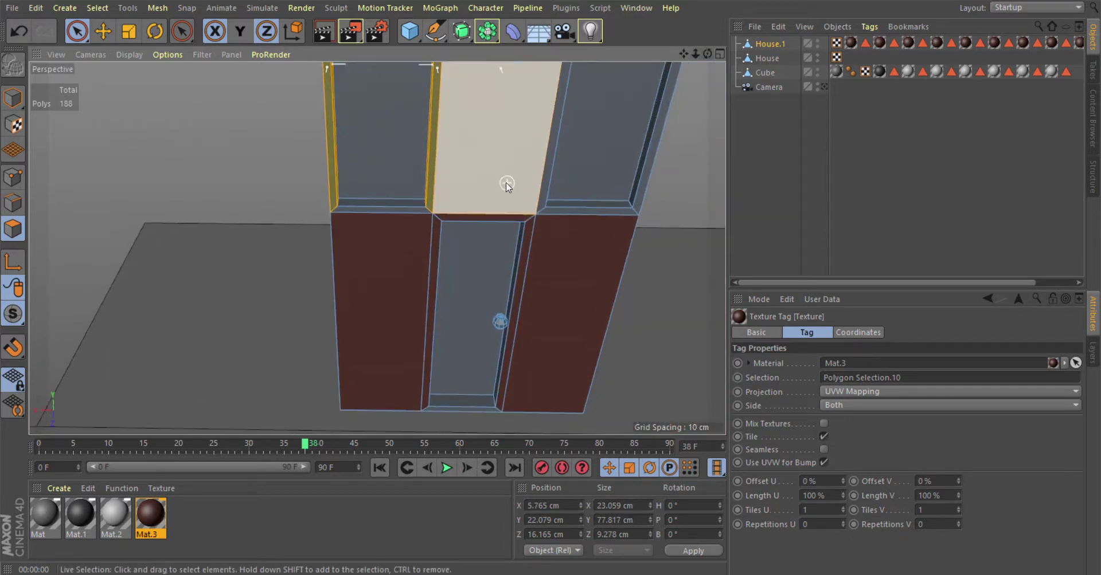
Step: Select the window frame's upper face, sill strip and lower frame face
scroll(503, 184, "up", 2)
scroll(497, 104, "up", 2)
left_click(494, 104)
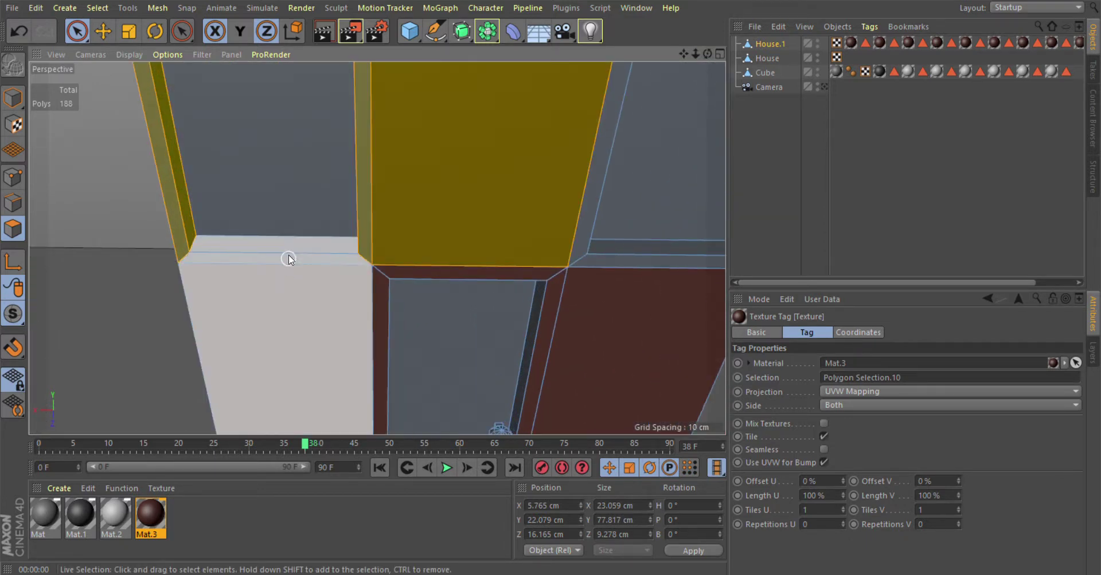
left_click(291, 261, "shift")
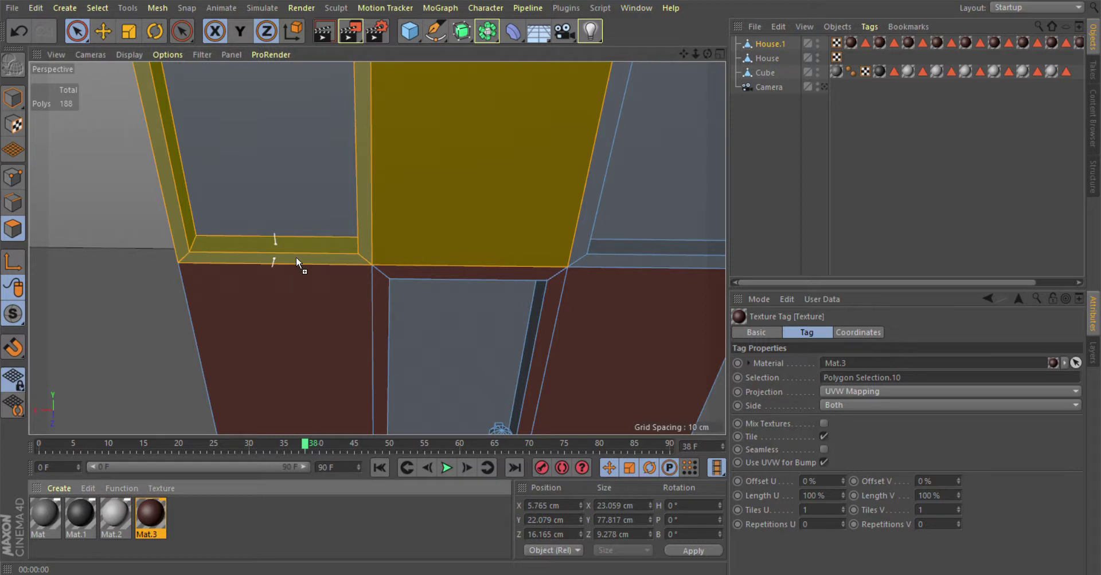
left_click_drag(296, 262, 441, 301, "alt")
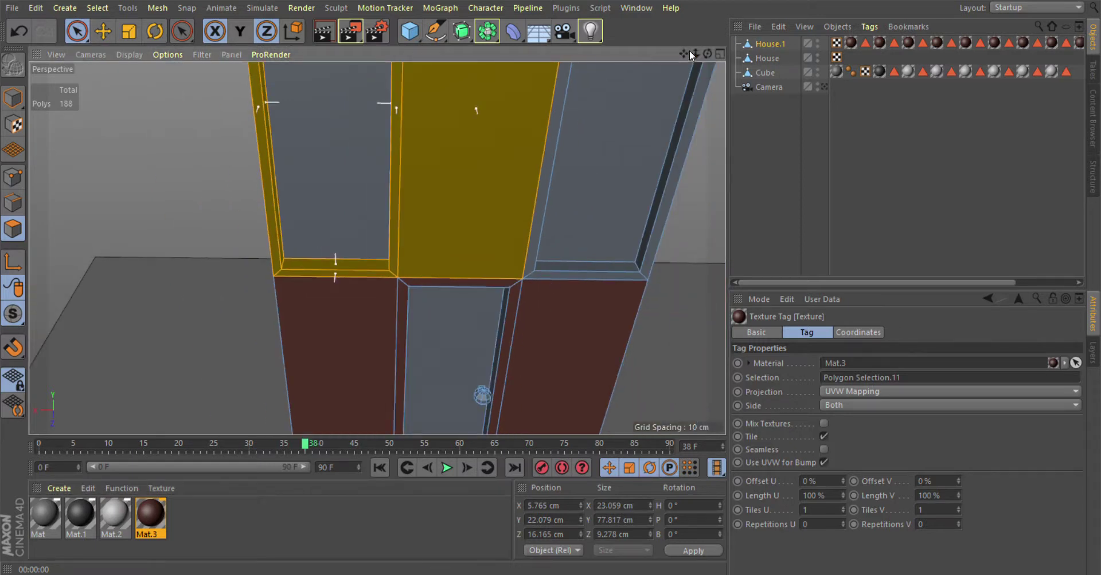
left_click_drag(691, 55, 676, 70)
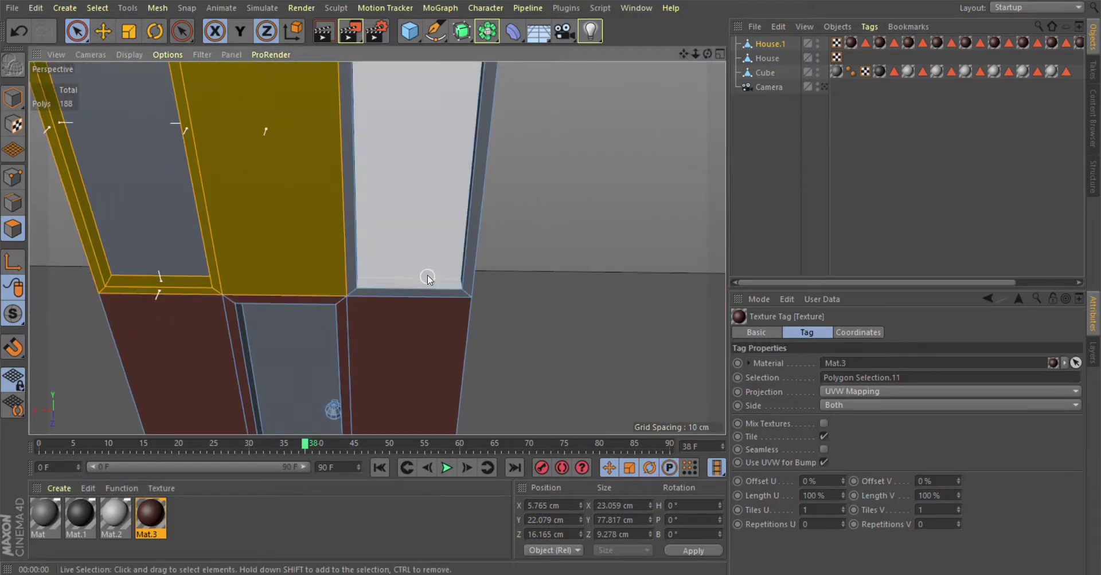
left_click(414, 291, "shift")
scroll(476, 309, "up", 5)
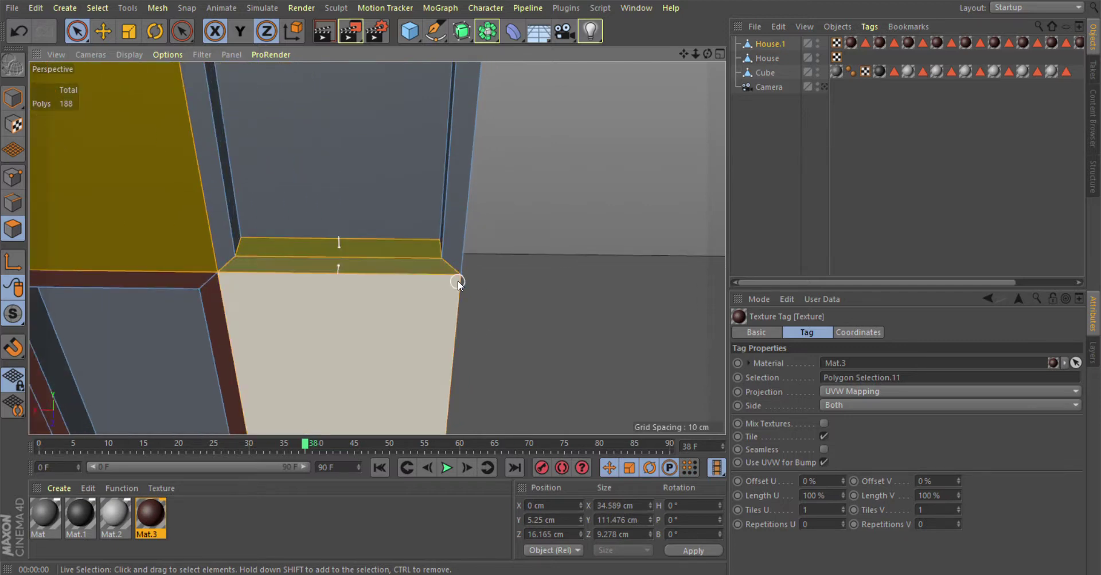
left_click_drag(457, 284, 441, 227, "alt")
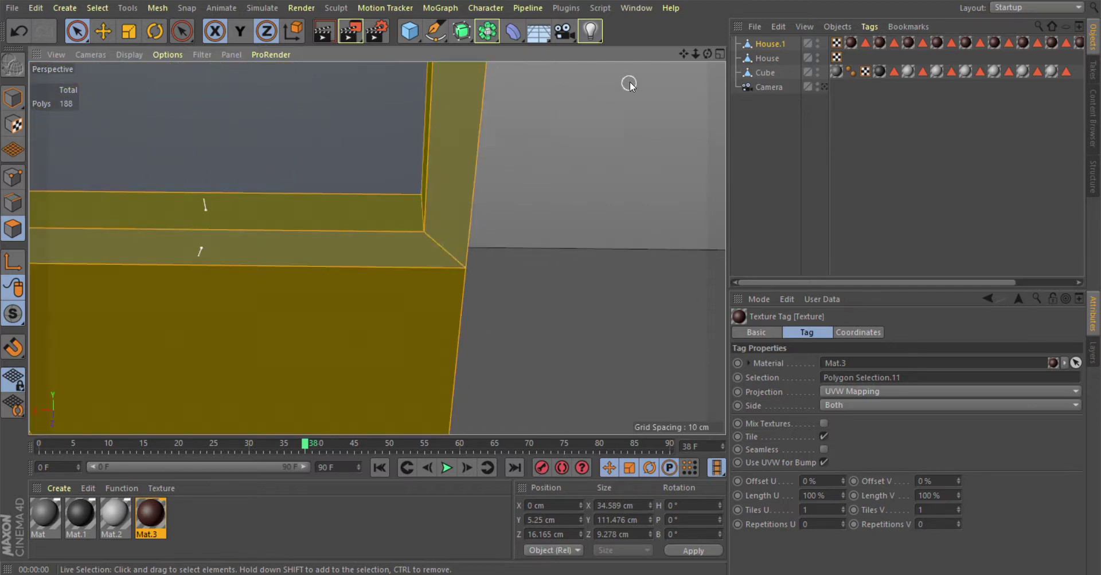
Step: Add the left inner strips and thin side strip, then apply Mat.3 to the frame faces
left_click_drag(690, 52, 125, 212)
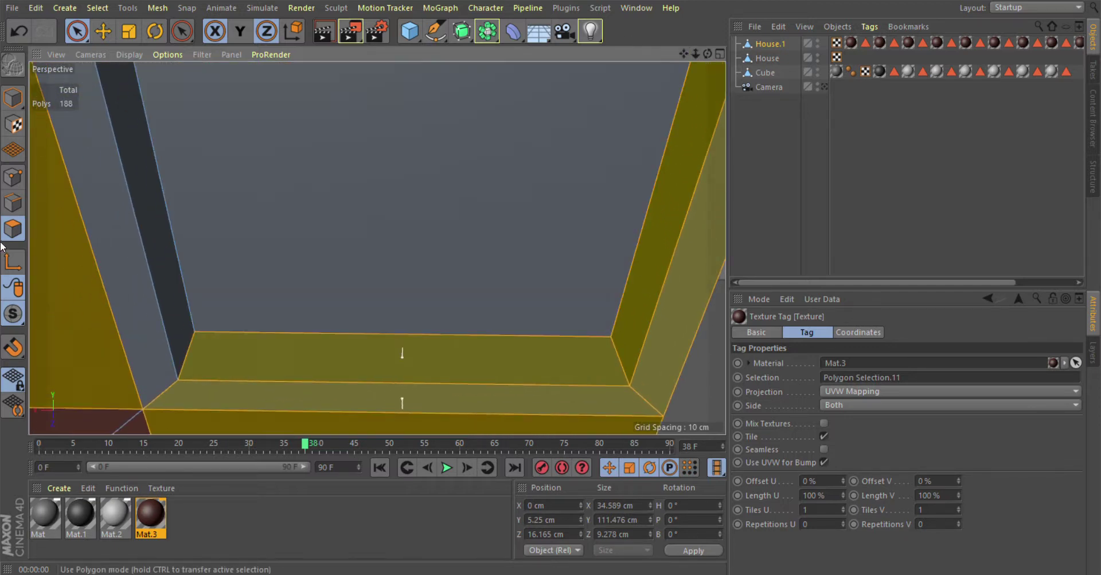
left_click(142, 181, "shift")
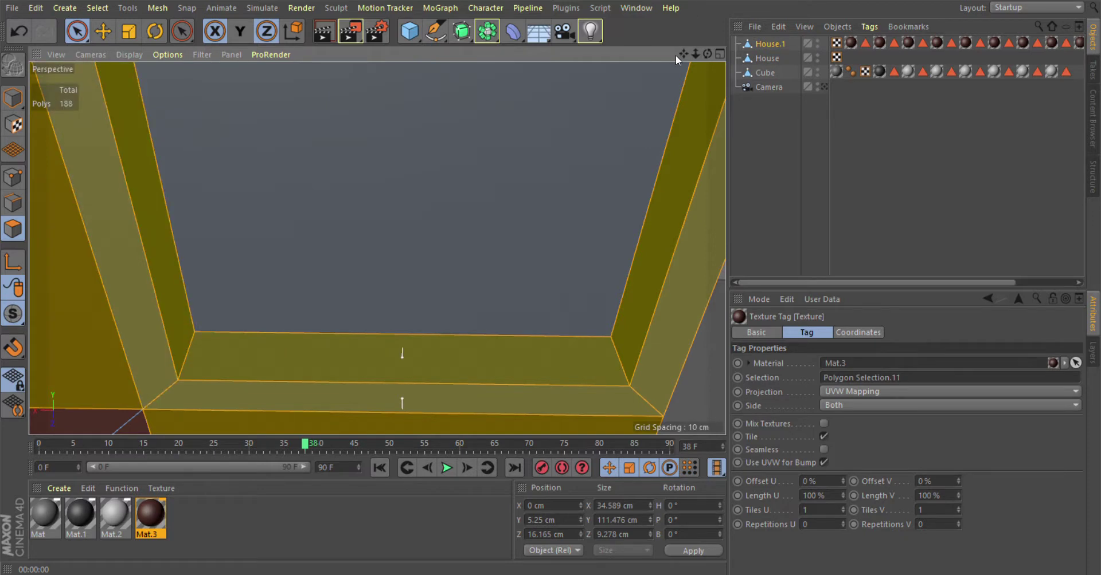
left_click_drag(675, 55, 377, 248)
left_click_drag(694, 56, 377, 249)
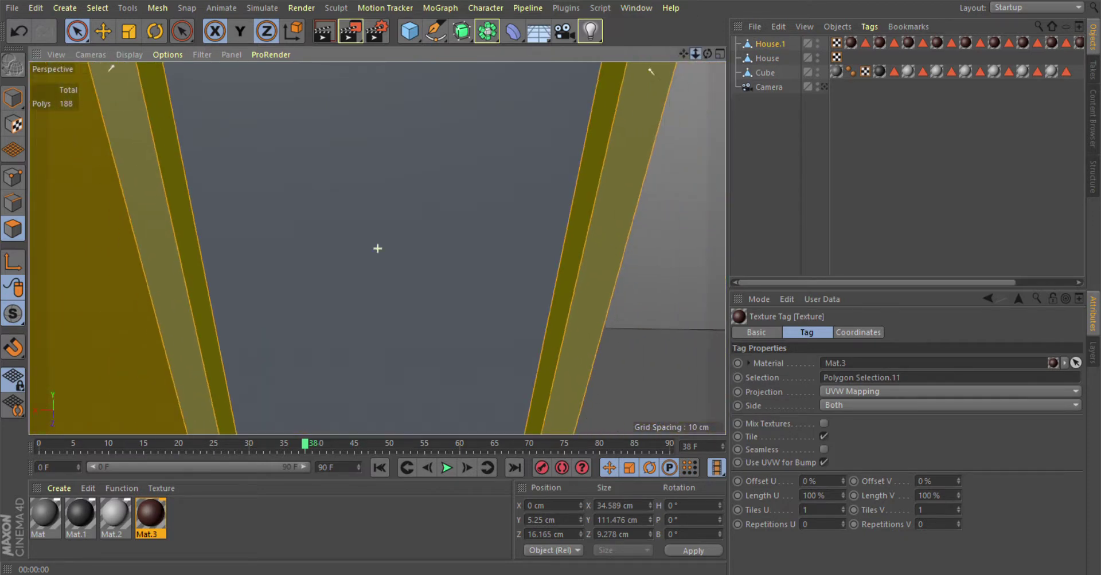
left_click_drag(687, 52, 377, 248)
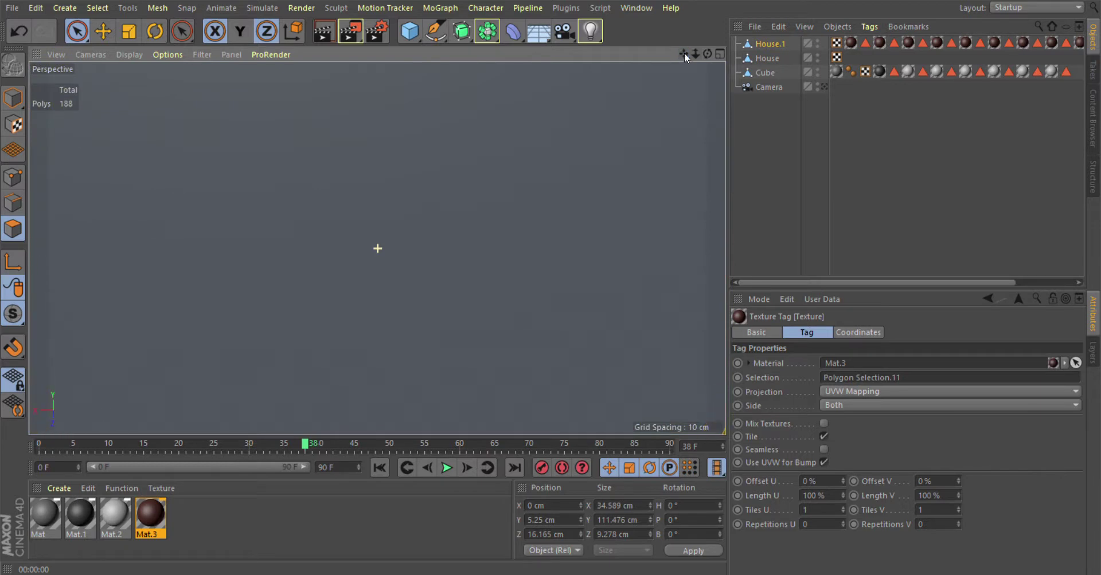
left_click_drag(696, 56, 377, 248)
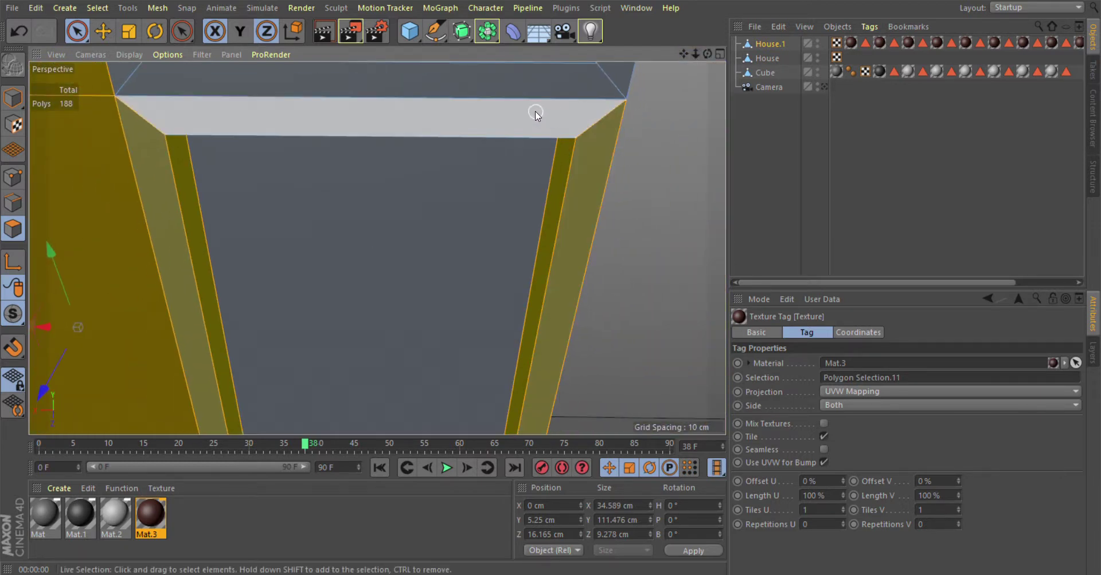
left_click_drag(695, 54, 376, 246)
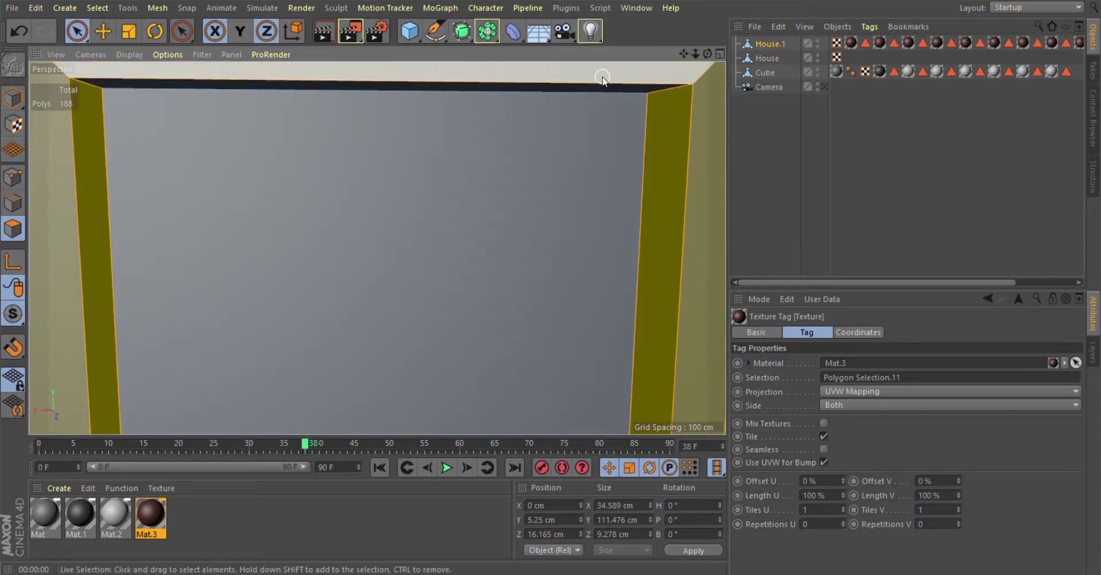
left_click_drag(695, 54, 610, 165)
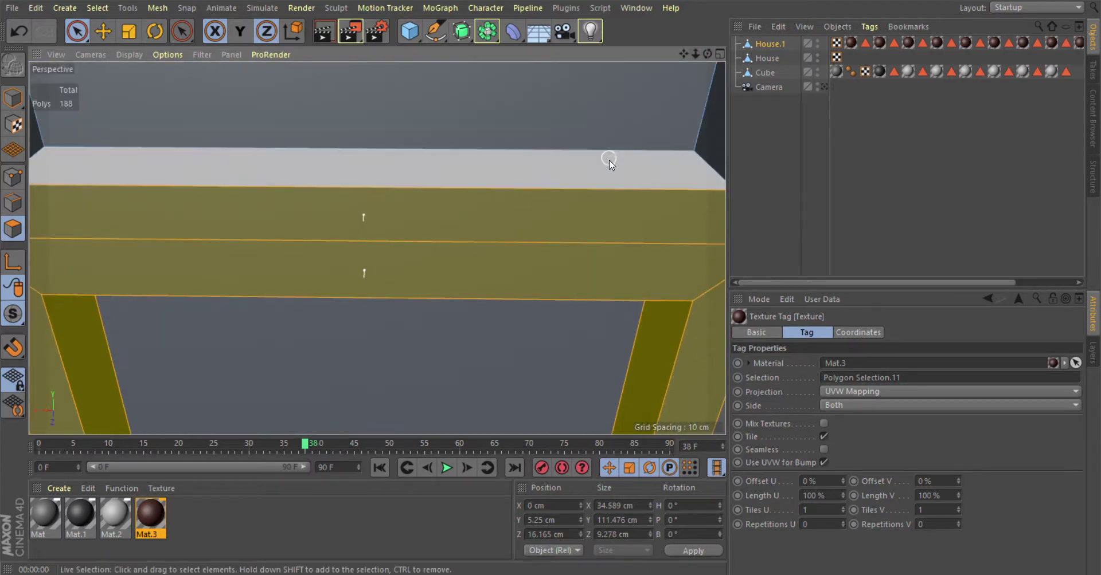
key("ctrl+shift+z")
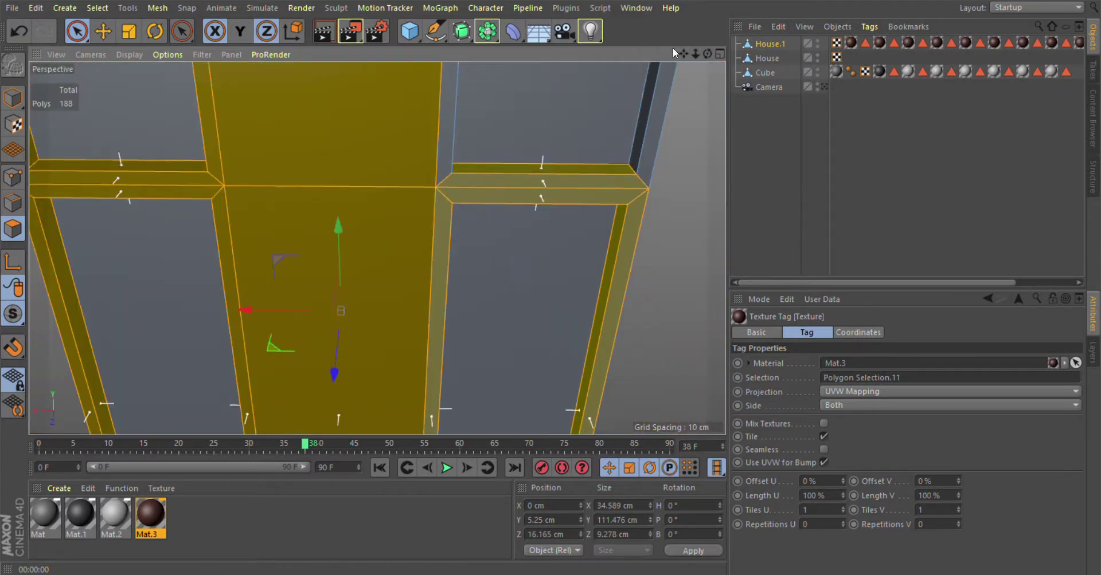
left_click_drag(377, 248, 372, 206, "alt")
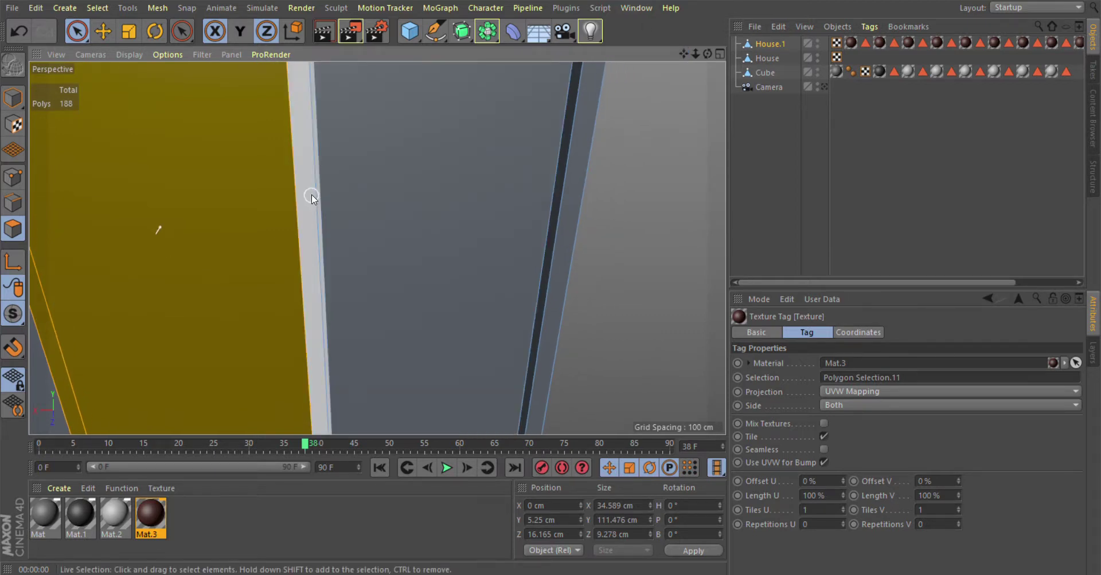
left_click(311, 195, "shift")
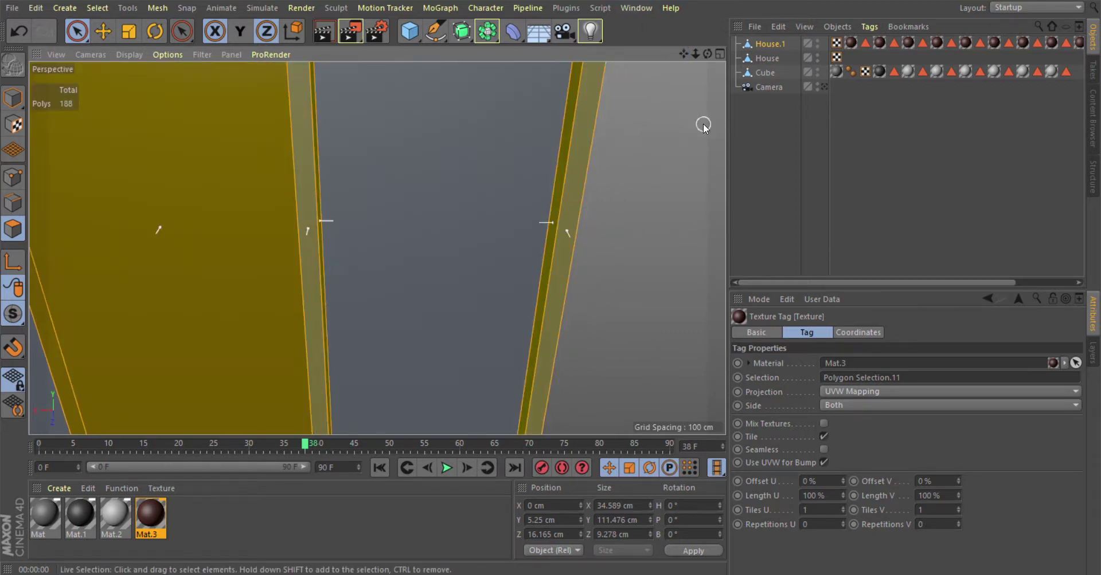
mouse_move(686, 56)
left_mouse_down()
mouse_move(707, 54)
mouse_move(459, 135)
mouse_move(408, 216)
left_mouse_up()
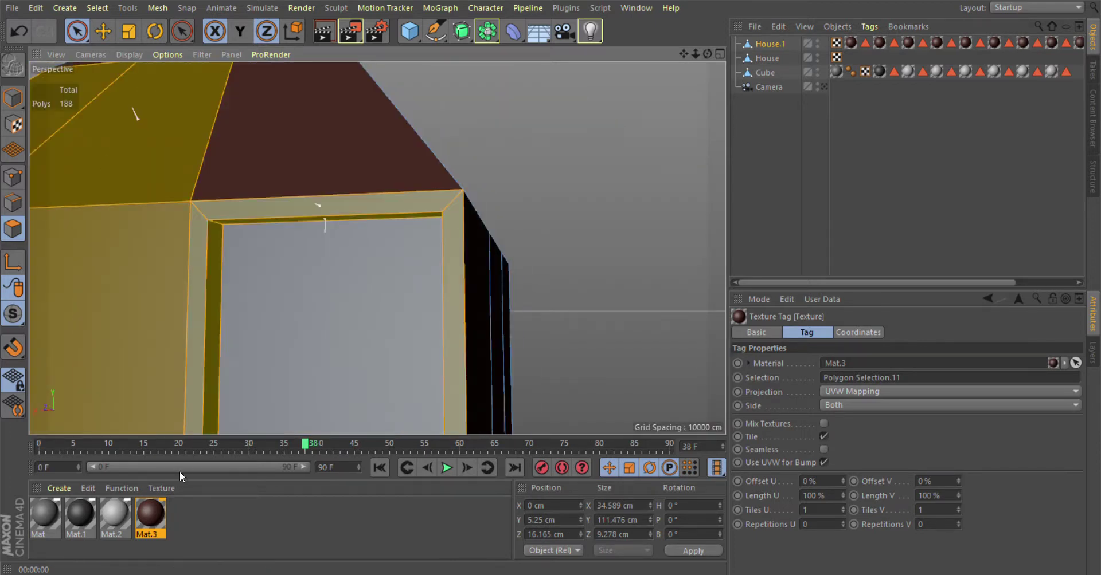
mouse_move(159, 509)
left_mouse_down()
mouse_move(241, 274)
mouse_move(201, 259)
mouse_move(308, 270)
left_mouse_up()
scroll(200, 259, "down", 5)
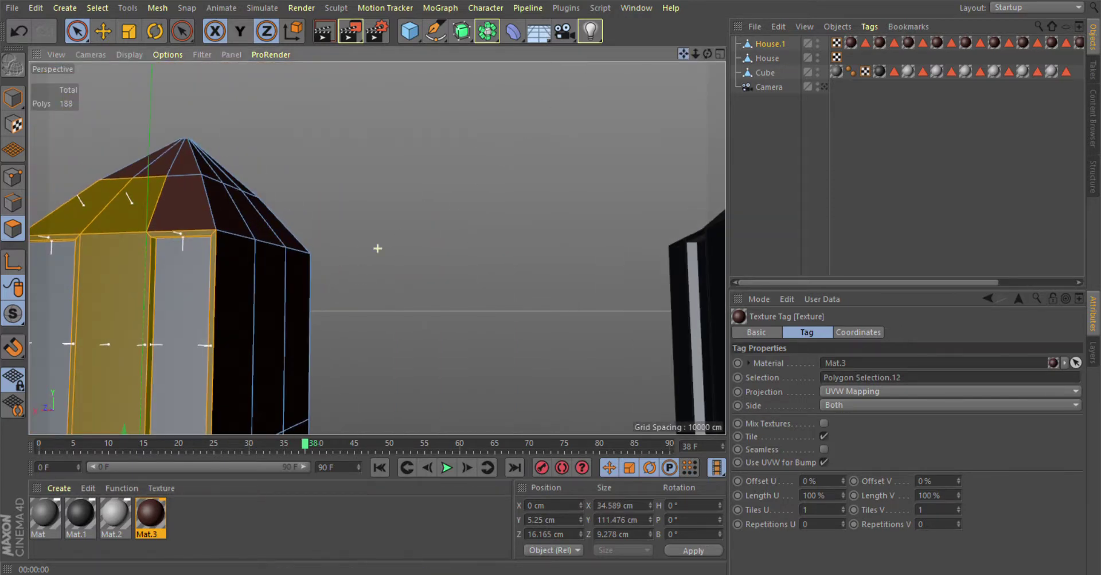
Step: Clear the previous polygon selection and select the door frame's vertical strip
key("s")
left_click_drag(390, 252, 401, 255, "alt")
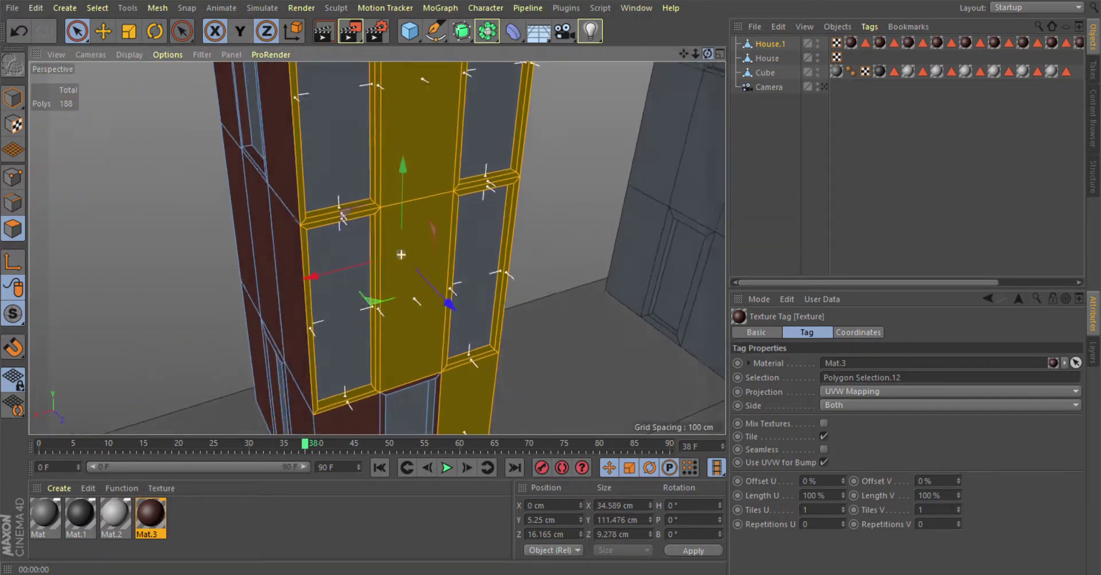
left_click_drag(695, 52, 596, 208)
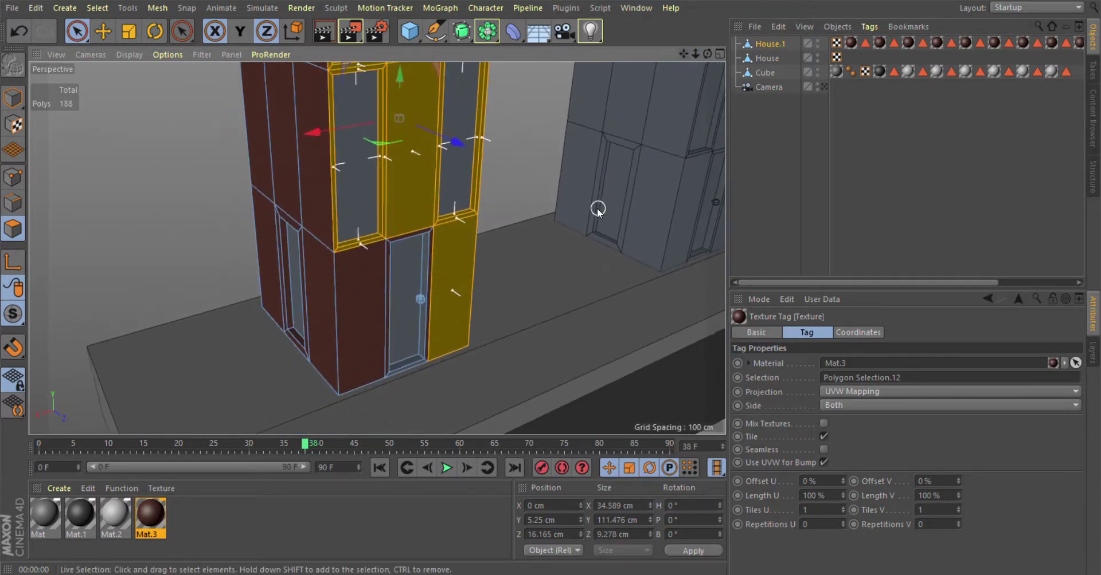
scroll(541, 270, "up", 3)
left_click(541, 269)
scroll(541, 270, "up", 2)
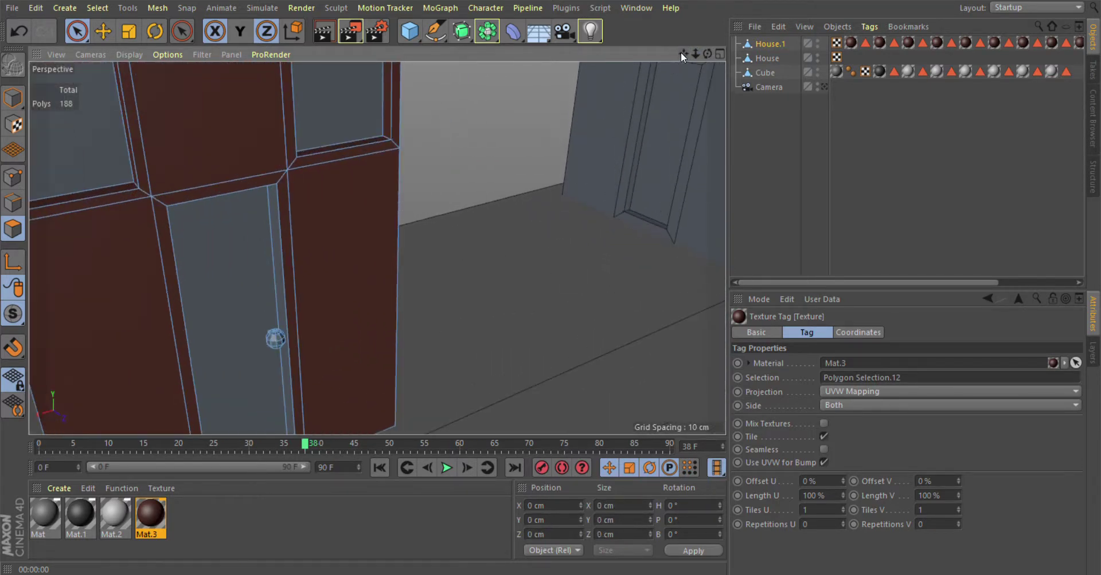
left_click_drag(680, 52, 376, 246)
scroll(432, 253, "up", 3)
scroll(445, 243, "up", 3)
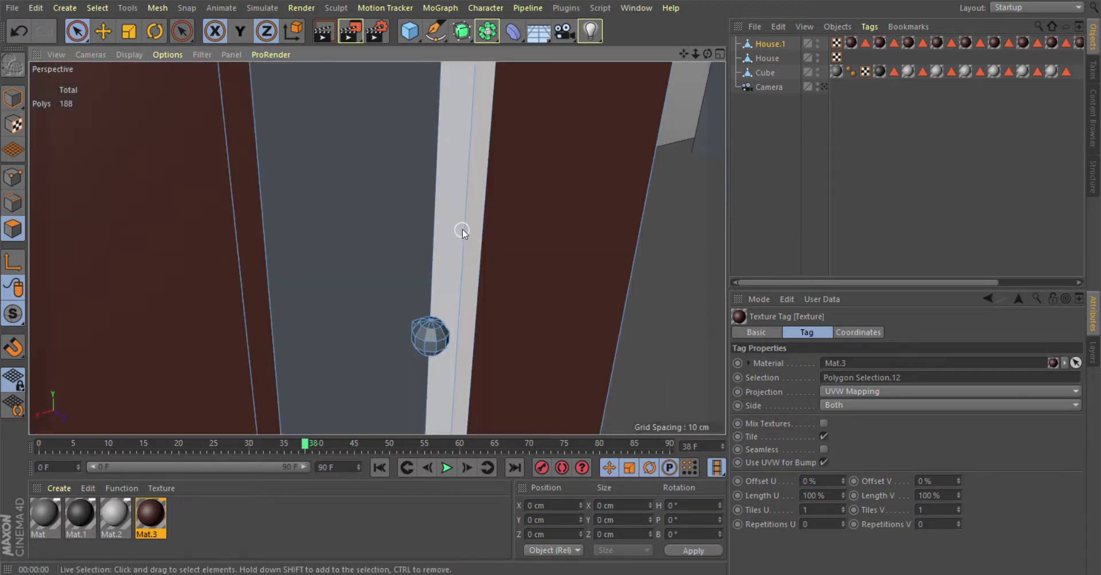
left_click(462, 229)
Step: Add the bottom sill and top piece to the door frame selection, then duplicate Mat.3 as Mat.4
left_click_drag(708, 53, 270, 189)
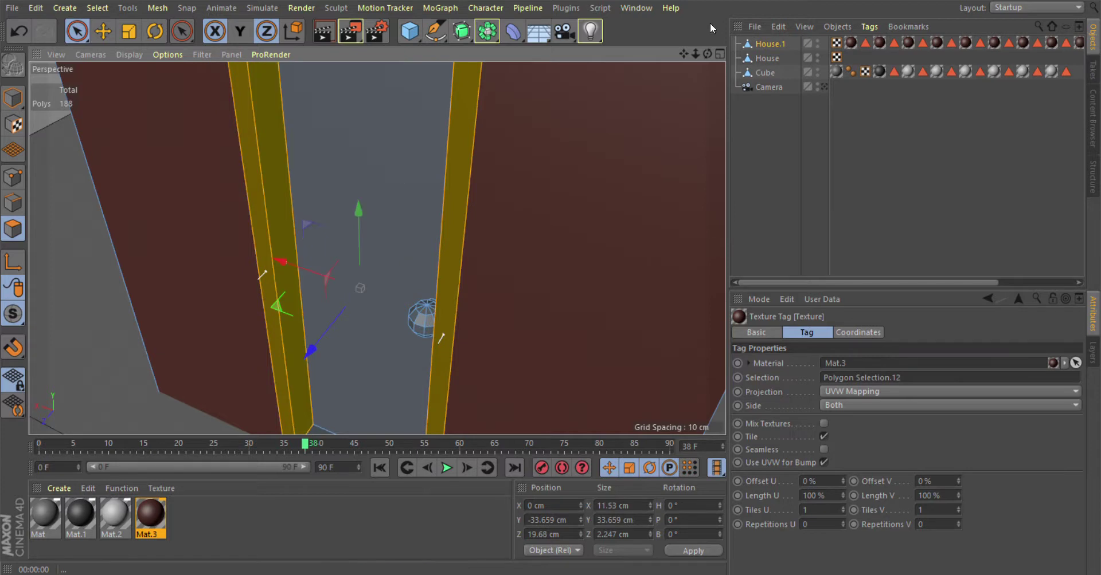
left_click_drag(683, 53, 334, 432)
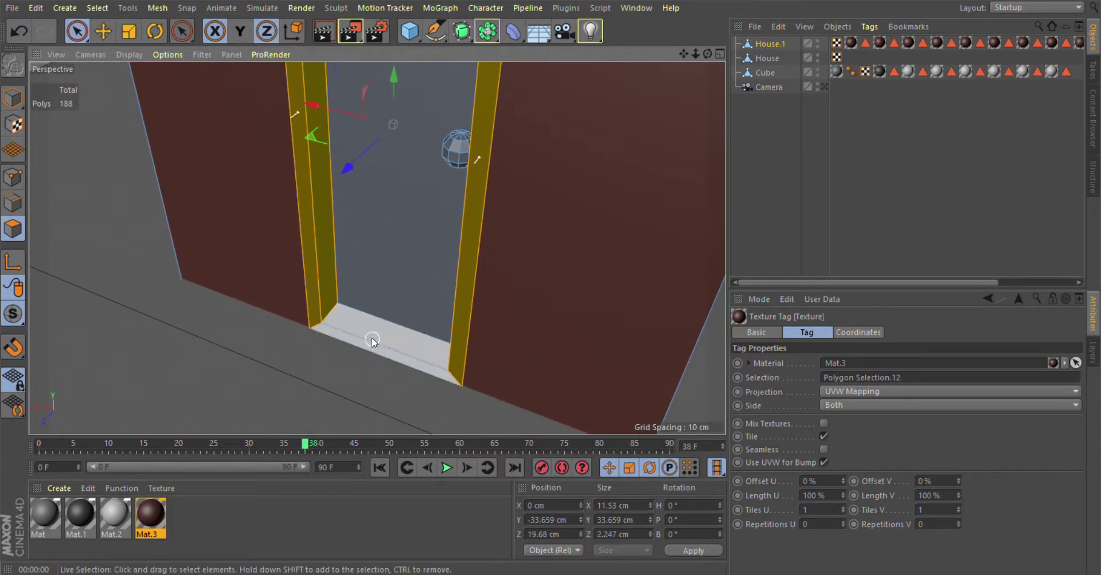
left_click(377, 332, "shift")
scroll(377, 248, "up", 5)
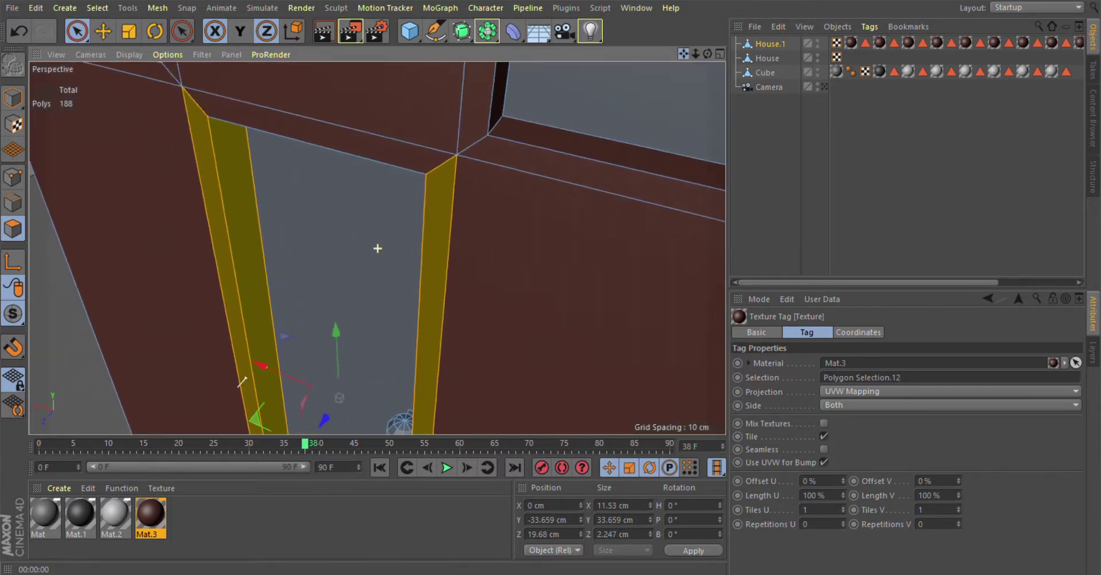
left_click_drag(257, 383, 399, 131, "alt")
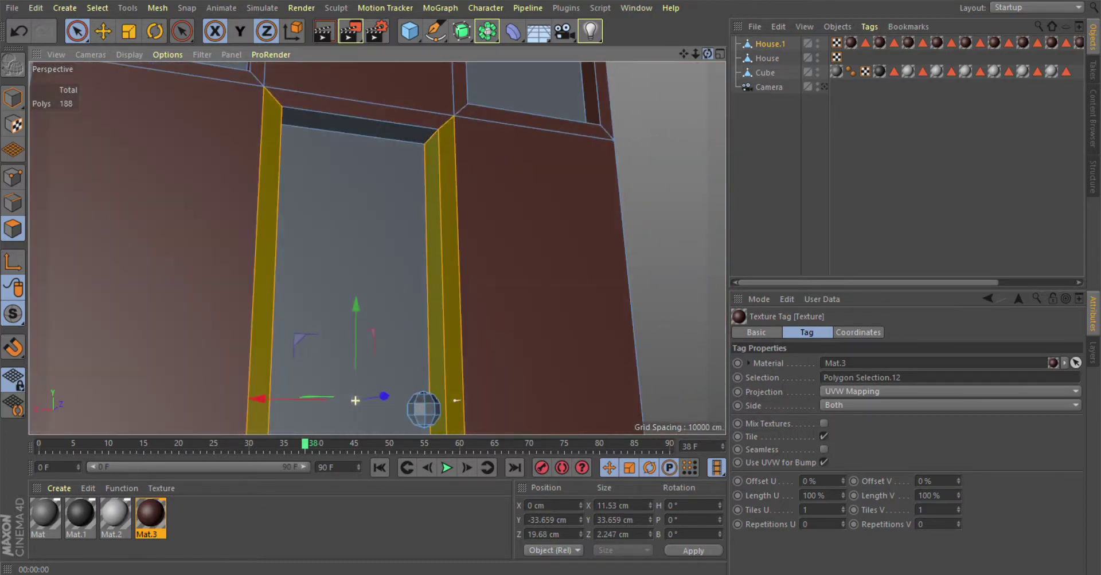
left_click(400, 126, "shift")
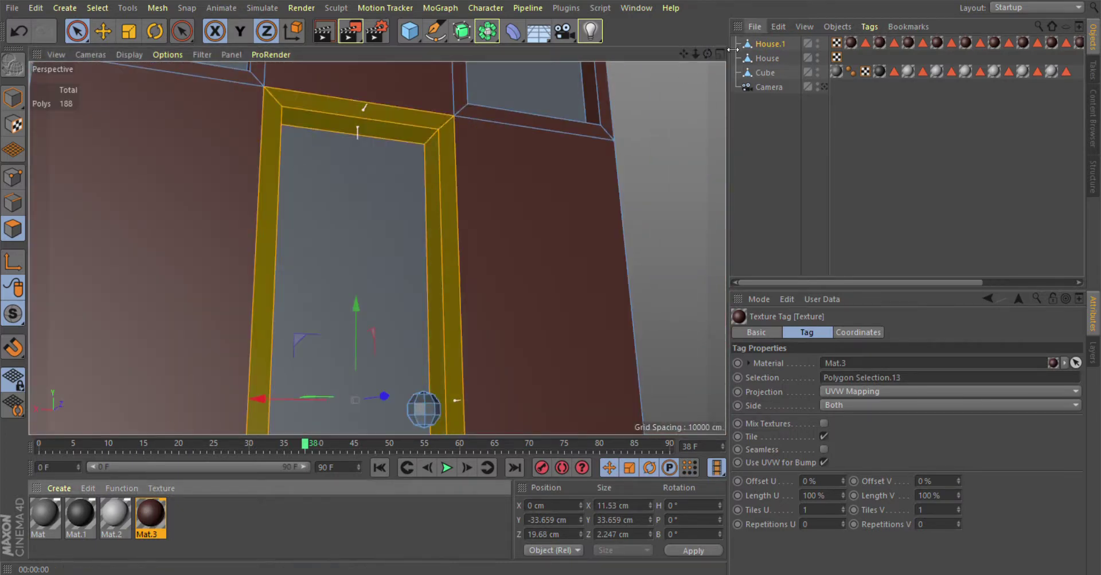
left_click_drag(707, 53, 705, 57)
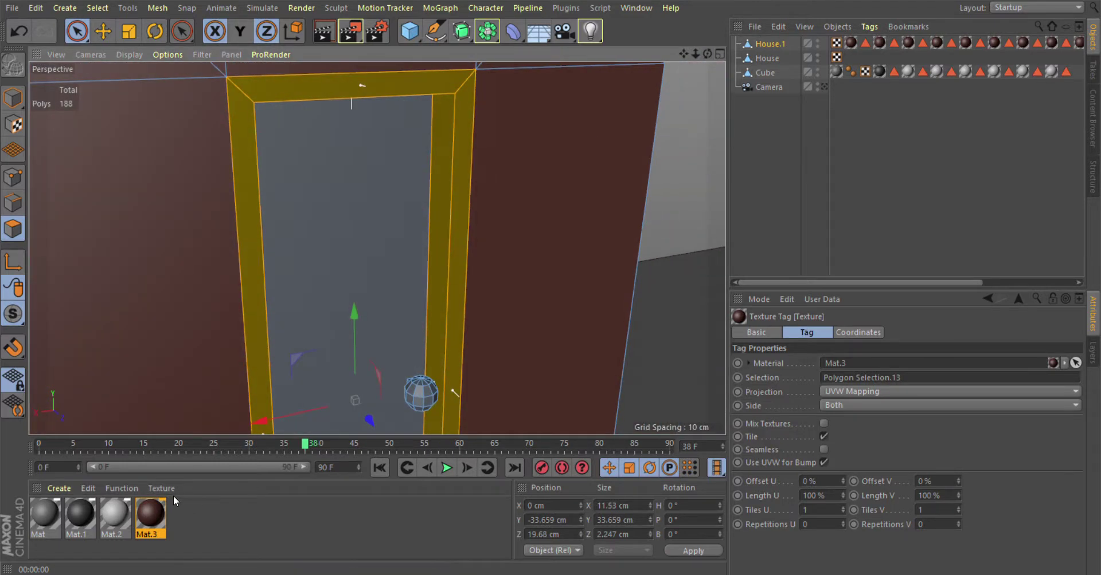
left_click_drag(159, 508, 184, 517, "ctrl")
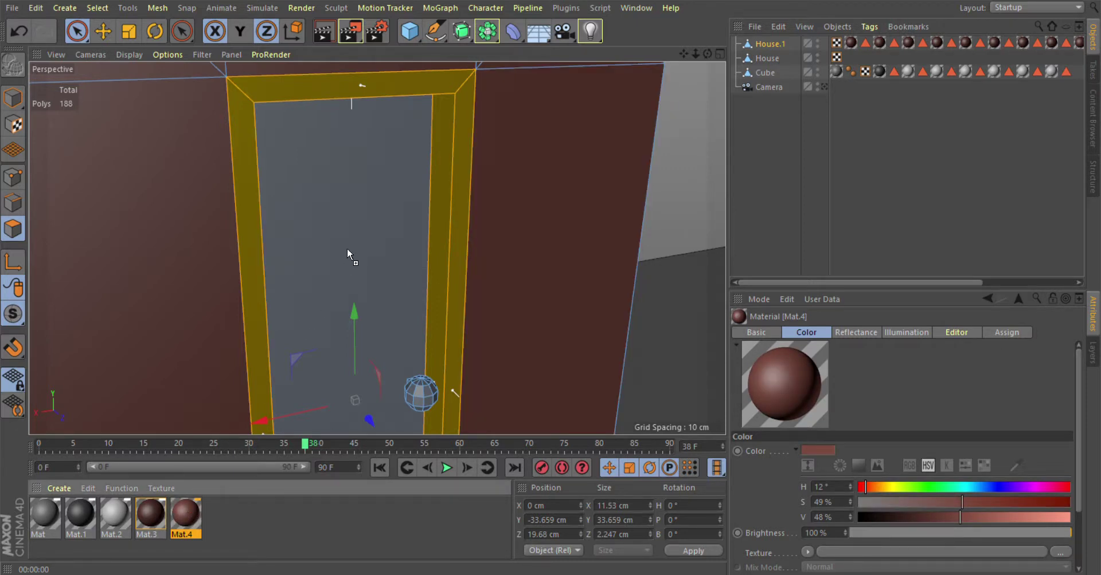
Step: Select the inner door panel and apply the lighter brown Mat.4 to it
left_click(659, 326)
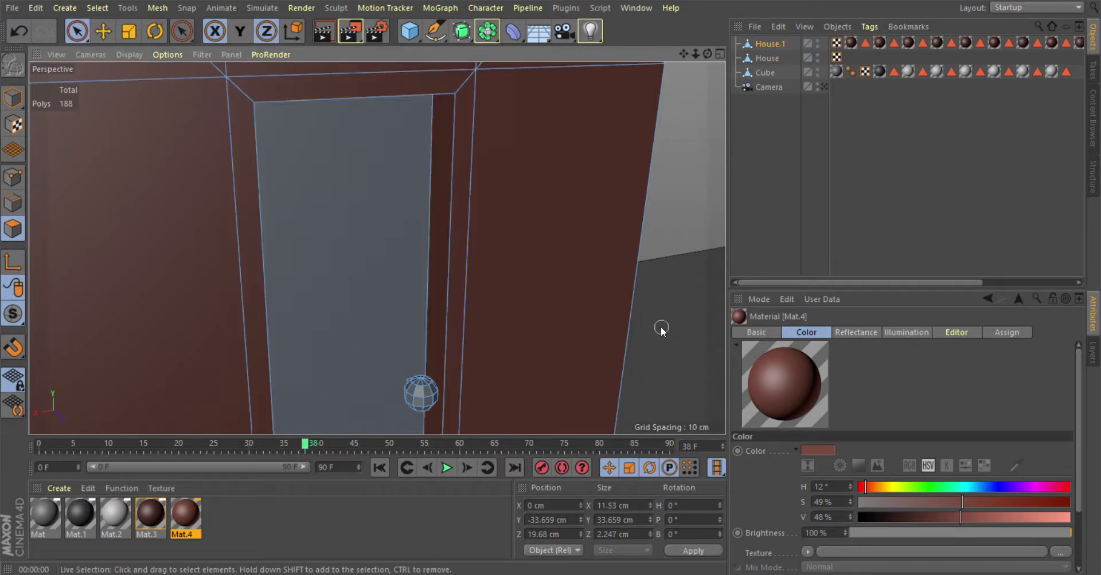
left_click(406, 271)
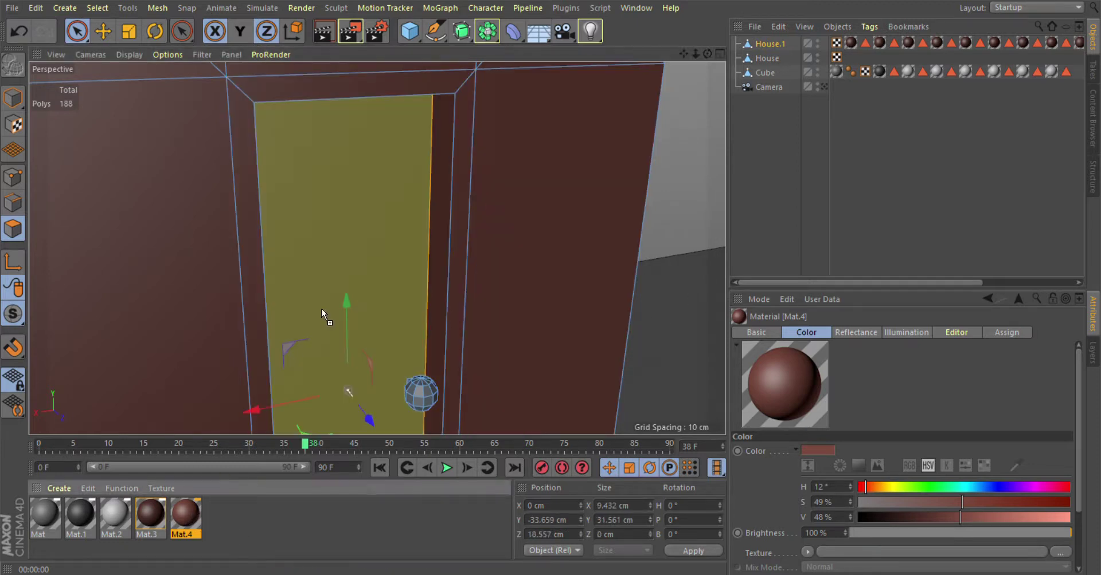
left_click_drag(179, 518, 321, 310)
scroll(256, 376, "up", 2)
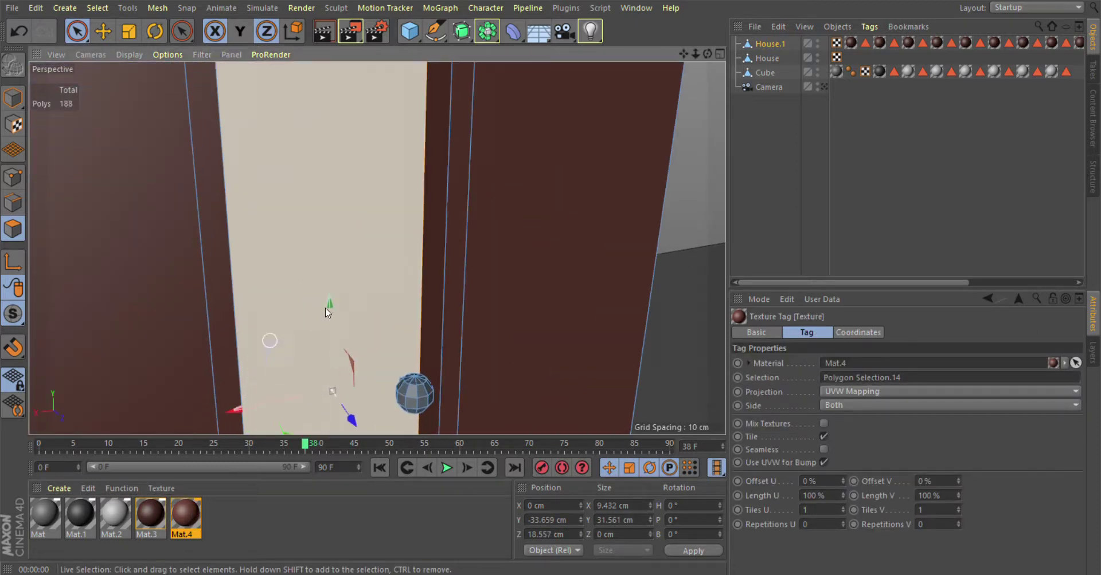
left_click_drag(686, 52, 686, 35)
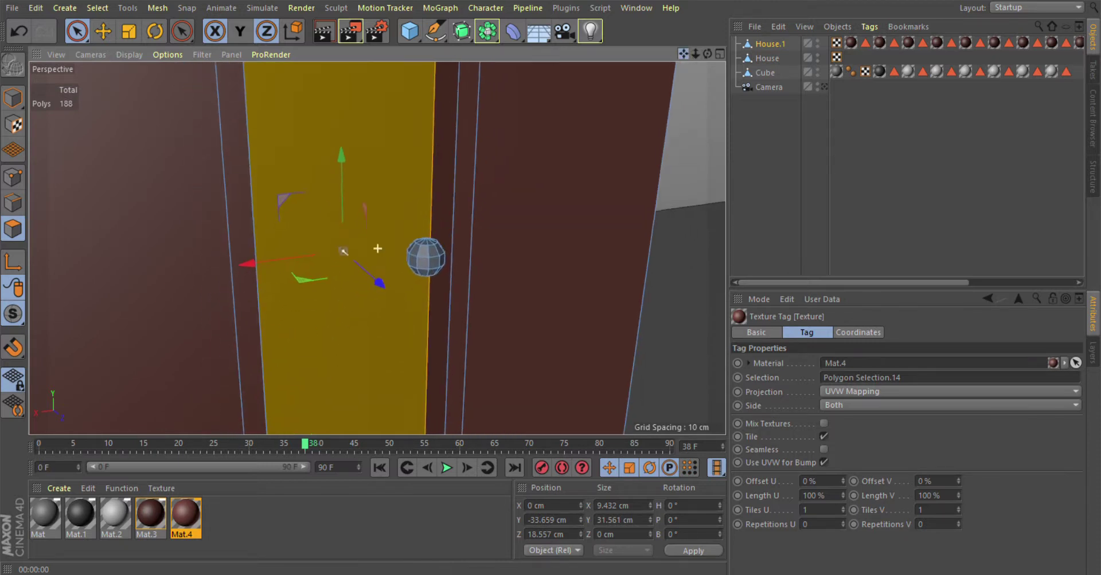
scroll(430, 205, "up", 3)
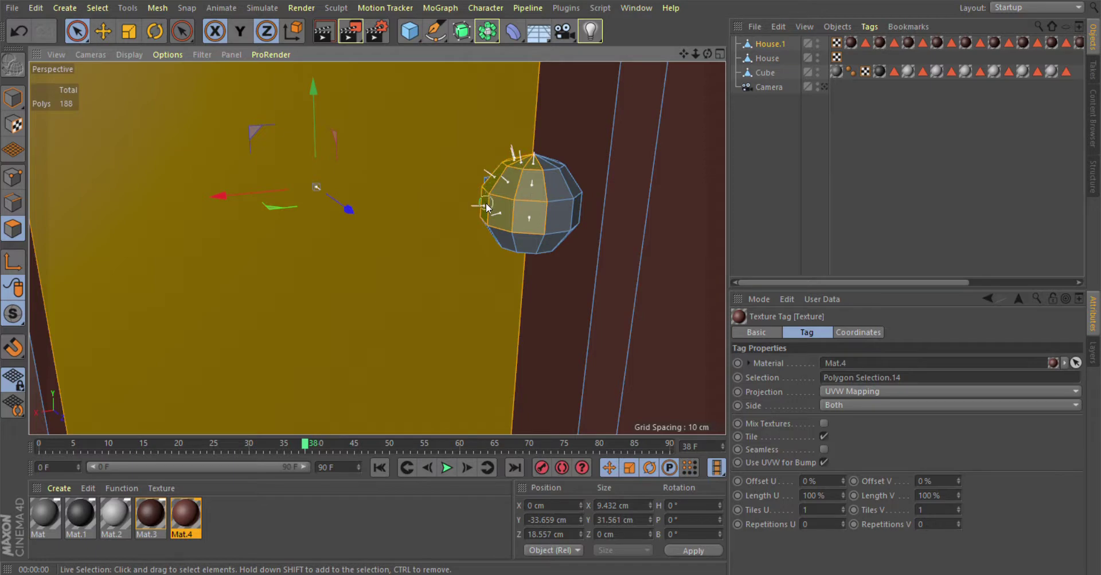
scroll(614, 243, "down", 2)
scroll(680, 298, "down", 2)
scroll(658, 285, "down", 3)
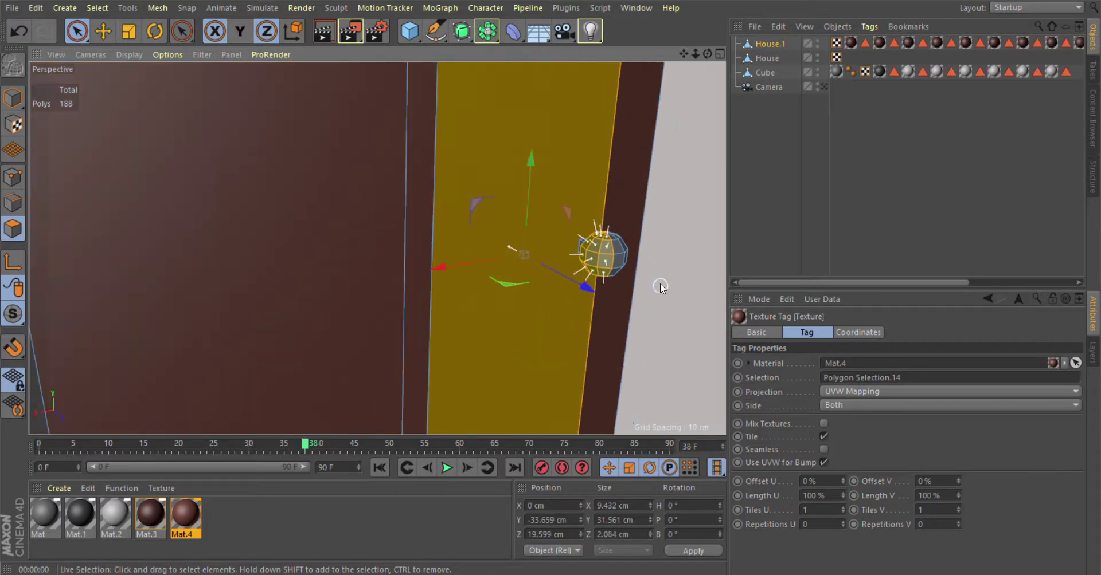
scroll(682, 176, "down", 3)
scroll(630, 229, "down", 3)
Step: Select the doorknob's left and upper-right faces, then deselect the adjoining wall strip
scroll(402, 184, "down", 2)
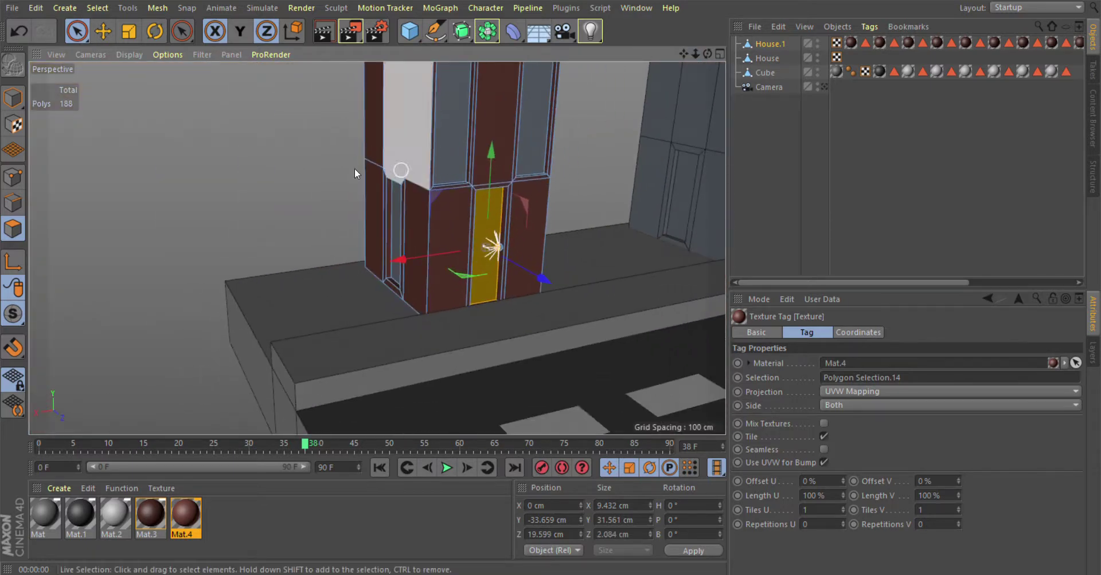
scroll(631, 207, "up", 3)
scroll(627, 192, "up", 2)
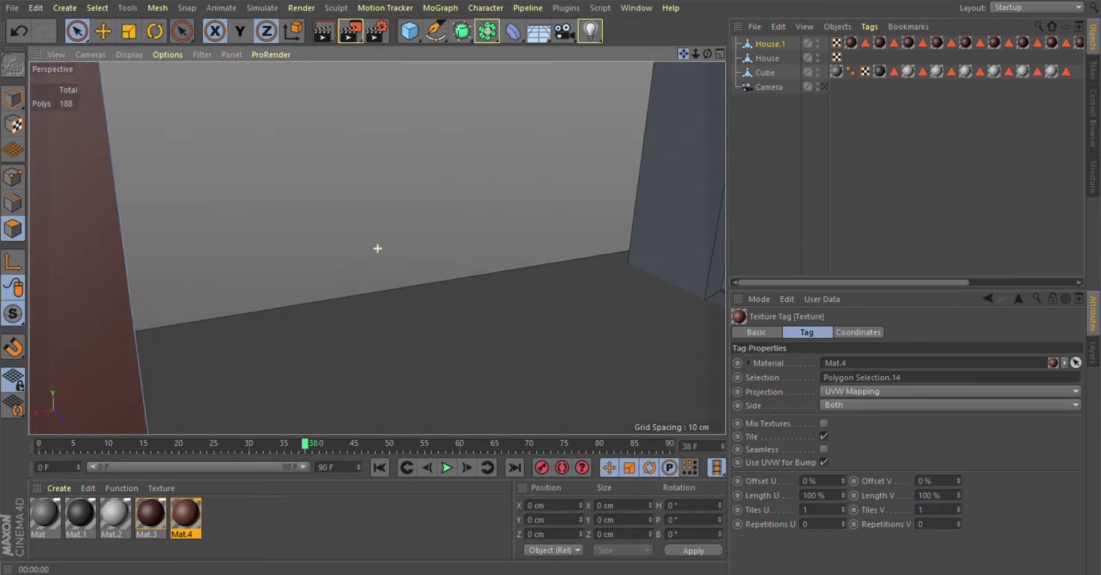
scroll(377, 248, "up", 3)
left_click_drag(377, 248, 592, 238, "alt")
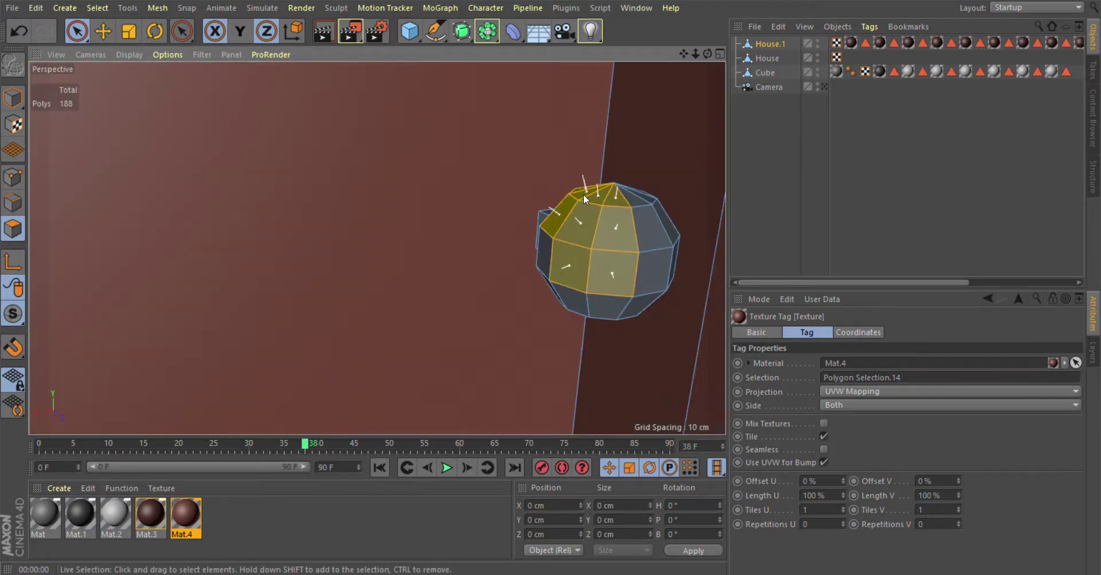
left_click_drag(583, 195, 556, 290, "shift")
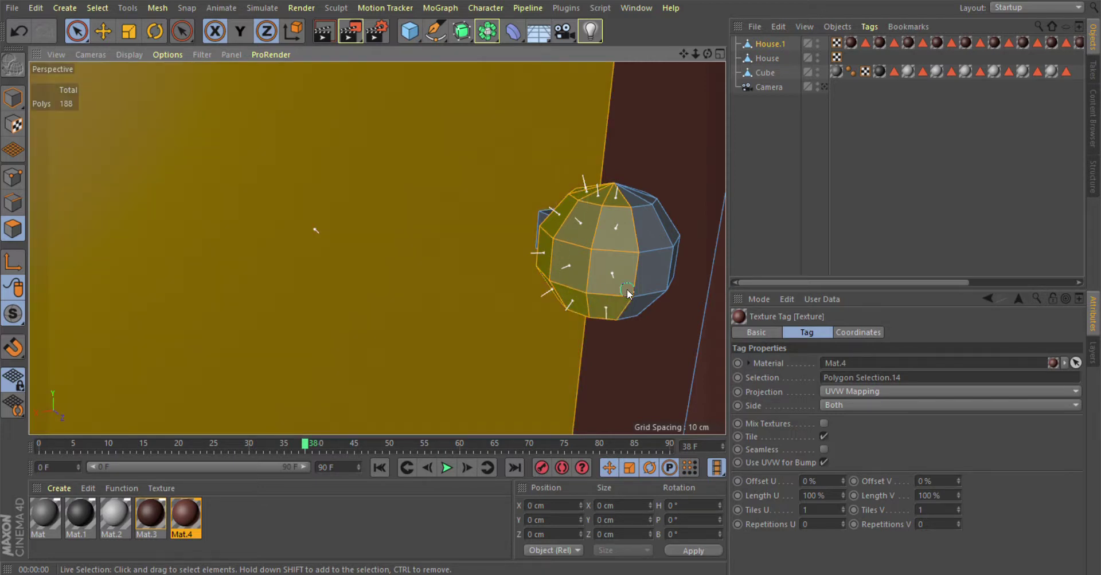
left_click_drag(643, 213, 658, 212, "shift")
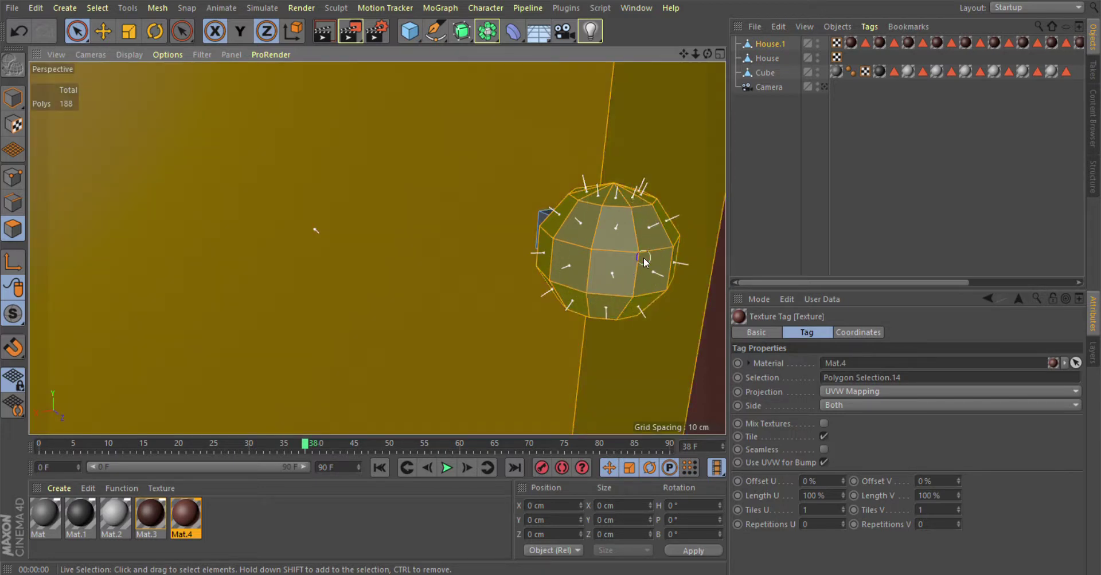
right_click_drag(576, 242, 403, 281, "alt")
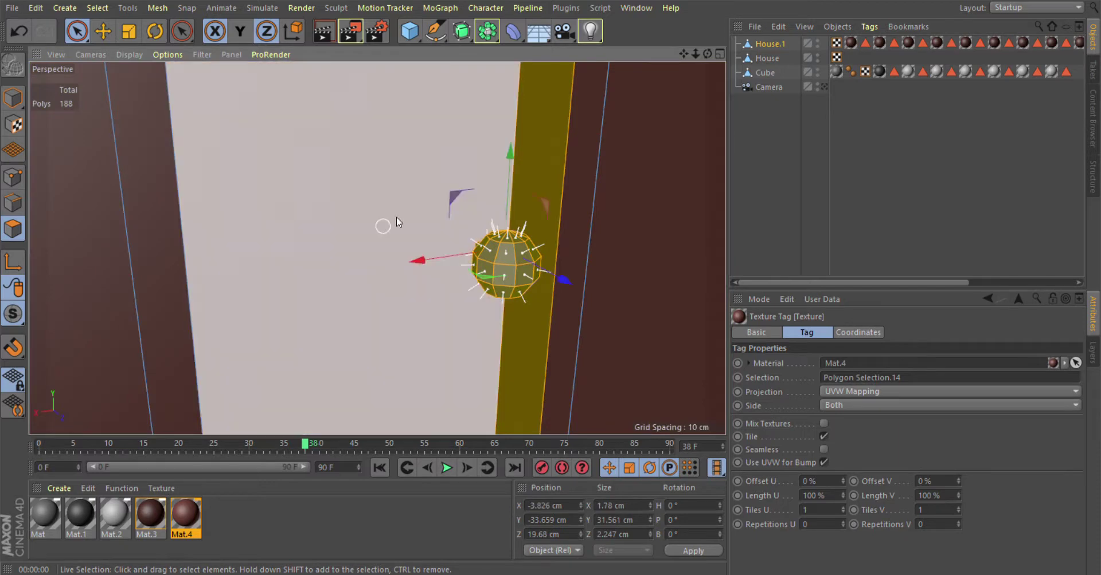
left_click(533, 135, "ctrl")
Step: Add the doorknob's remaining faces to the selection and frame the view on the knob
mouse_move(707, 53)
left_mouse_down()
mouse_move(722, 55)
mouse_move(549, 202)
mouse_move(498, 282)
left_mouse_up()
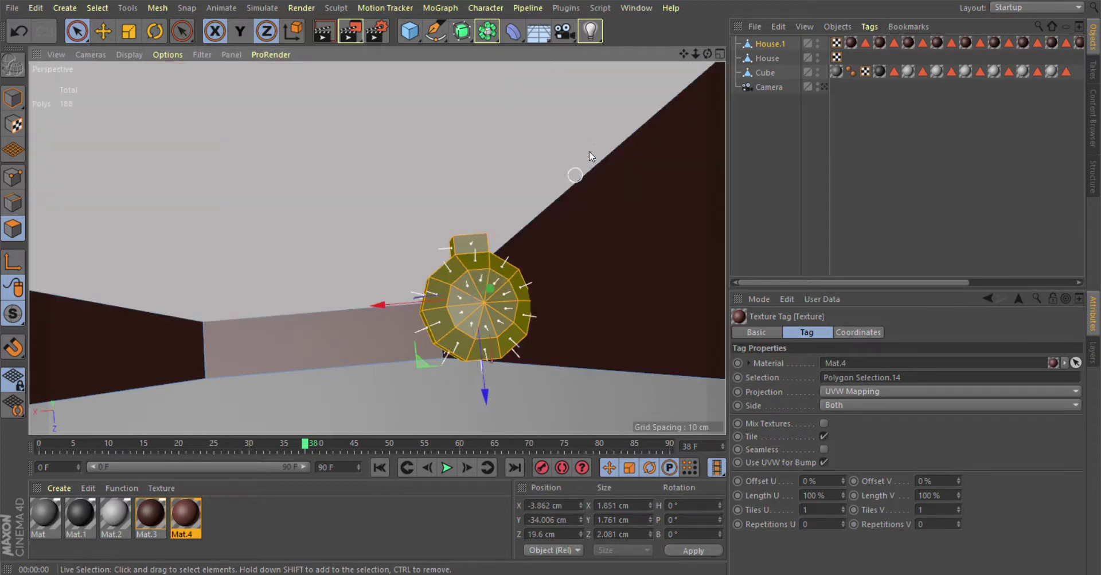
mouse_move(511, 286)
left_mouse_down()
mouse_move(675, 69)
mouse_move(707, 55)
mouse_move(500, 184)
left_mouse_up()
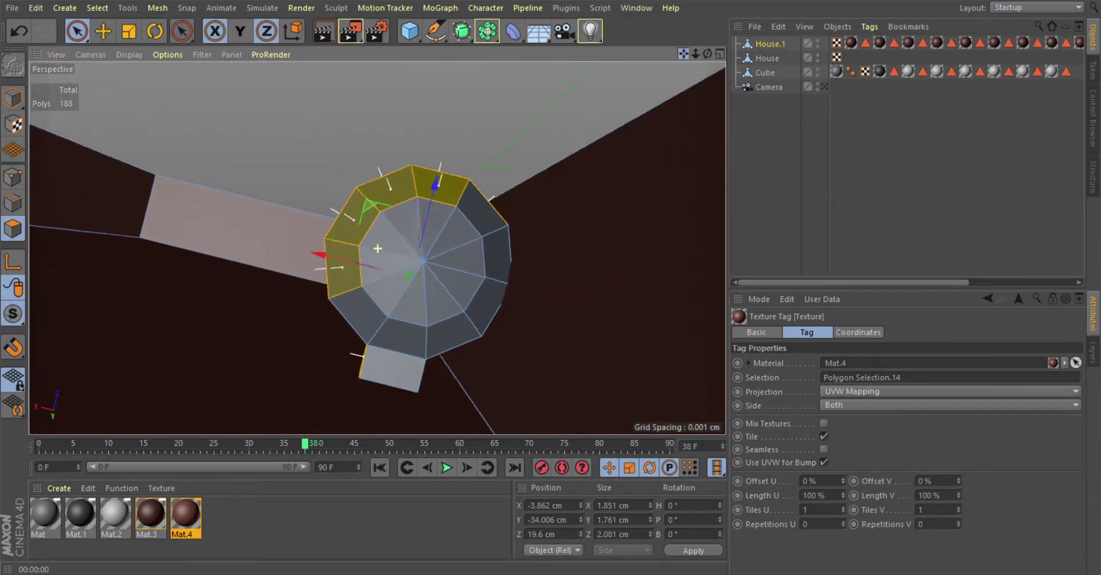
scroll(404, 331, "up", 5)
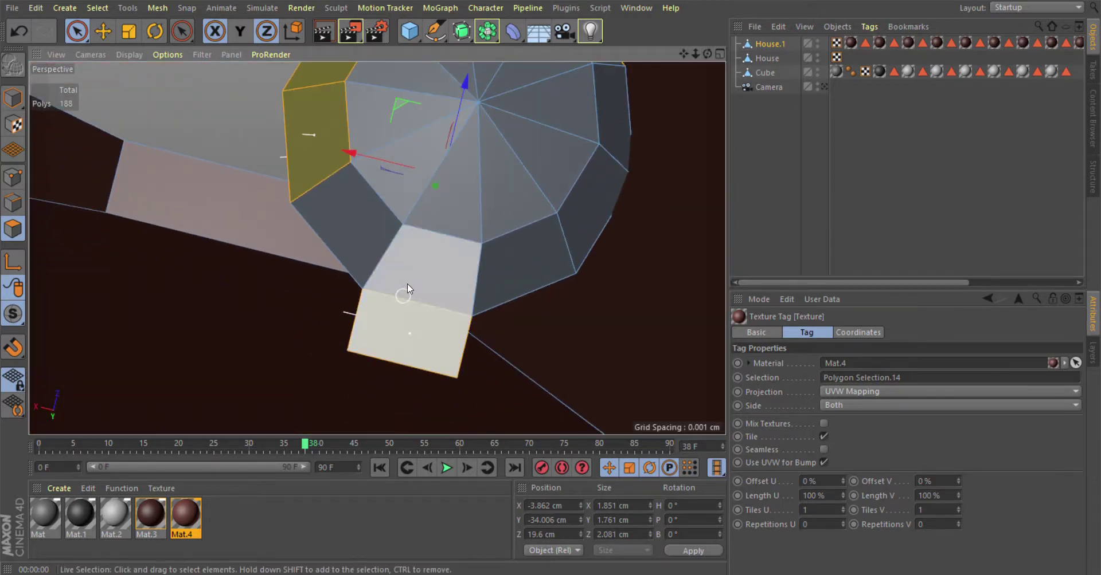
left_click_drag(408, 288, 372, 227, "shift")
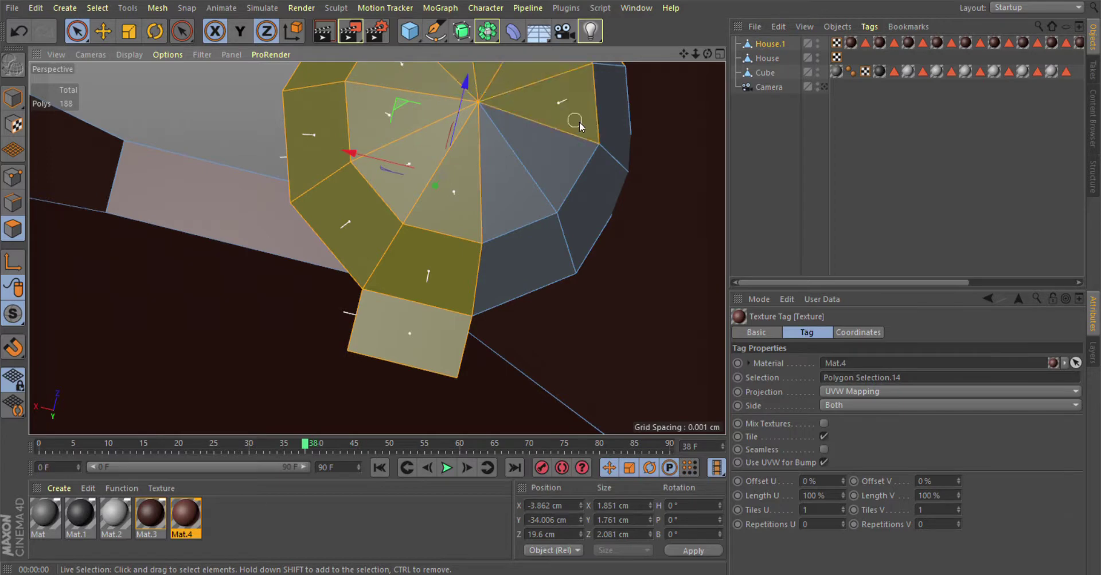
left_click_drag(575, 122, 562, 195, "shift")
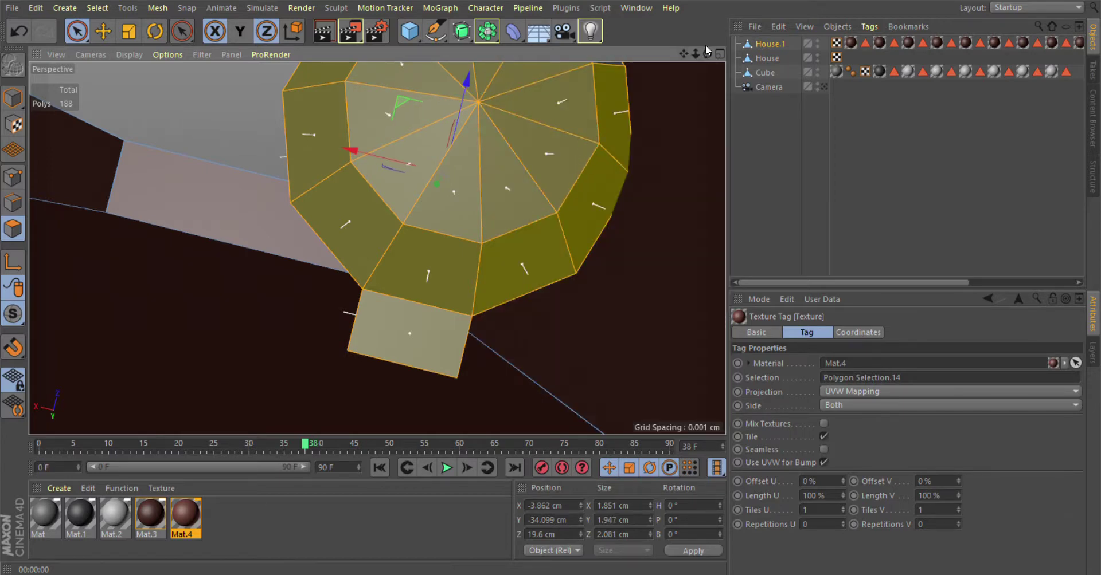
left_click_drag(506, 259, 445, 173, "alt")
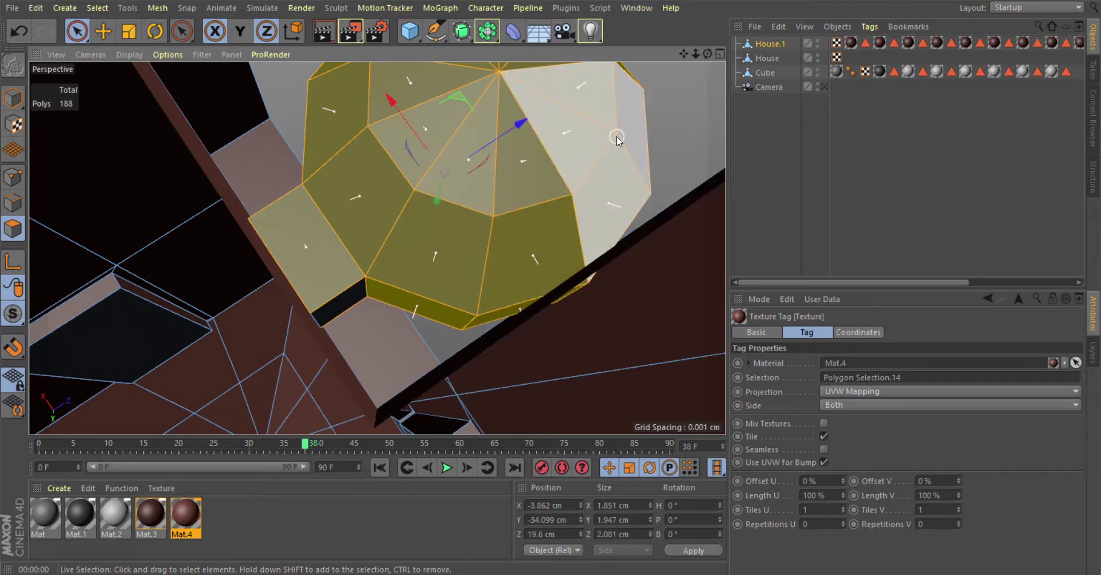
left_click_drag(675, 93, 445, 173, "alt")
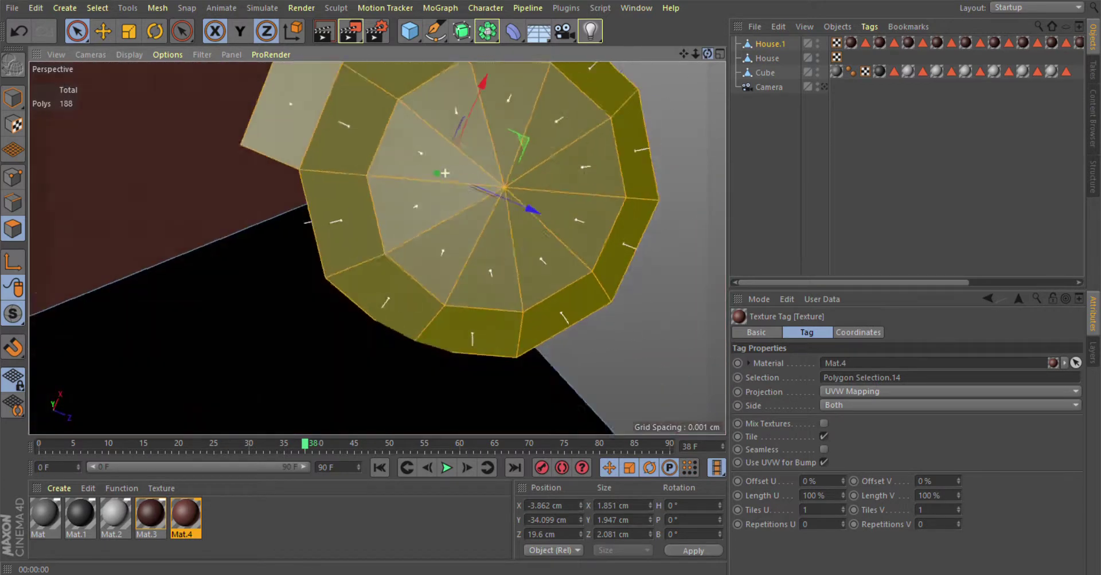
left_click_drag(708, 54, 428, 157)
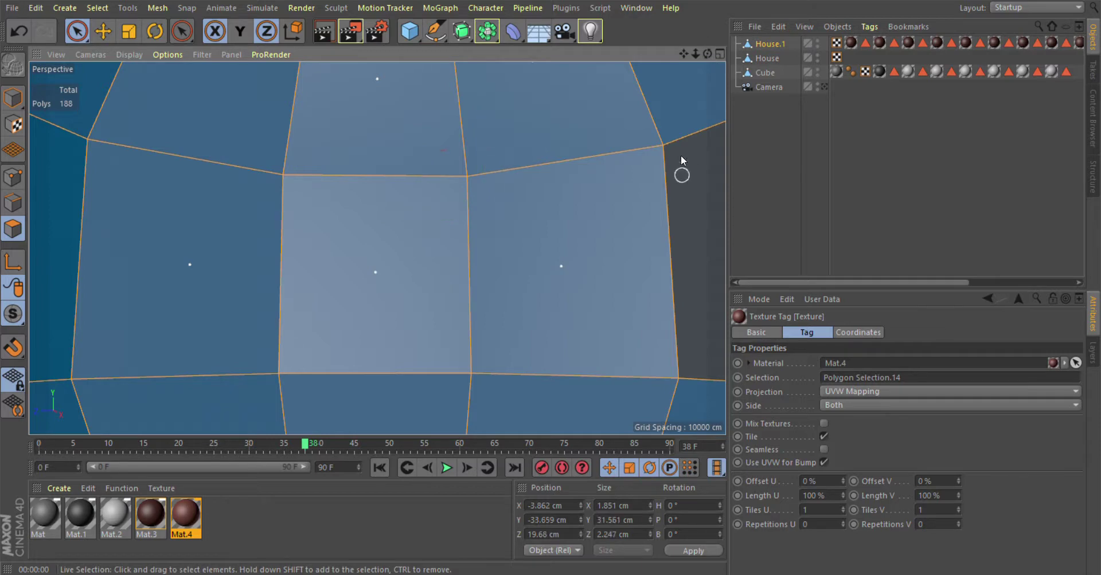
mouse_move(706, 57)
left_mouse_down()
mouse_move(690, 66)
mouse_move(707, 57)
left_mouse_up()
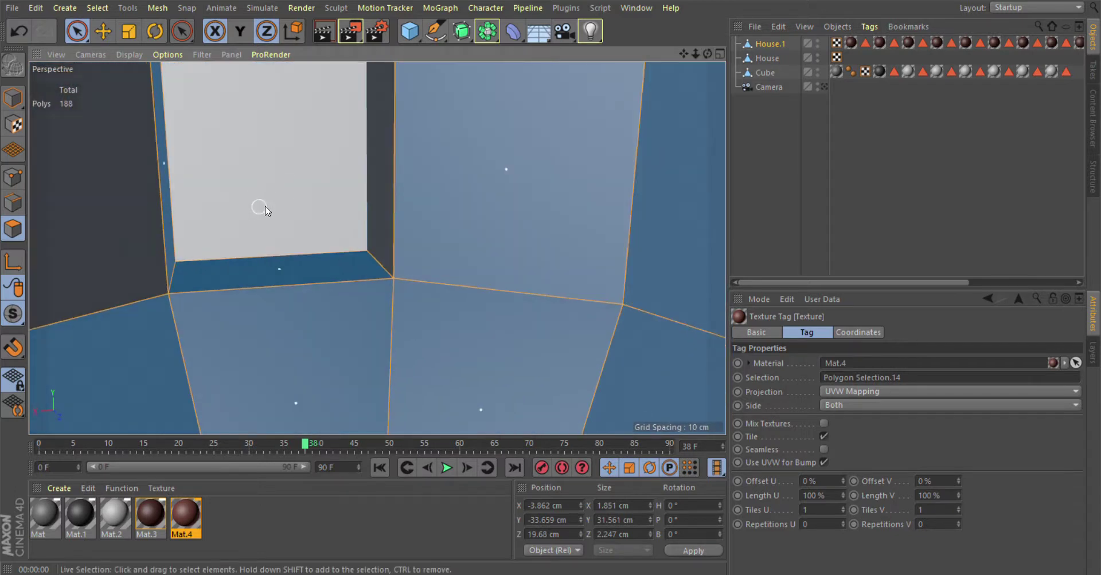
scroll(281, 210, "up", 1)
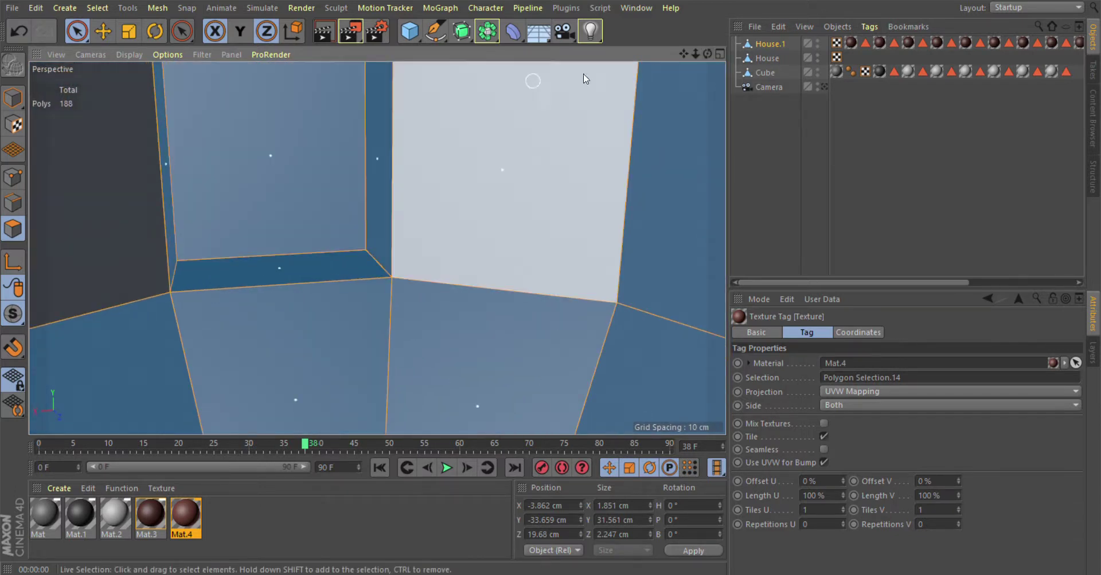
scroll(376, 246, "down", 2)
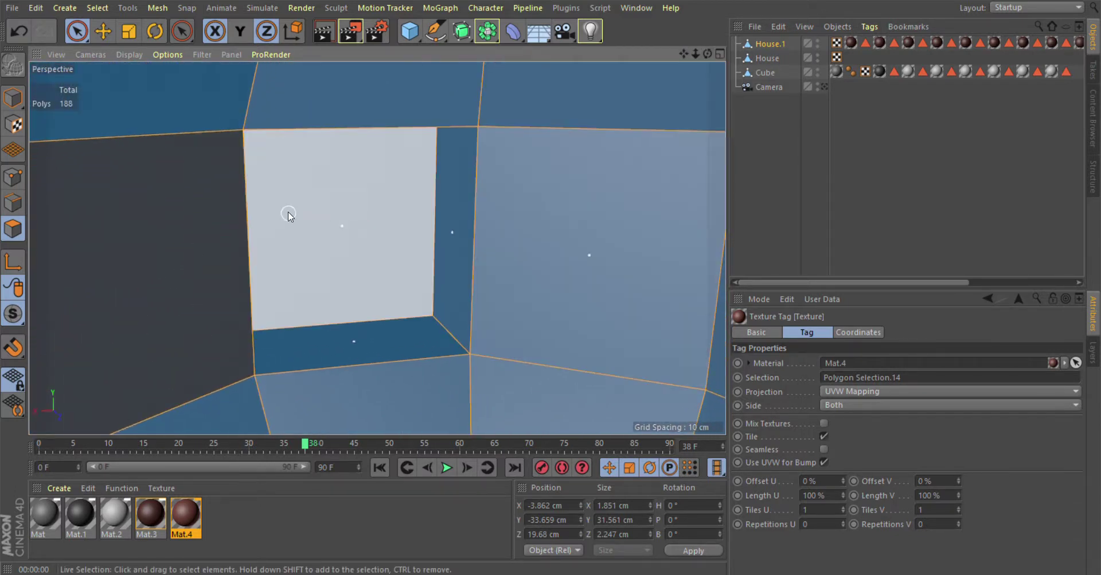
scroll(593, 143, "up", 2)
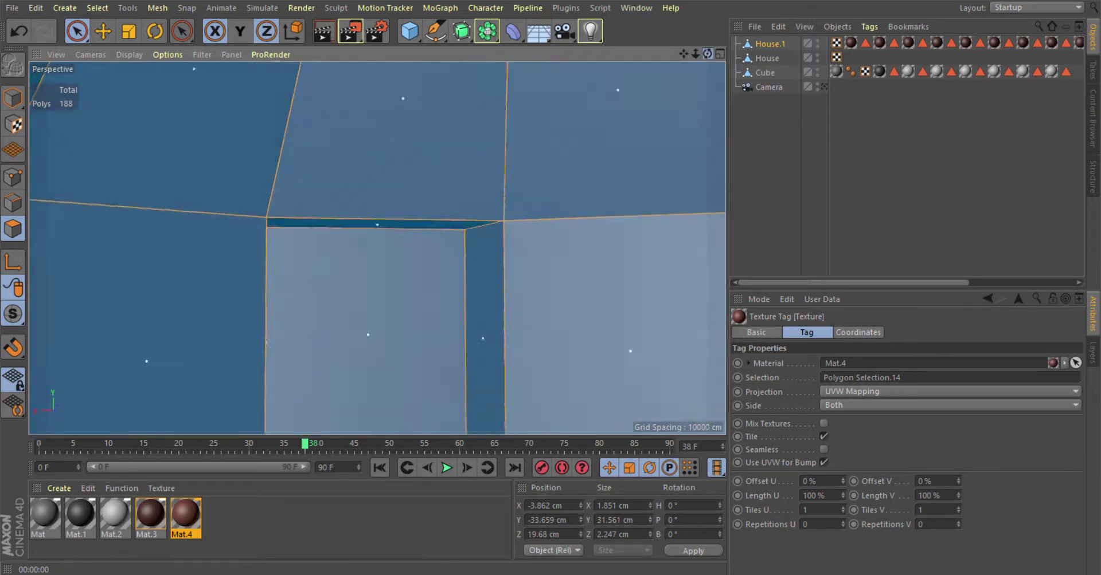
key("h")
mouse_move(394, 222)
left_mouse_down("alt")
mouse_move(456, 169)
mouse_move(705, 60)
mouse_move(274, 485)
left_mouse_up("alt")
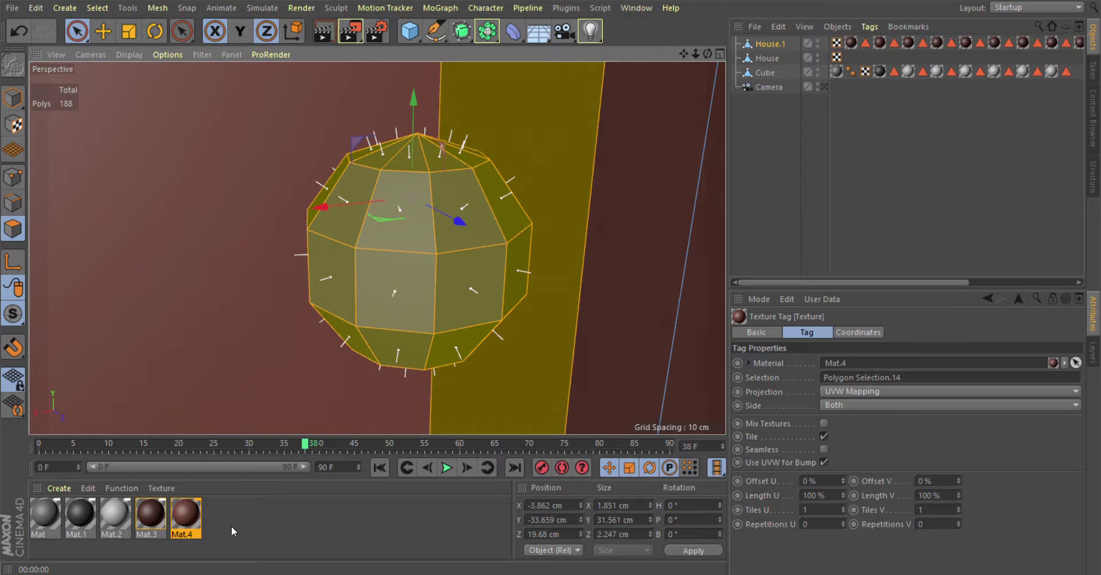
Step: Create olive-yellow Mat.5 (H 61°, S 49%, V 64%) and apply it to the doorknob faces
left_click(182, 520)
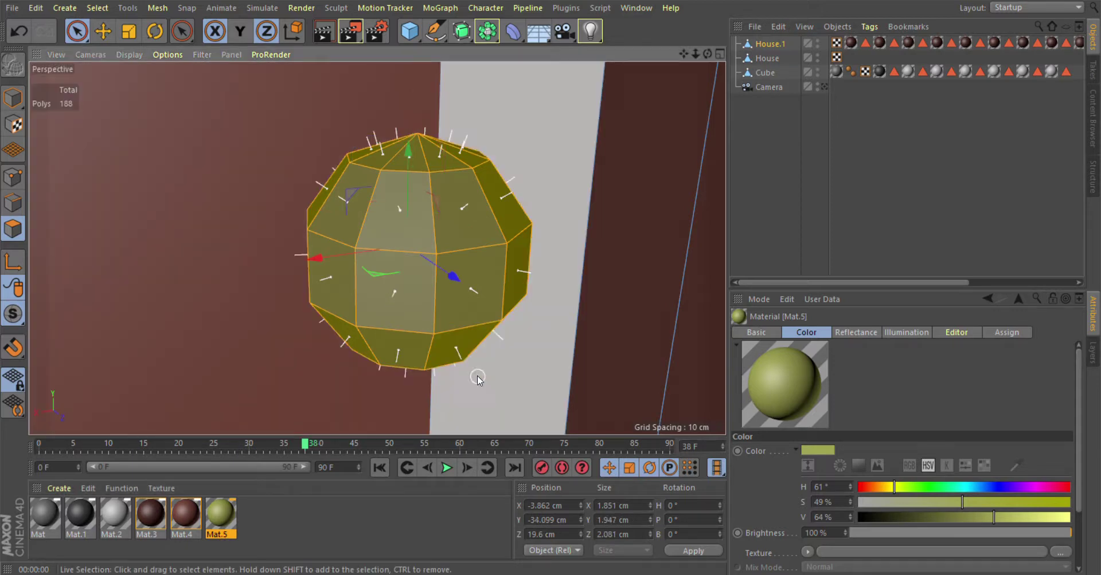
left_click_drag(222, 539, 474, 374)
left_click_drag(406, 275, 402, 278)
scroll(376, 290, "down", 3)
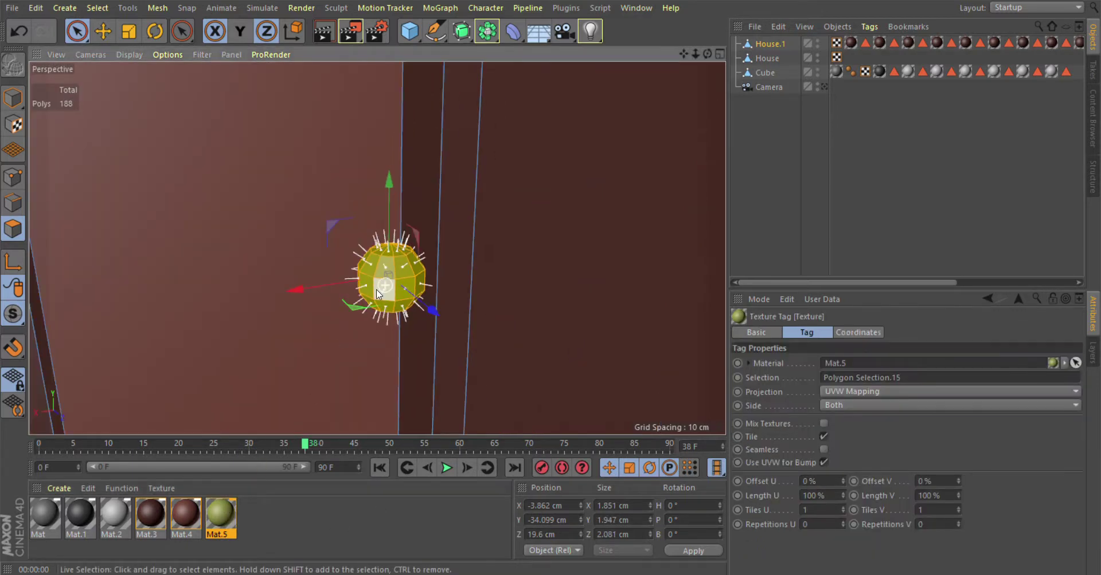
scroll(376, 290, "down", 3)
scroll(367, 298, "down", 2)
scroll(362, 309, "down", 2)
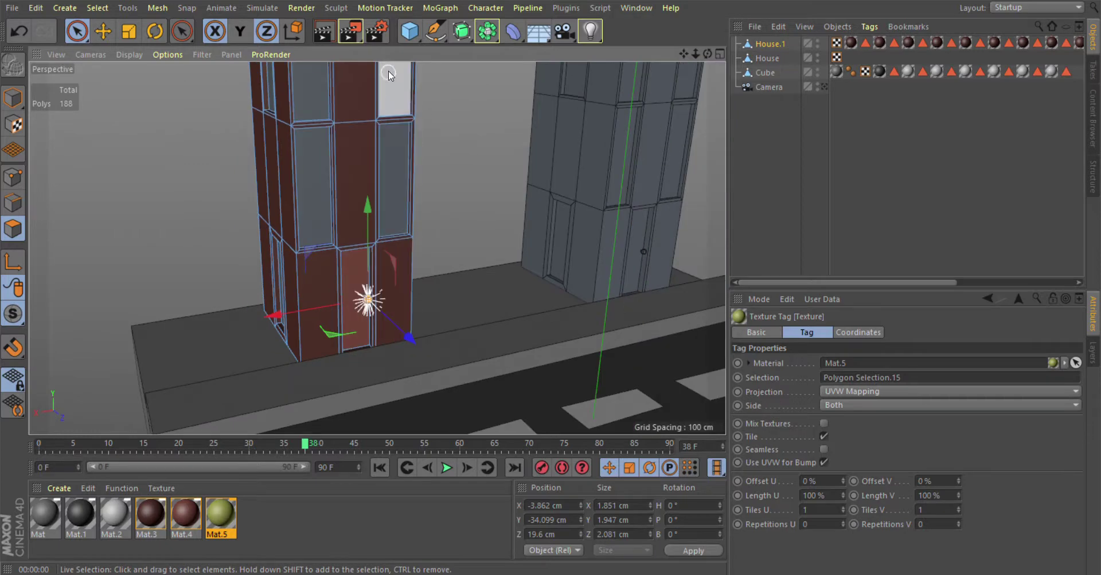
Step: Render a preview of the view, then zoom in on the narrow side window panel
left_click(321, 32)
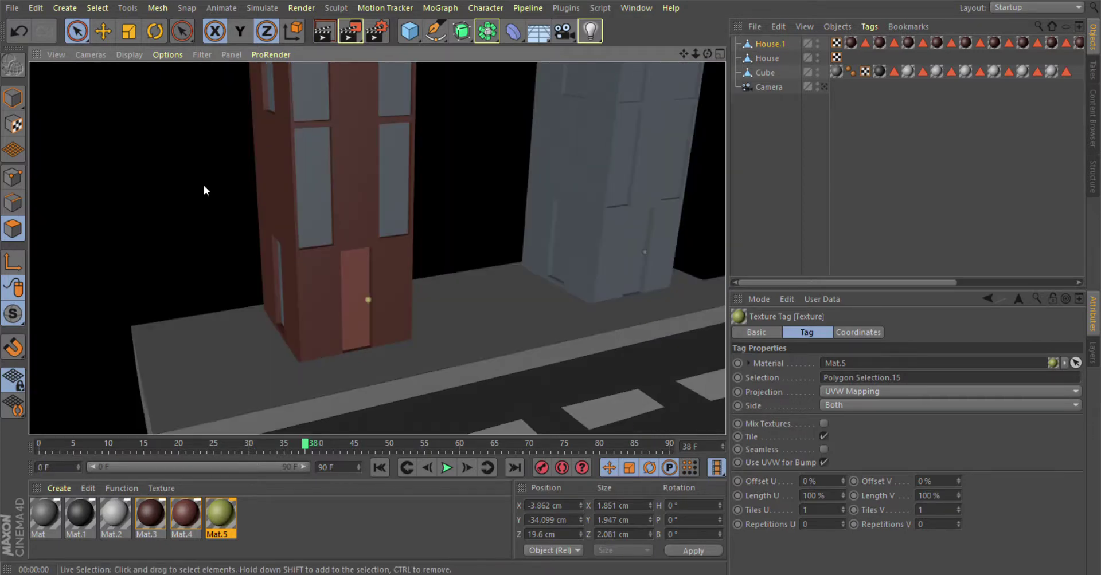
scroll(202, 184, "up", 1)
scroll(167, 285, "up", 3)
scroll(317, 260, "up", 3)
Step: Duplicate Mat.5 as a brighter yellow Mat.6 (S 74%) and apply it to the narrow side window strip
scroll(565, 273, "up", 3)
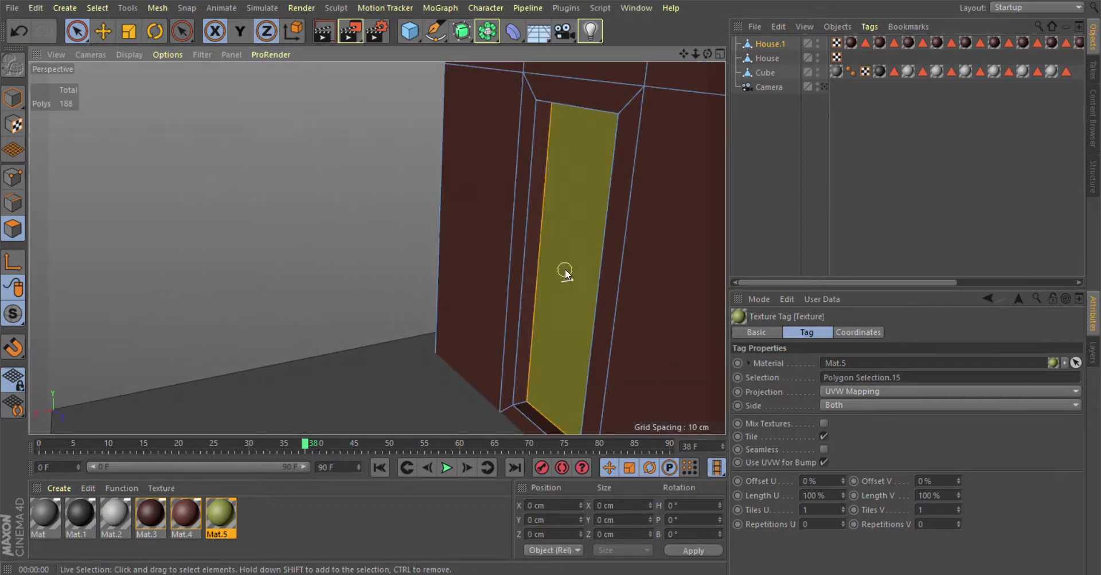
left_click(564, 274)
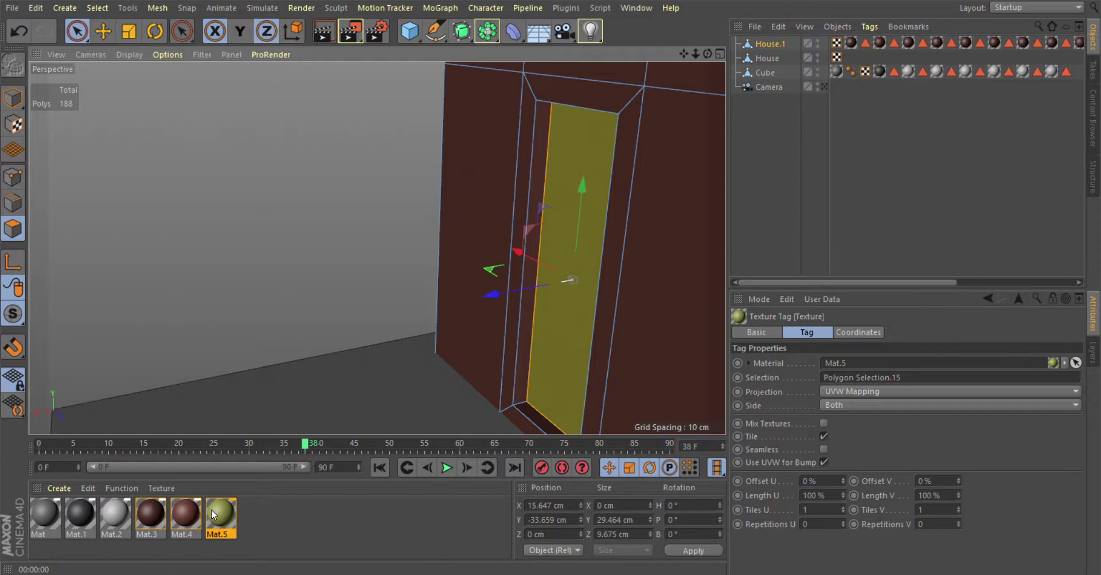
left_click_drag(211, 510, 266, 511, "ctrl")
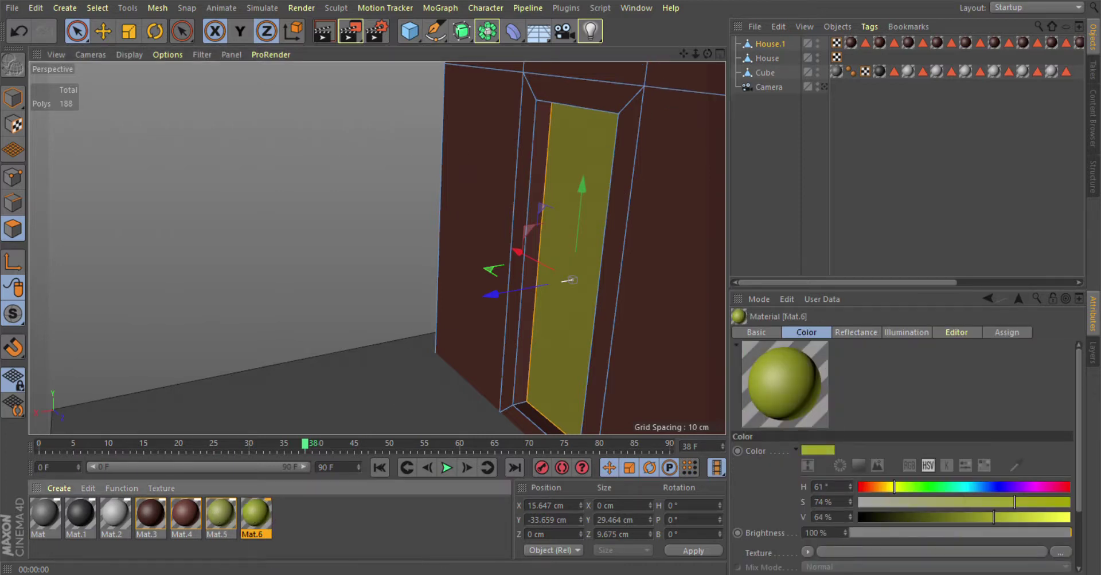
left_click_drag(500, 374, 553, 361)
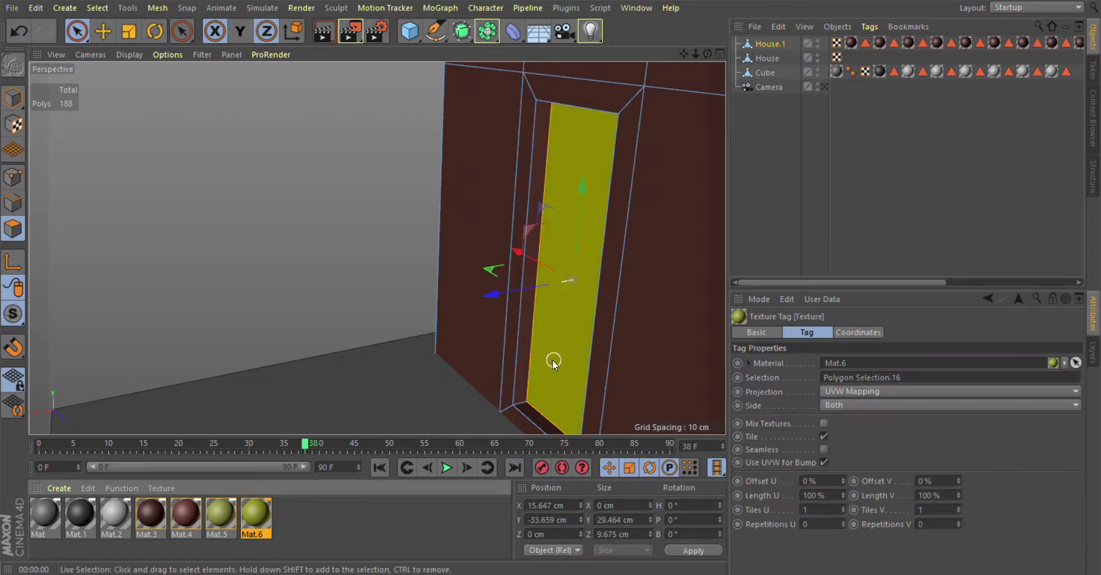
left_click(246, 214)
mouse_move(682, 53)
left_mouse_down()
mouse_move(377, 249)
mouse_move(571, 153)
left_mouse_up()
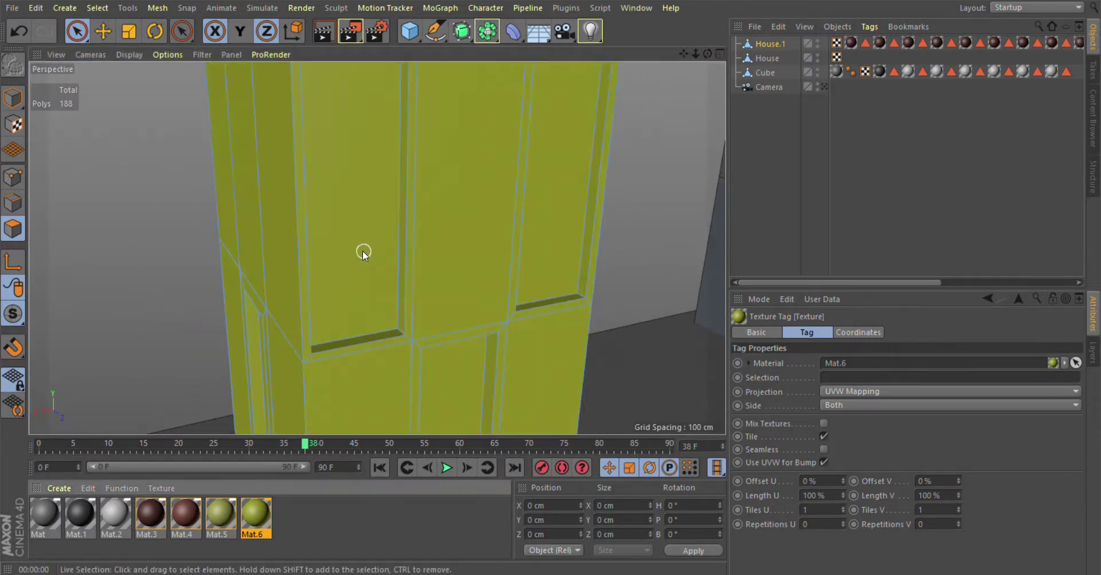
Step: Apply Mat.6 to the upper-floor right window pane
left_click(362, 251)
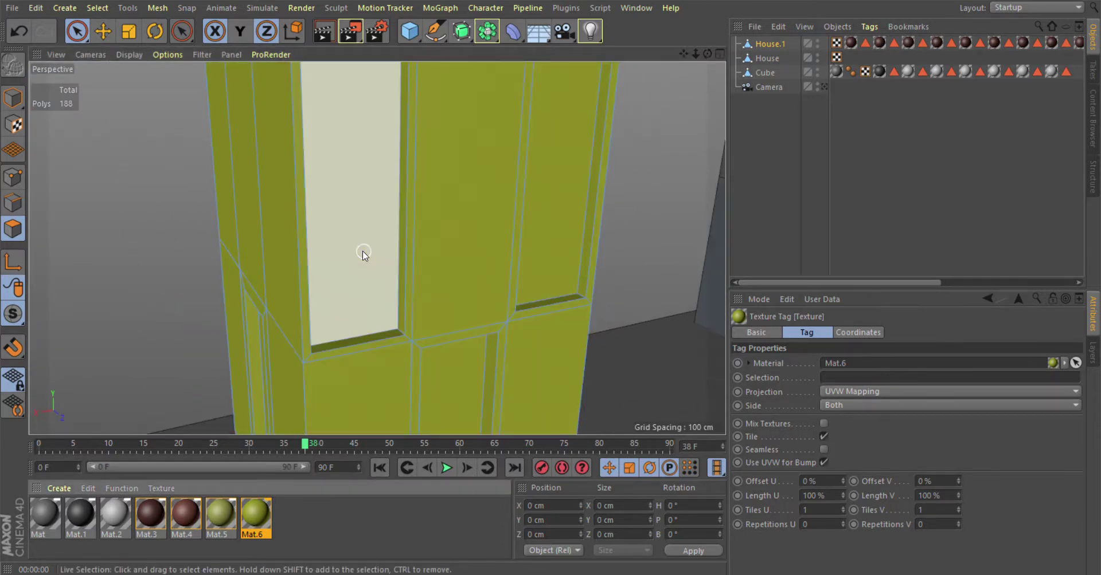
left_click_drag(254, 509, 565, 233)
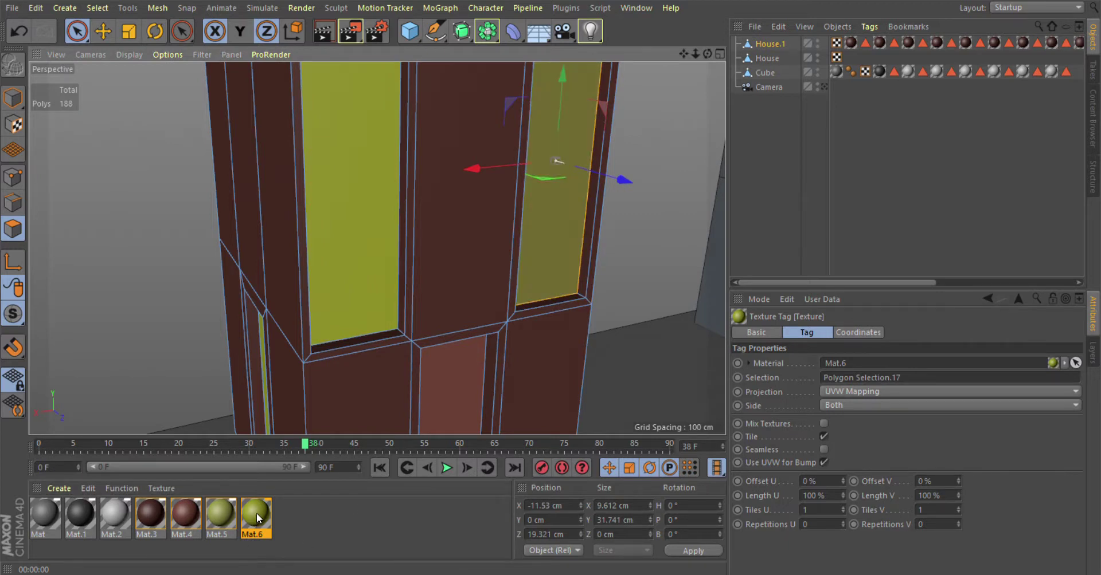
left_click_drag(254, 530, 503, 299)
left_click_drag(543, 256, 544, 254)
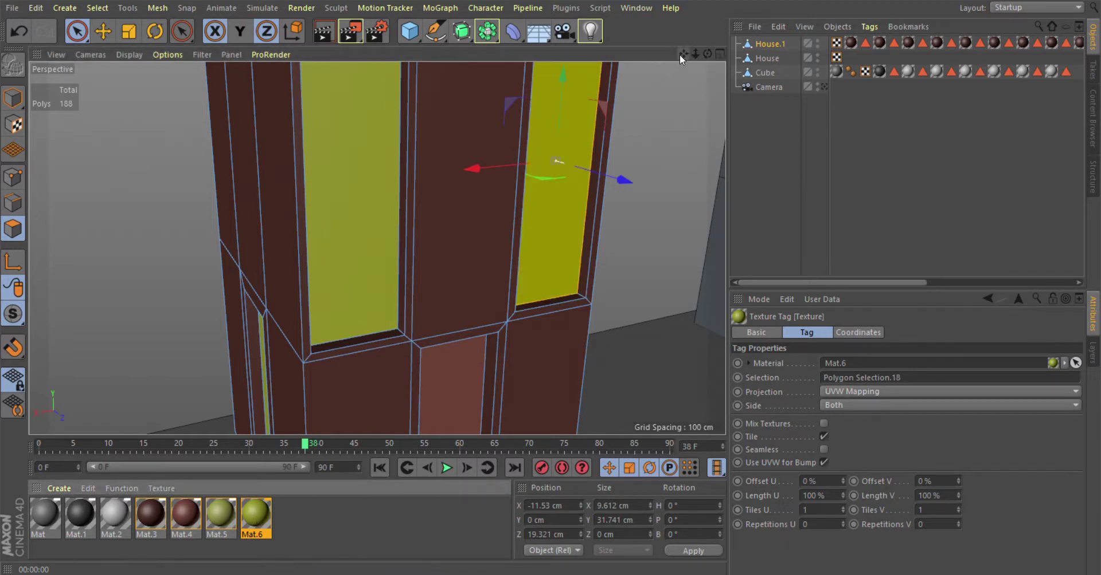
left_click_drag(683, 53, 378, 249)
left_click_drag(695, 53, 676, 56)
left_click_drag(627, 175, 572, 265, "alt")
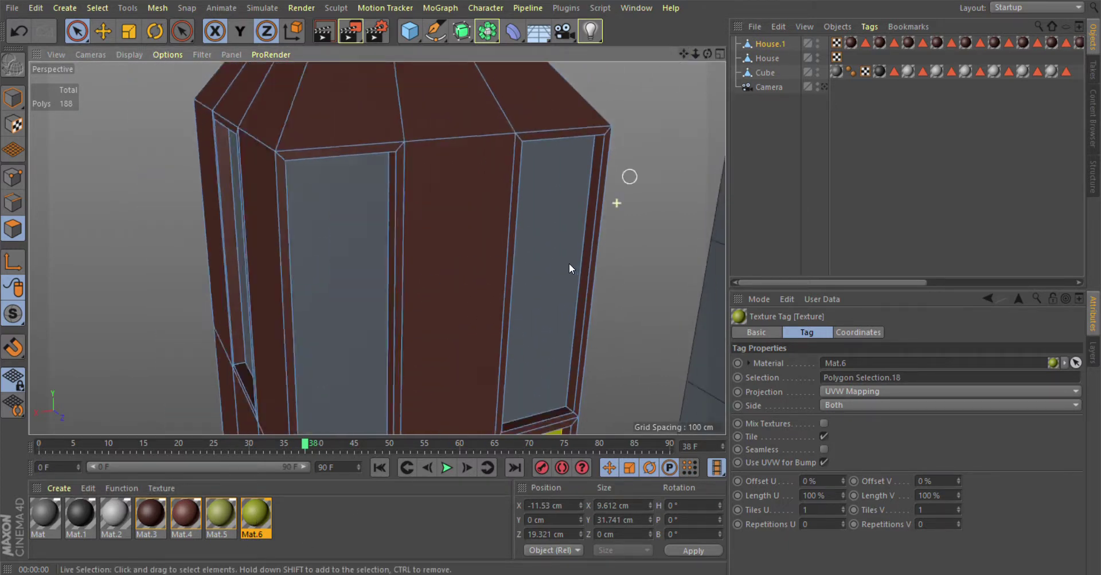
Step: Apply Mat.6 to the right and centre window panes and the centre window strip
left_click(525, 281)
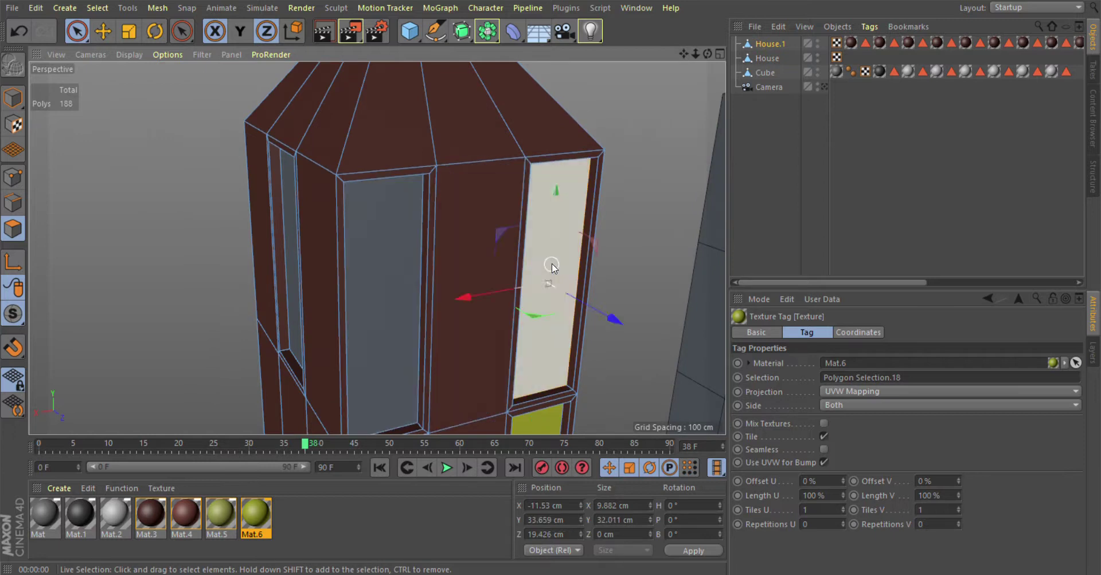
left_click(400, 302, "shift")
left_click_drag(255, 517, 394, 322)
left_click(127, 258)
scroll(138, 260, "up", 5)
scroll(143, 261, "up", 5)
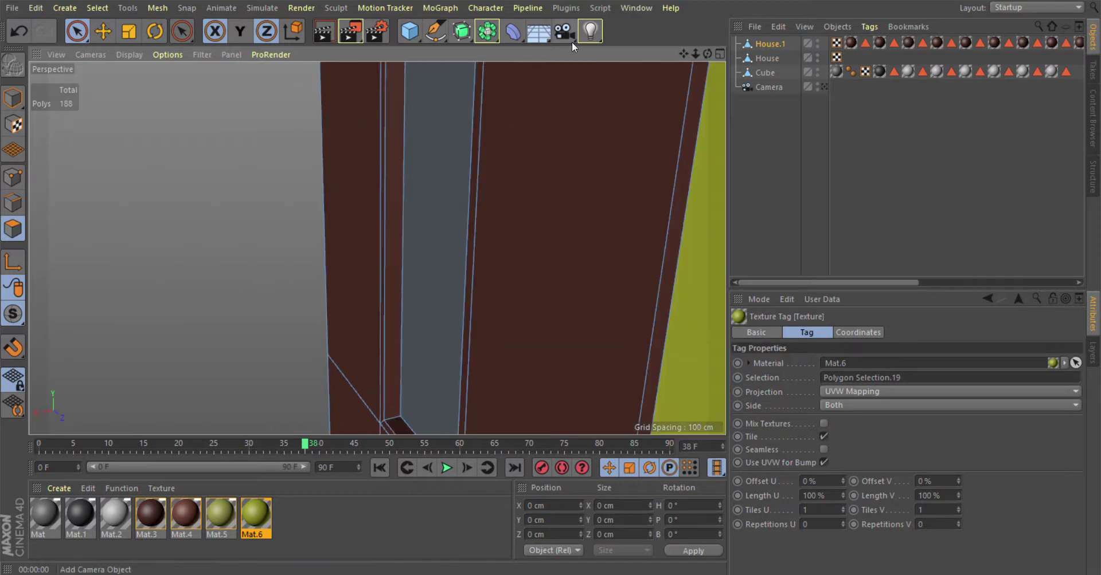
left_click(401, 308)
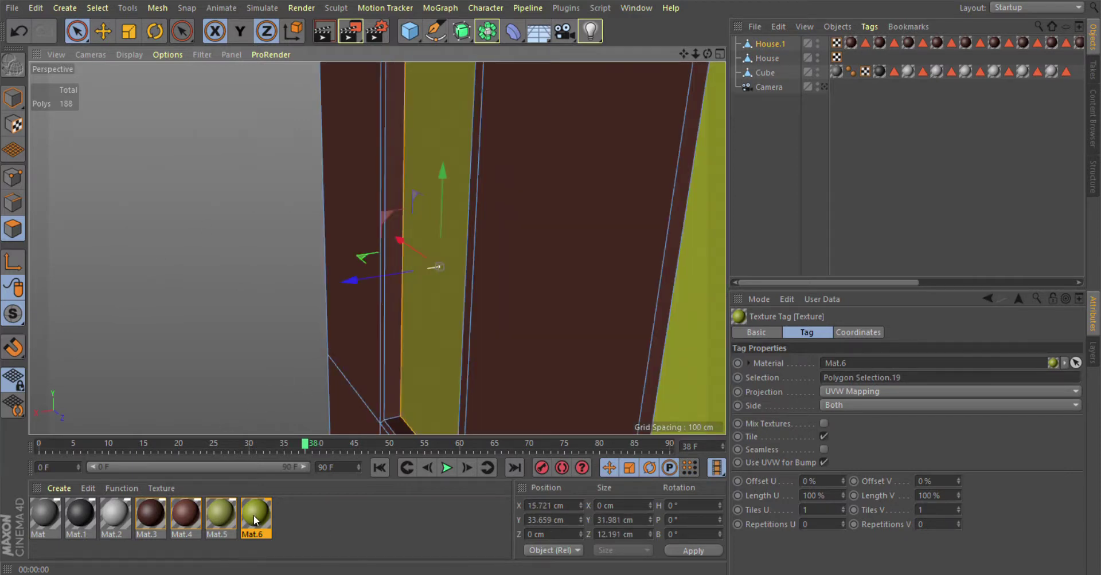
left_click_drag(255, 519, 431, 363)
scroll(245, 406, "down", 5)
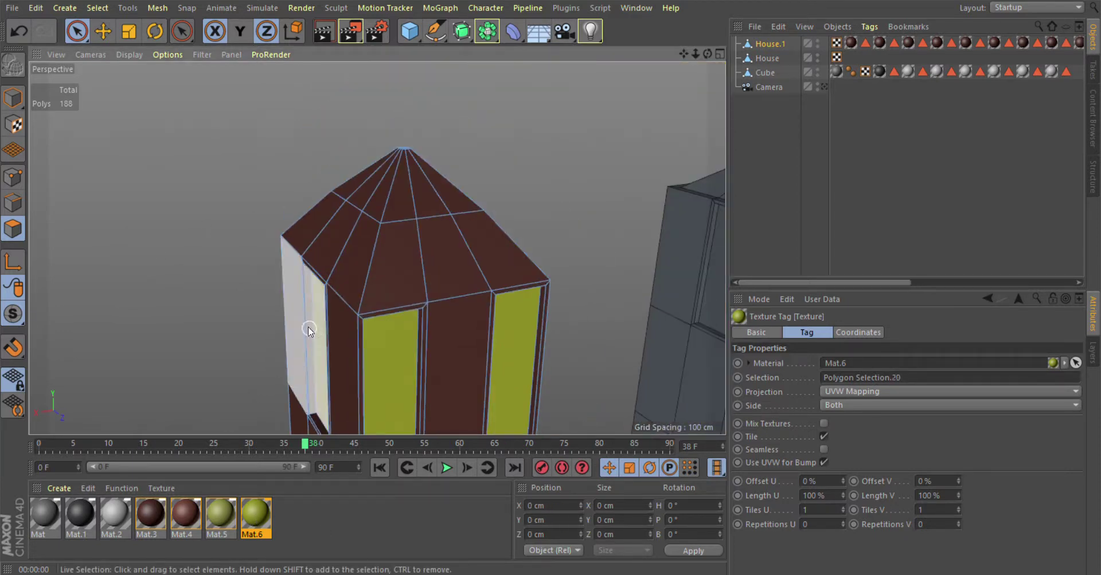
mouse_move(683, 54)
left_mouse_down()
mouse_move(377, 248)
mouse_move(604, 186)
left_mouse_up()
scroll(626, 151, "down", 3)
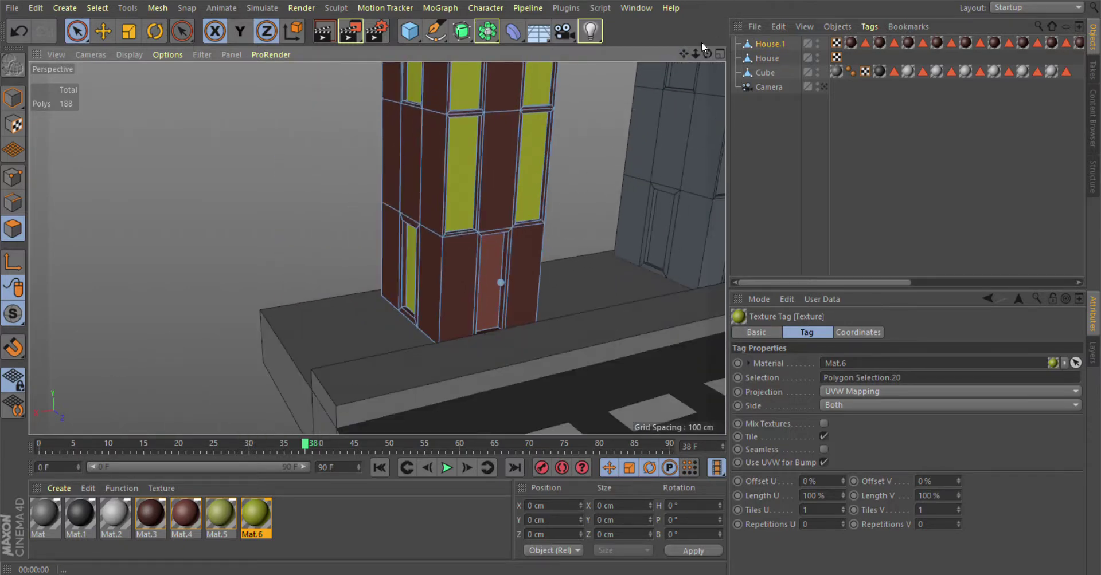
scroll(376, 246, "down", 3)
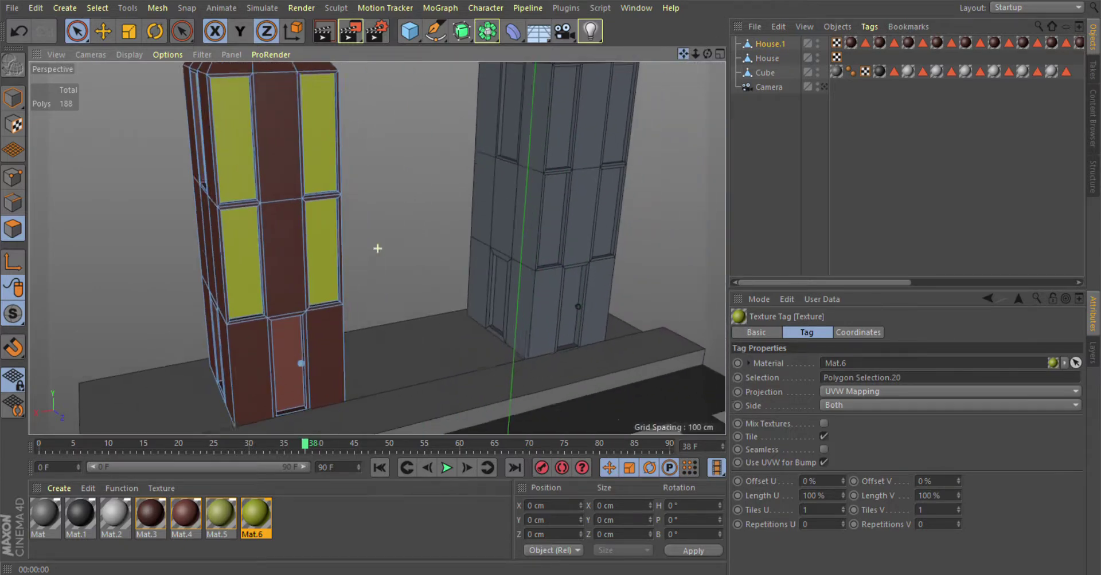
left_click(823, 86)
left_click(824, 87)
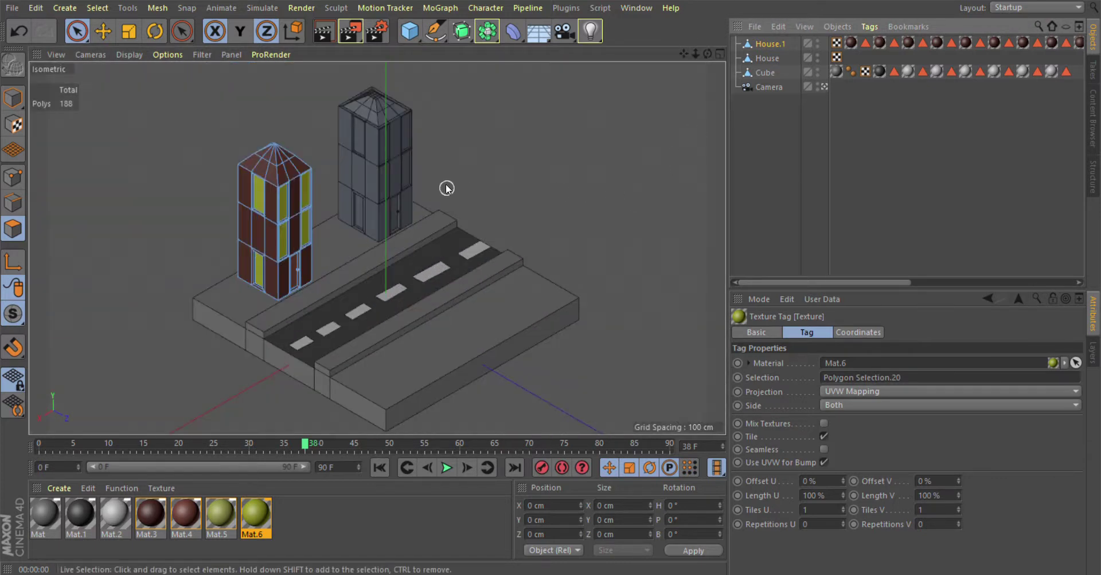
left_click(322, 31)
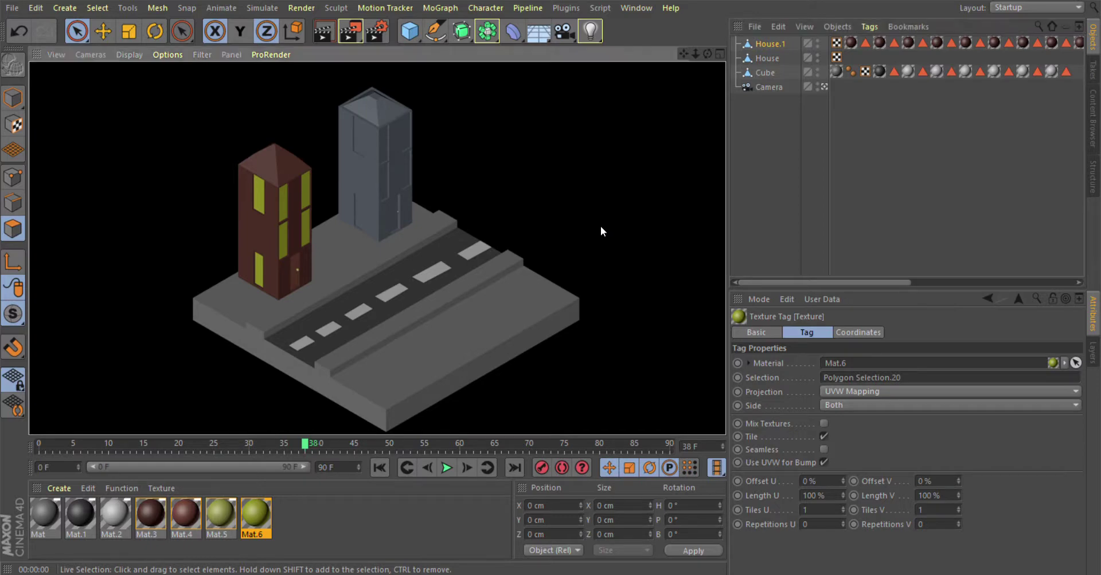
left_click(600, 226)
left_click(825, 87)
left_click(824, 87)
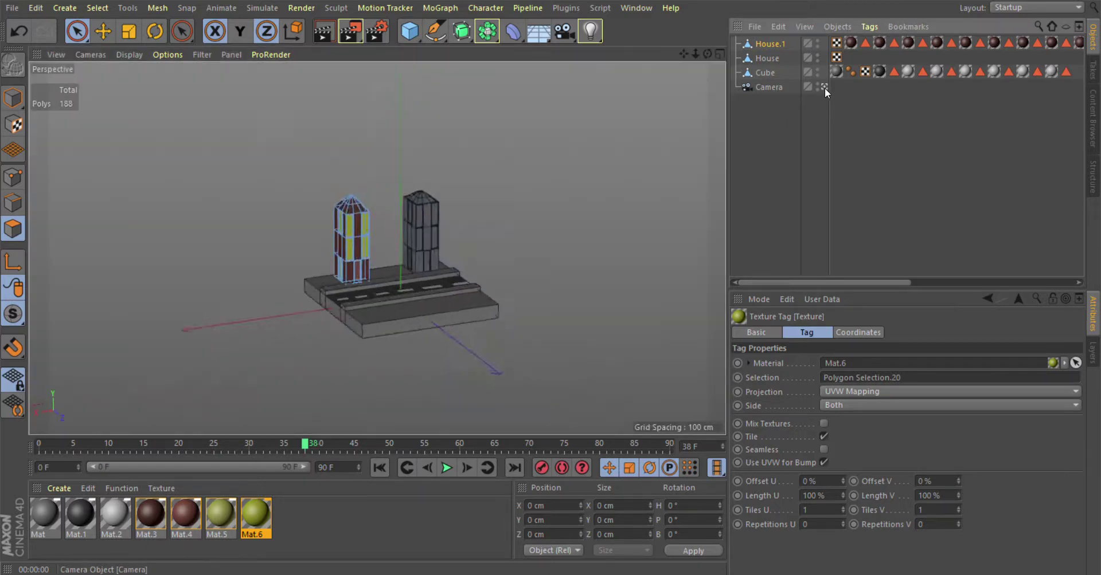
scroll(594, 230, "up", 5)
scroll(593, 230, "up", 1)
scroll(594, 229, "down", 1)
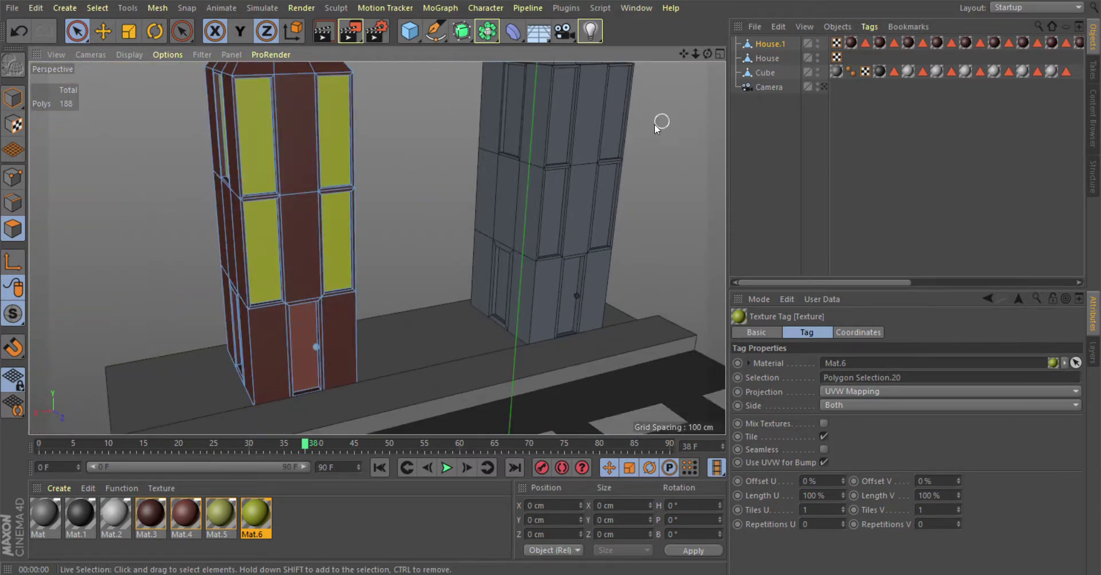
Step: Delete the grey tower House, select House.1, and look through the isometric scene camera
left_click(767, 57)
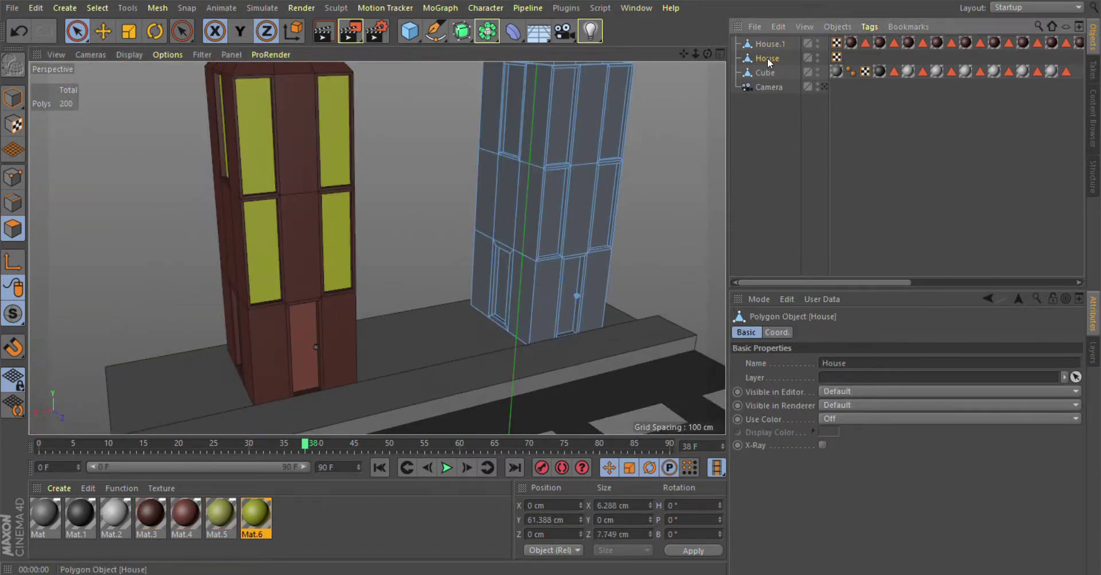
key("Delete")
left_click(766, 43)
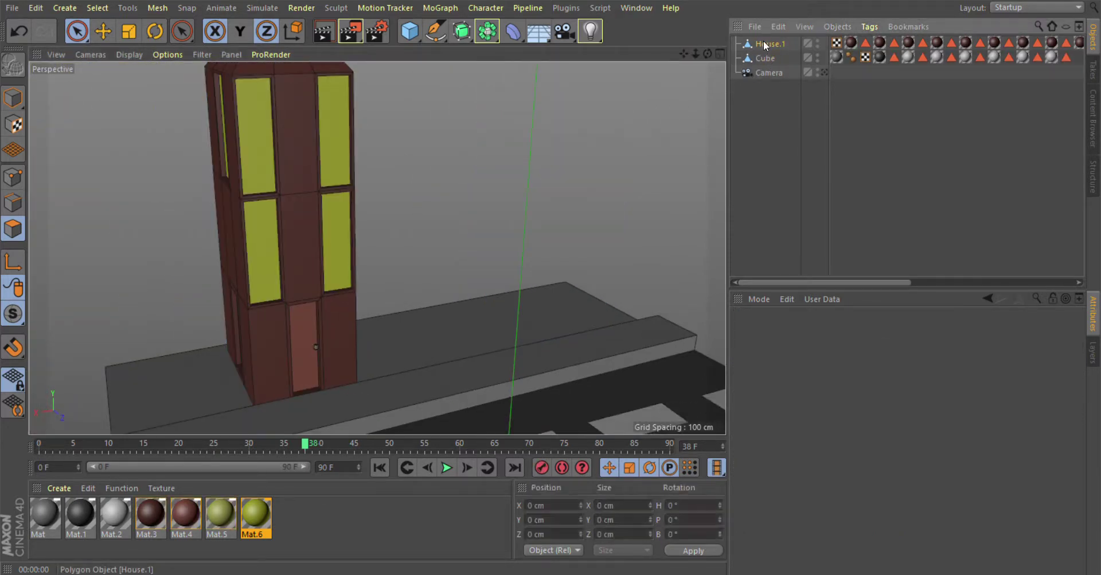
left_click(823, 72)
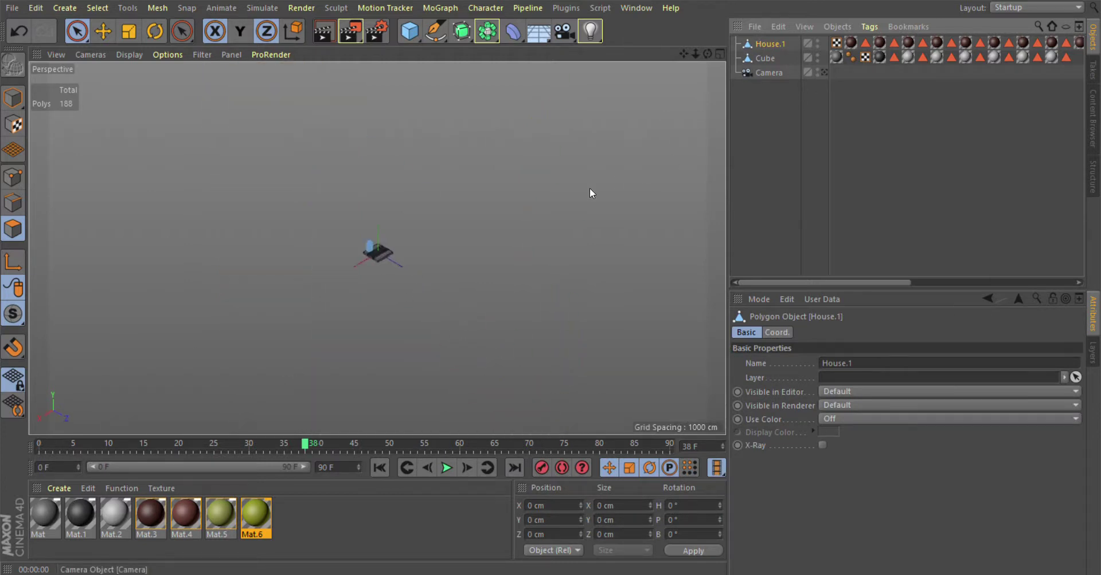
scroll(397, 225, "up", 10)
Step: In Model mode, place a copy of the brown house beside it and shift House.1 slightly along X
left_click(13, 97)
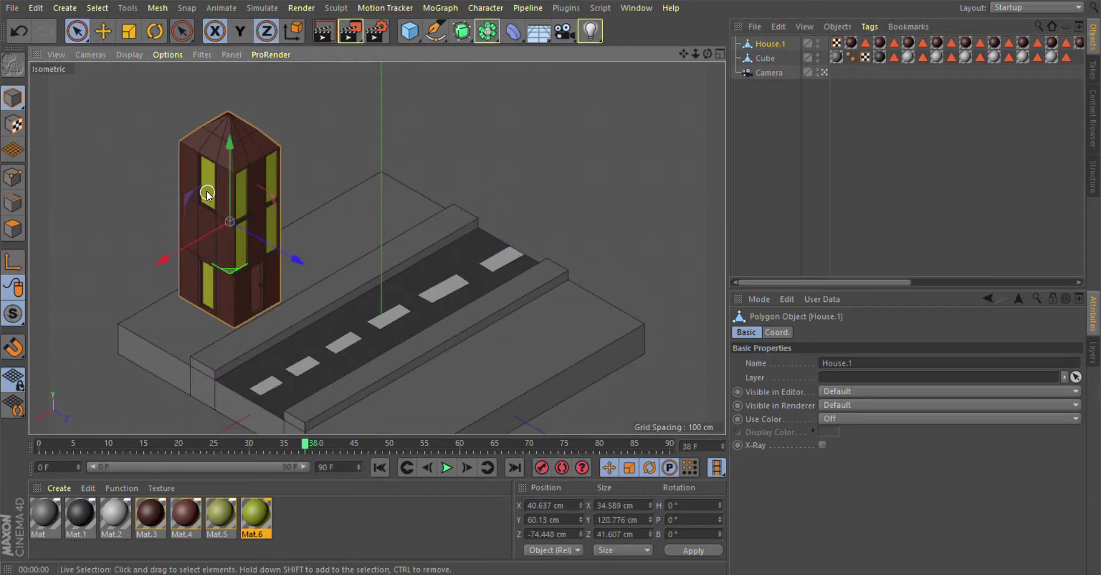
left_click_drag(160, 262, 293, 192, "ctrl")
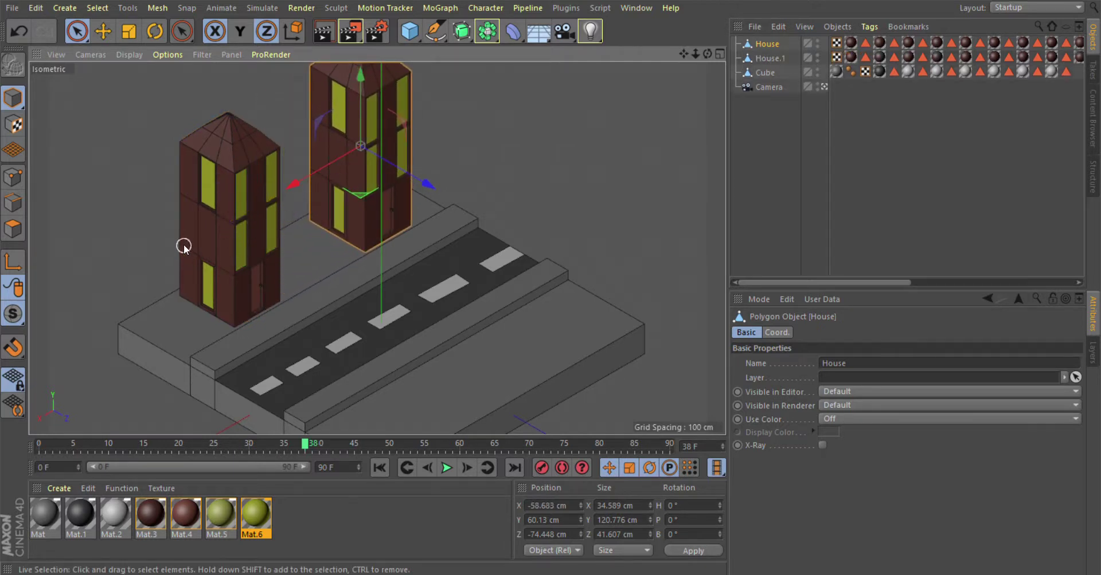
left_click(199, 233)
left_click_drag(199, 246, 185, 244)
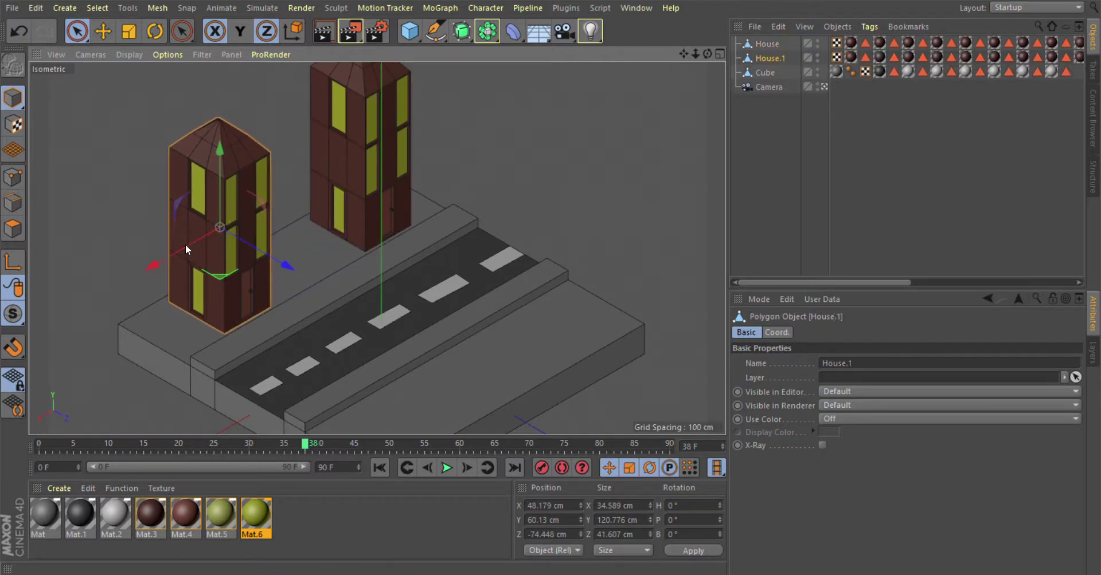
scroll(273, 285, "down", 2)
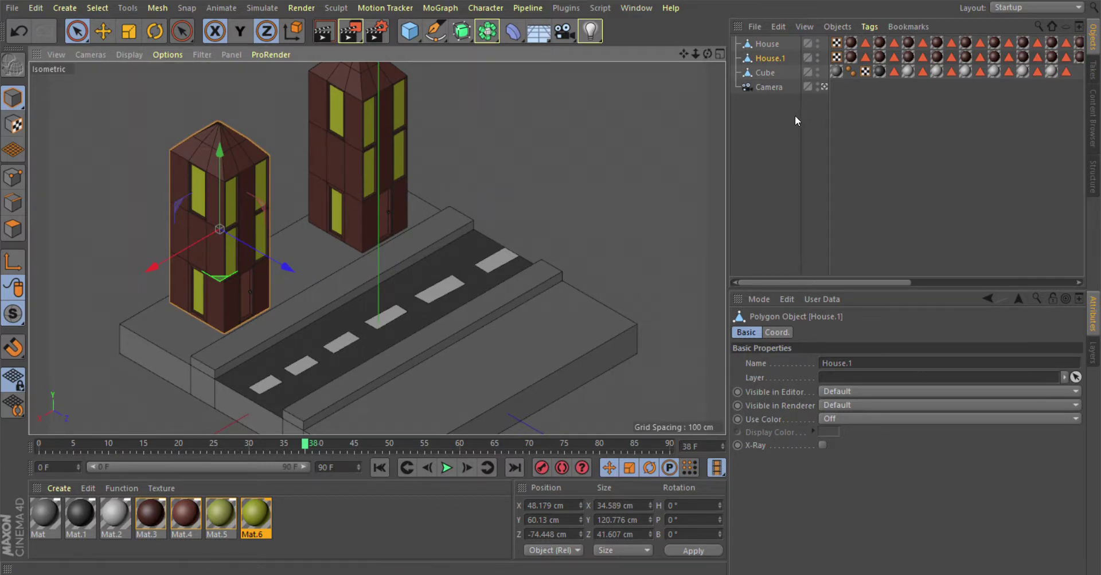
Step: Switch to the camera's perspective view and orbit to a wide, high view along the road
left_click(823, 87)
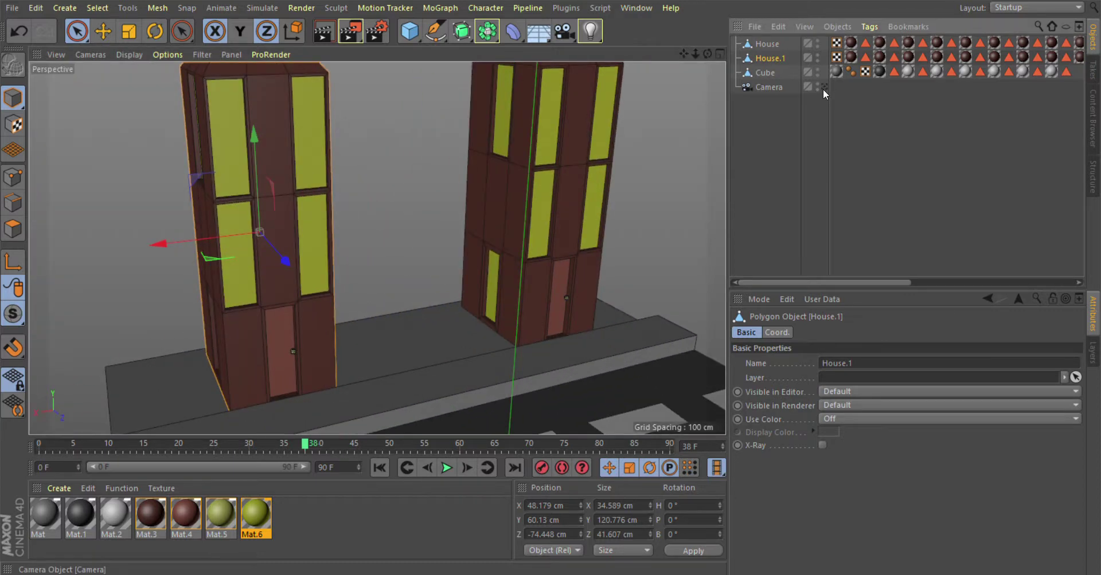
left_click_drag(683, 54, 695, 54)
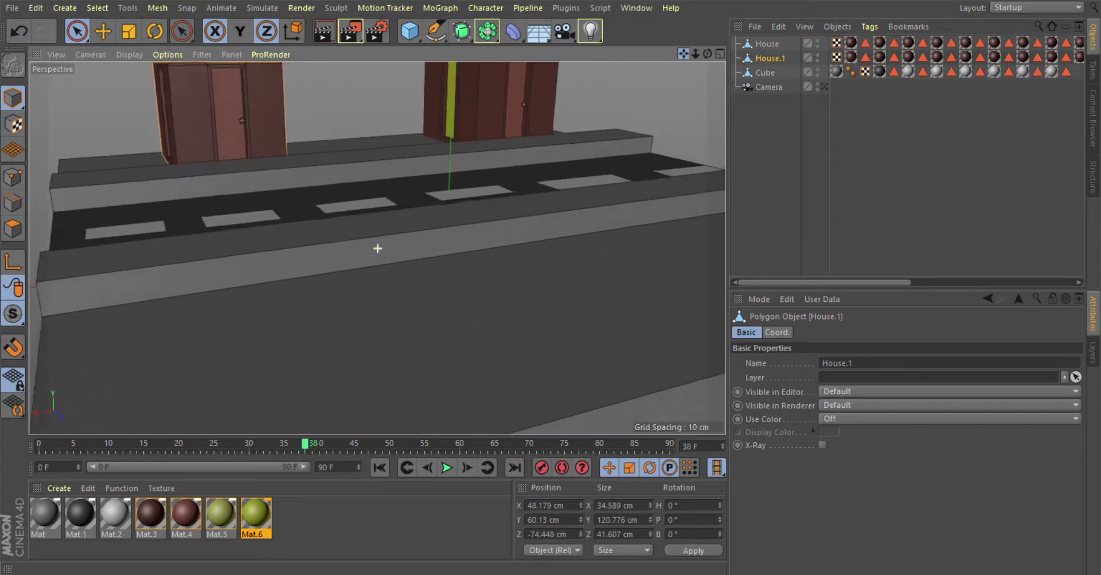
left_click_drag(377, 248, 247, 122, "alt")
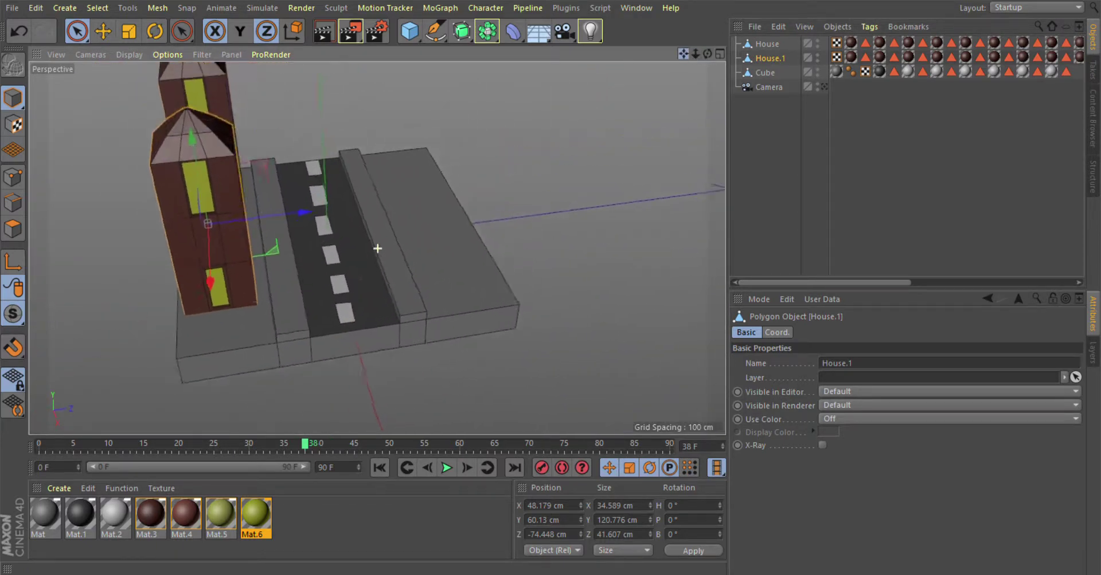
left_click_drag(376, 246, 494, 258, "alt")
scroll(483, 251, "up", 5)
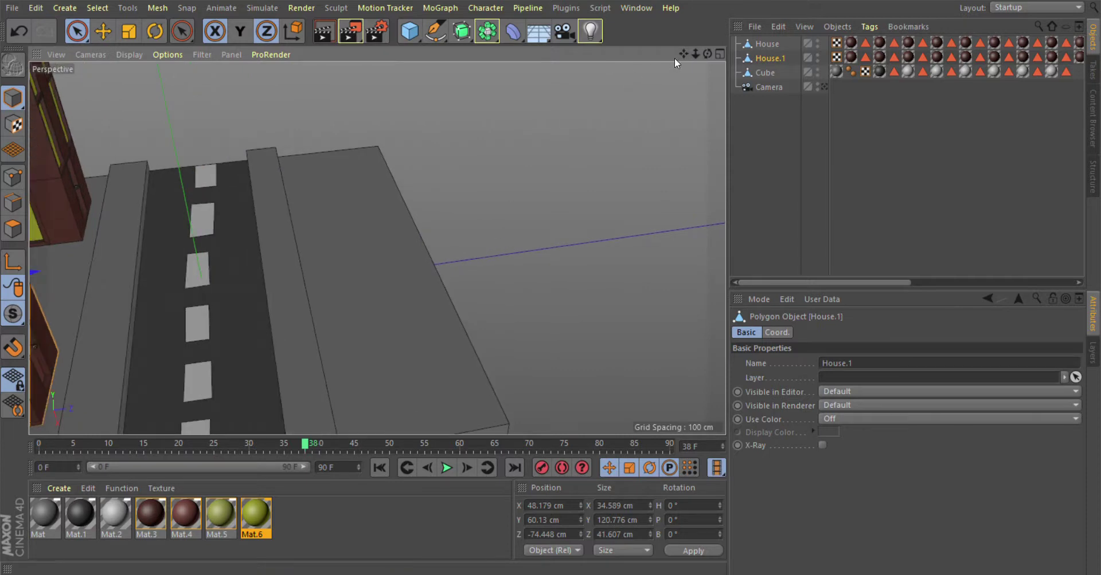
left_click_drag(683, 54, 691, 55)
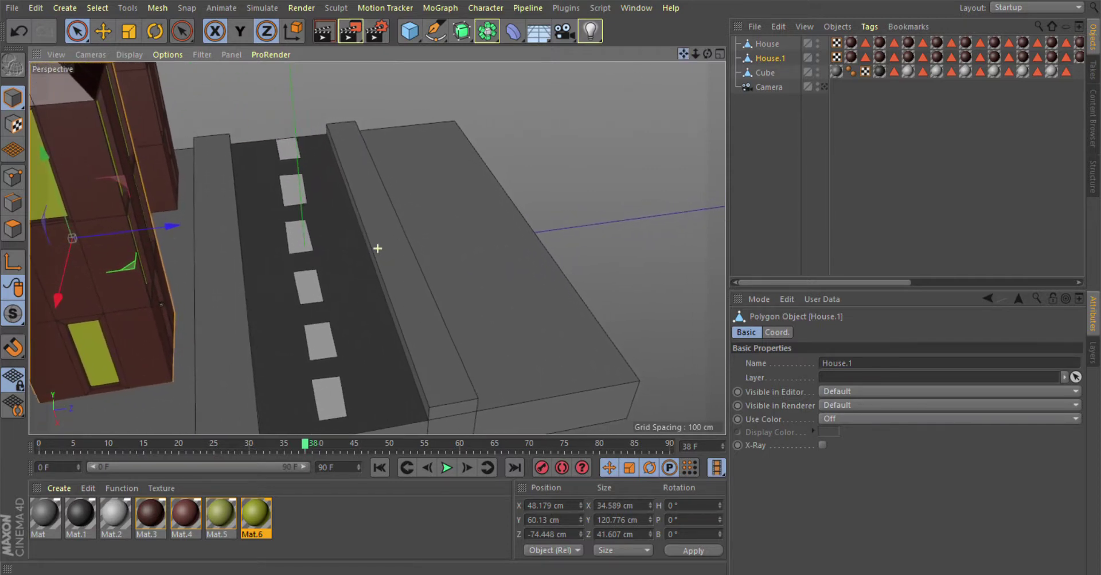